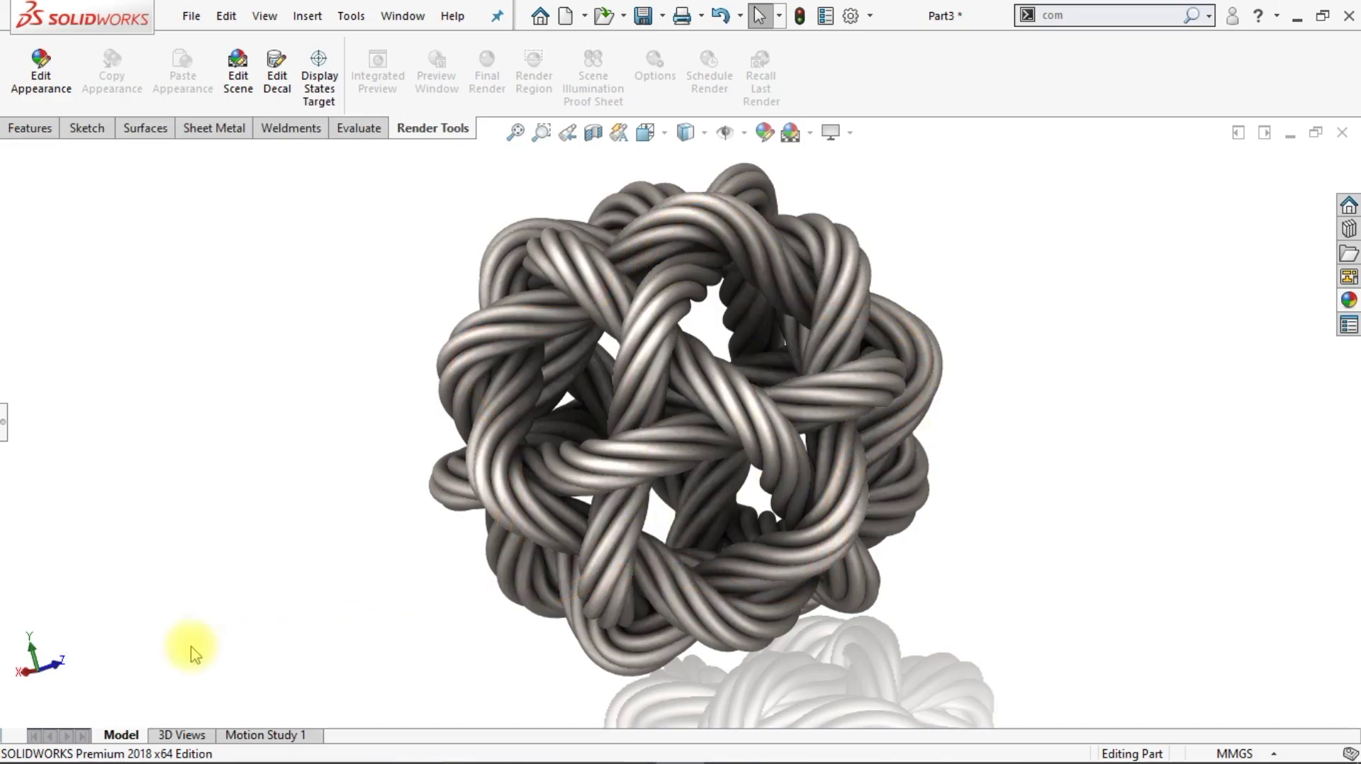
- Present the woven knot from the Top, Right, Left and Bottom views, then back to Isometric
click(30, 648)
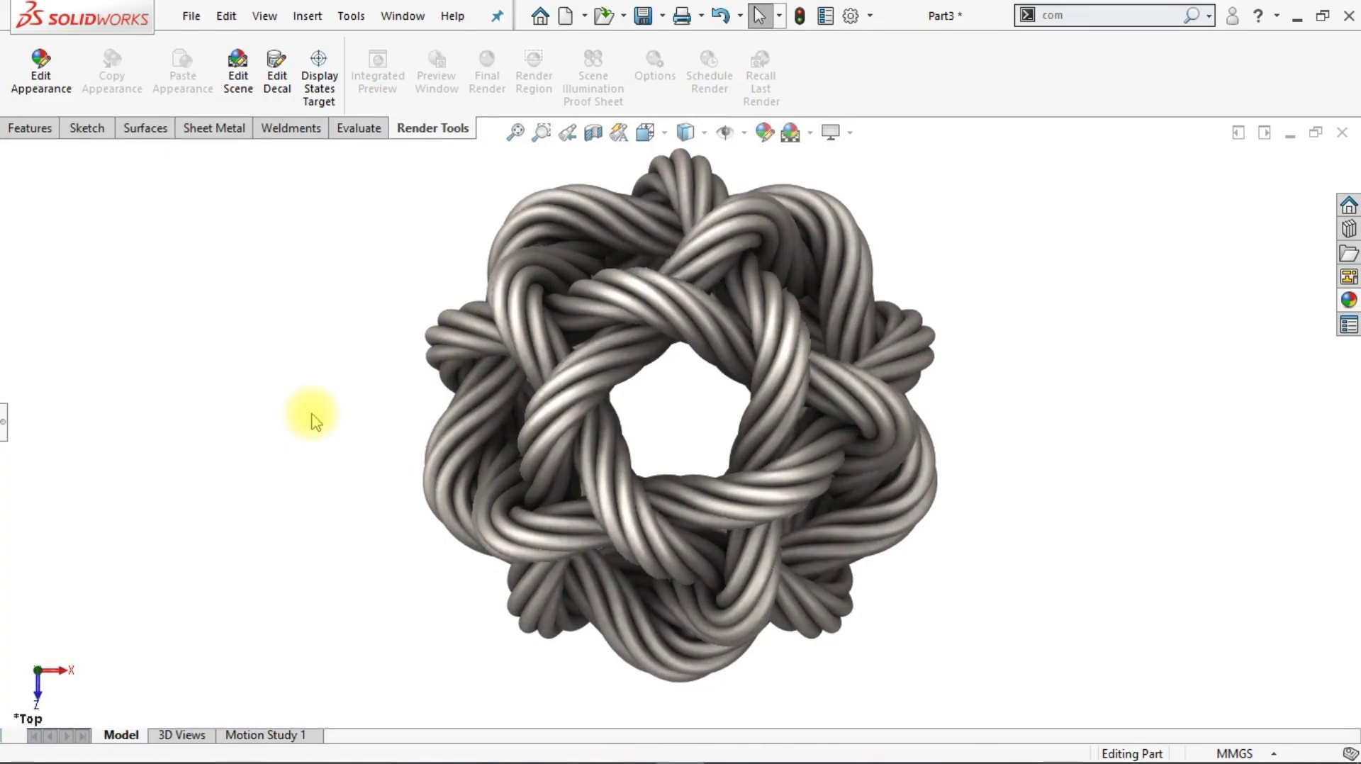
key(ctrl+4)
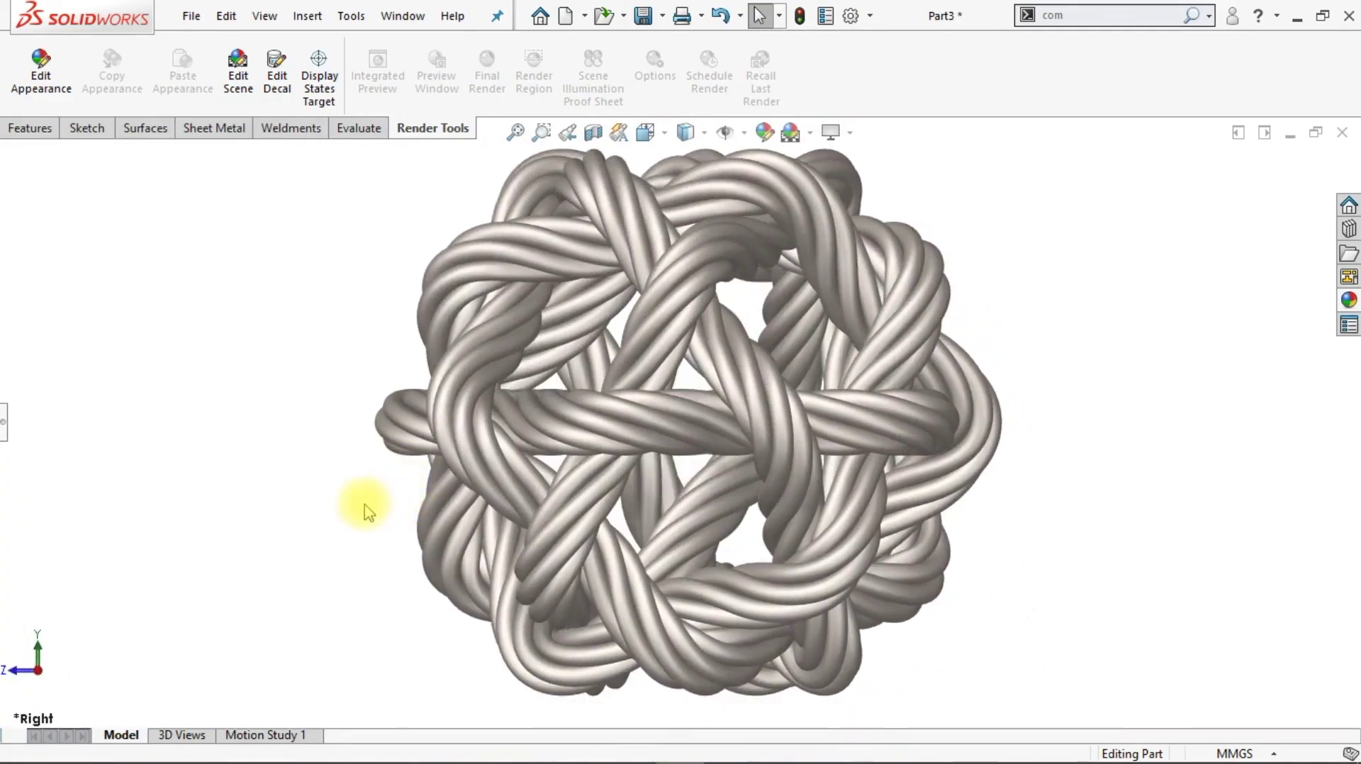
key(ctrl+3)
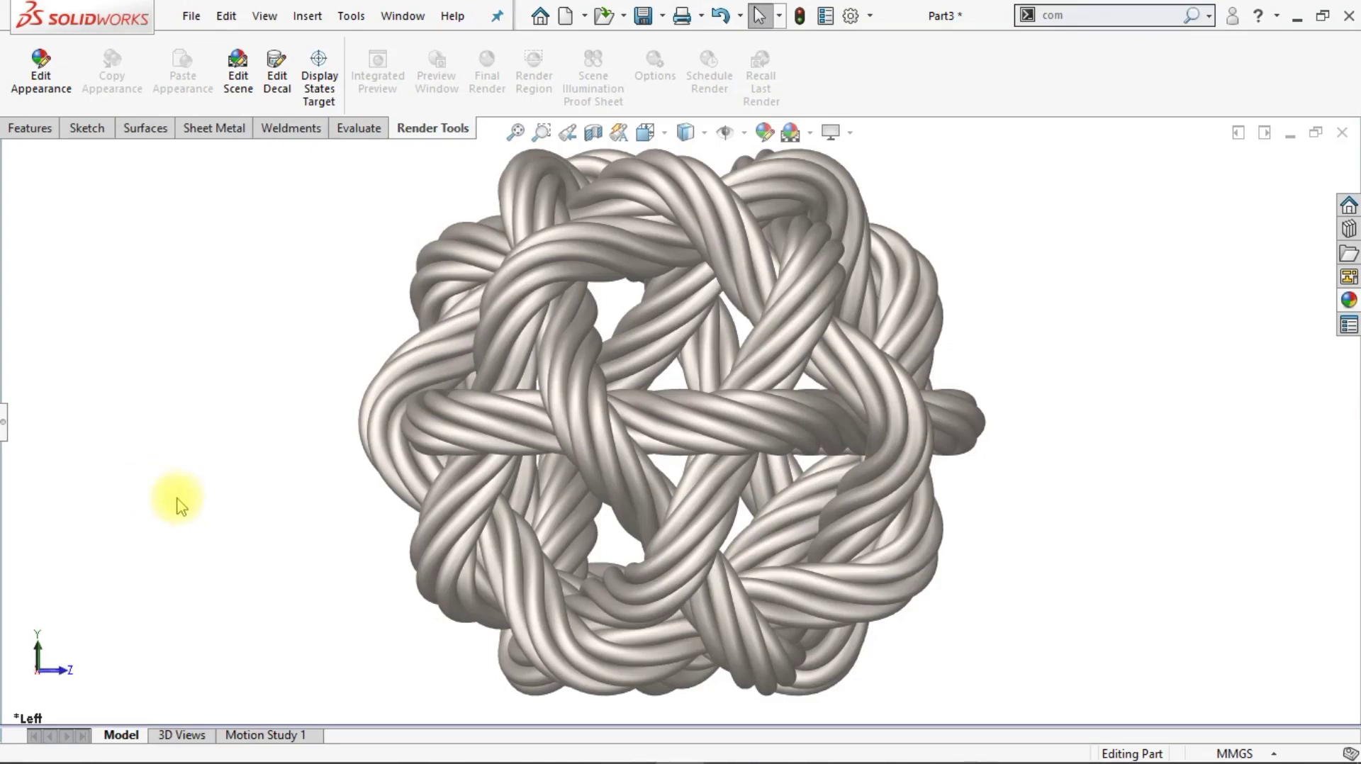
key(ctrl+6)
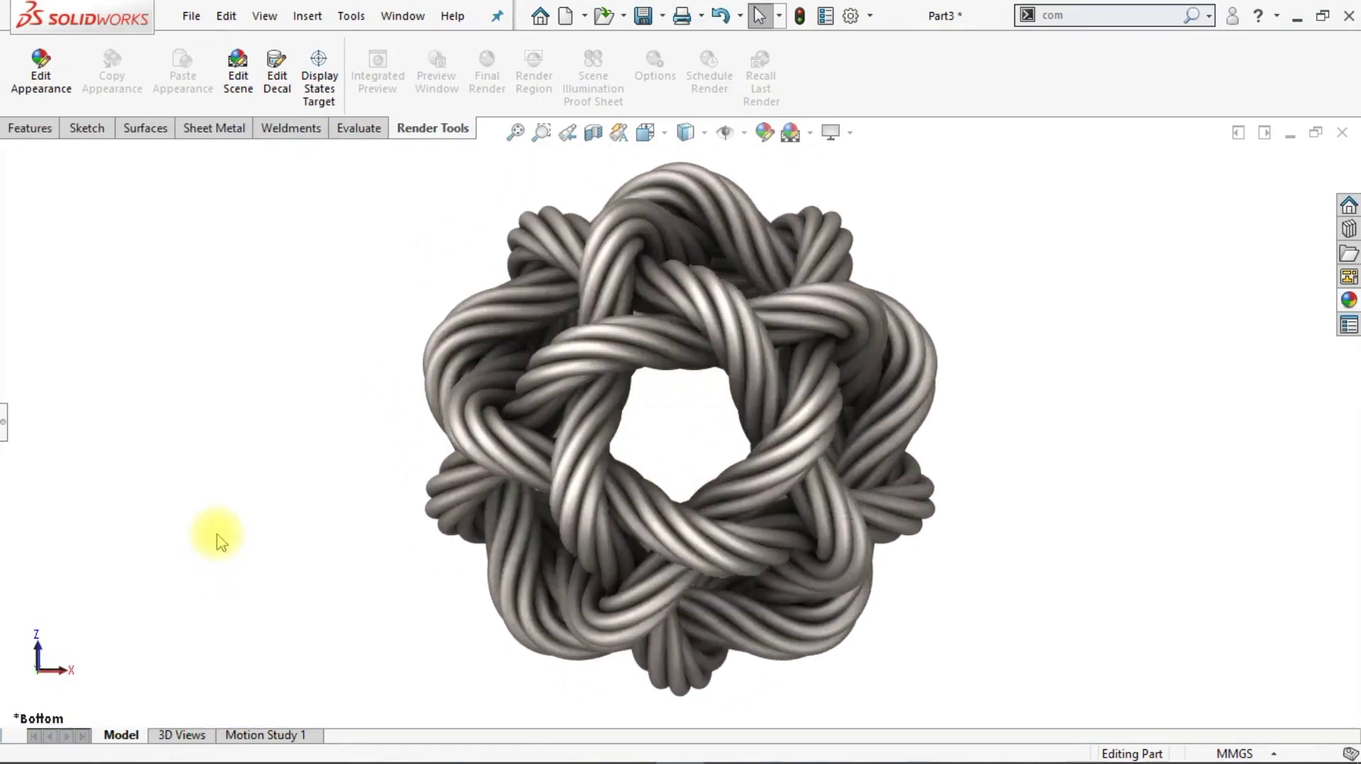
key(ctrl+7)
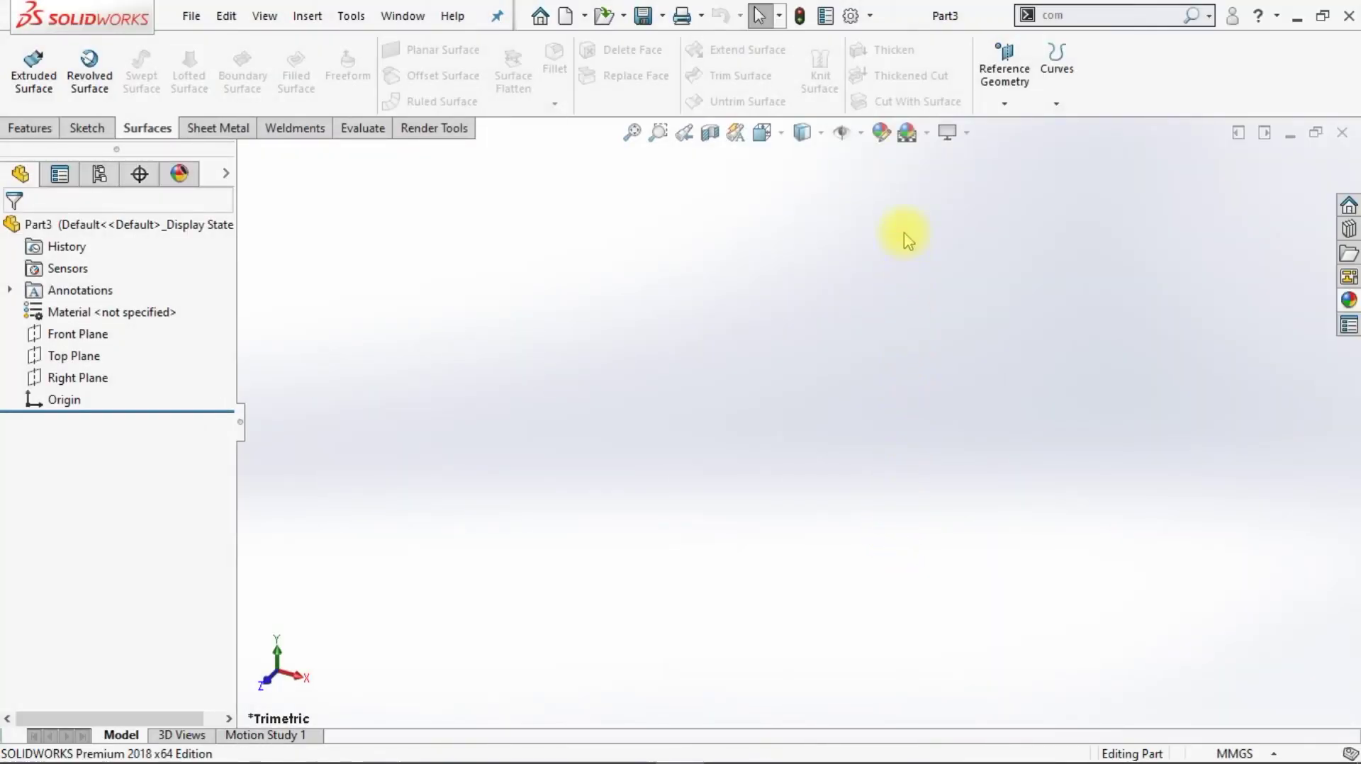
- Apply the Plain White scene and start a sketch on the Top Plane
click(907, 132)
click(934, 184)
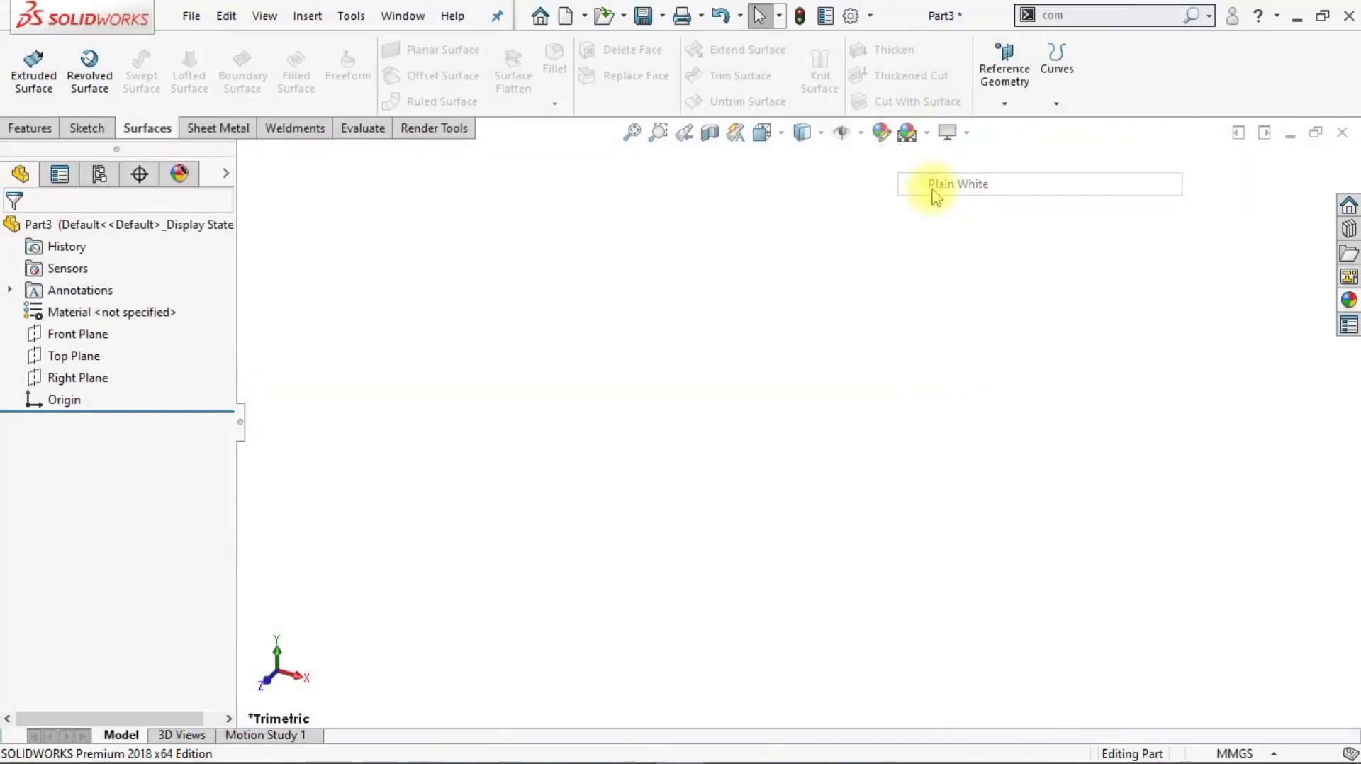
click(76, 357)
click(90, 318)
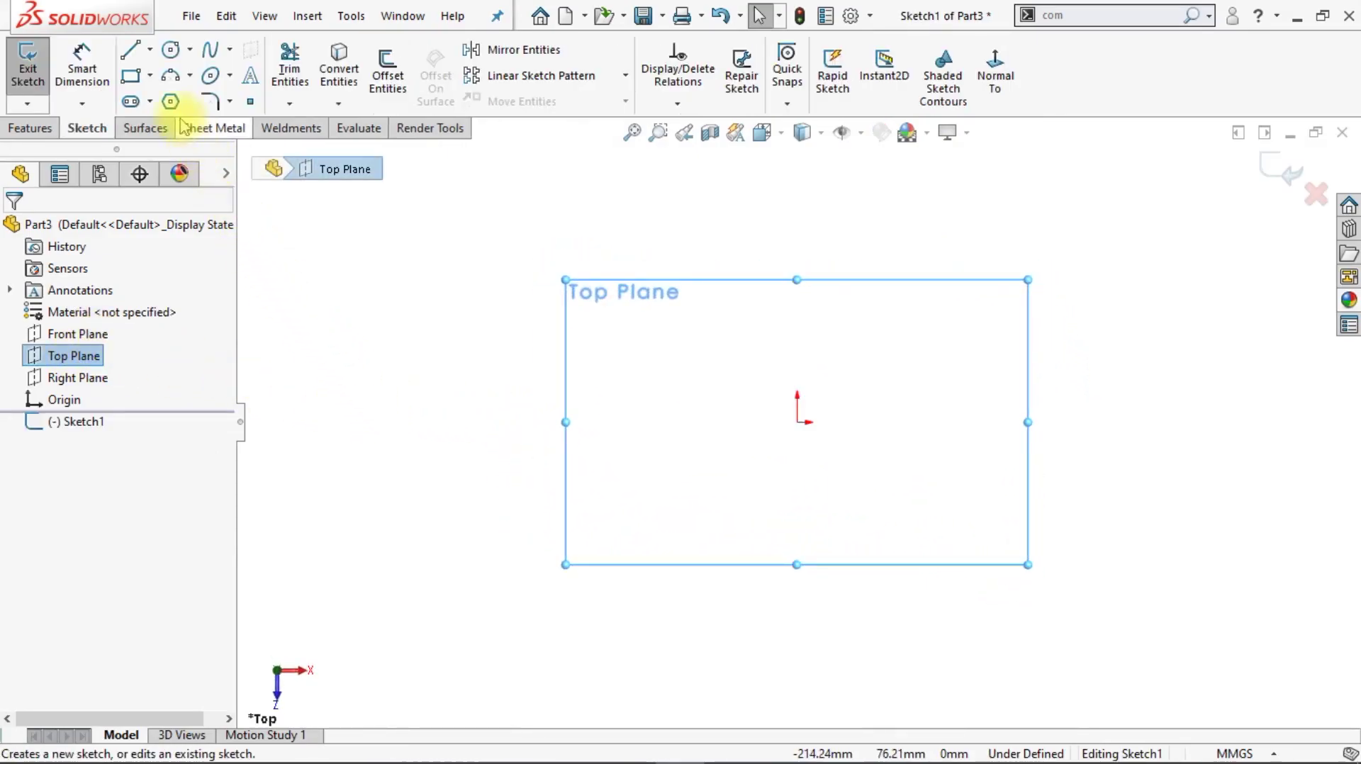
- Draw inner and outer five-sided pentagons centred on the origin, making the outer one construction geometry
click(170, 100)
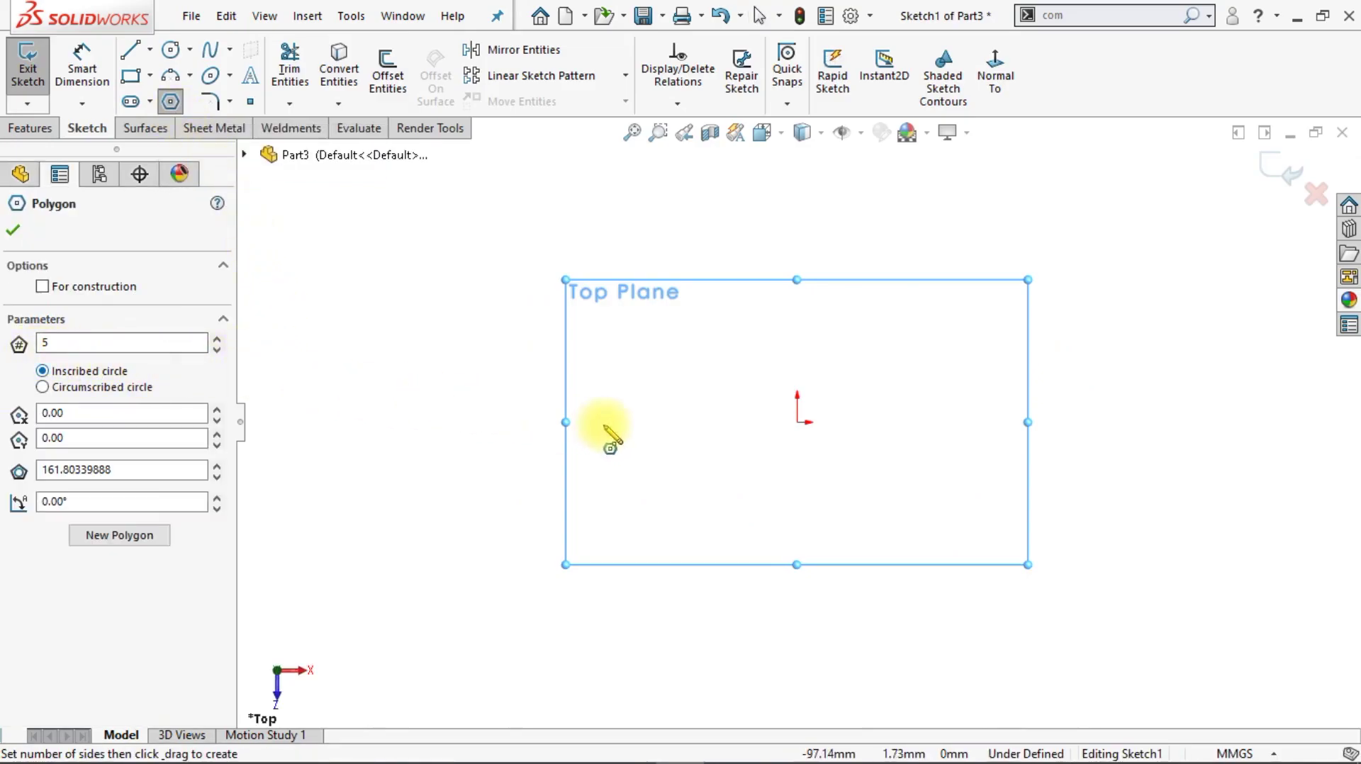
drag(797, 422, 962, 424)
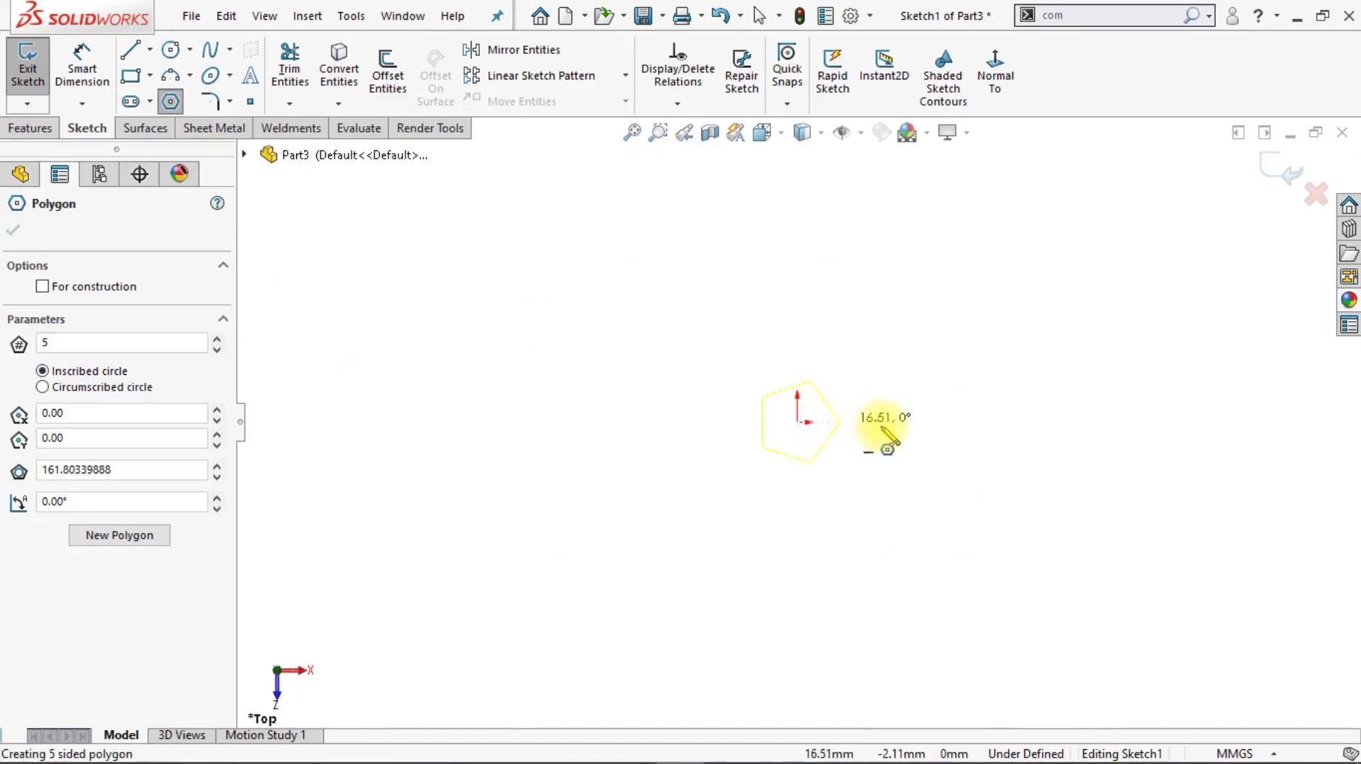
click(961, 424)
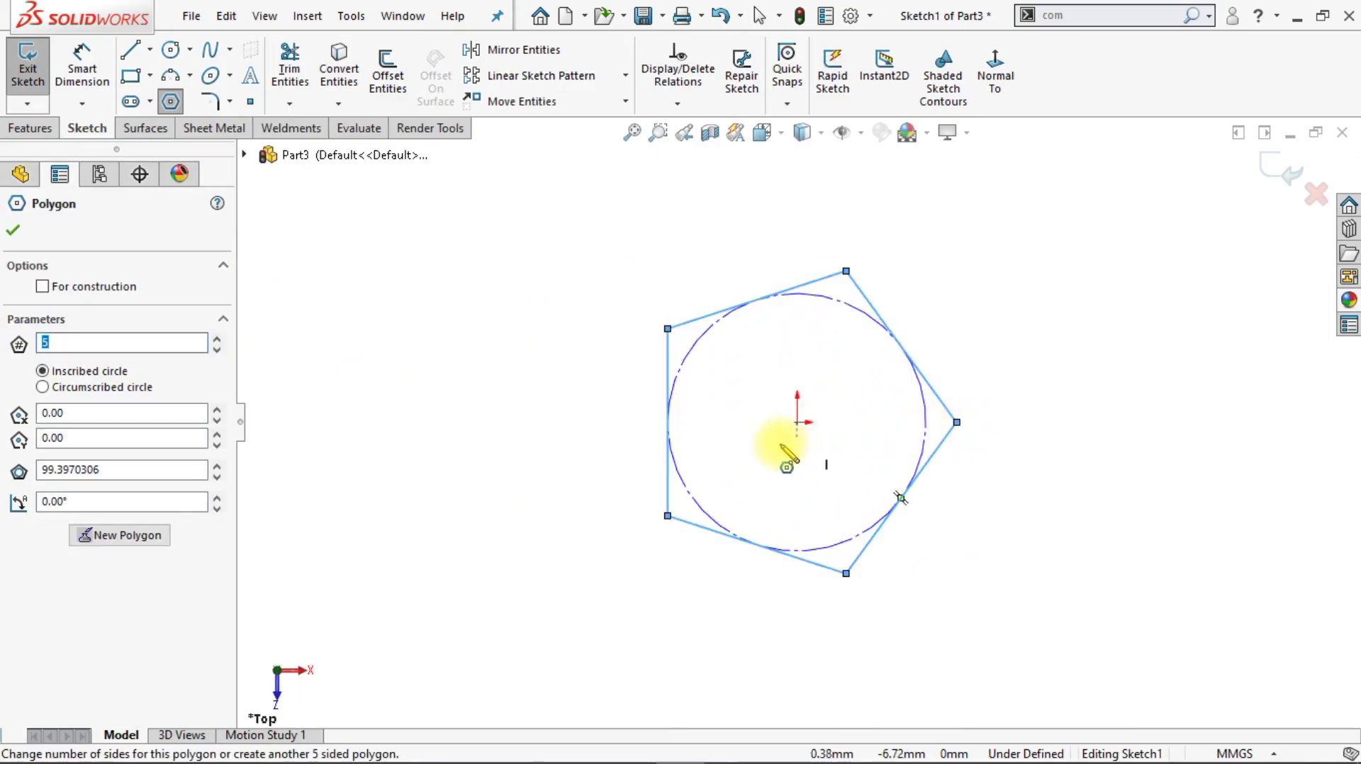
click(798, 422)
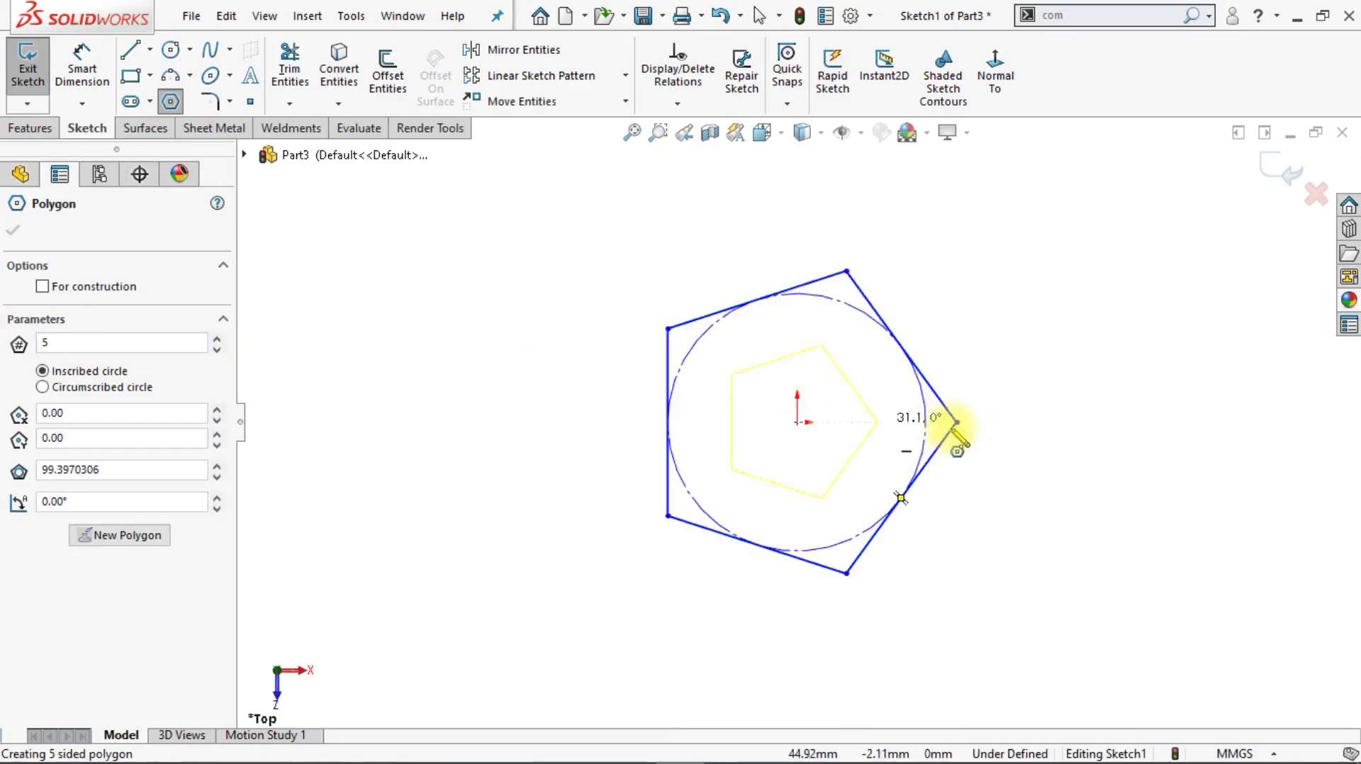
click(1035, 424)
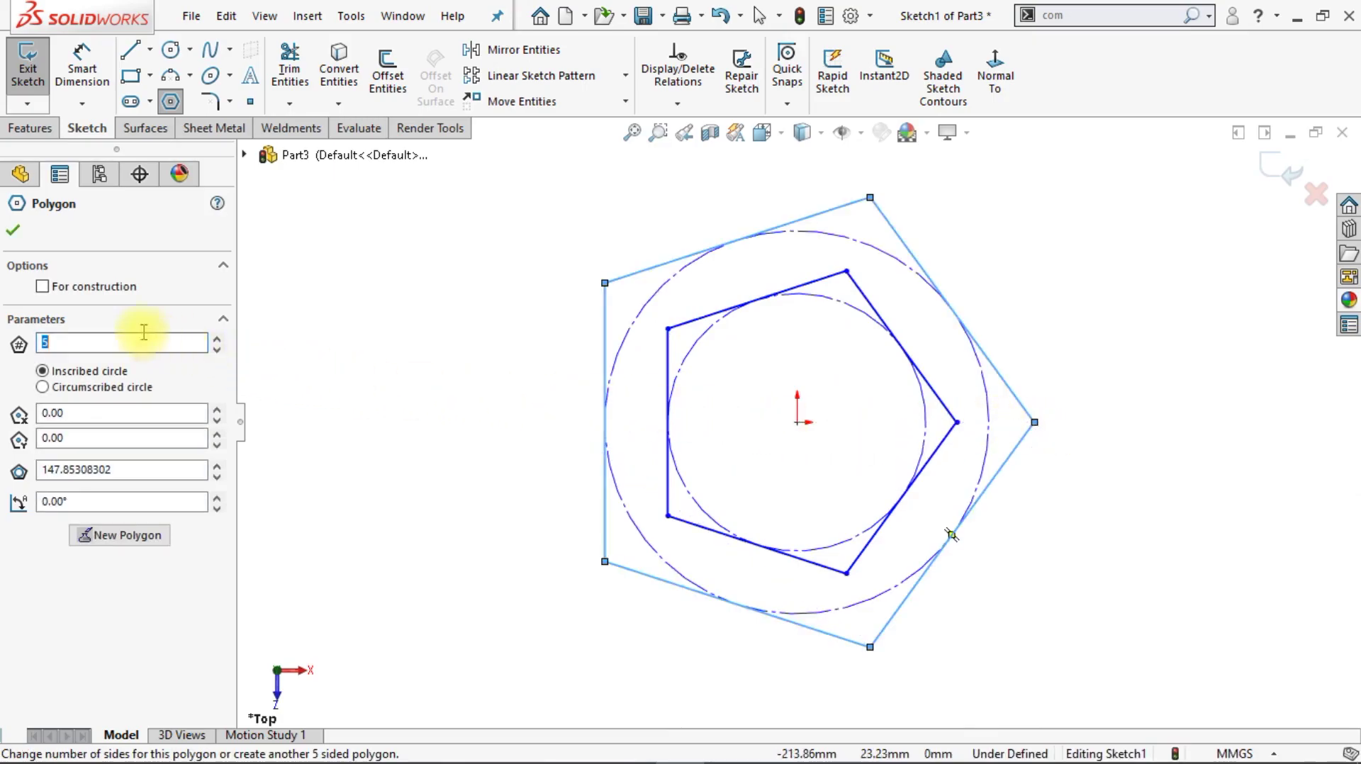
click(43, 287)
click(20, 240)
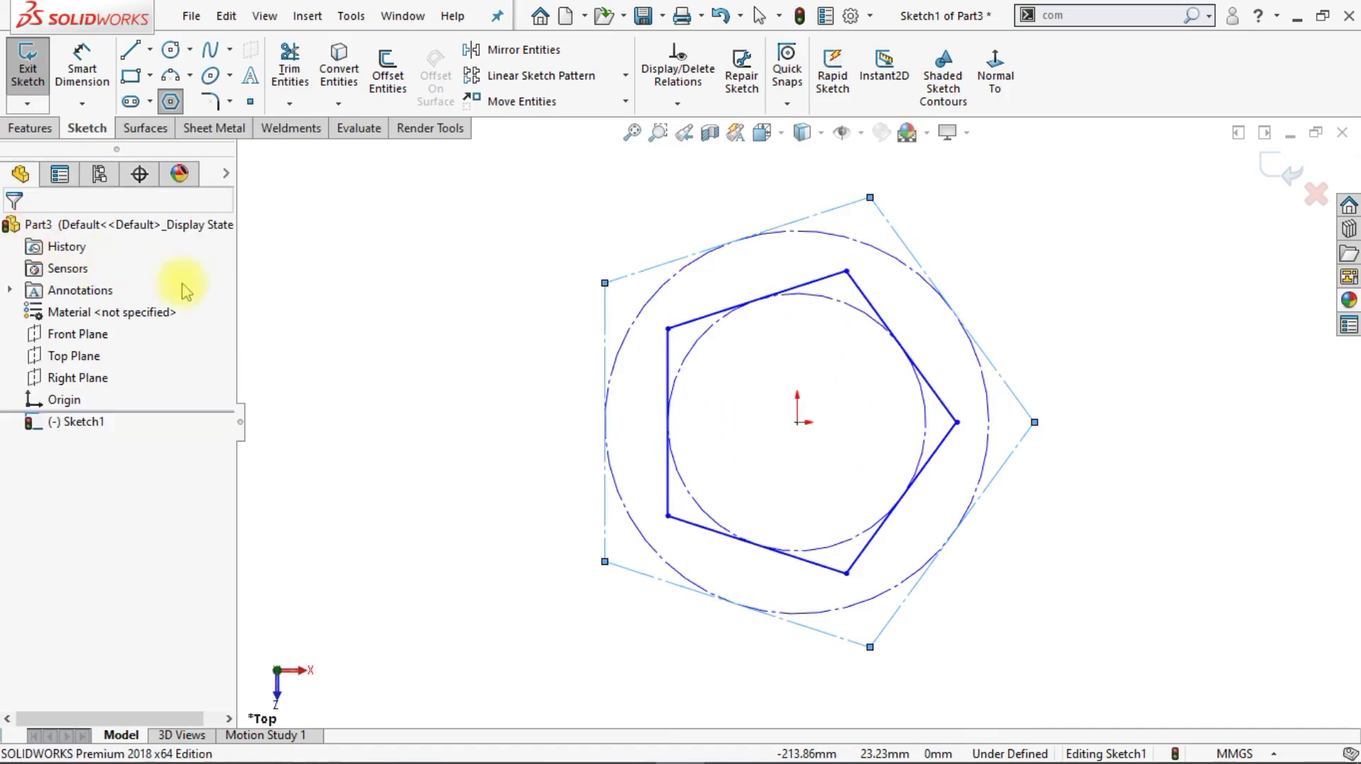
- Add a Horizontal relation between the outer pentagon's upper-left corner and the inner pentagon's top corner
key(Escape)
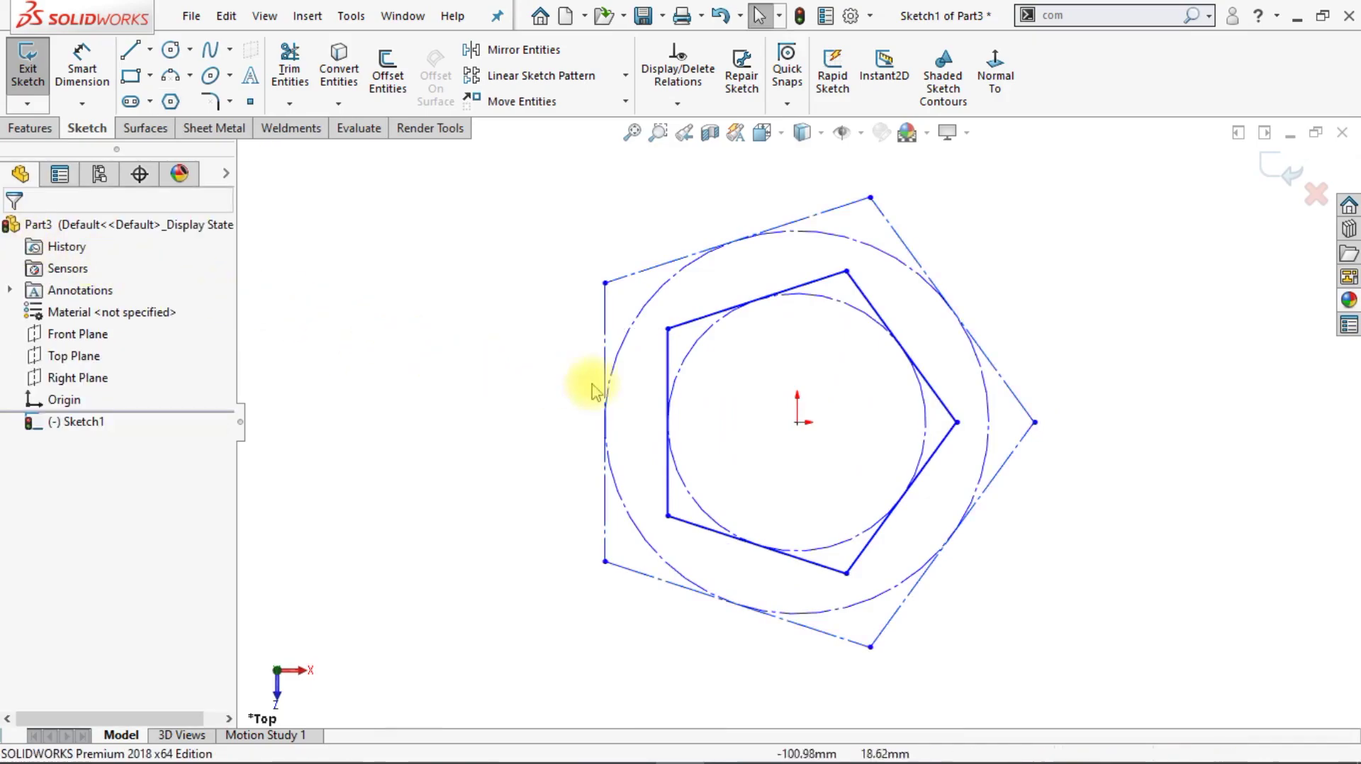
click(666, 378)
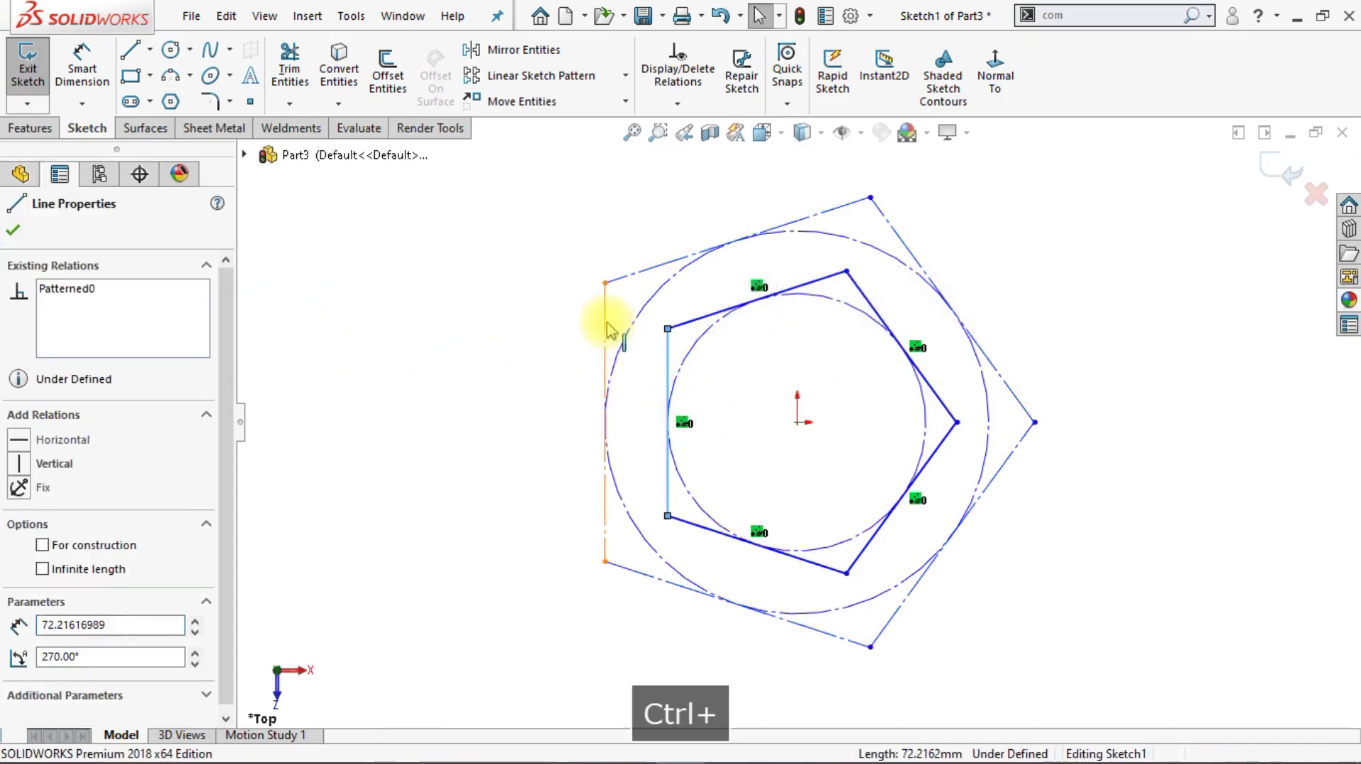
ctrl+click(606, 317)
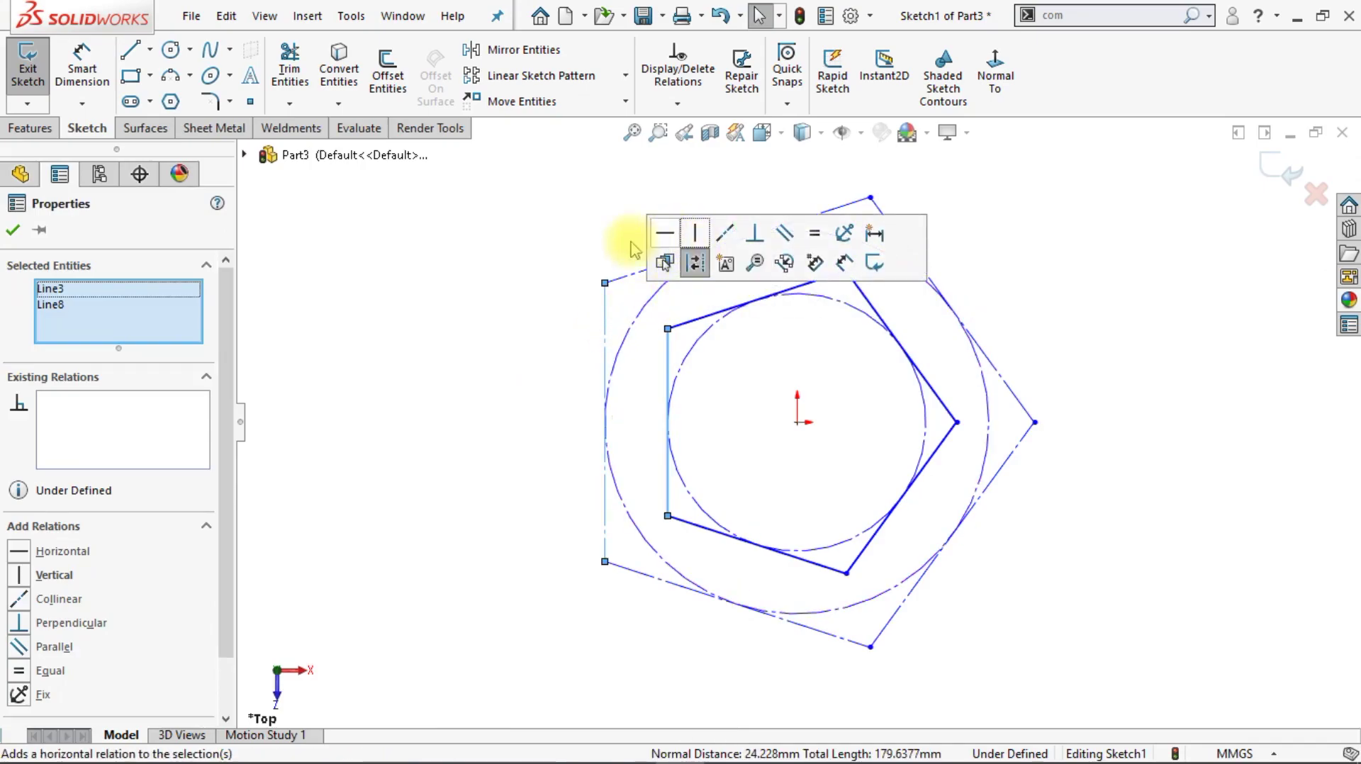
click(557, 237)
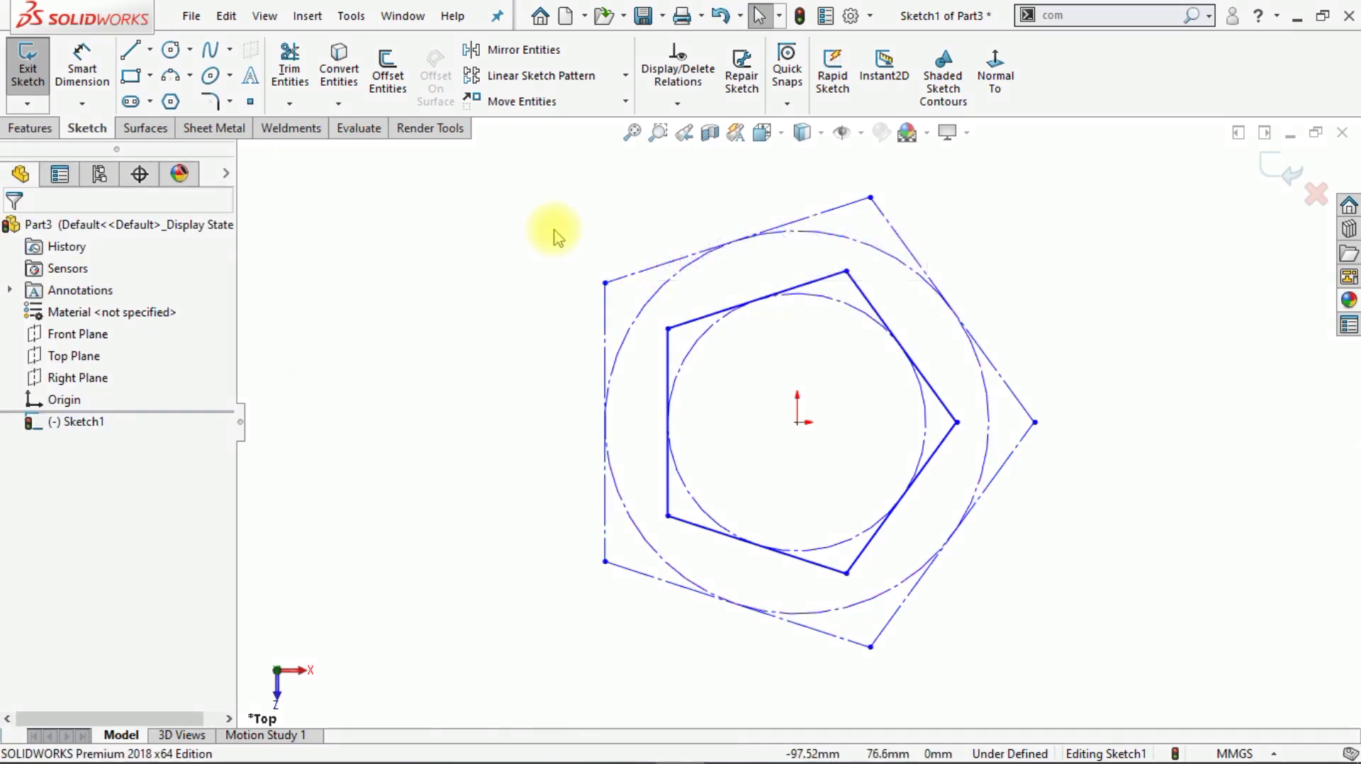
click(605, 283)
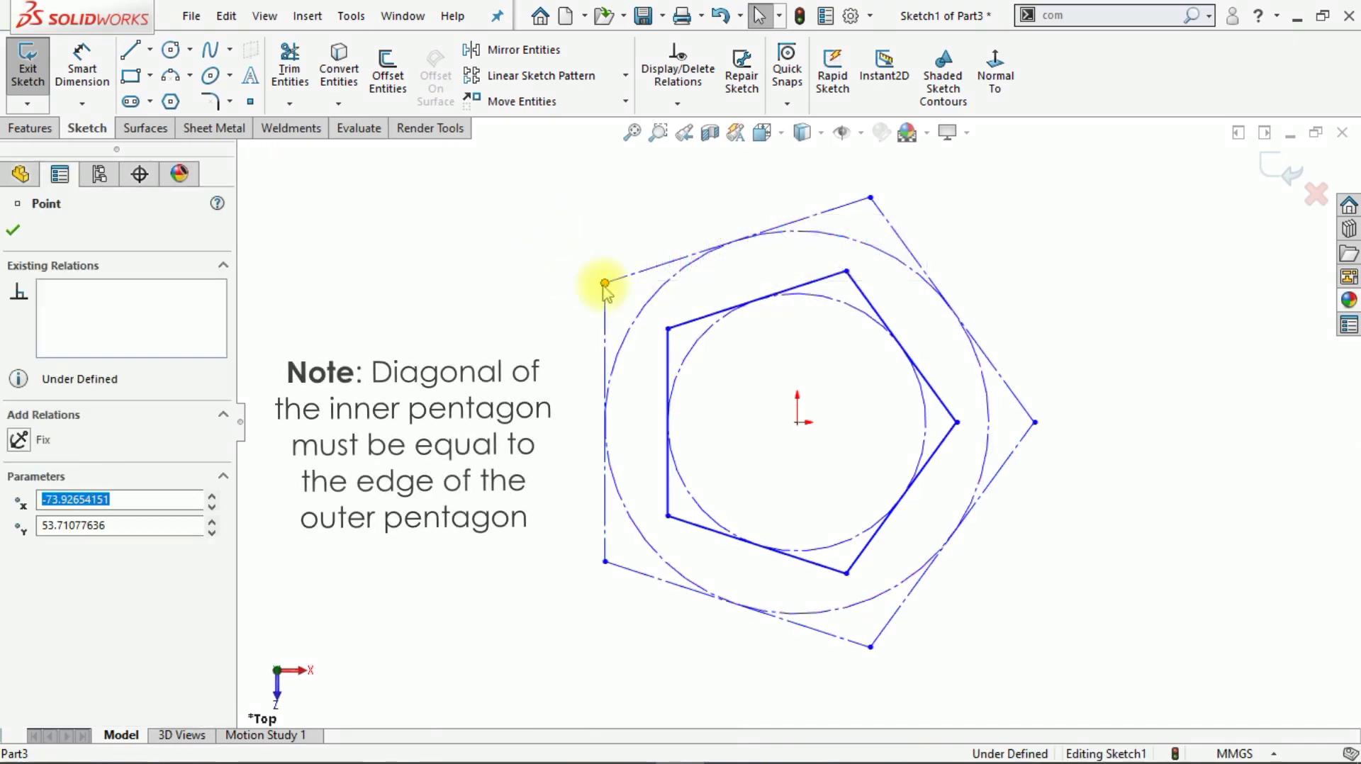
ctrl+click(845, 272)
click(902, 185)
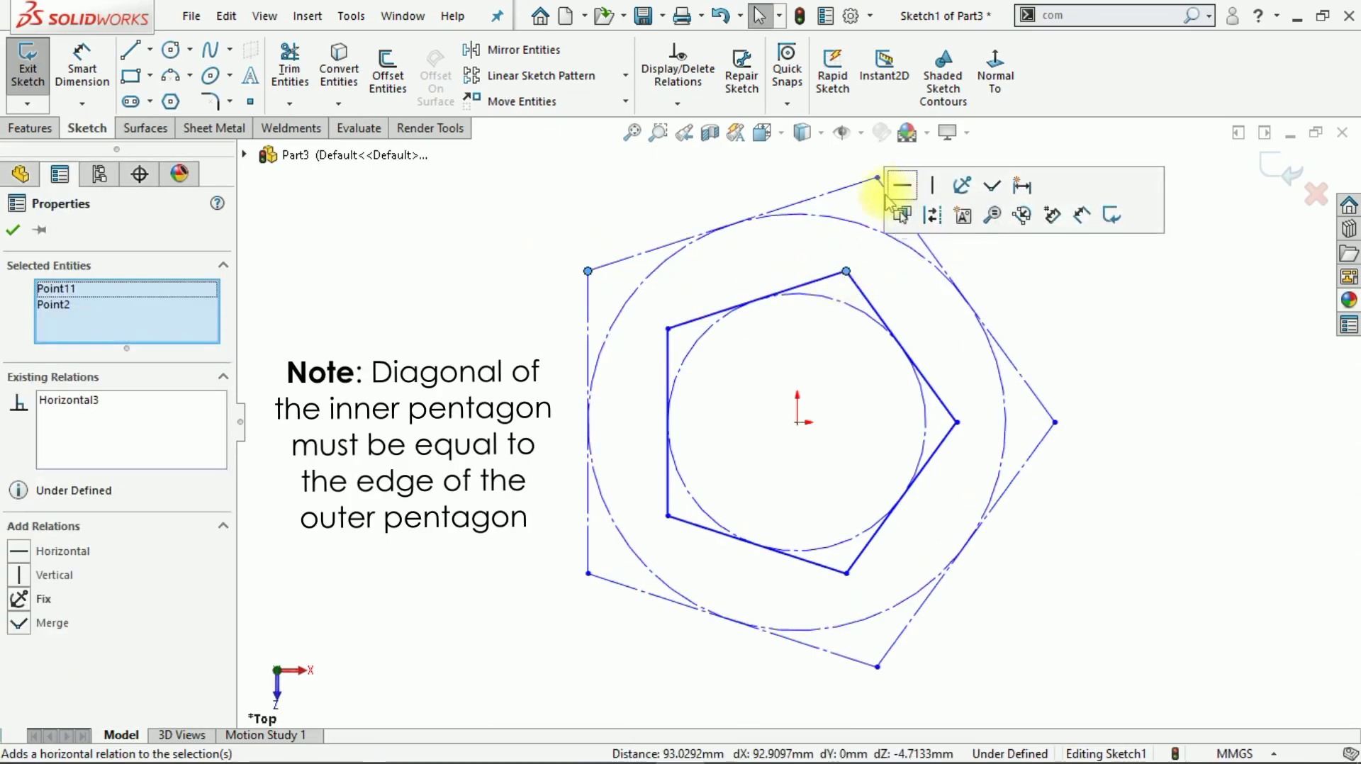
click(640, 215)
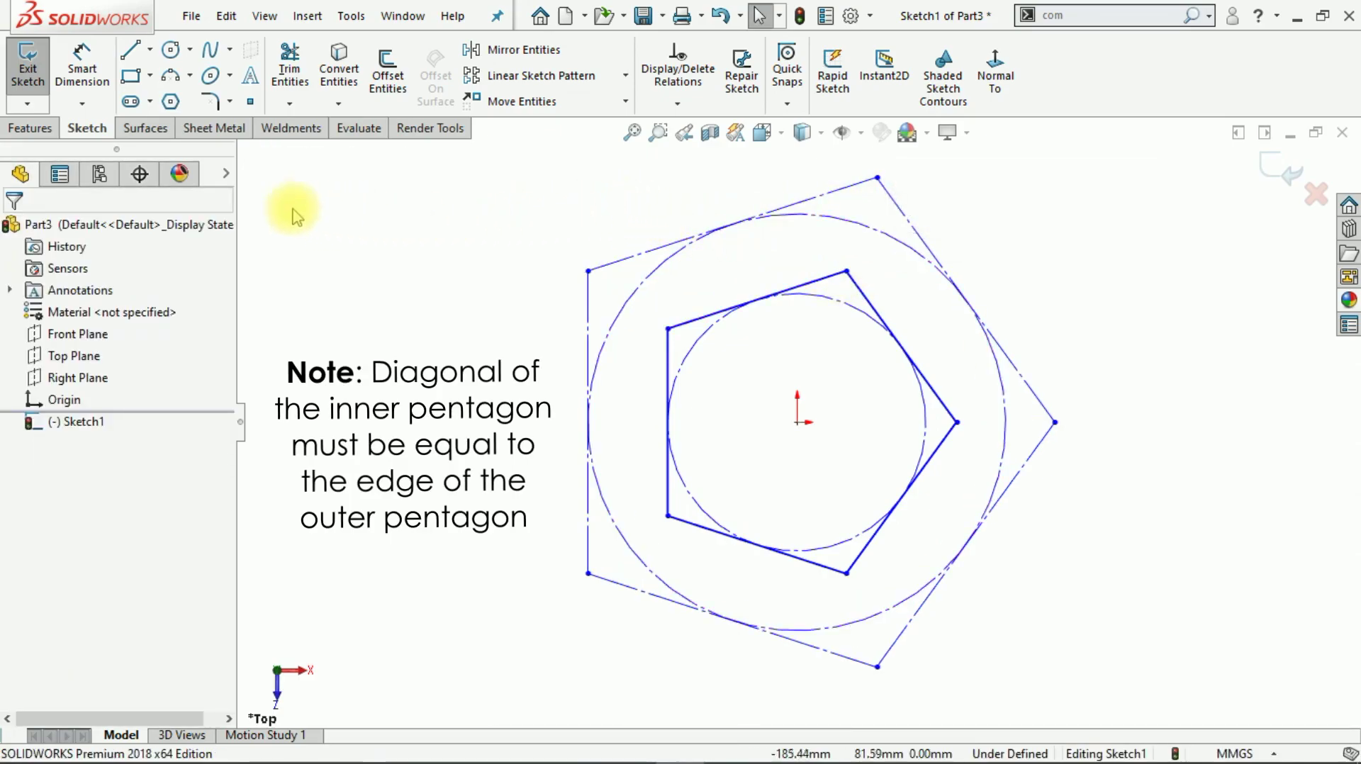
- Dimension the inner pentagon's left edge to 50 and exit Sketch1
click(83, 99)
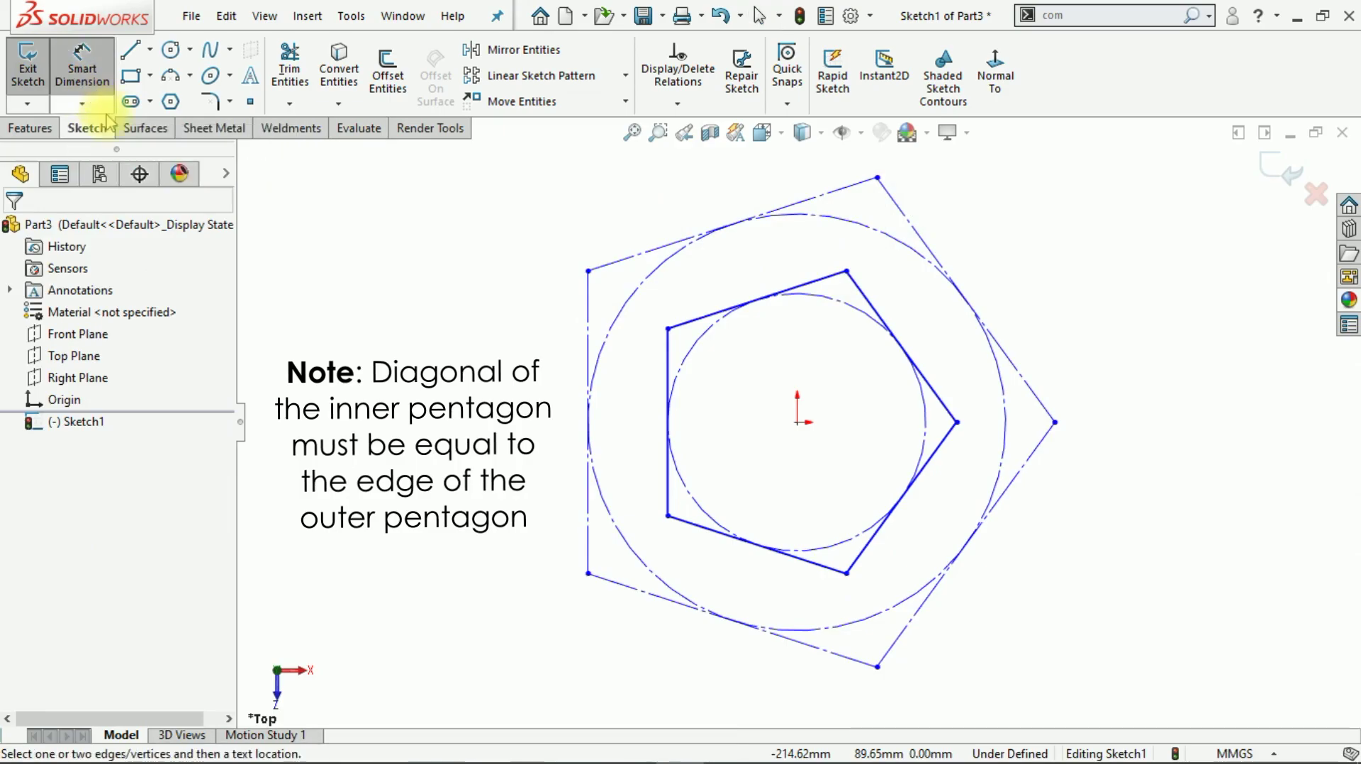
click(667, 374)
click(648, 404)
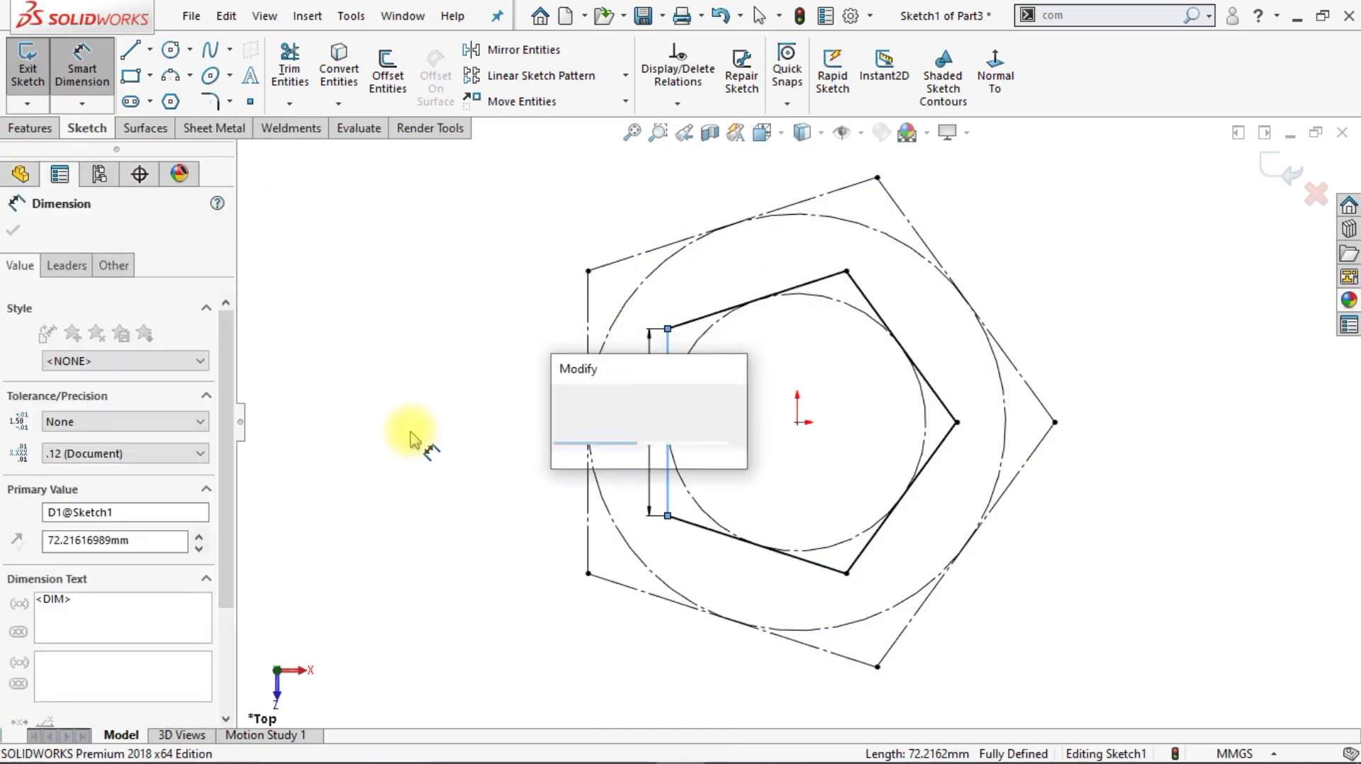
text(50)
key(Return)
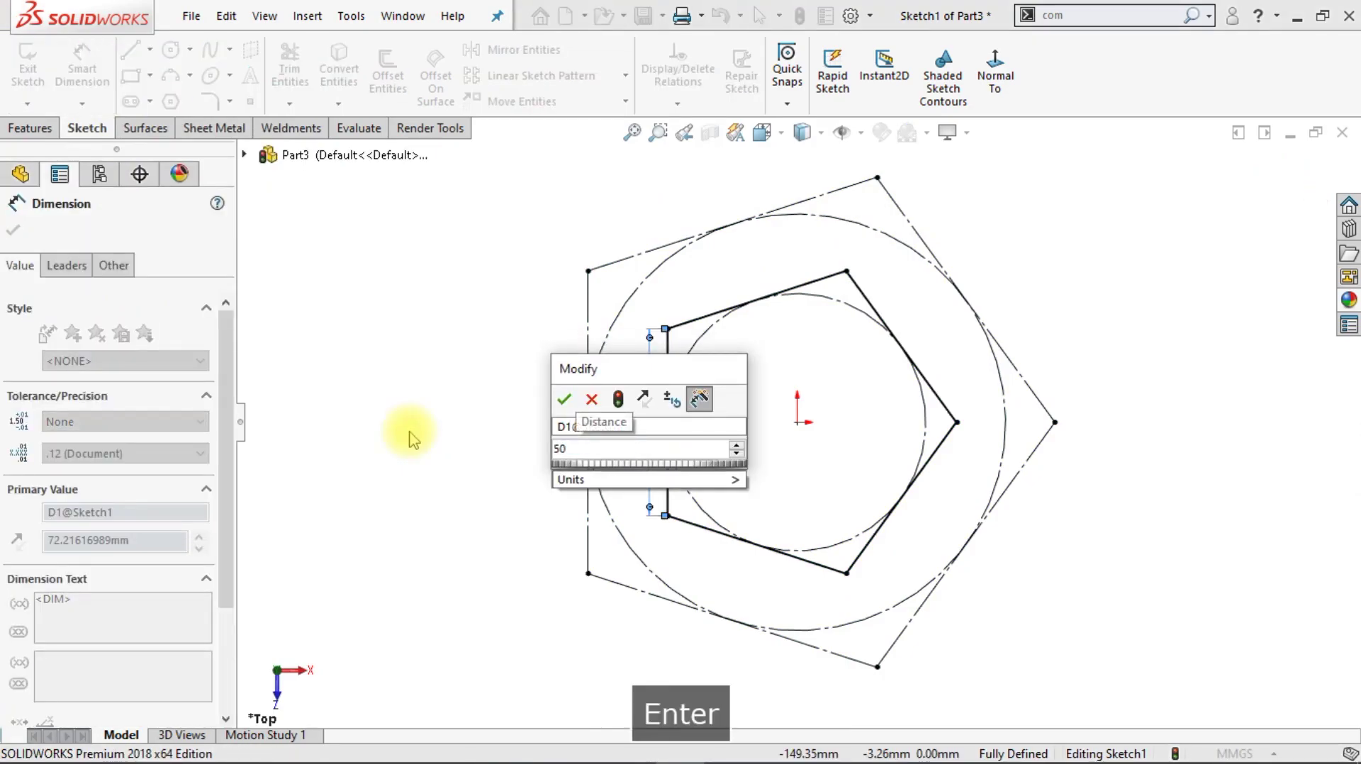
click(408, 430)
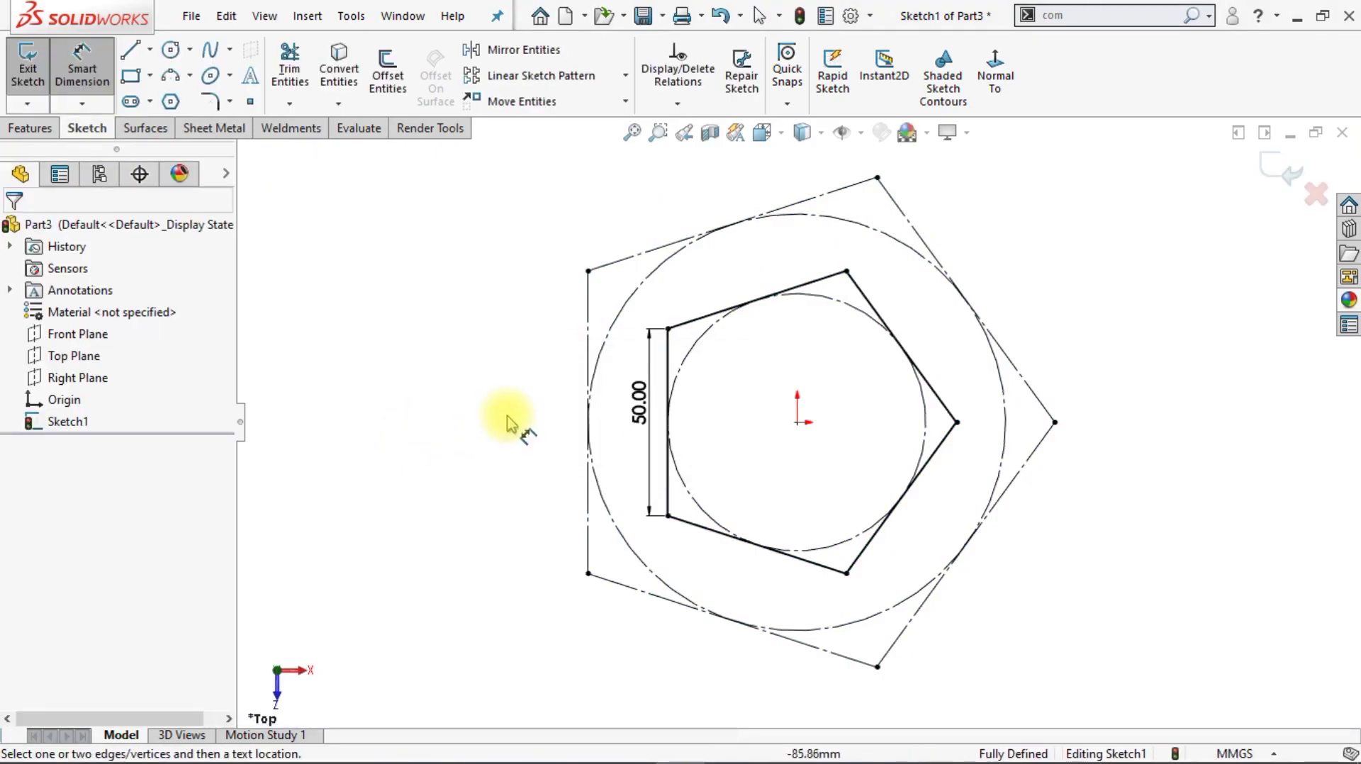
key(ctrl+b)
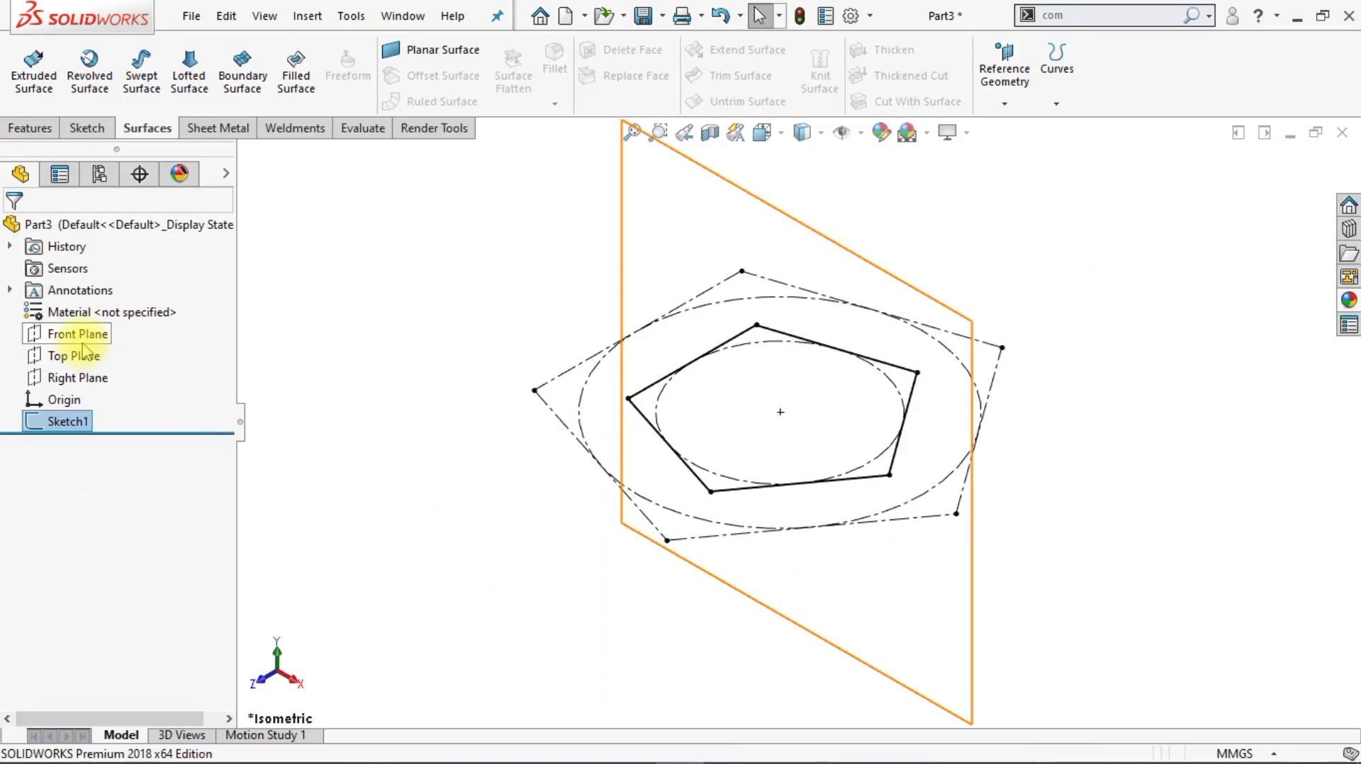
- On the Front Plane, sketch centerlines from the pentagon corner and make the short line vertical
click(102, 333)
click(100, 312)
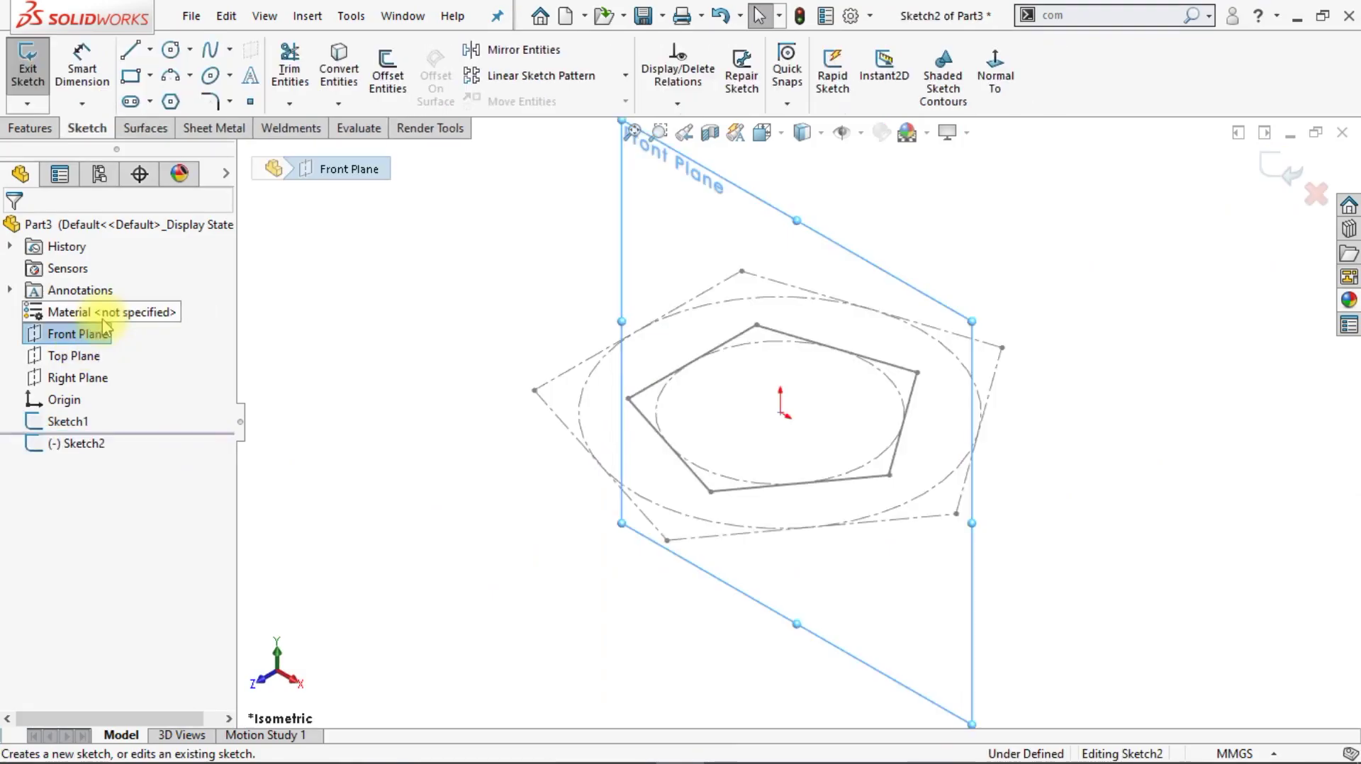
click(150, 50)
click(148, 107)
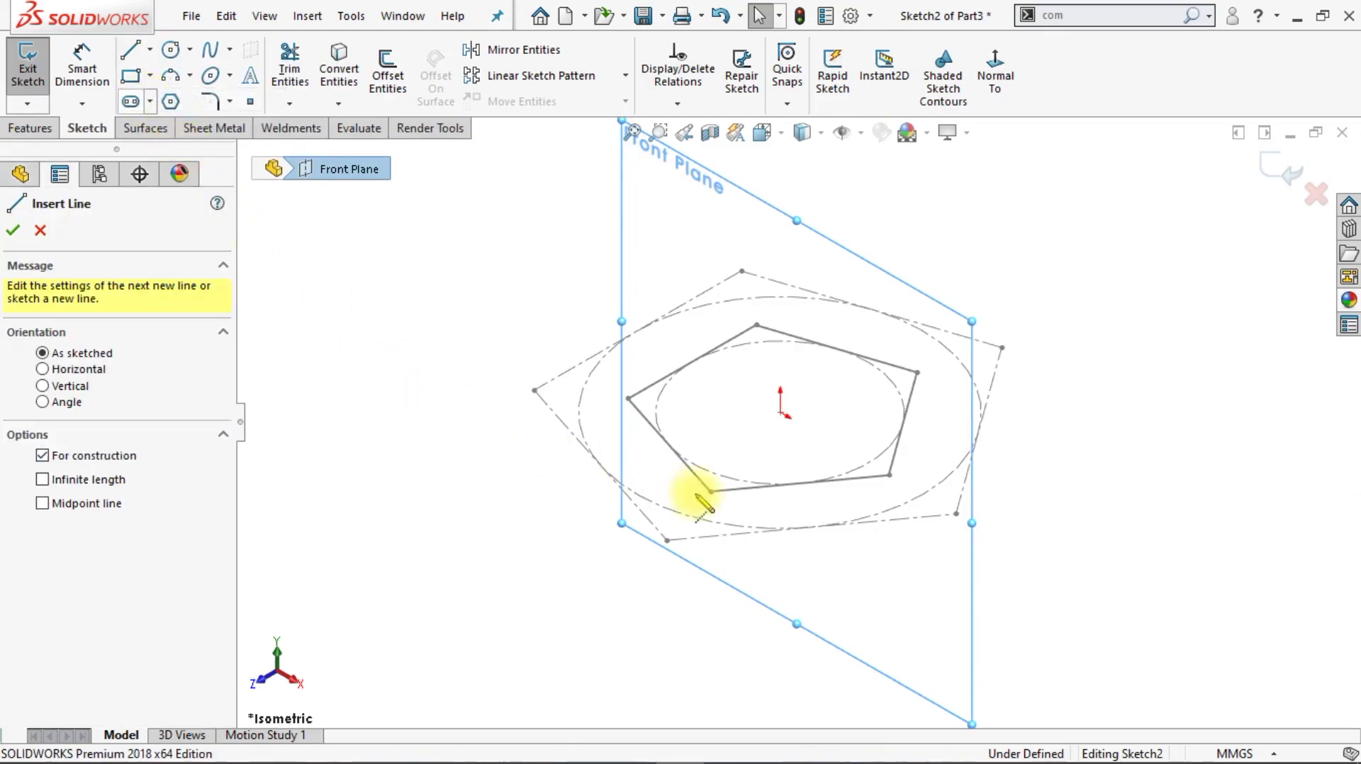
click(956, 515)
click(975, 602)
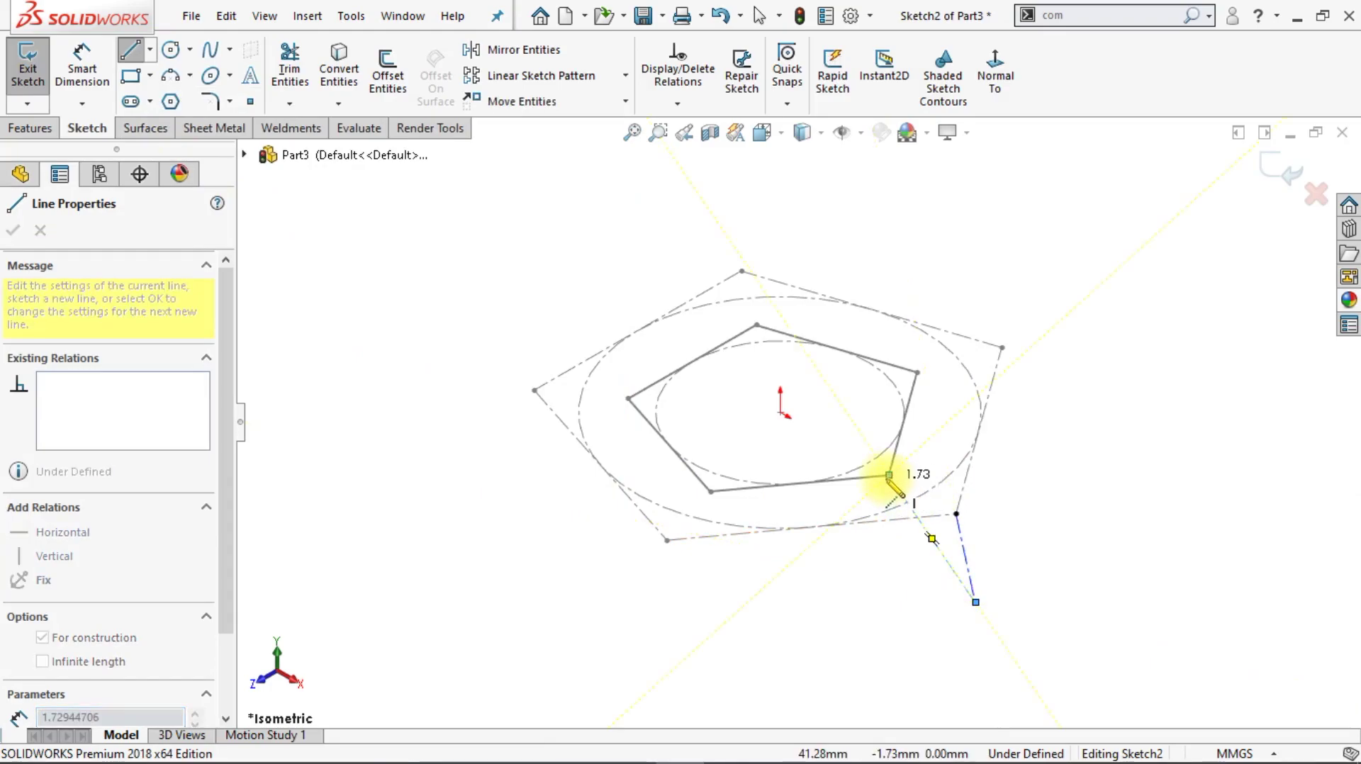
key(Escape)
click(995, 74)
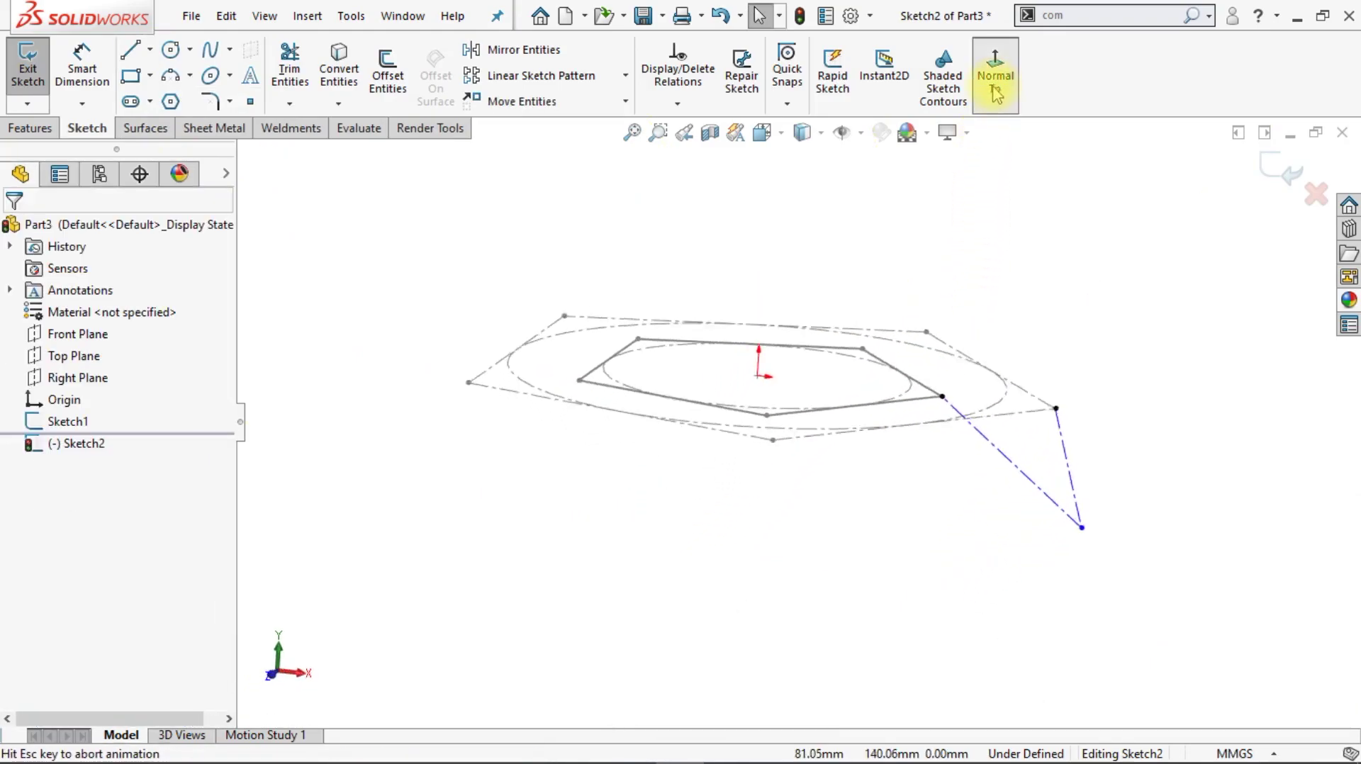
click(1099, 399)
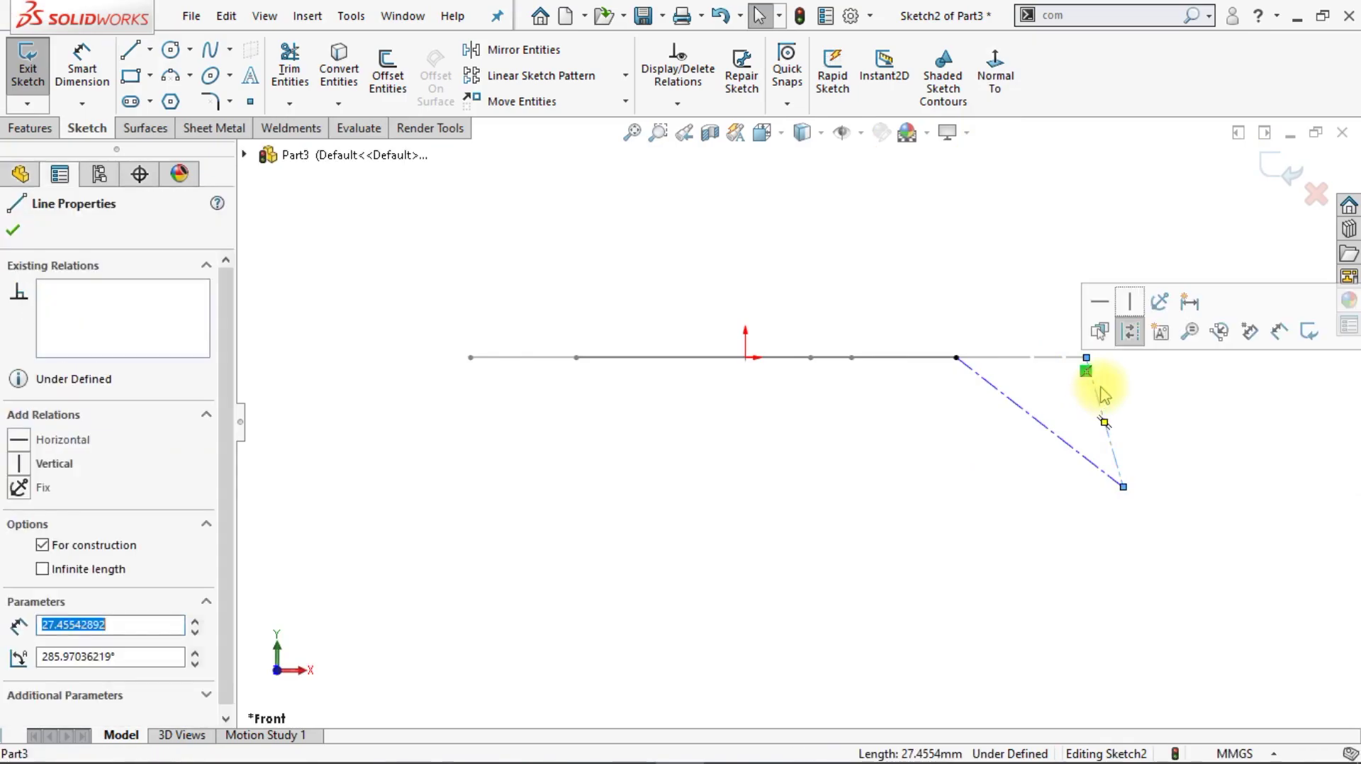
click(1127, 301)
click(1019, 251)
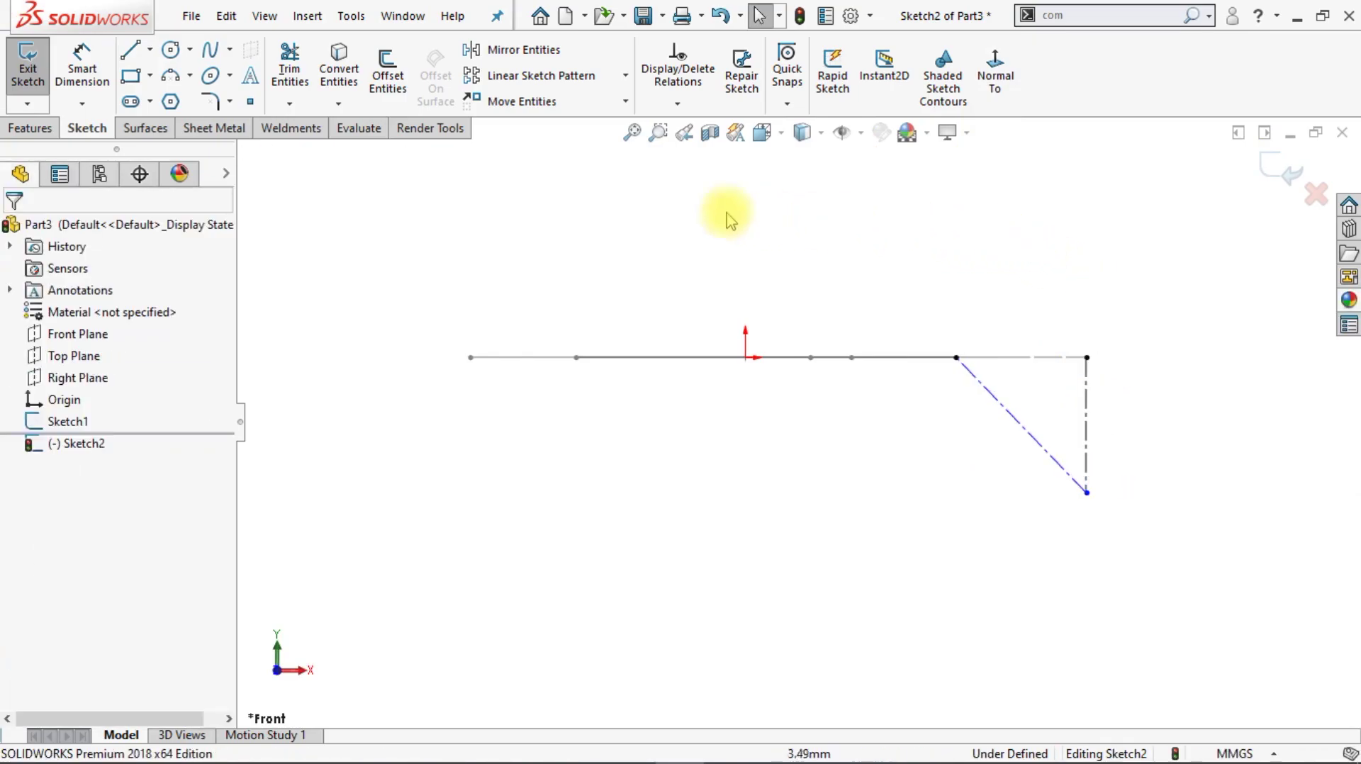
- Dimension the diagonal construction line to 50 mm and exit Sketch2
click(86, 85)
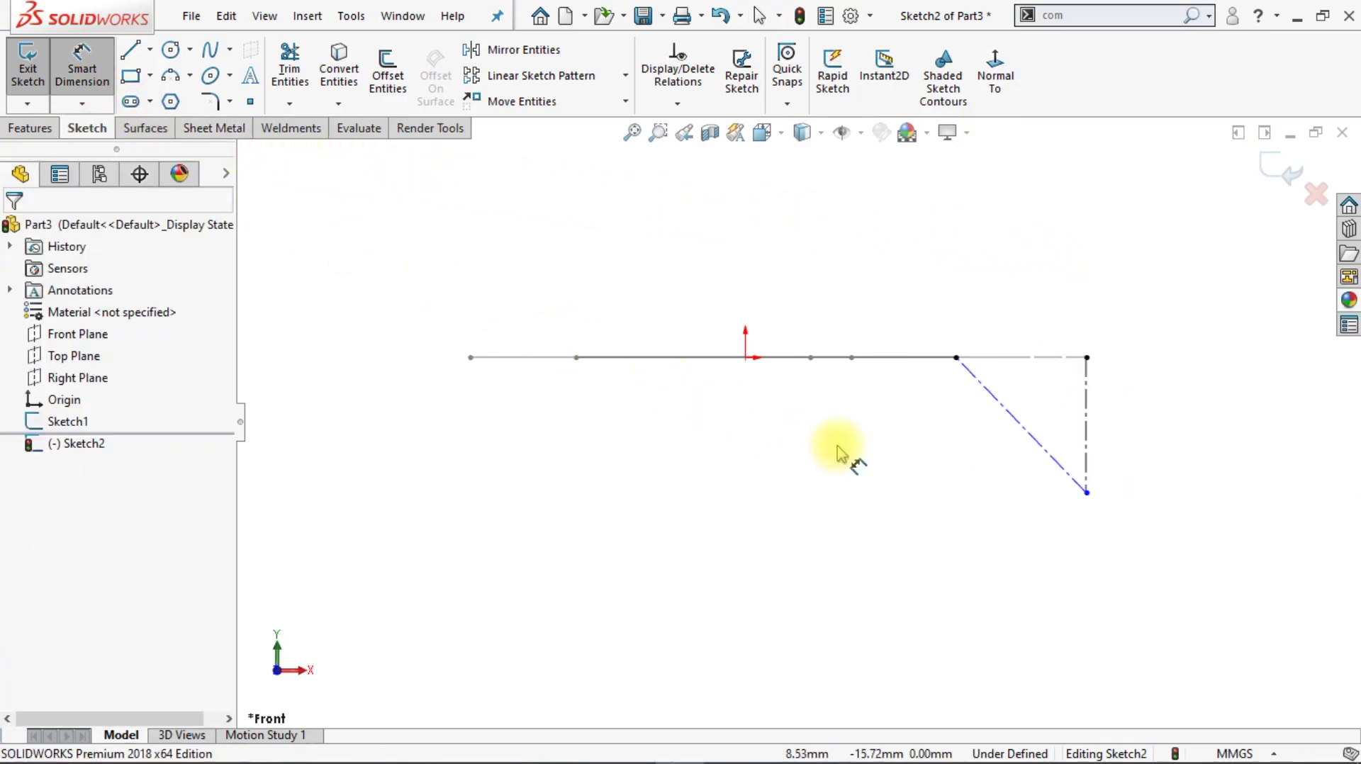
click(1010, 423)
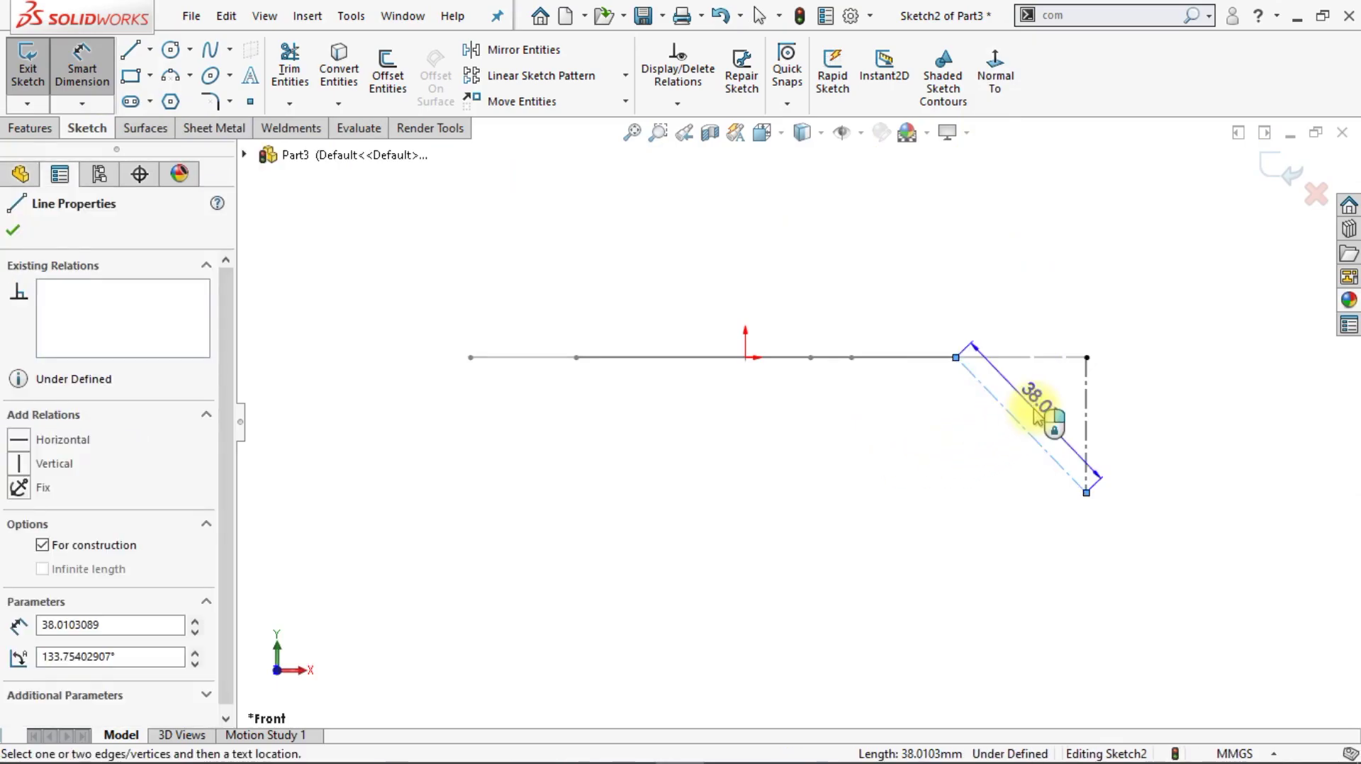
click(1133, 533)
text(50)
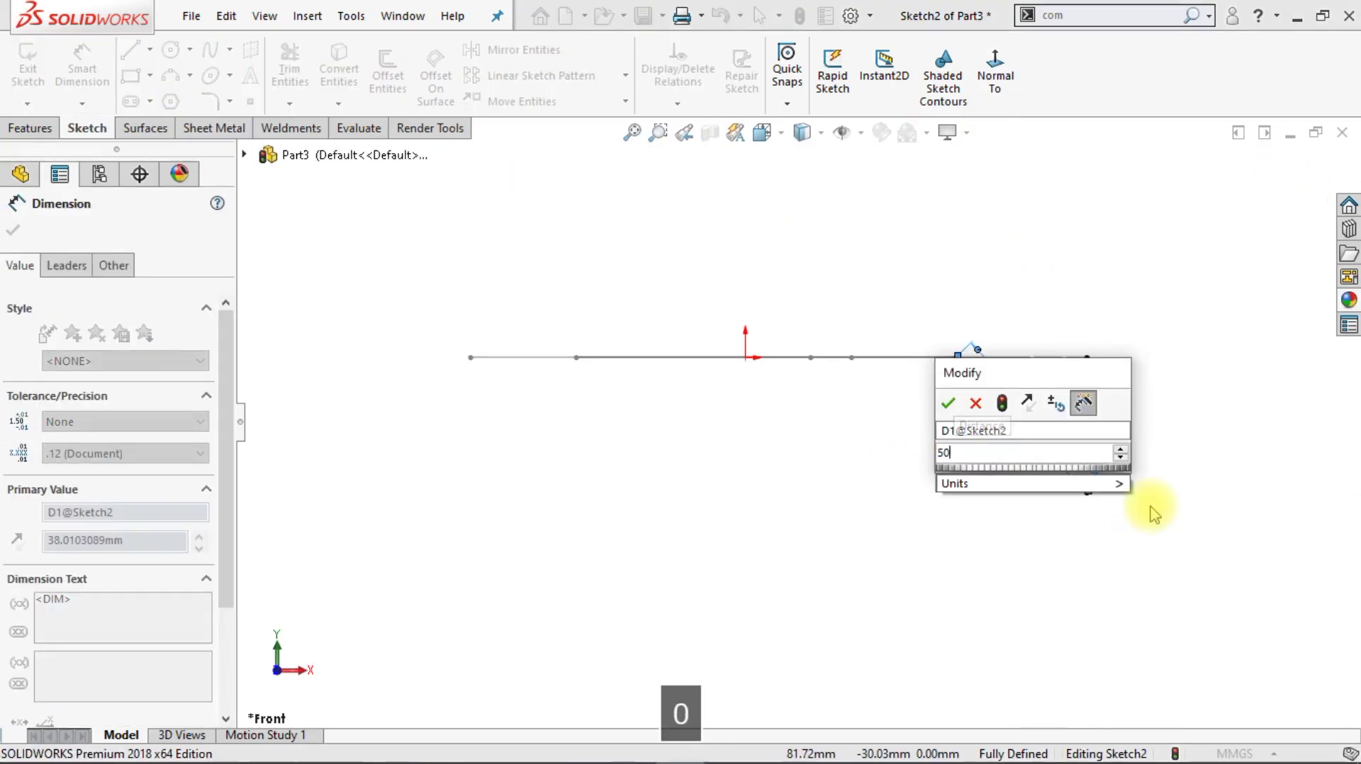
key(Return)
click(1152, 510)
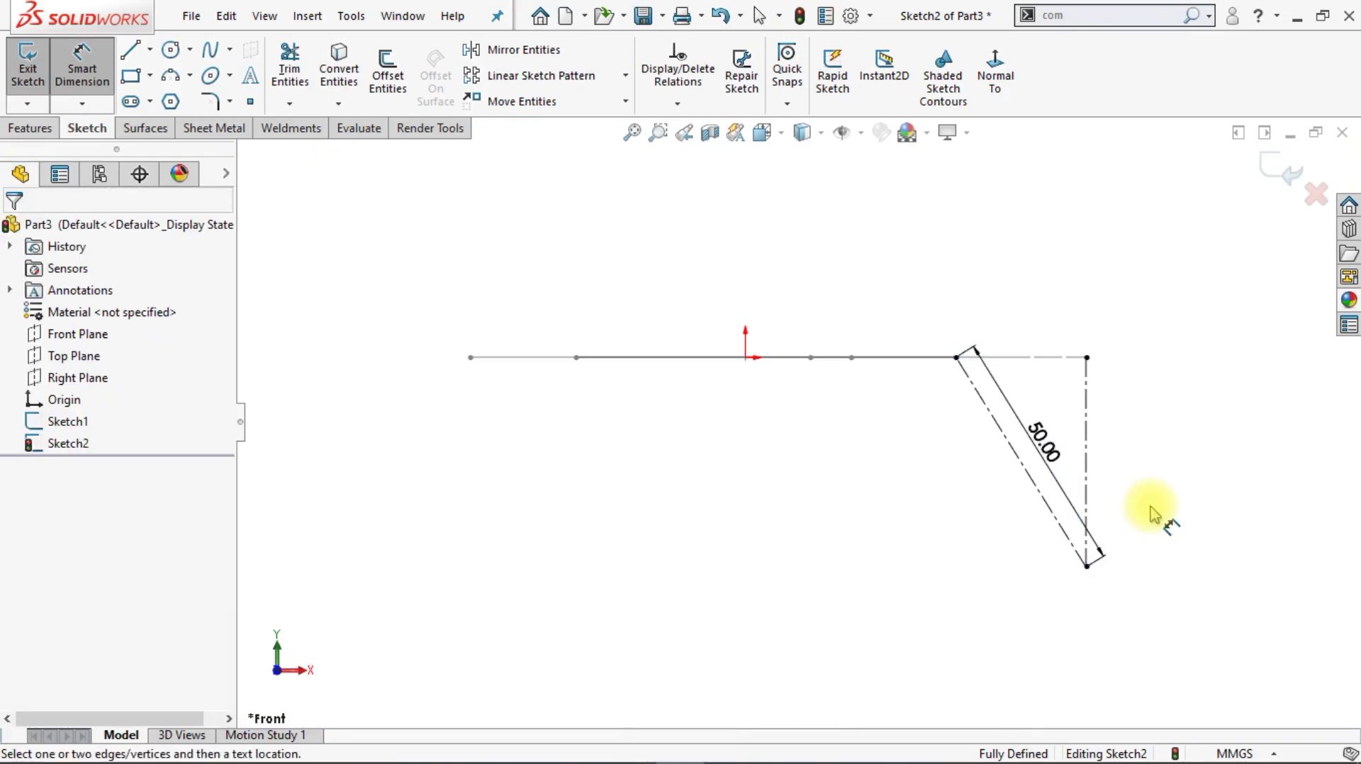
click(1270, 174)
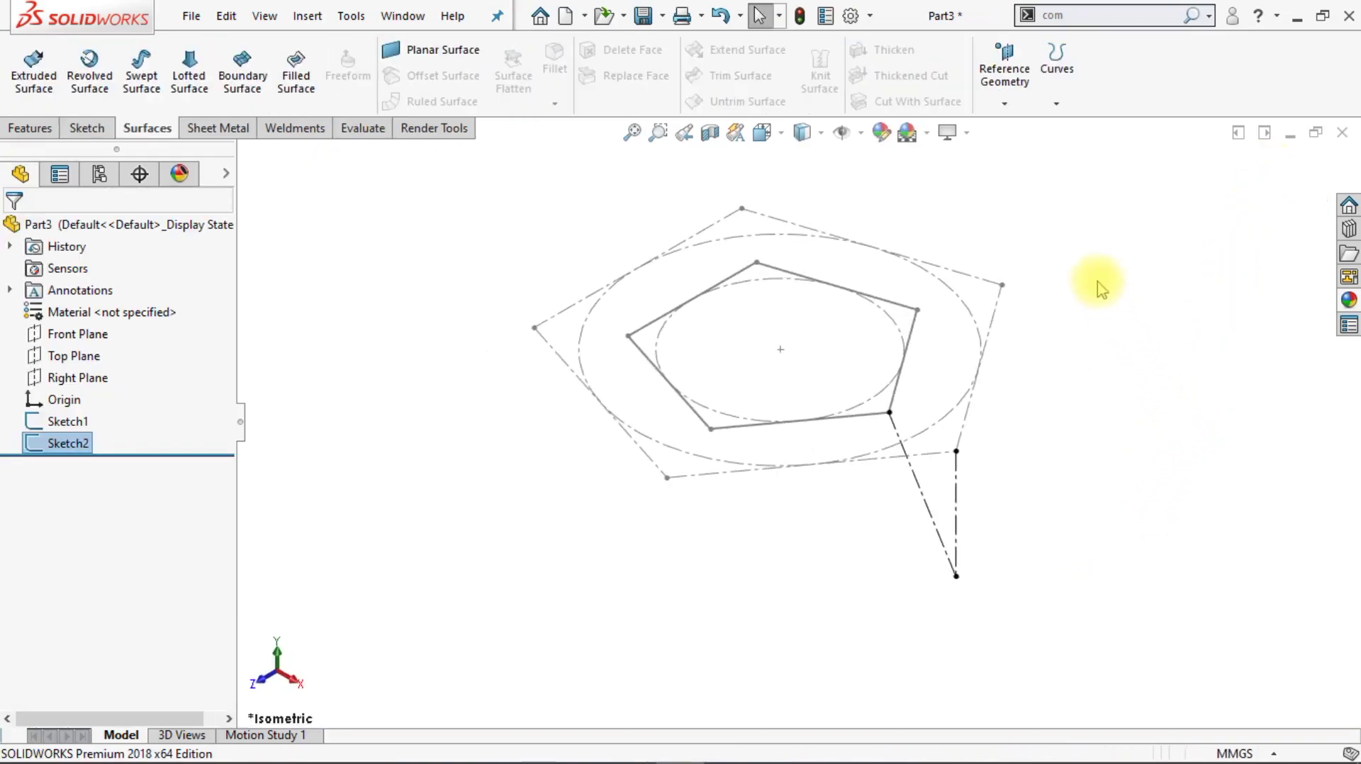
- Create Plane1 through Line5@Sketch1 and Line2@Sketch2, then start Sketch3 on Plane1
click(1005, 105)
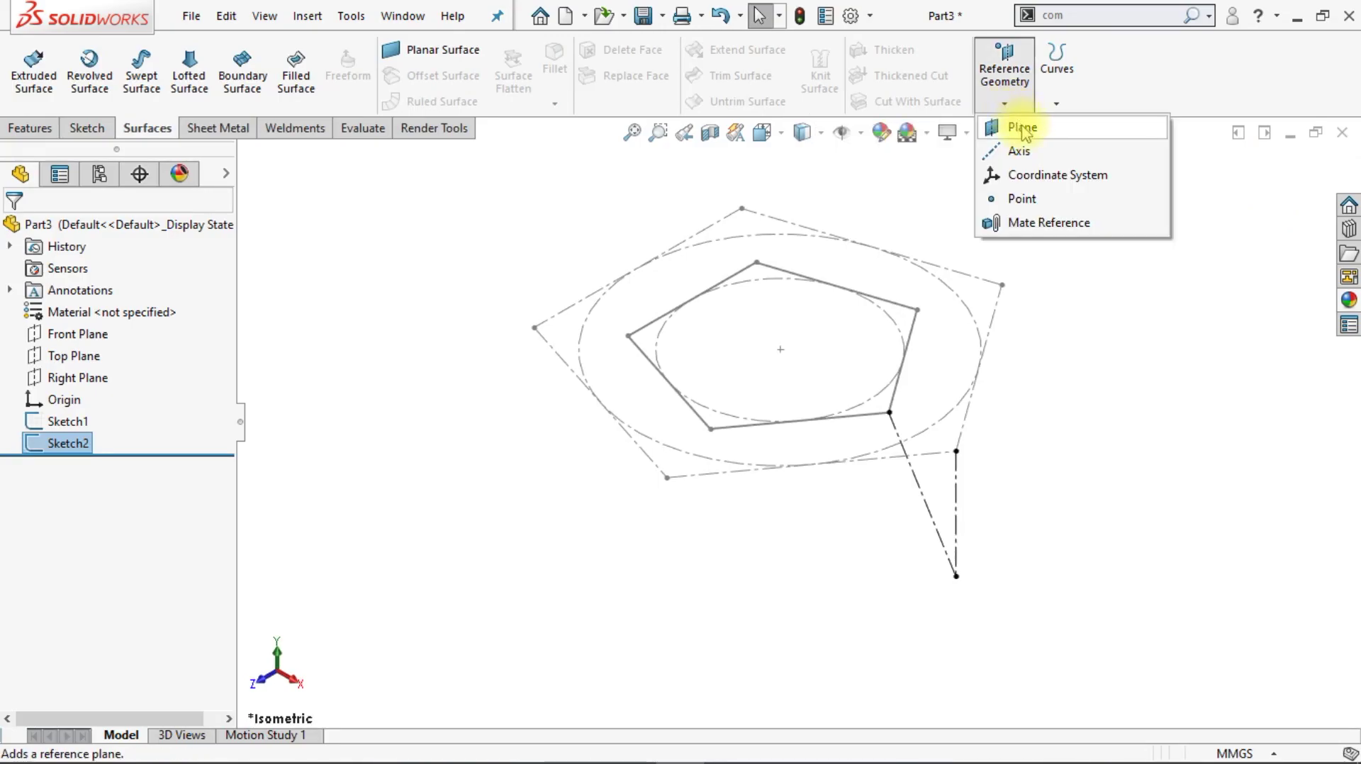
click(1022, 128)
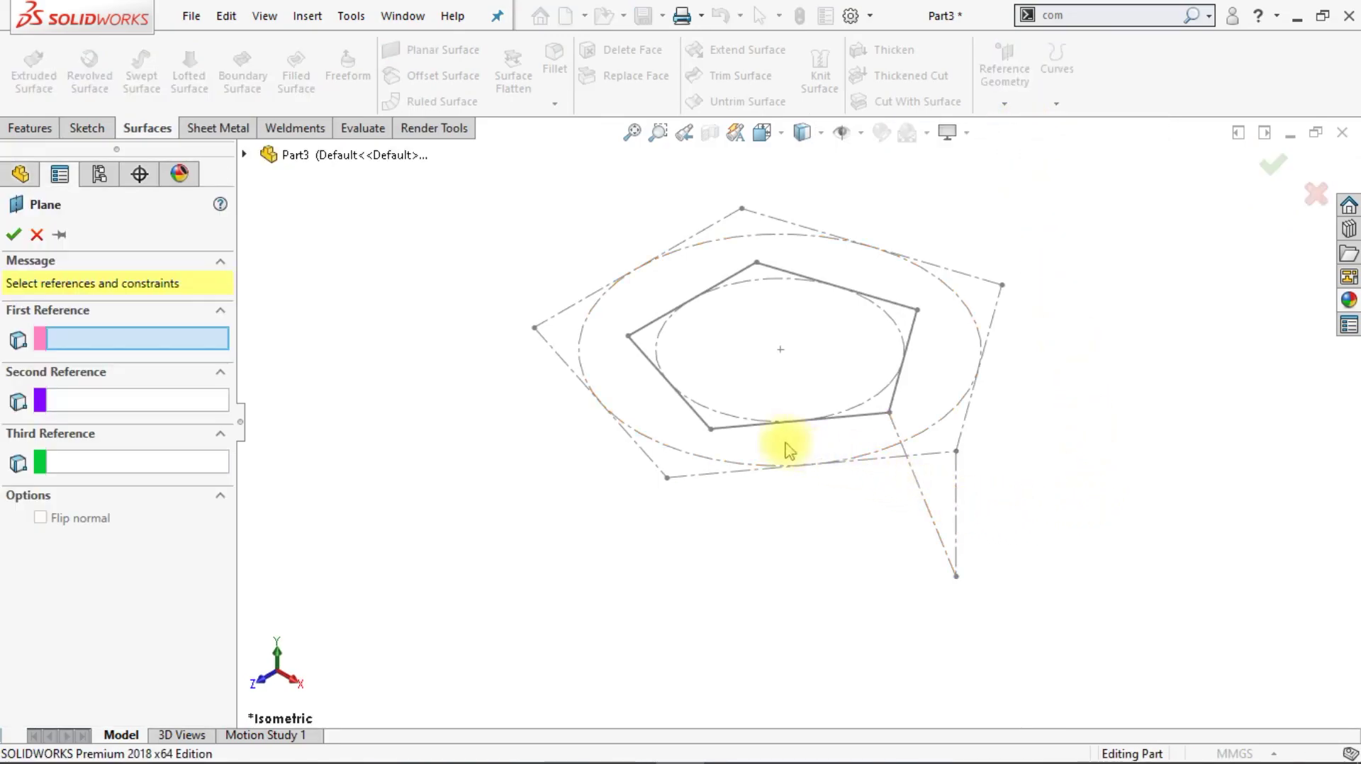
click(759, 432)
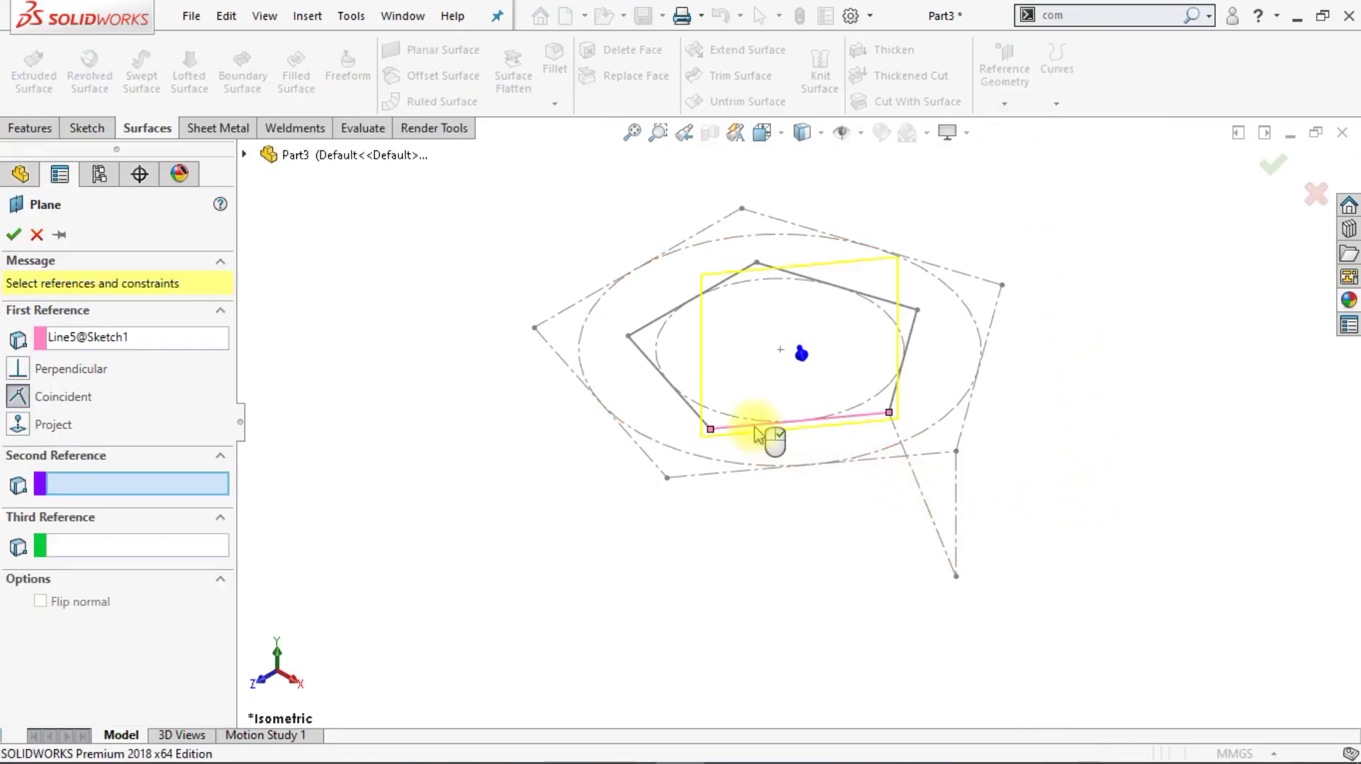
click(934, 524)
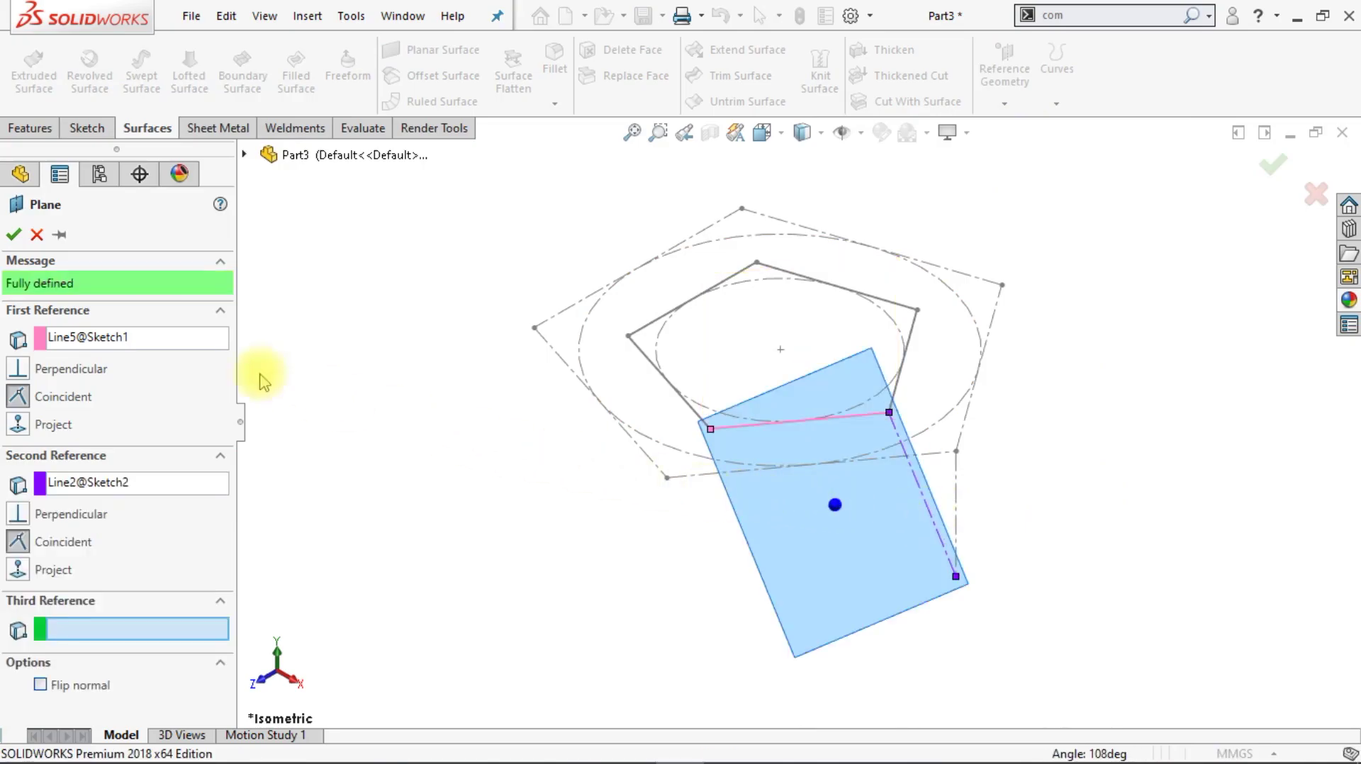
click(13, 235)
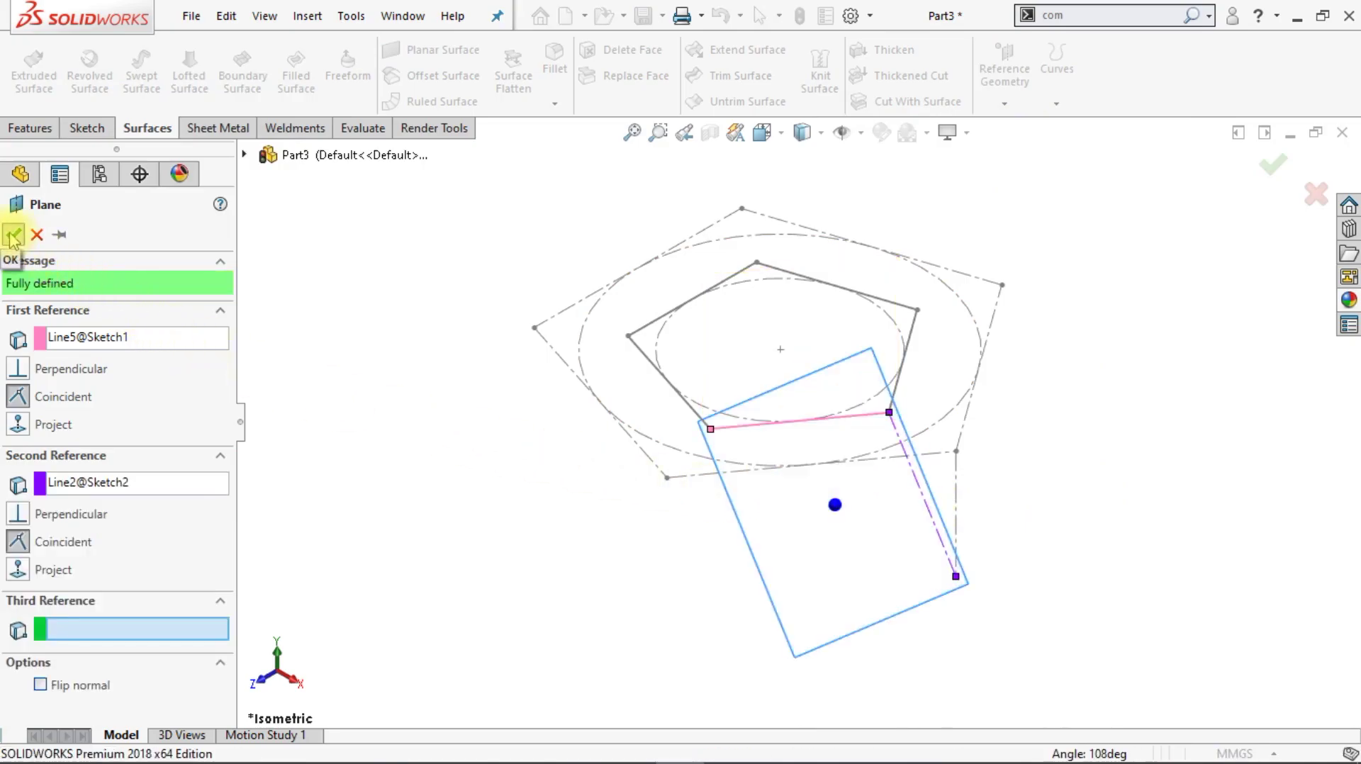
click(786, 604)
click(860, 536)
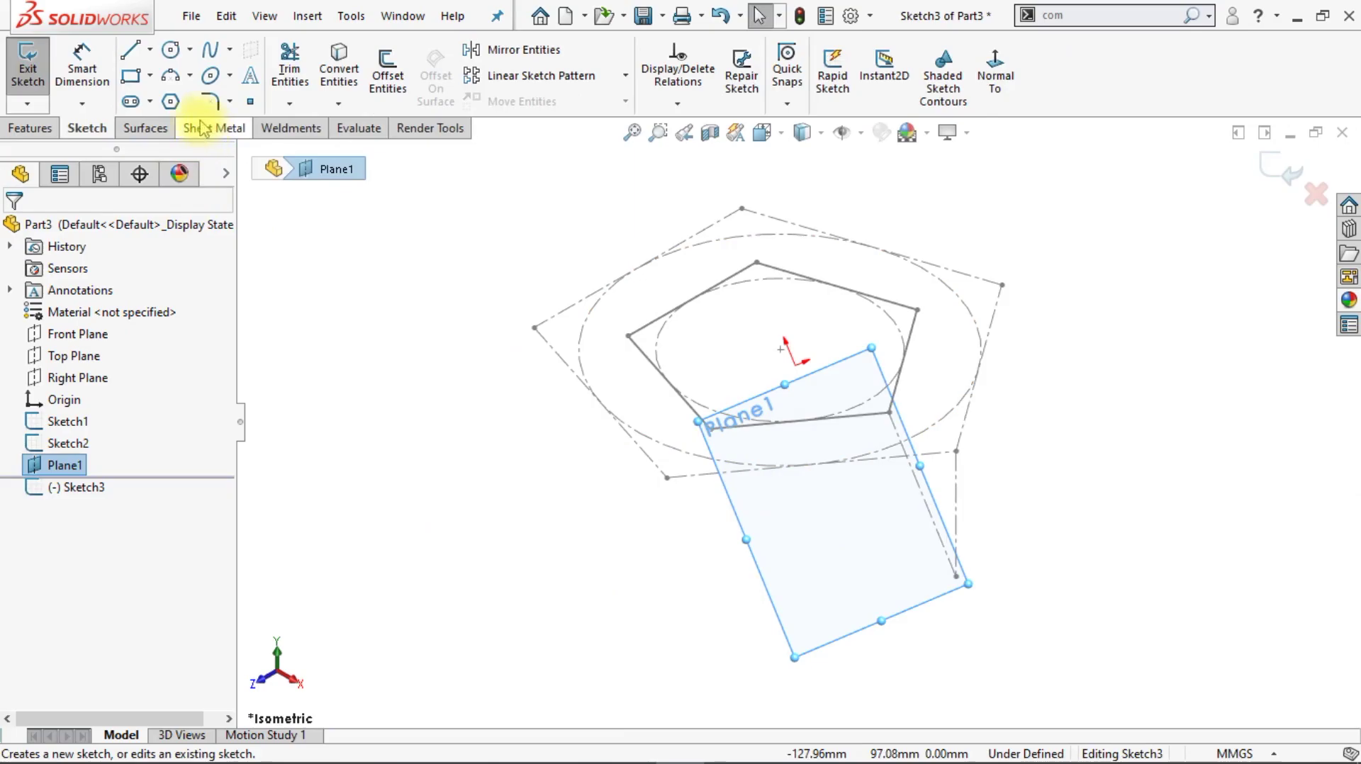
- Draw a five-sided polygon on Plane1 below the first pentagon
click(170, 101)
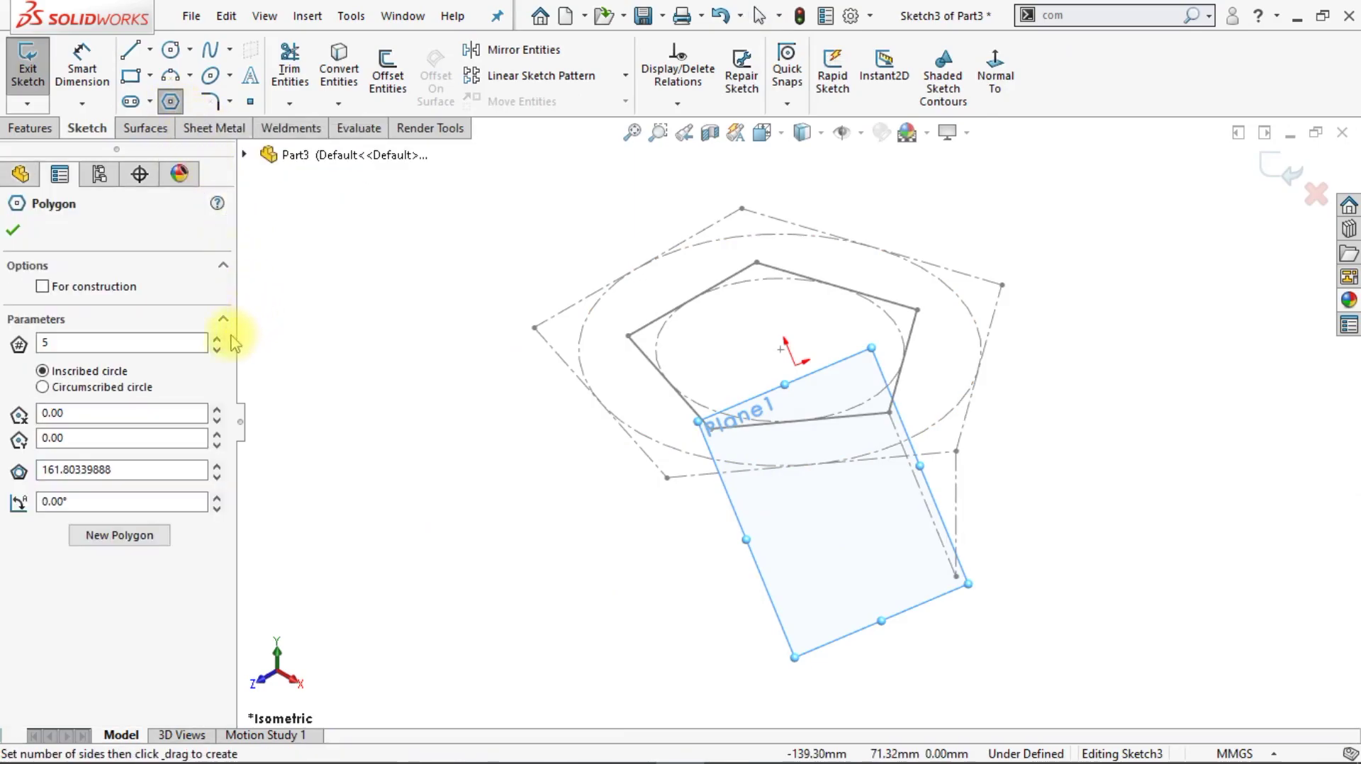
drag(740, 586, 793, 490)
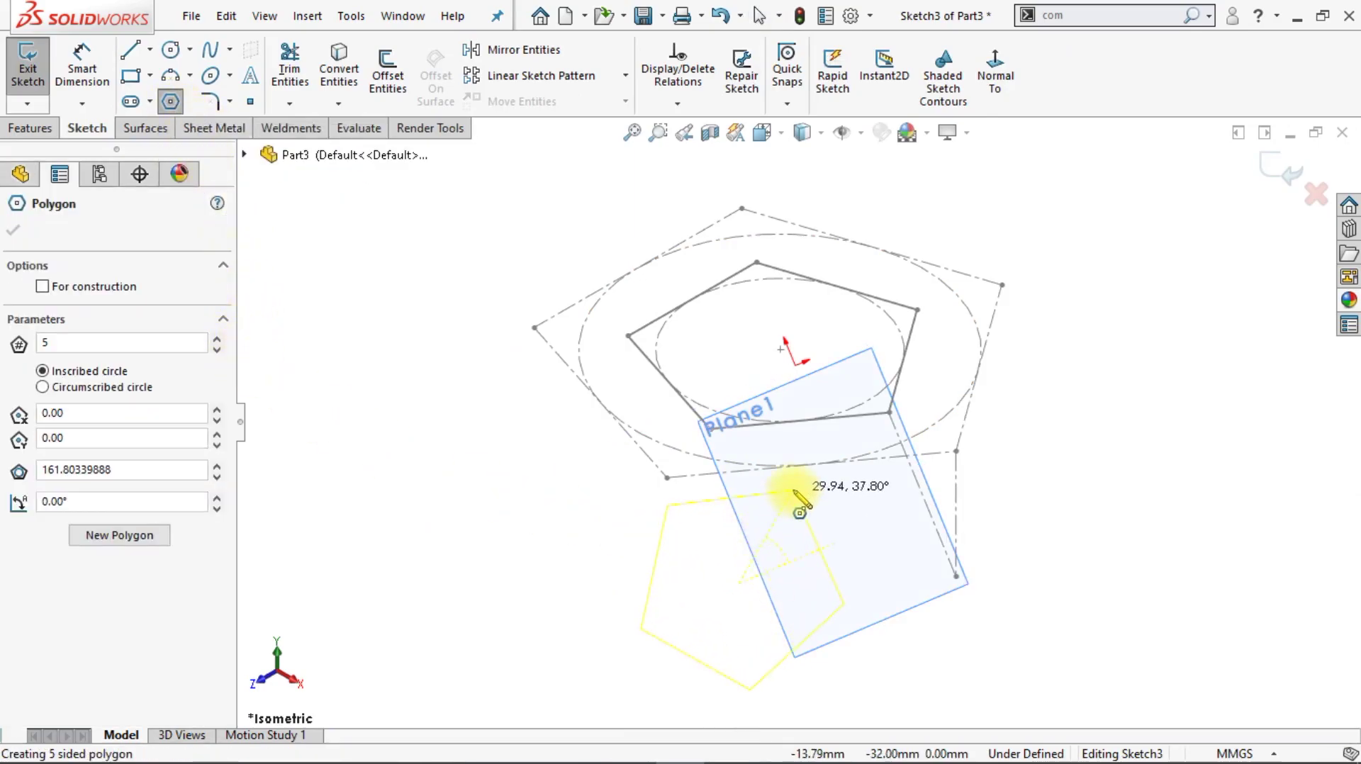
click(794, 491)
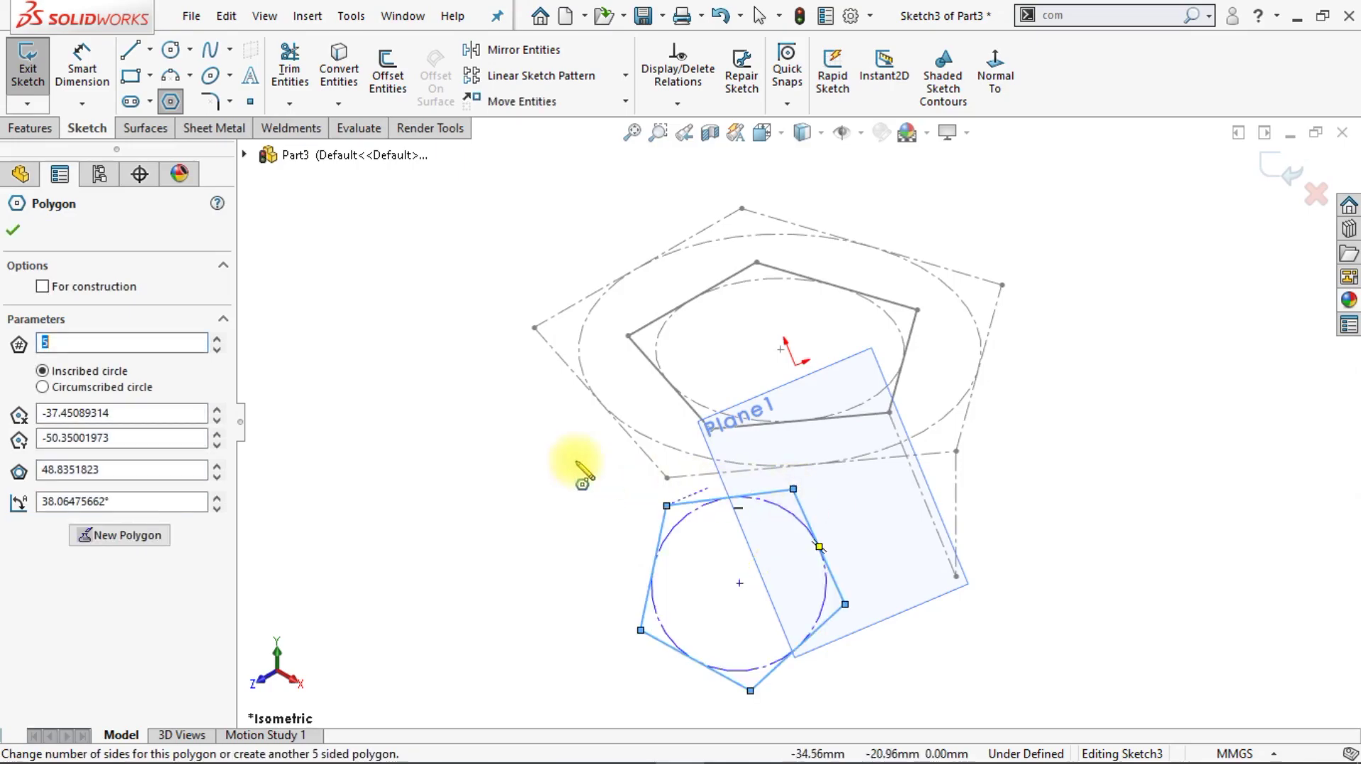
click(14, 234)
key(Escape)
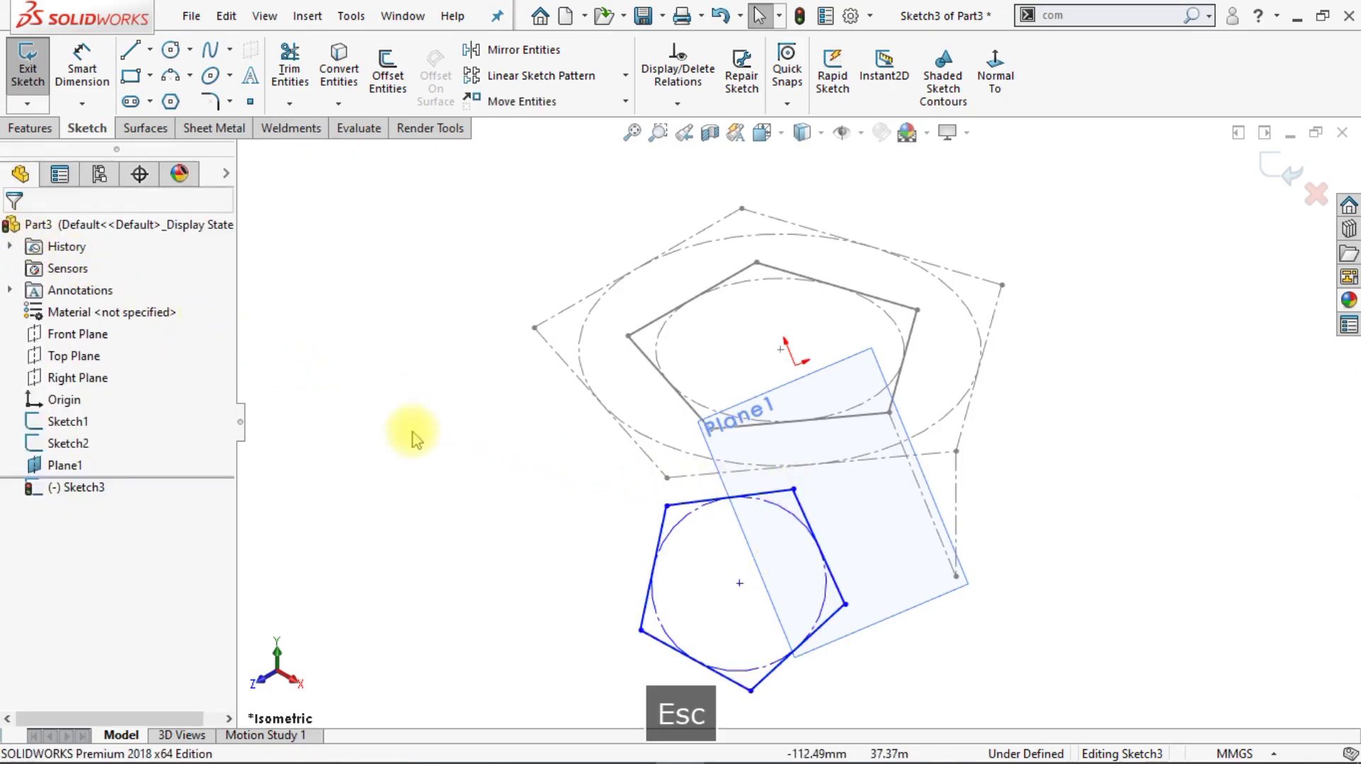
- Make the new pentagon's corners coincident with the first pentagon's corner and the diagonal line's end
click(793, 490)
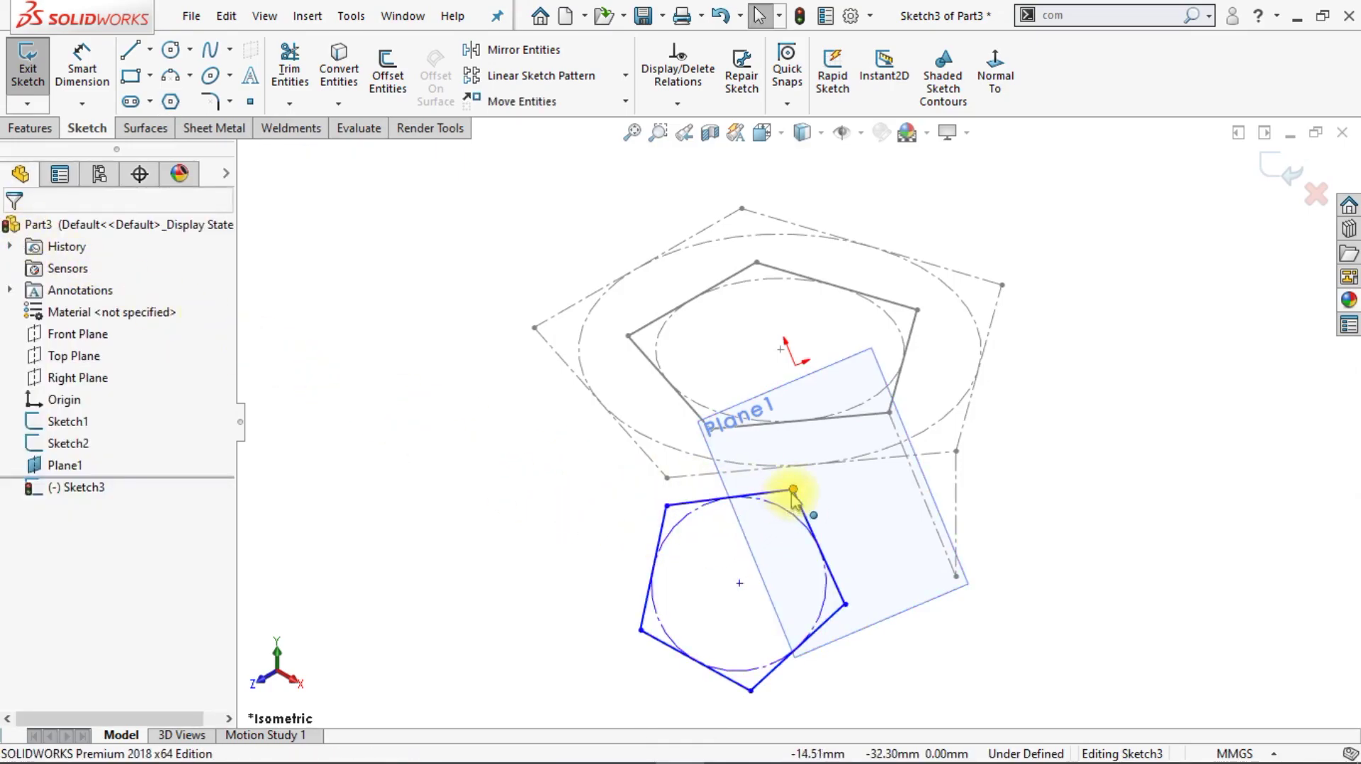
ctrl+click(890, 412)
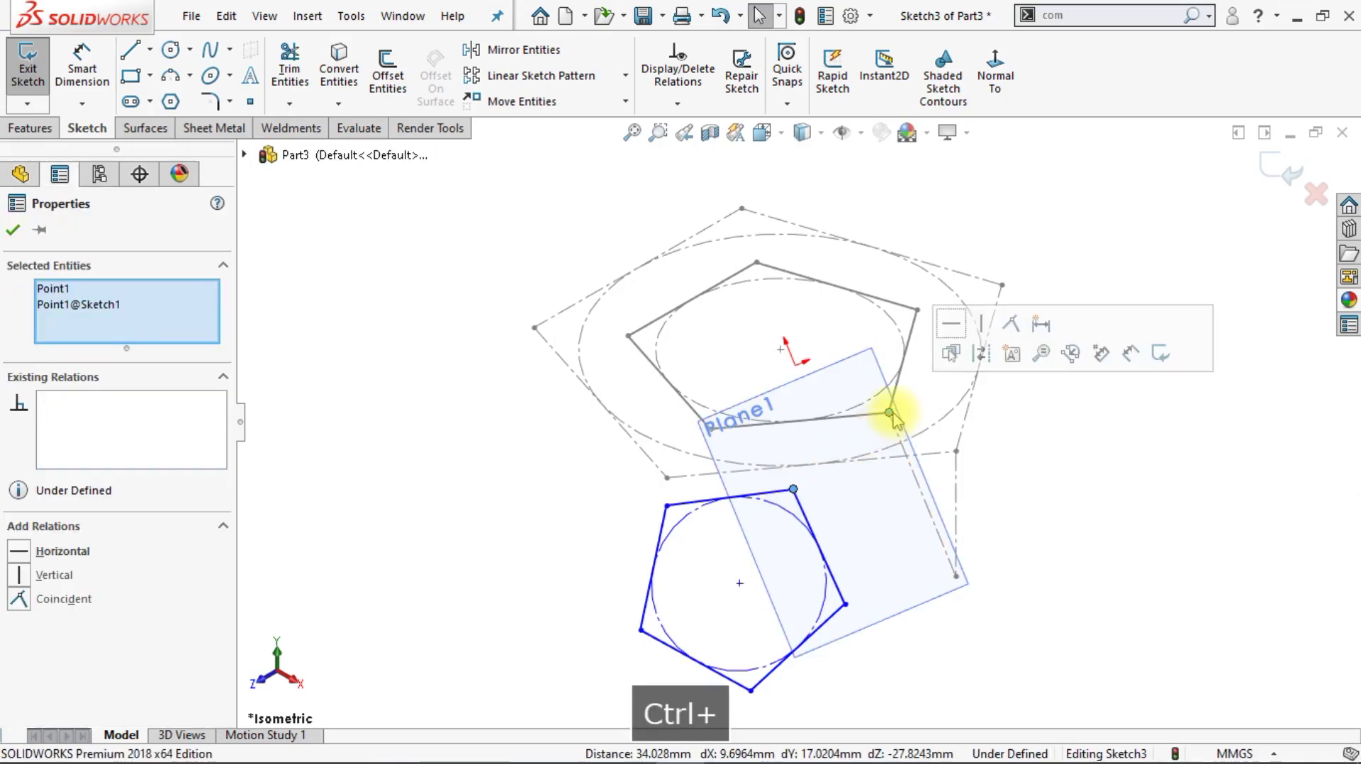
click(1013, 325)
click(1076, 489)
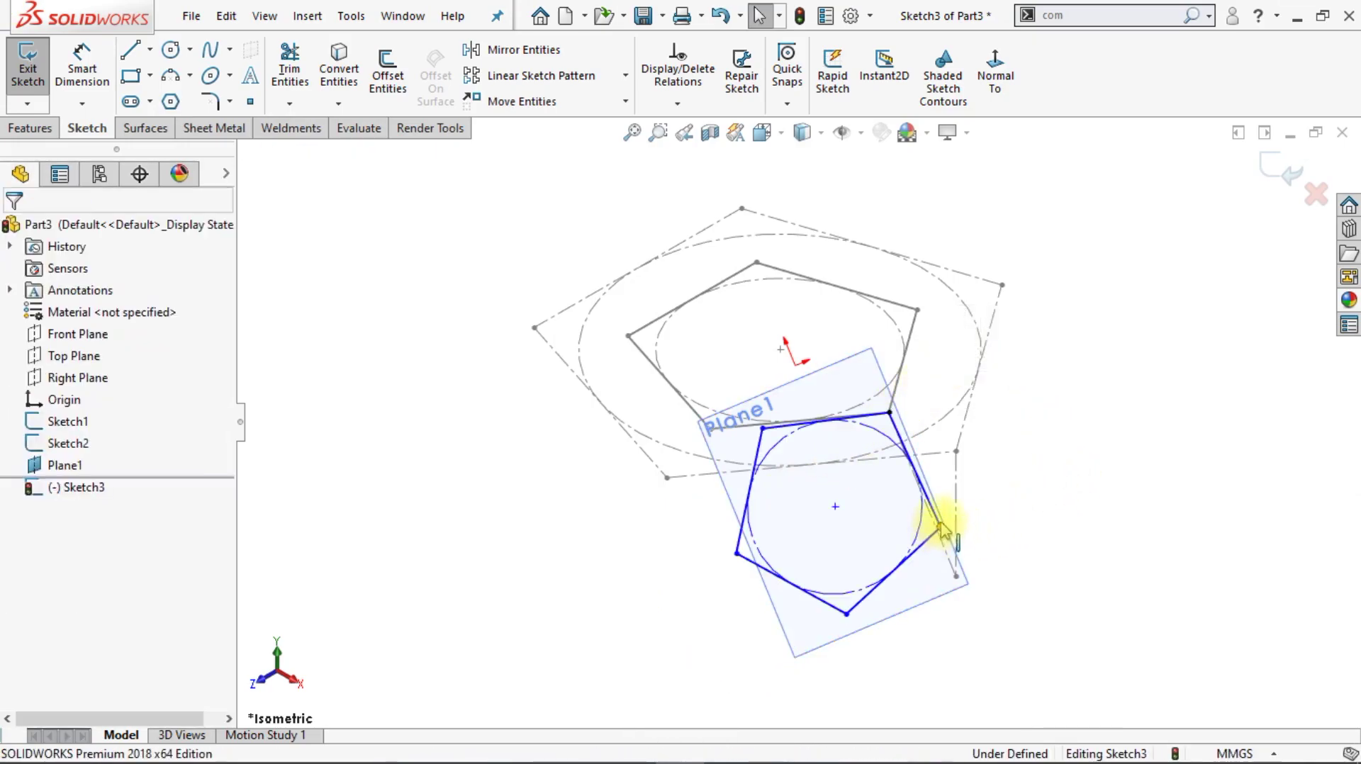
drag(937, 532, 907, 577)
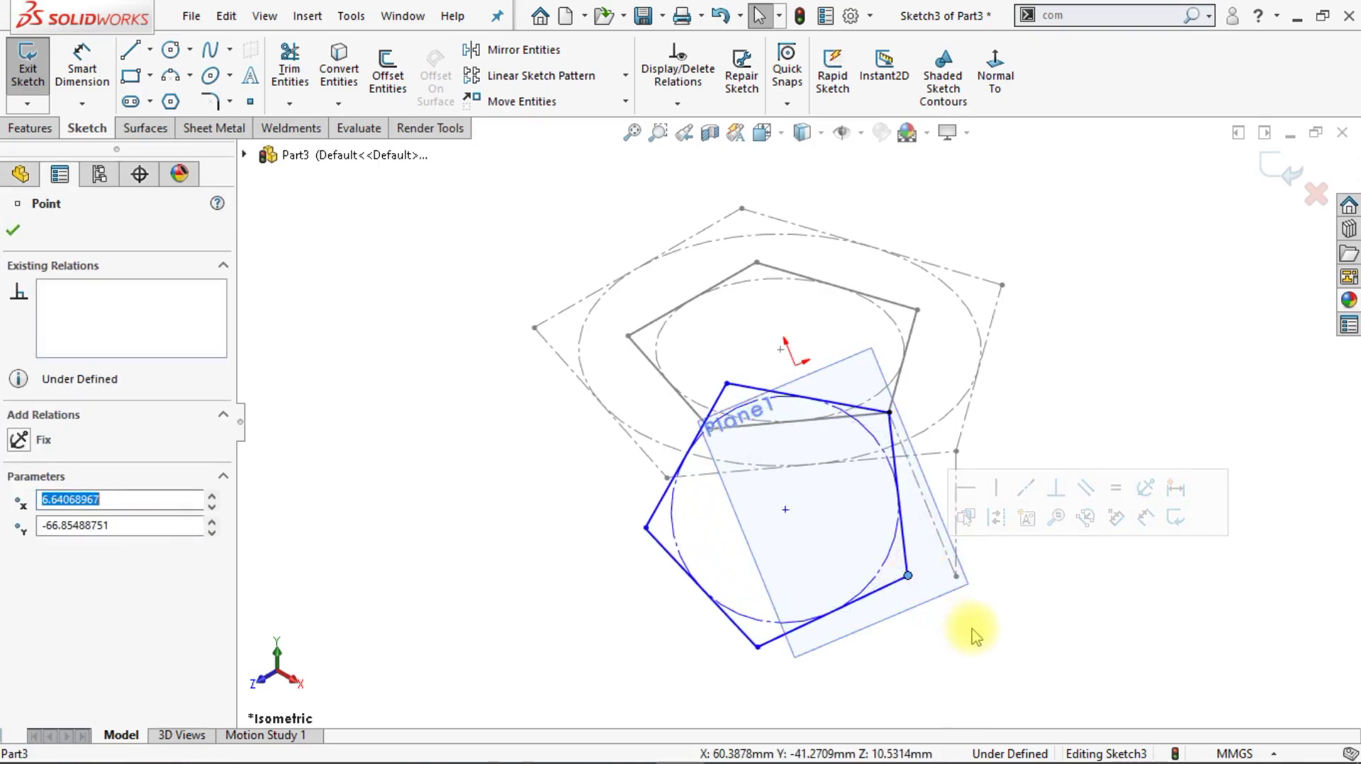
ctrl+click(957, 576)
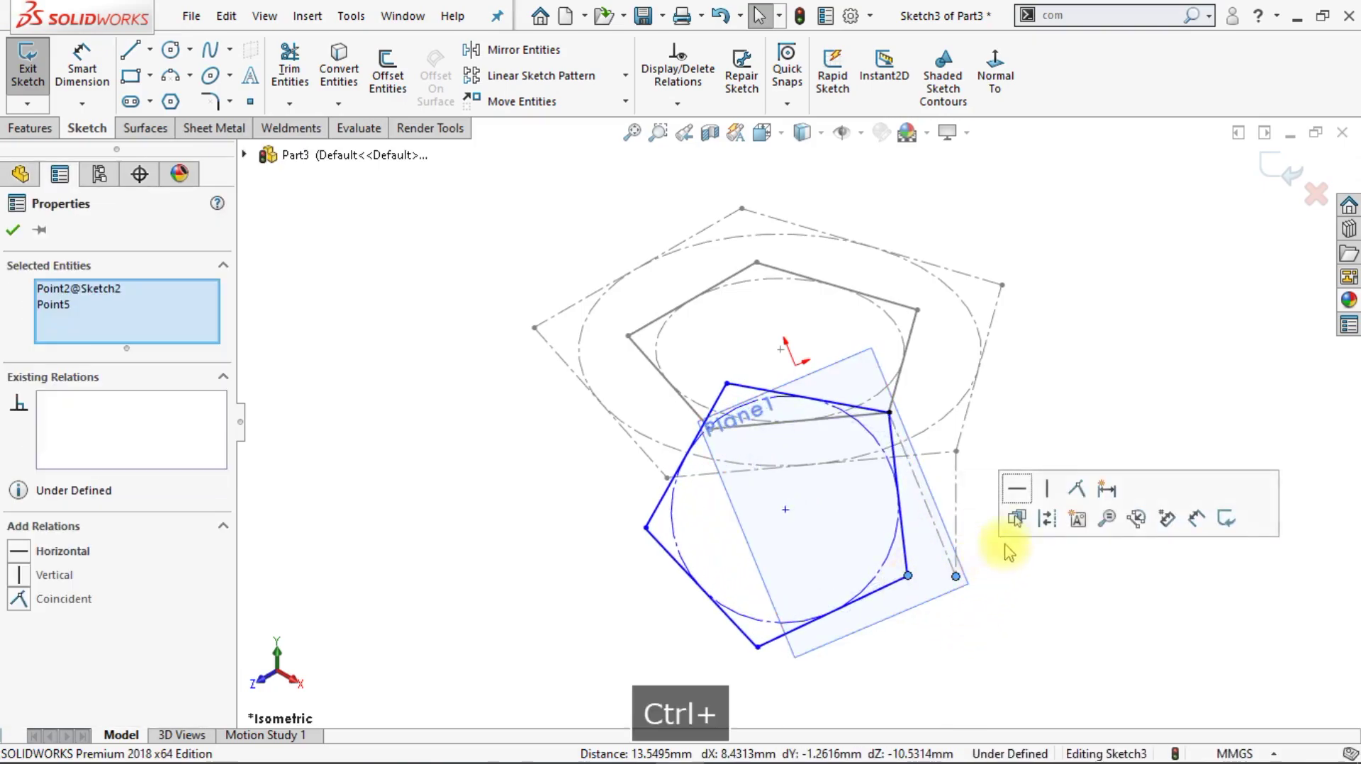
click(1075, 489)
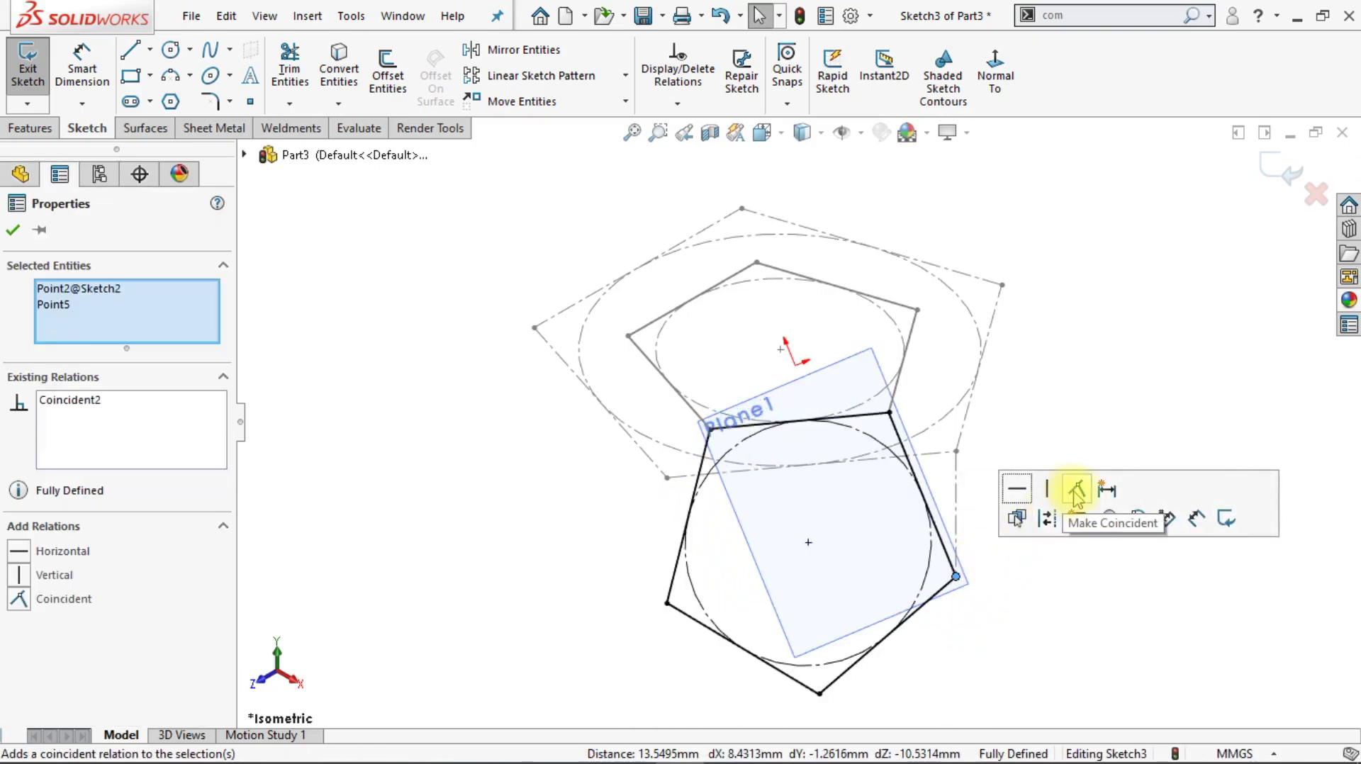
click(1075, 625)
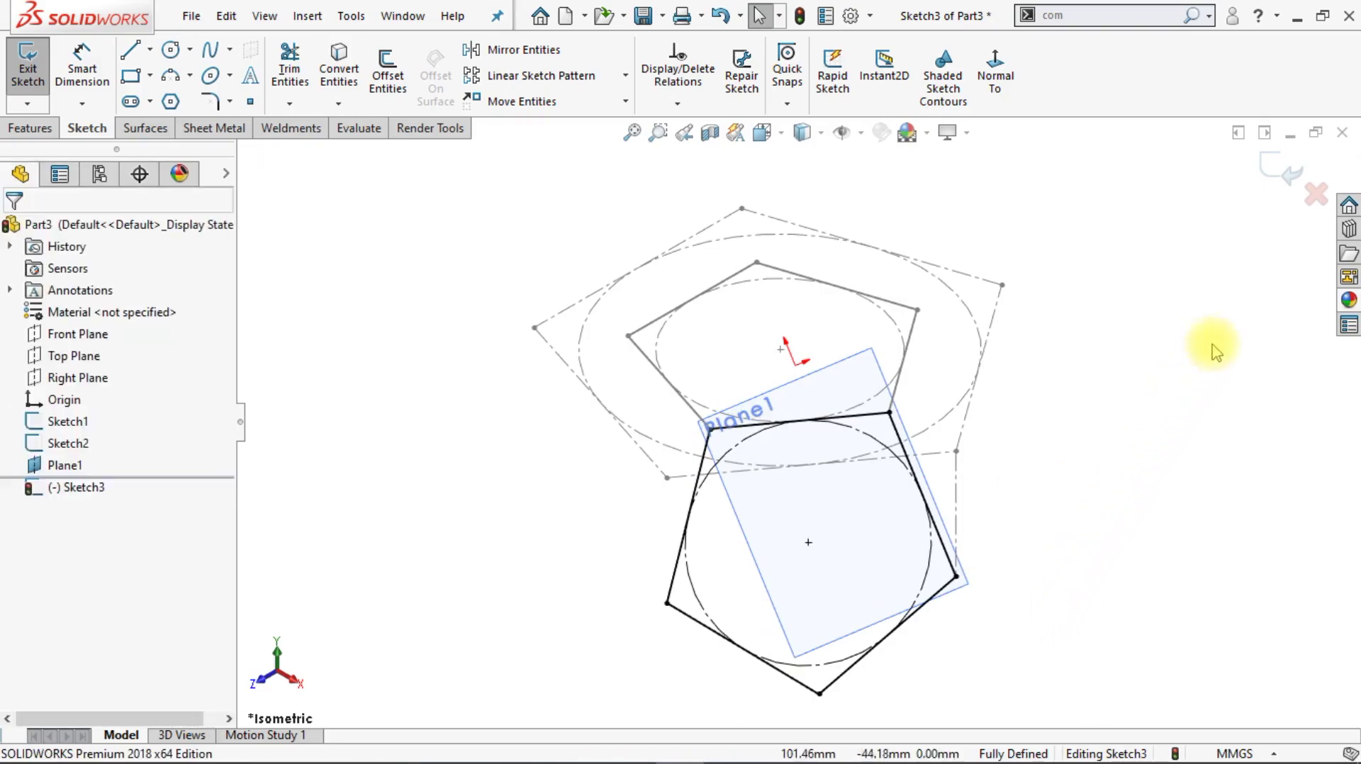
- Close Sketch3 and create Axis1 normal to the Top Plane through Point6@Sketch1
click(1278, 169)
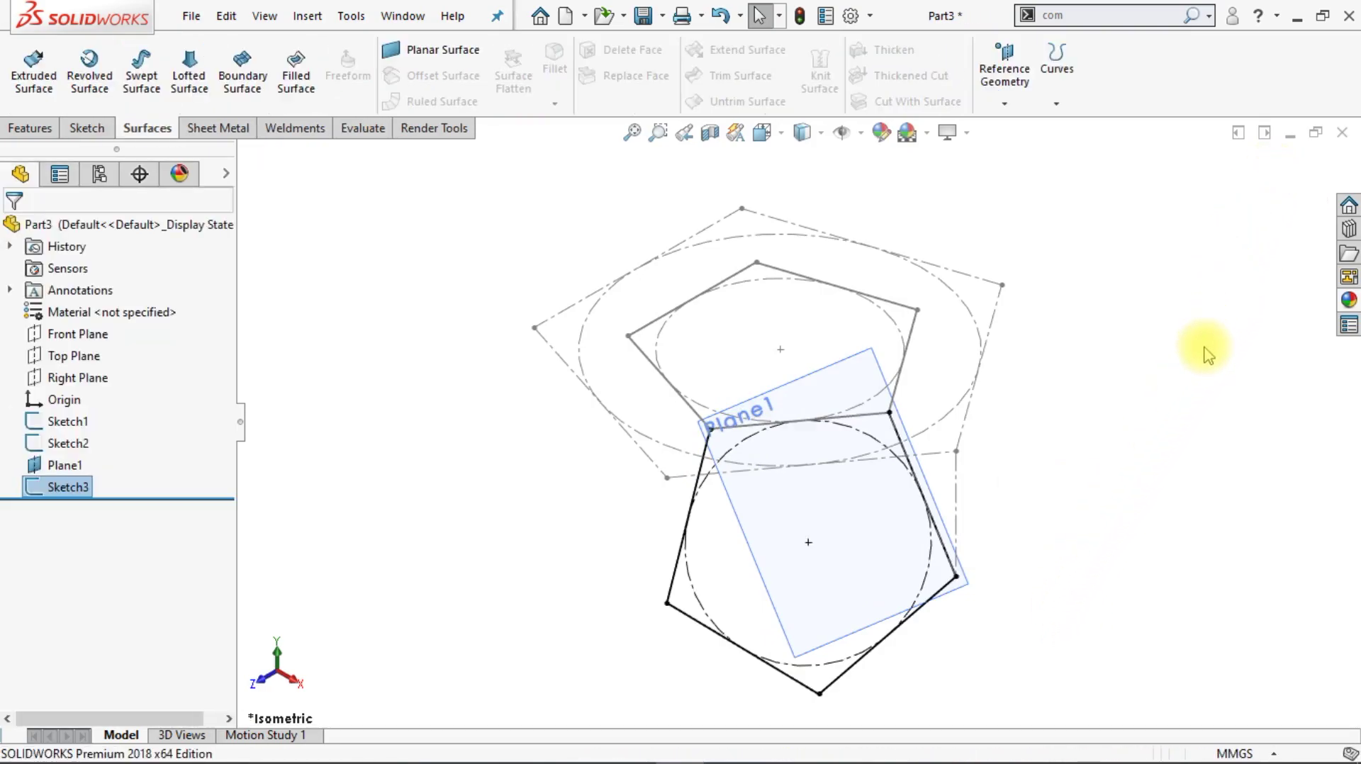
click(1005, 105)
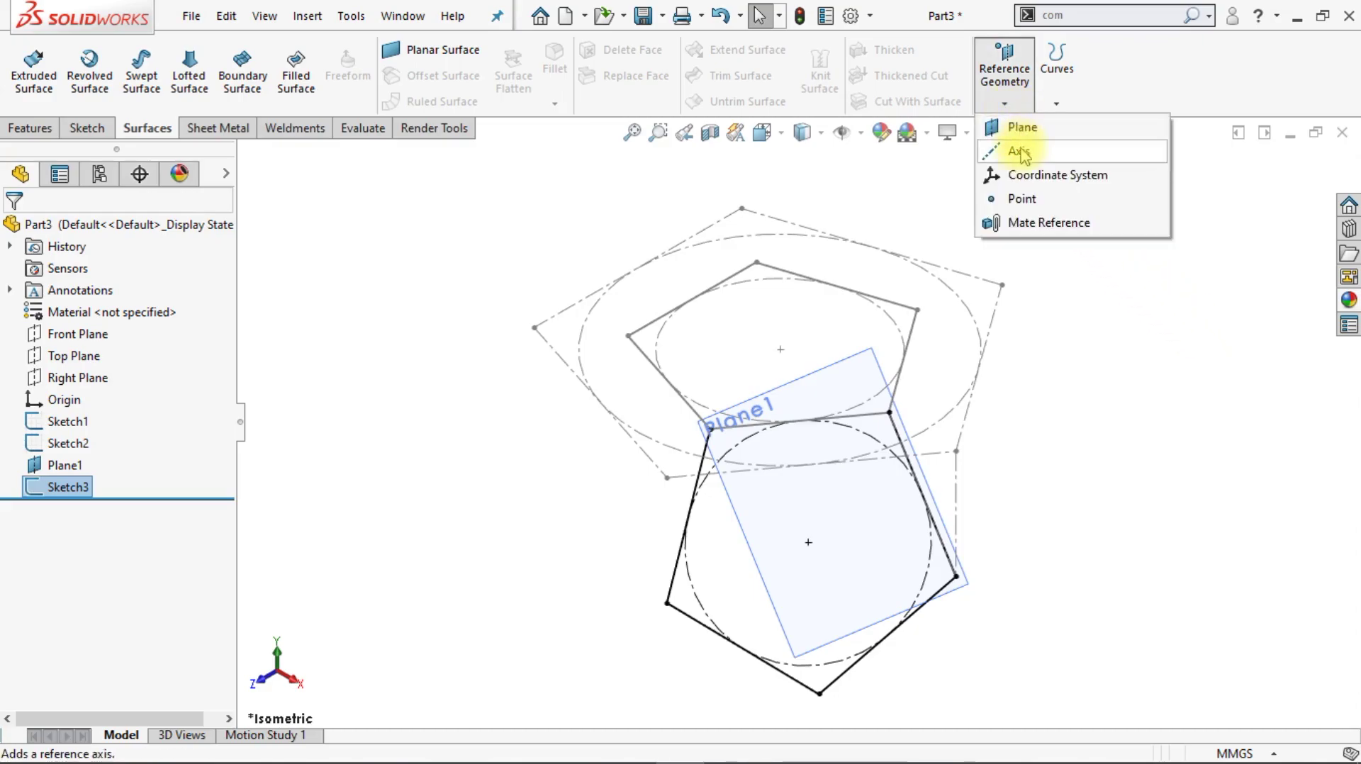
click(1020, 153)
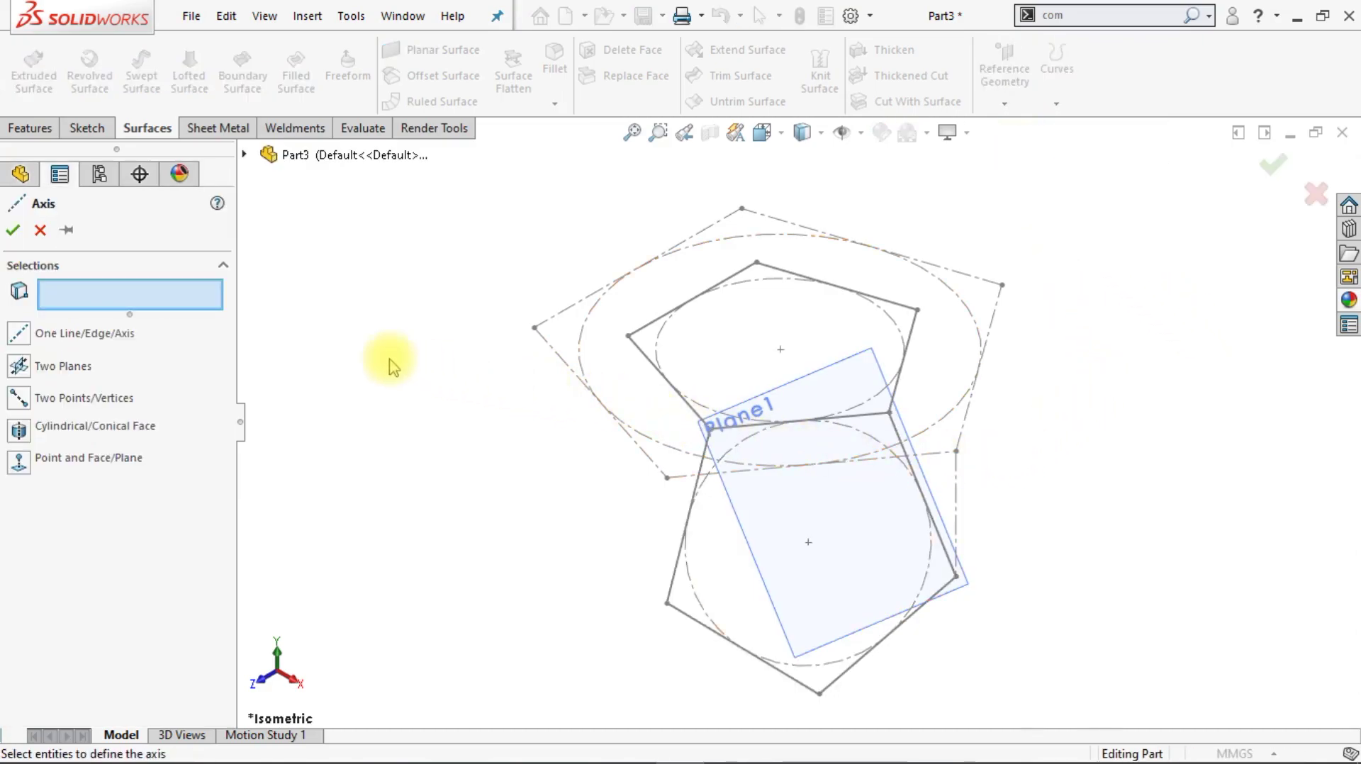
click(243, 154)
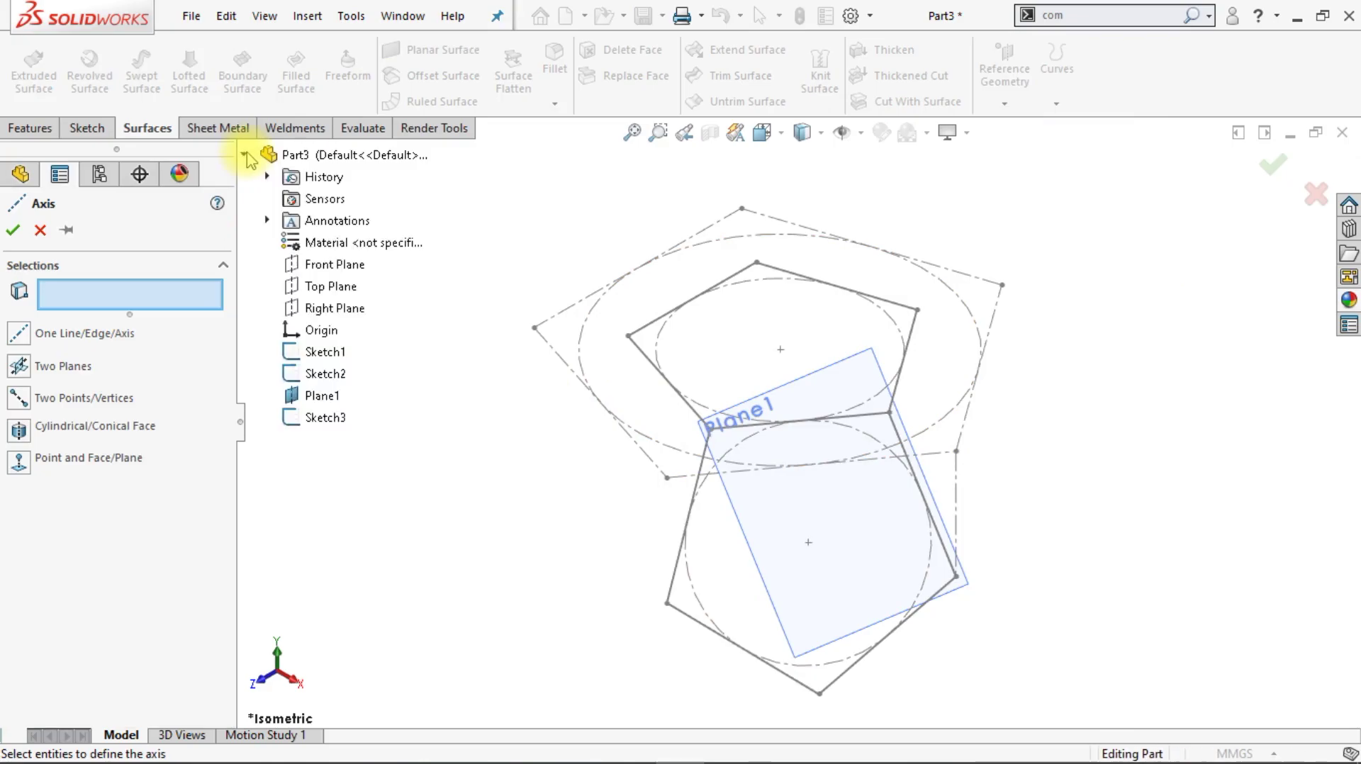
click(315, 285)
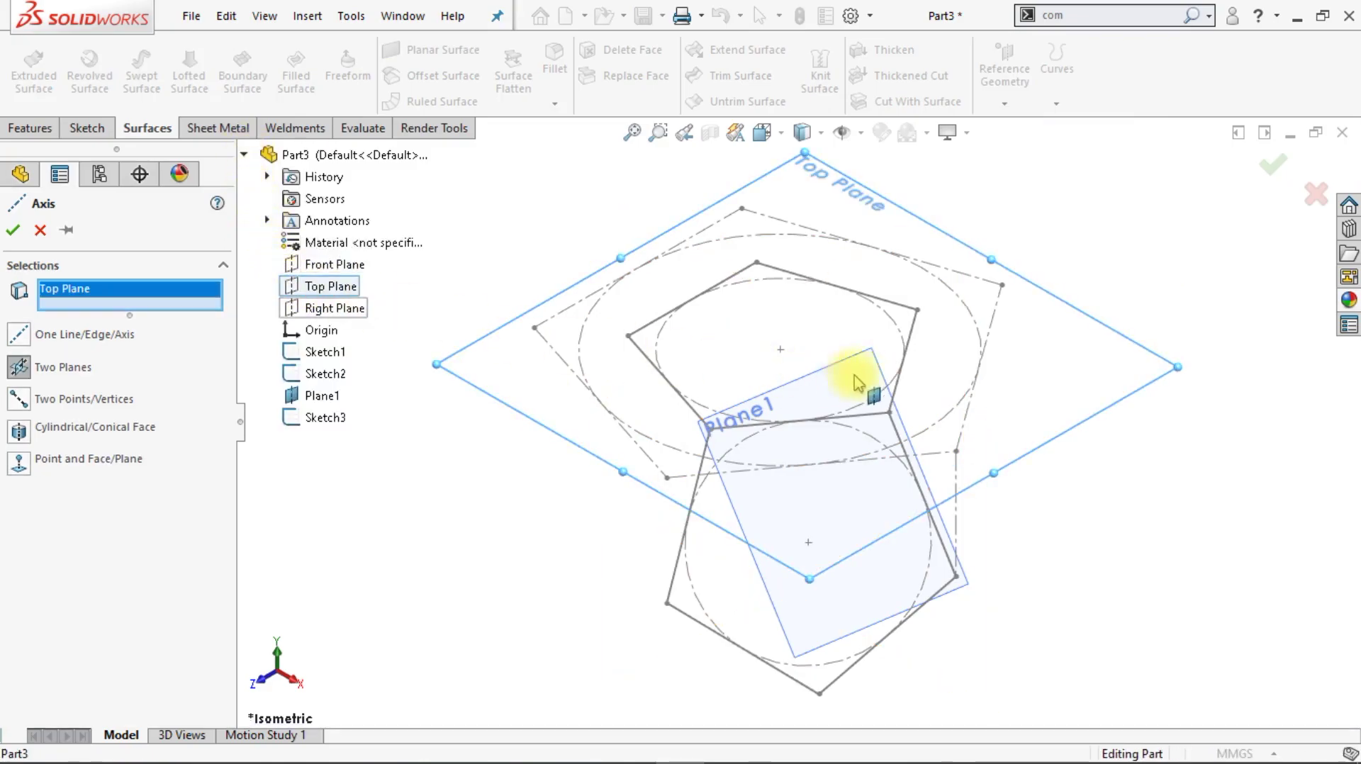
click(781, 351)
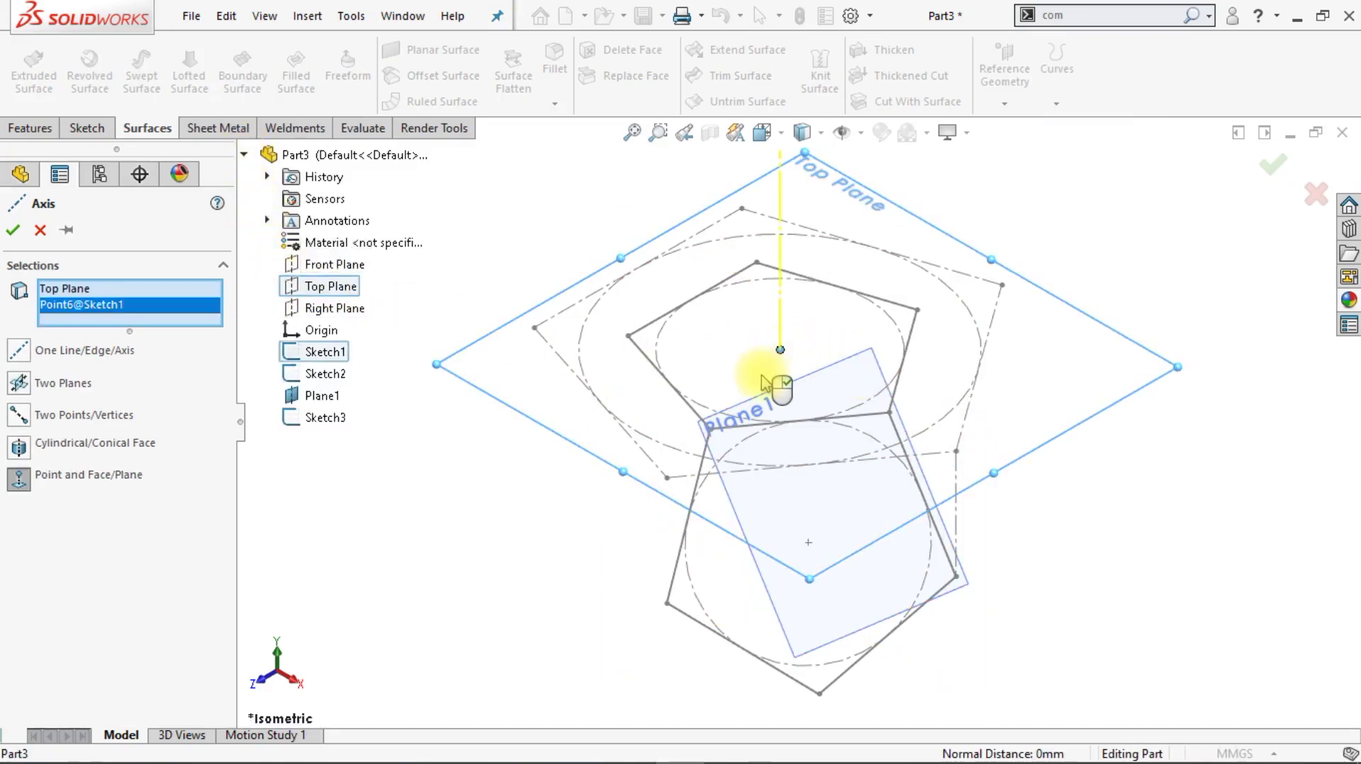
scroll(764, 383, up, 1)
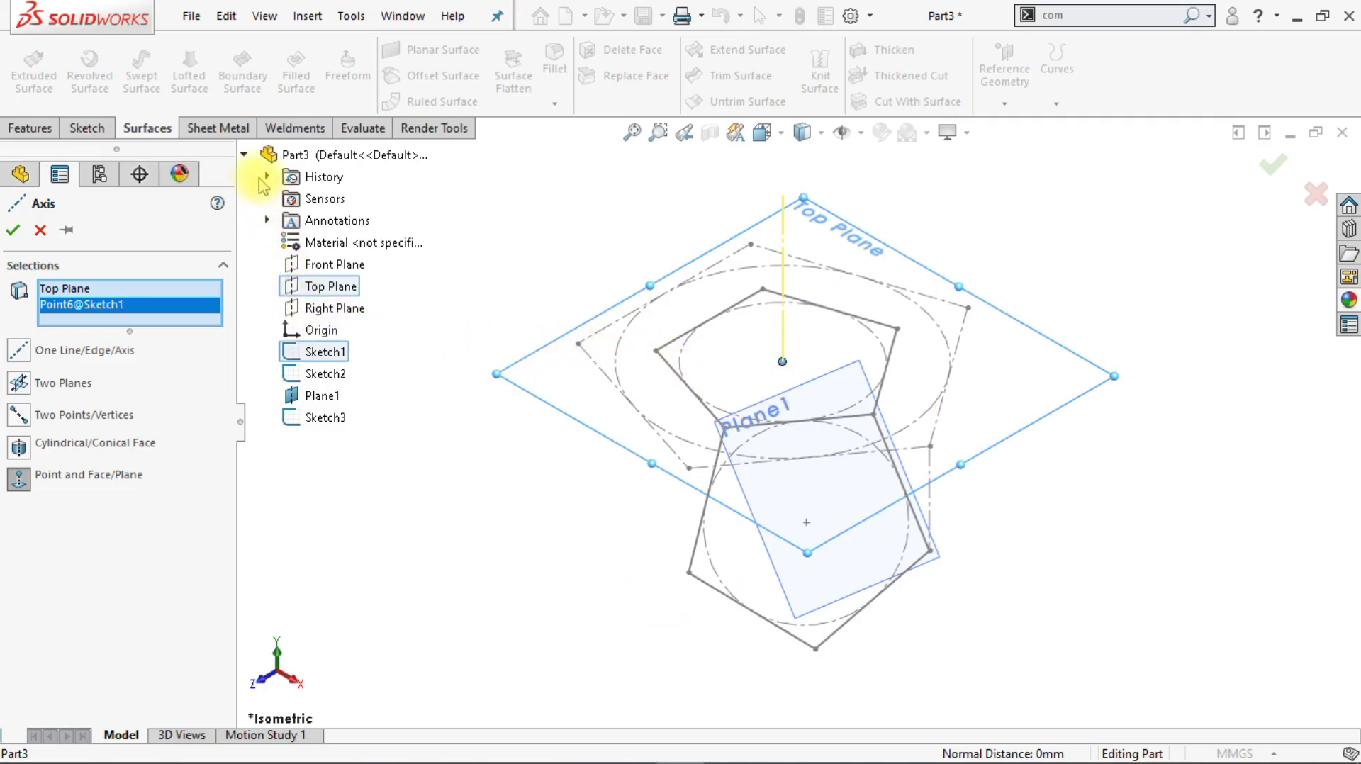
click(244, 156)
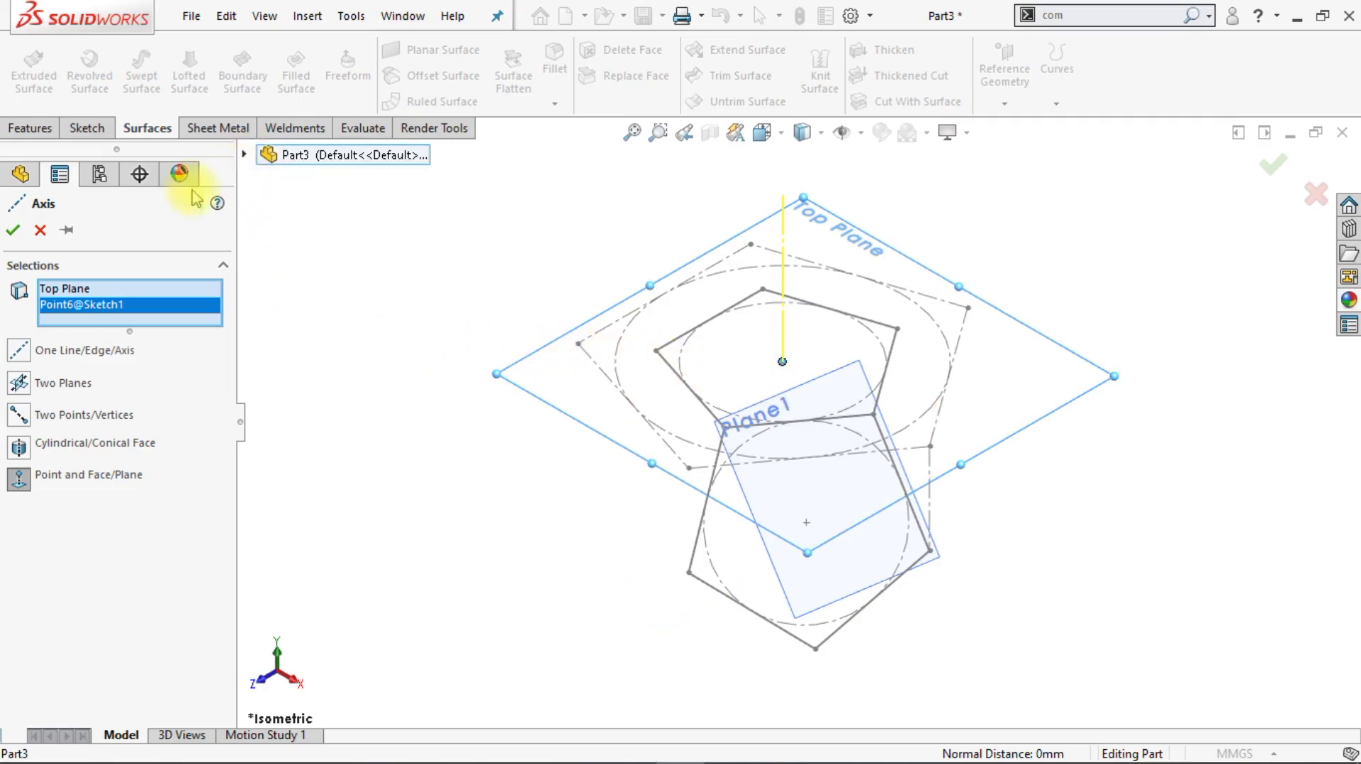
click(14, 230)
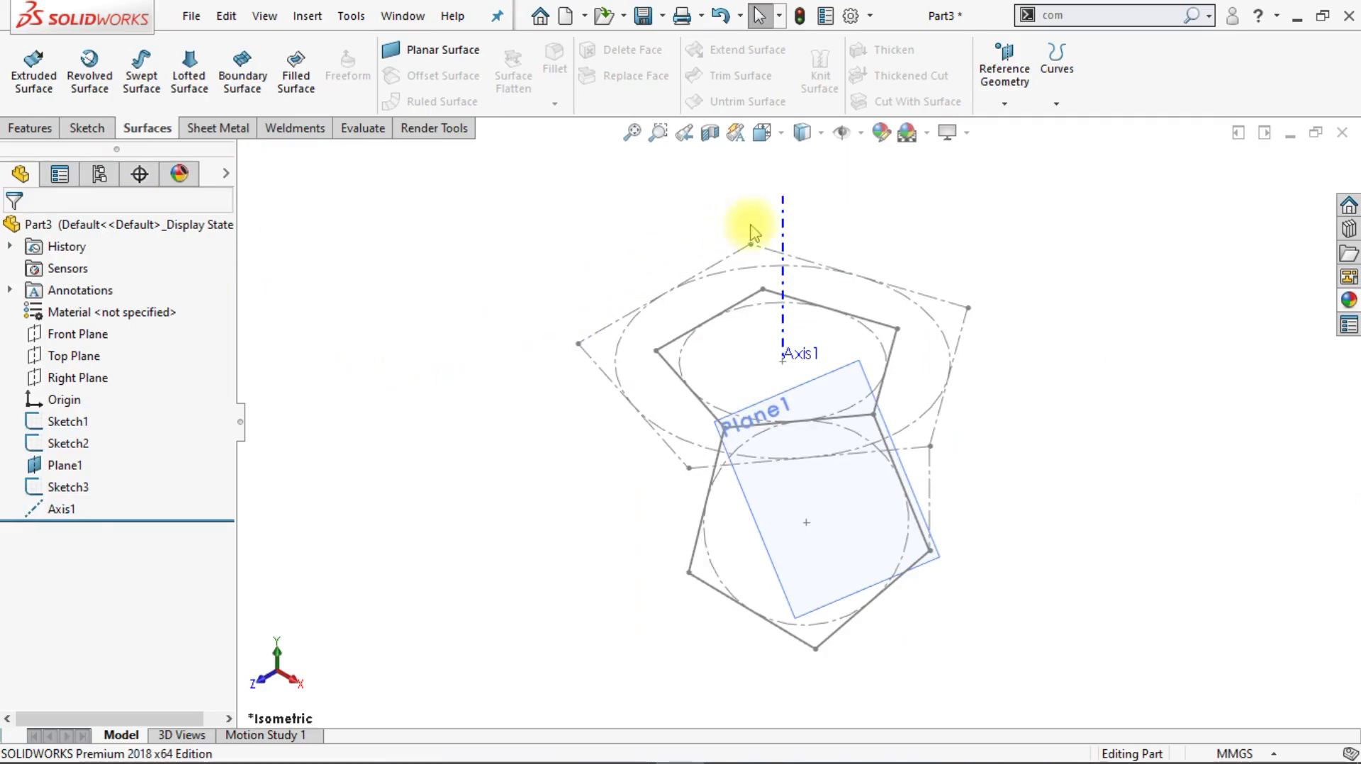
- Create Axis2 through Point6@Sketch3 perpendicular to Plane1, then return to the isometric view
click(1001, 106)
click(996, 152)
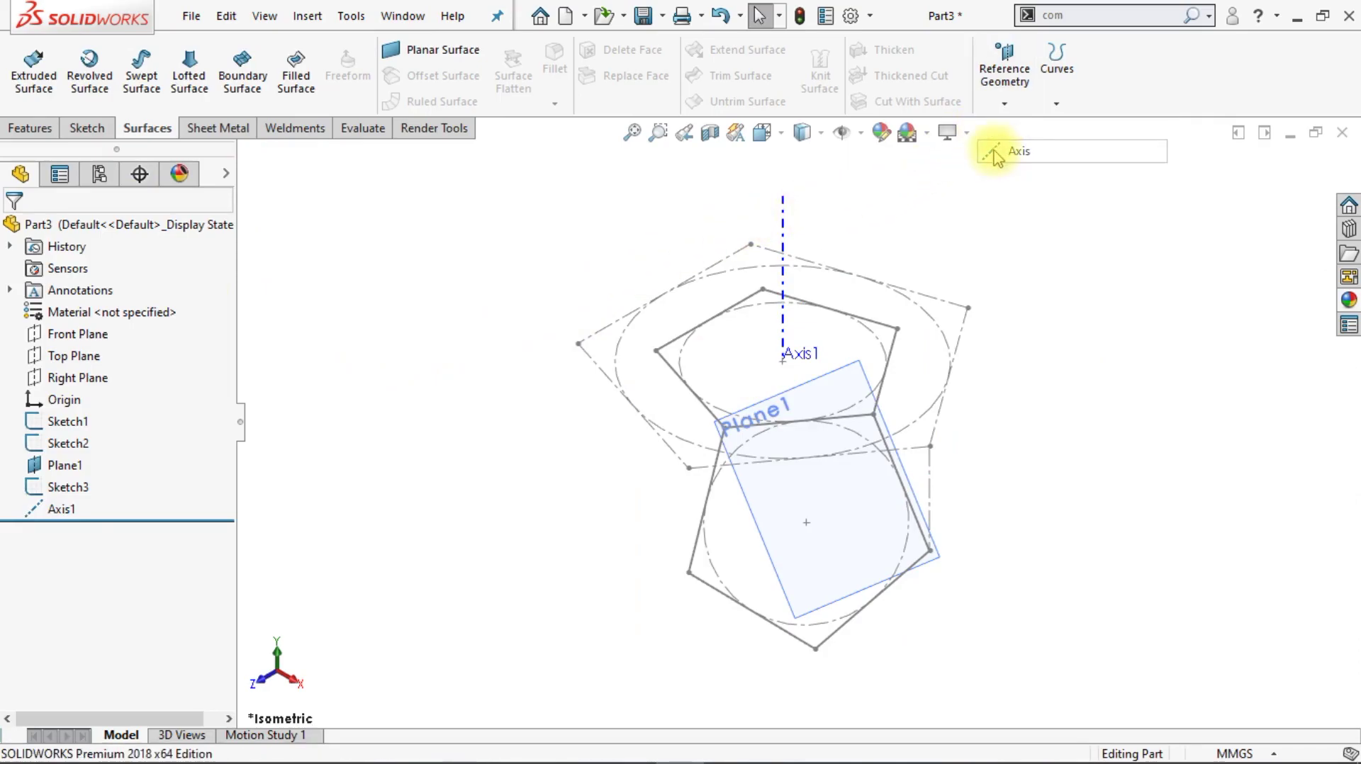
click(808, 524)
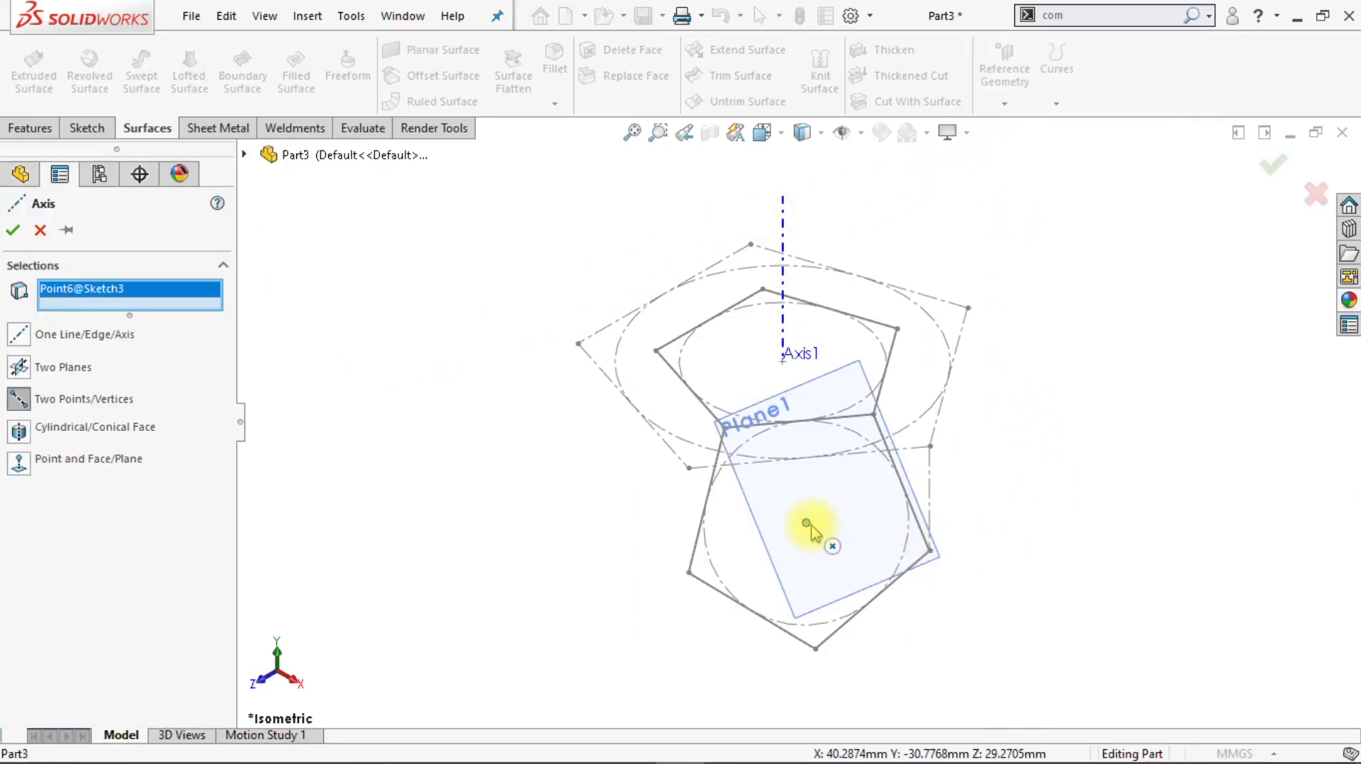
click(844, 598)
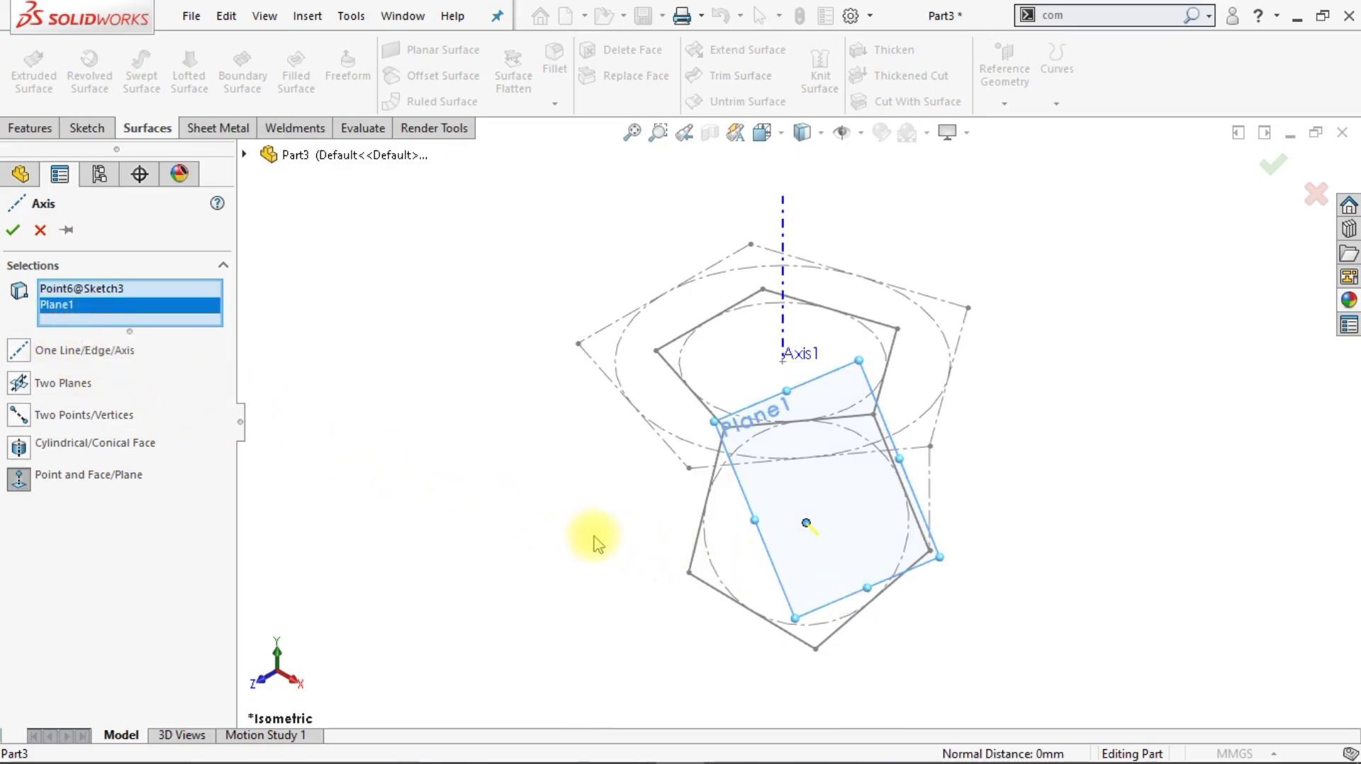
key(ctrl+1)
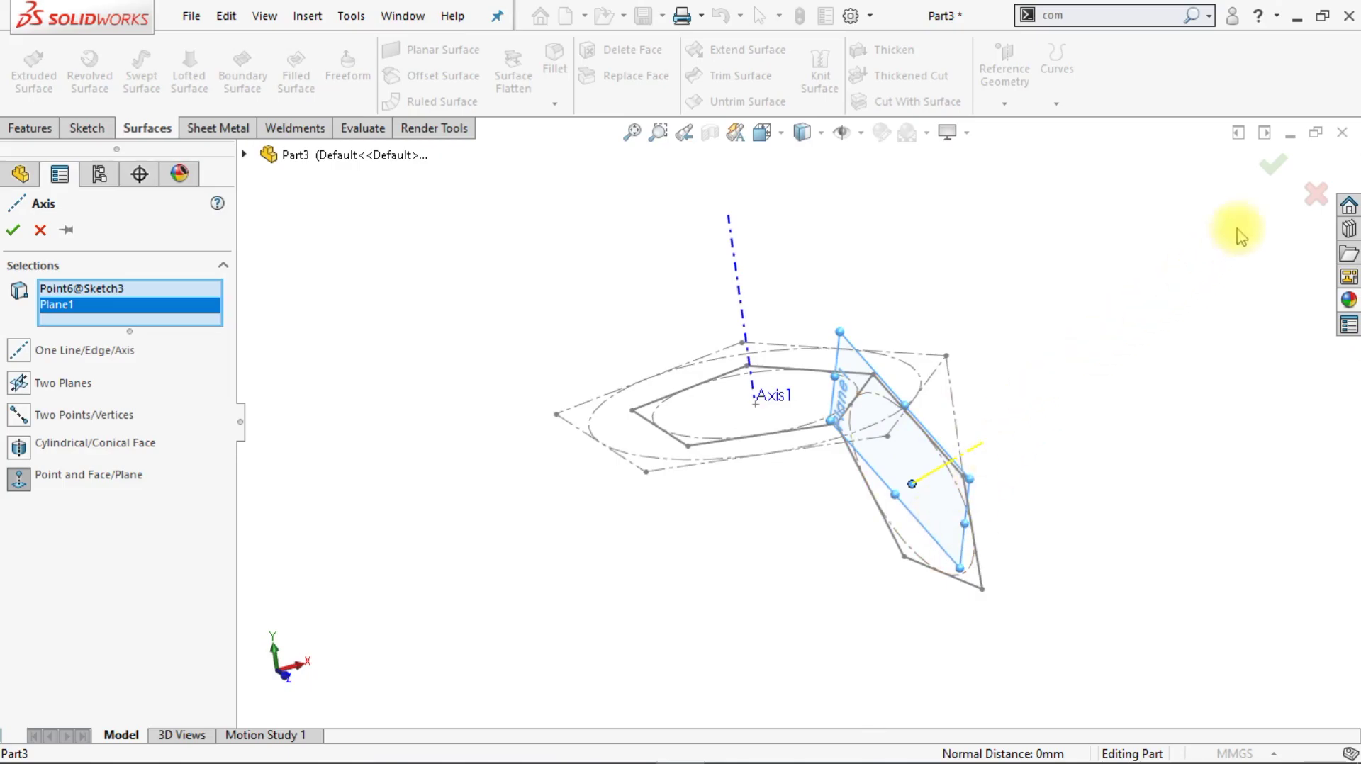
click(1266, 175)
click(1162, 425)
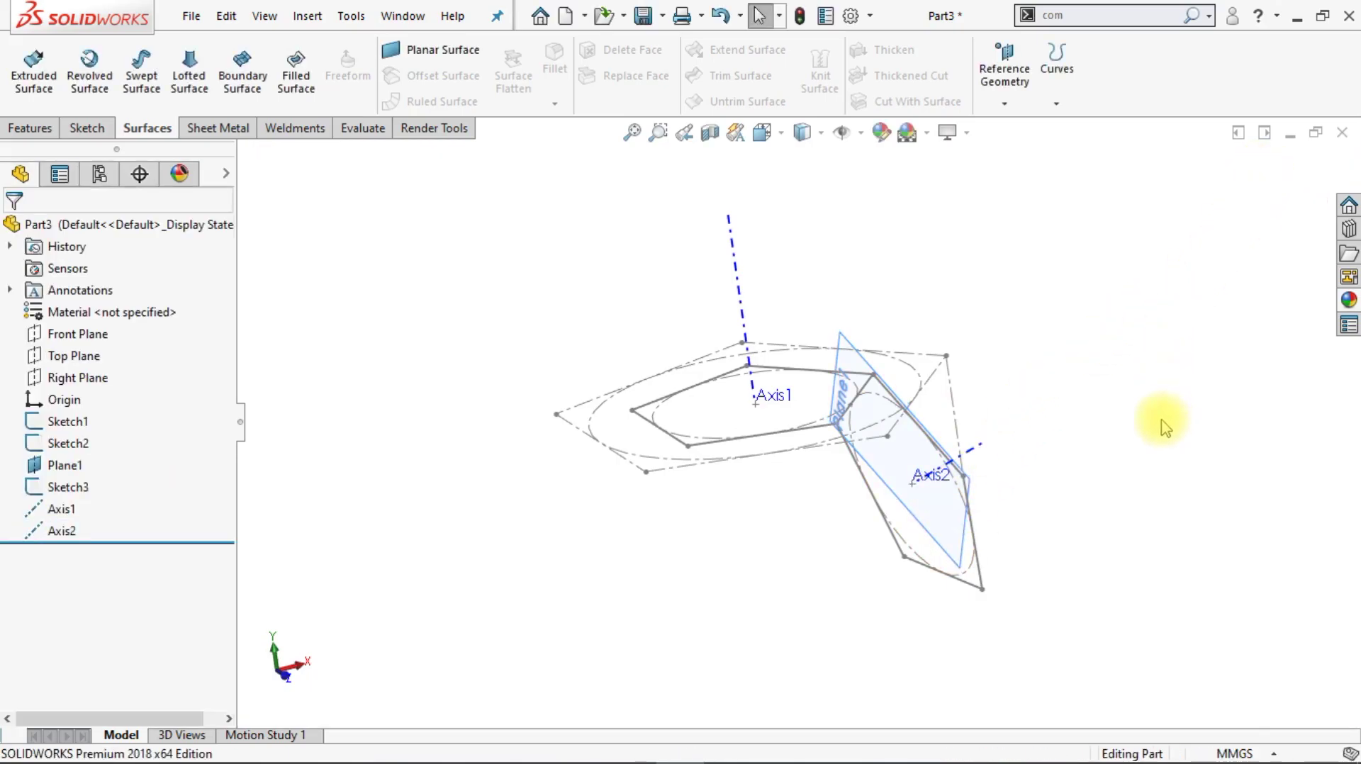
key(ctrl+7)
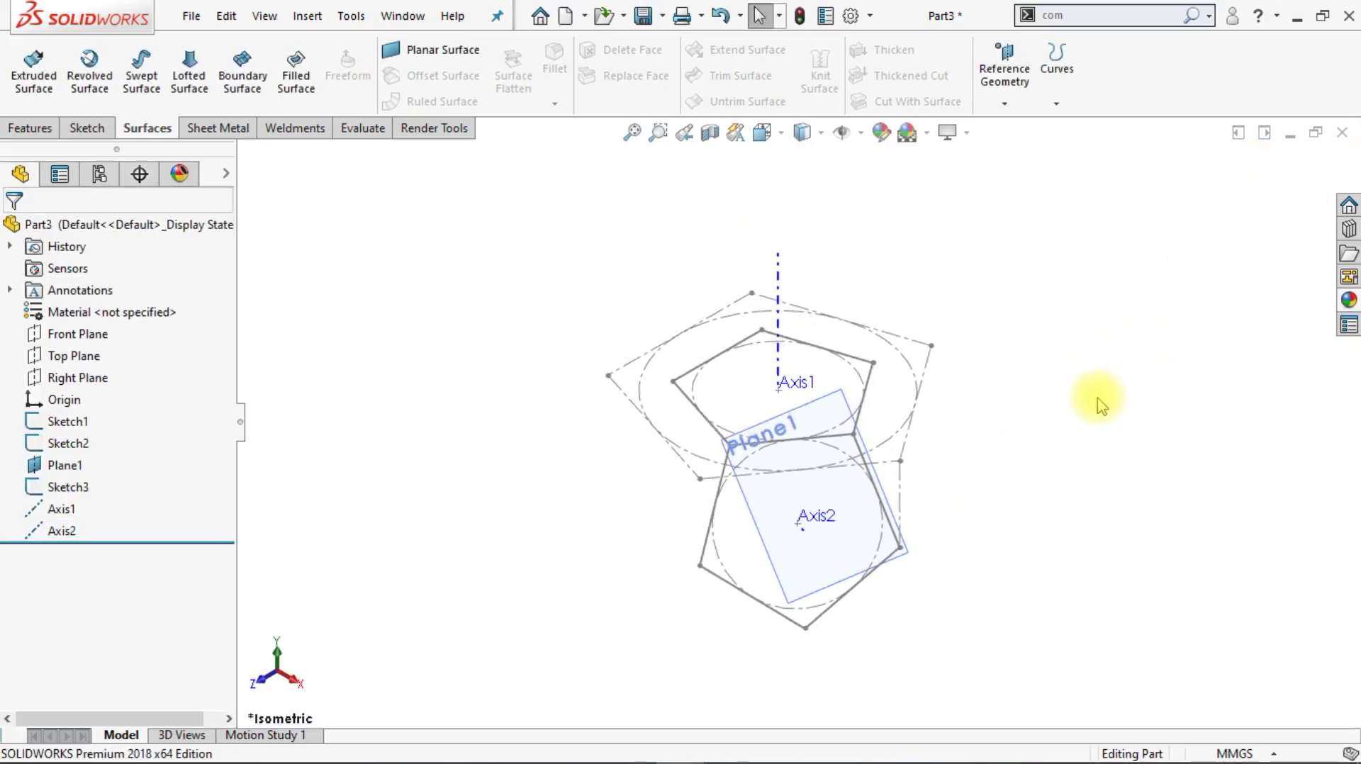
- Create planar surfaces filling the Sketch1 and Sketch3 pentagons
click(429, 49)
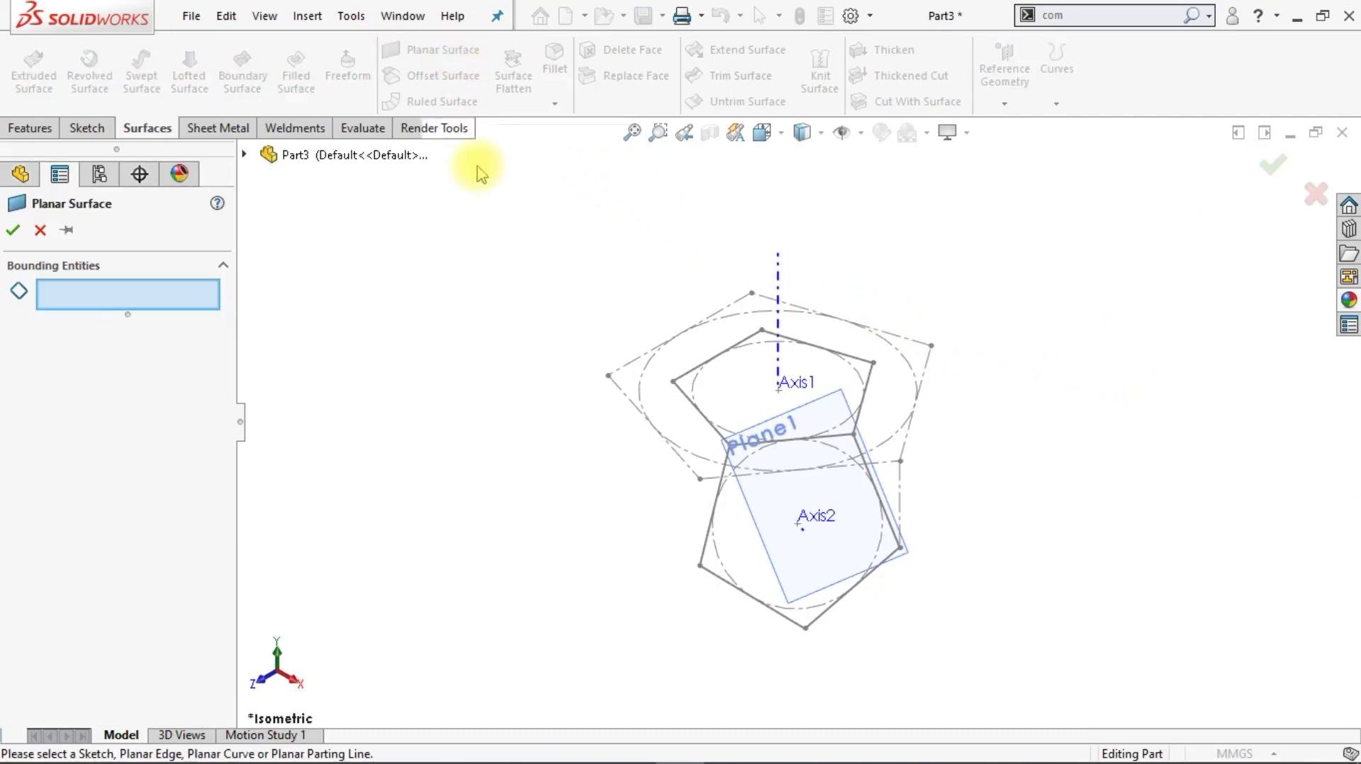
click(700, 412)
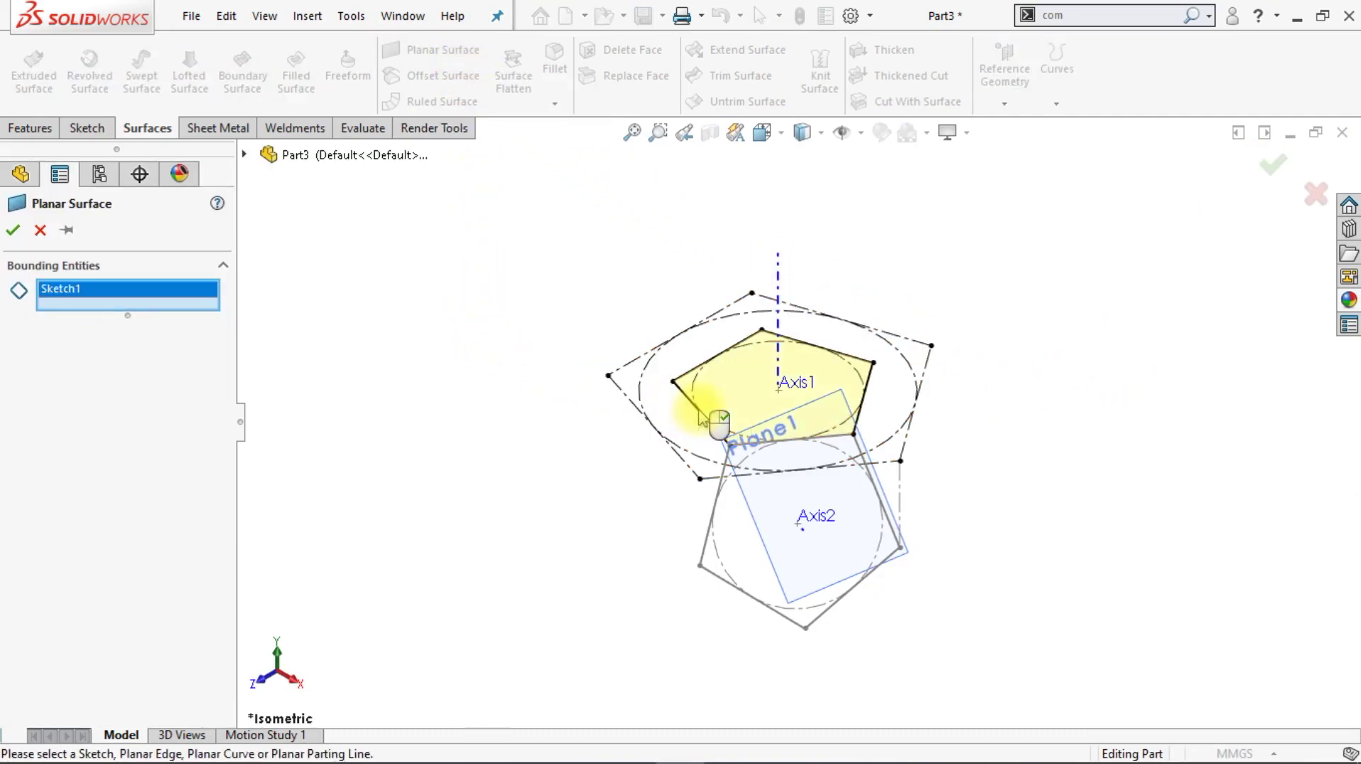
click(16, 234)
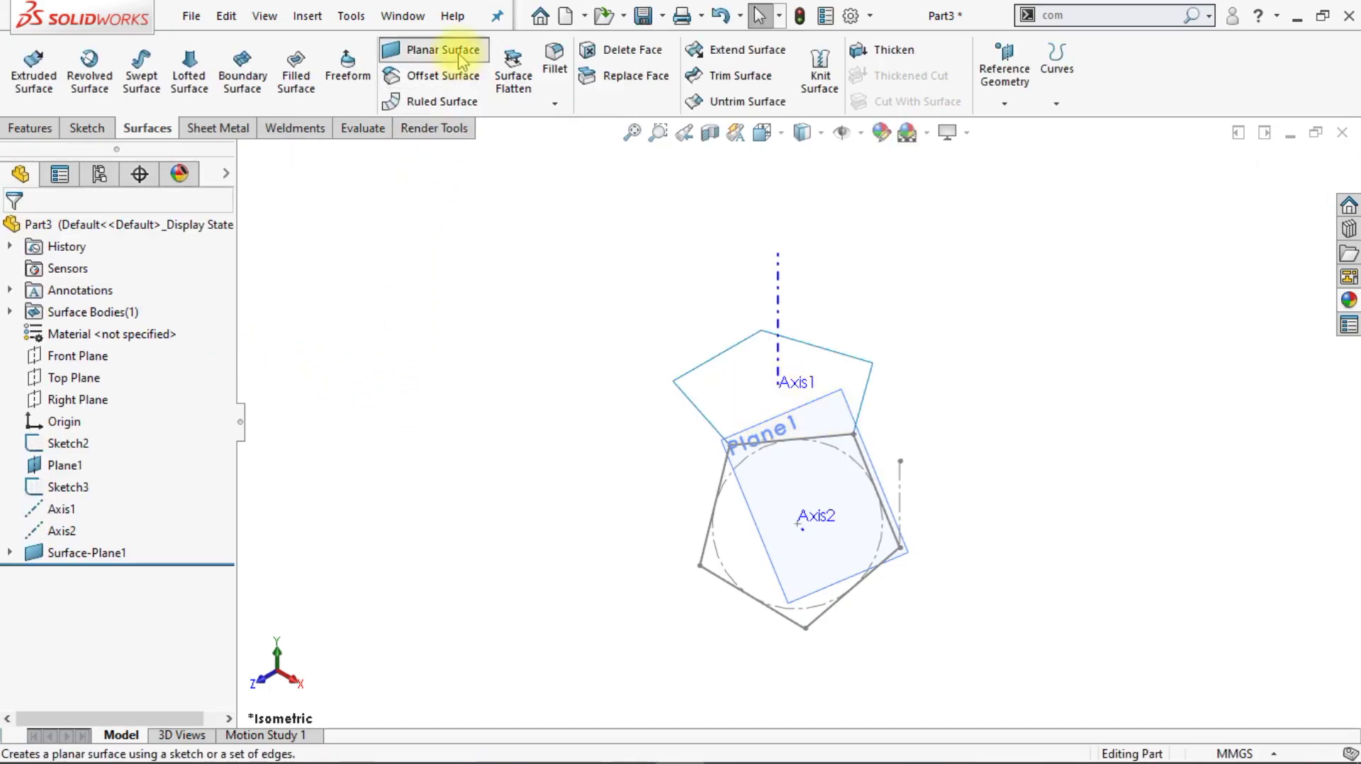
click(461, 60)
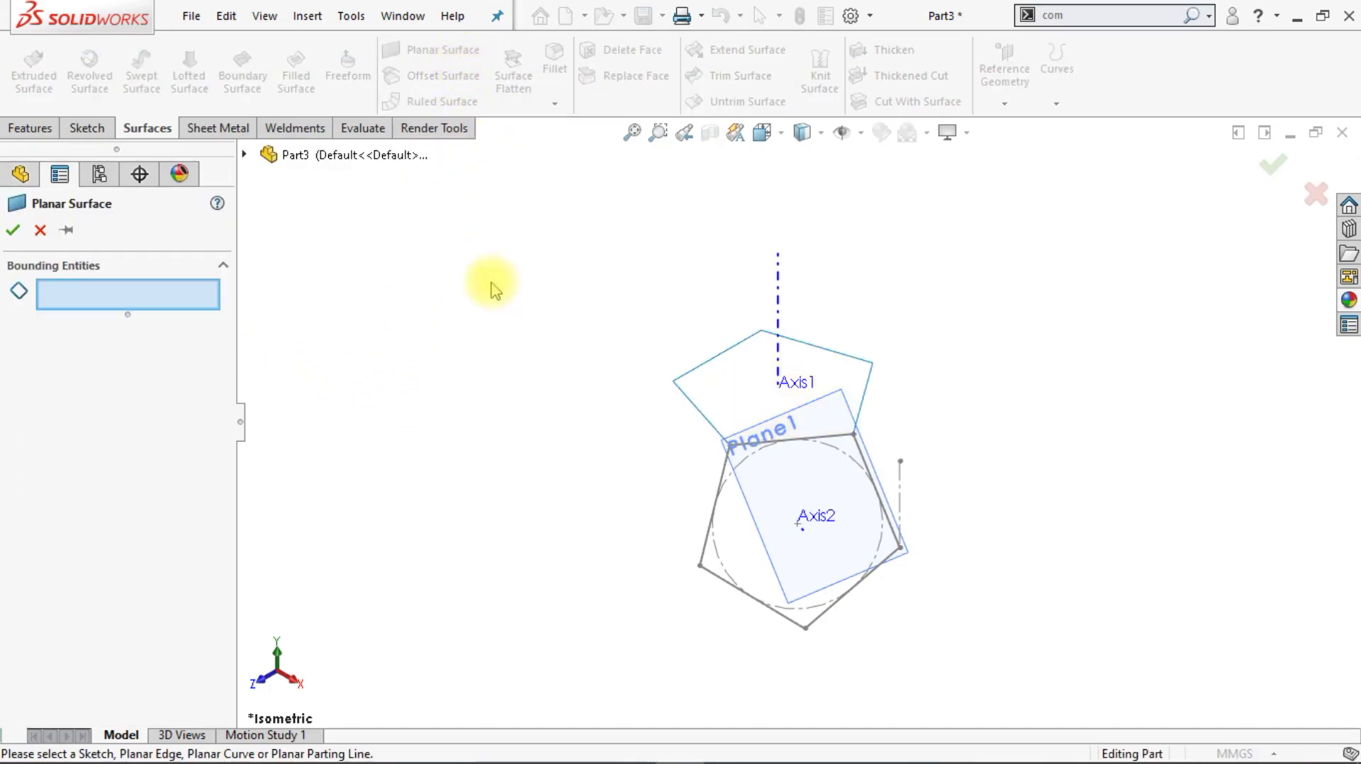
click(703, 557)
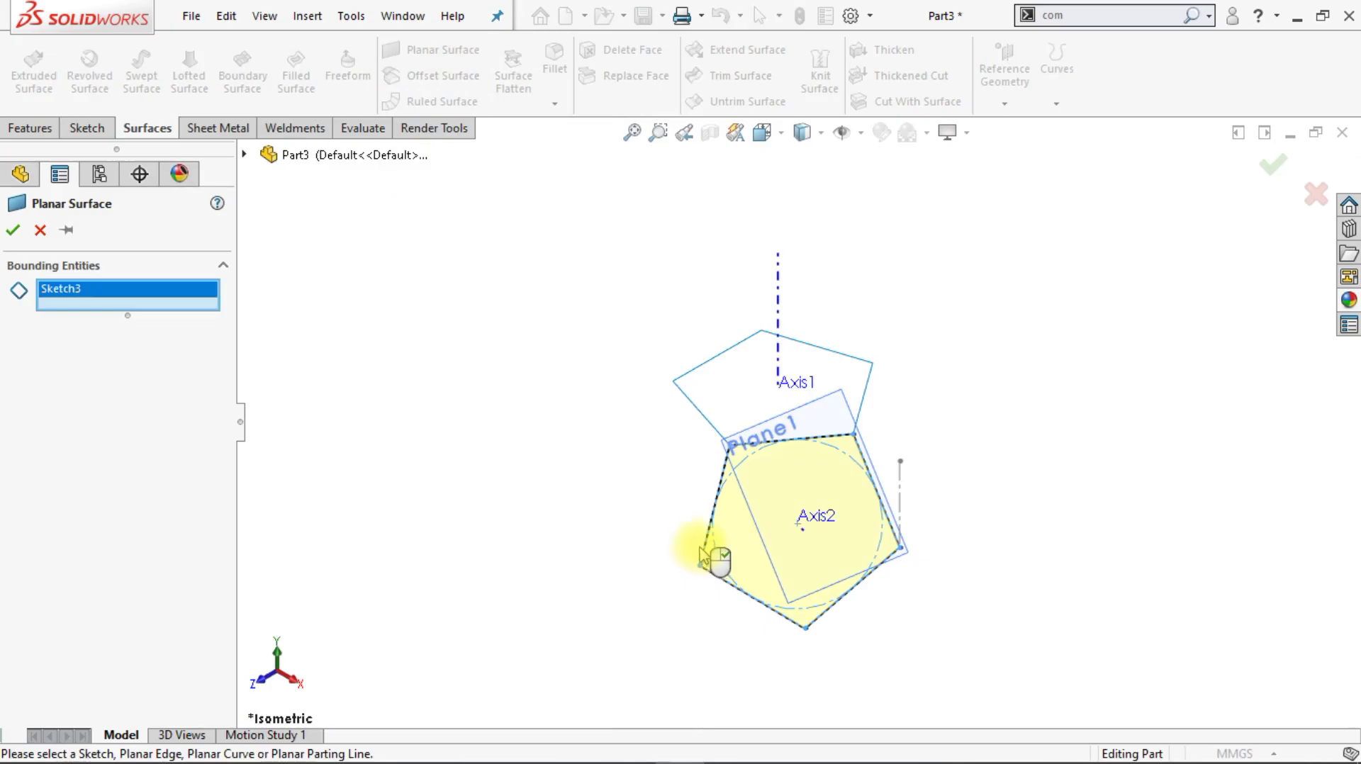
click(23, 231)
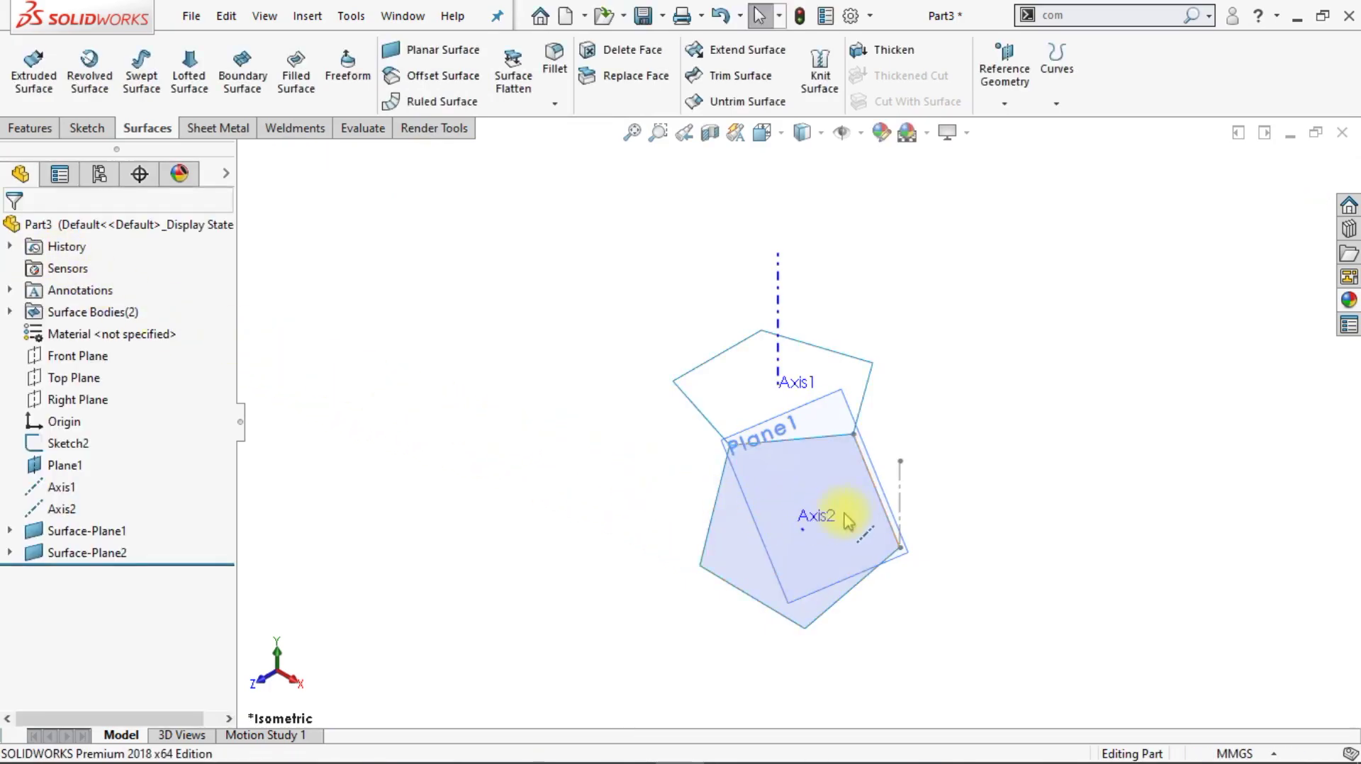
- Hide Plane1 and the Sketch2 line
click(879, 488)
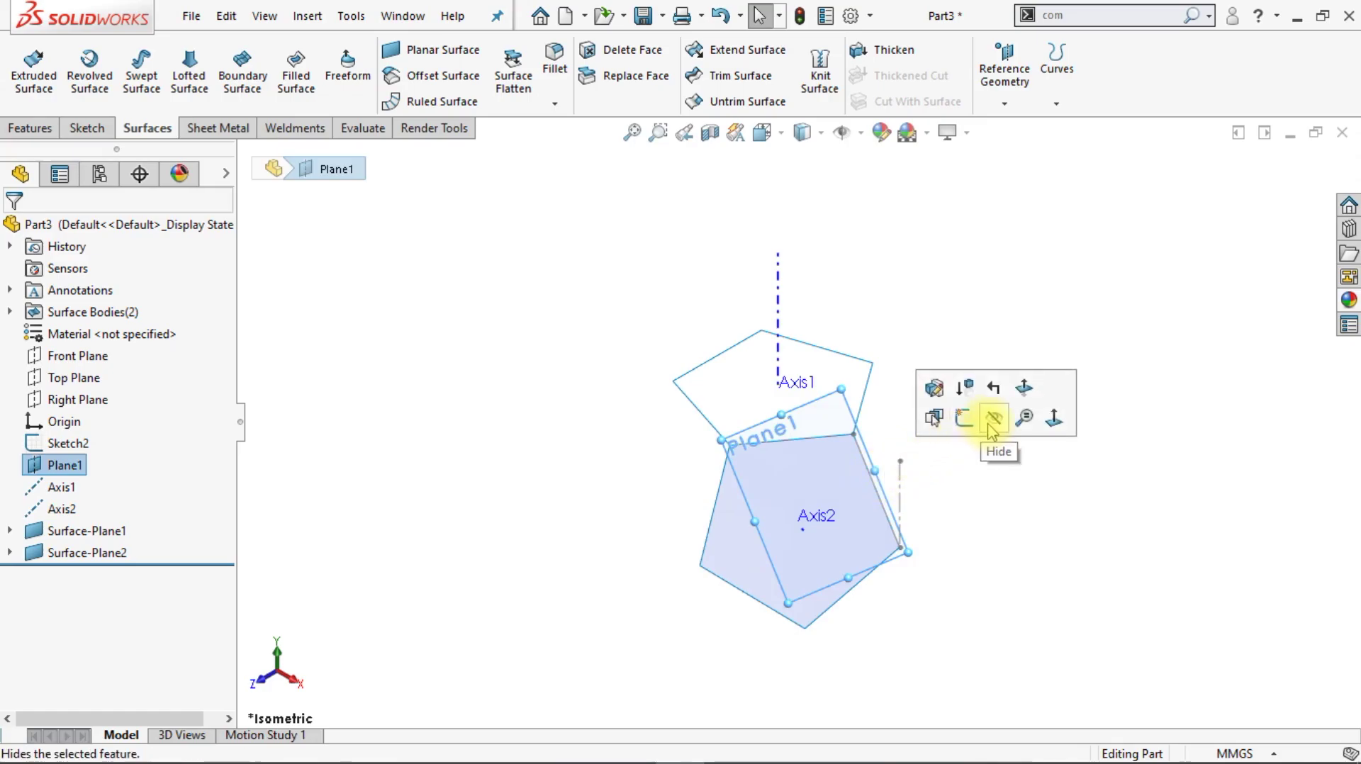
click(990, 422)
click(902, 481)
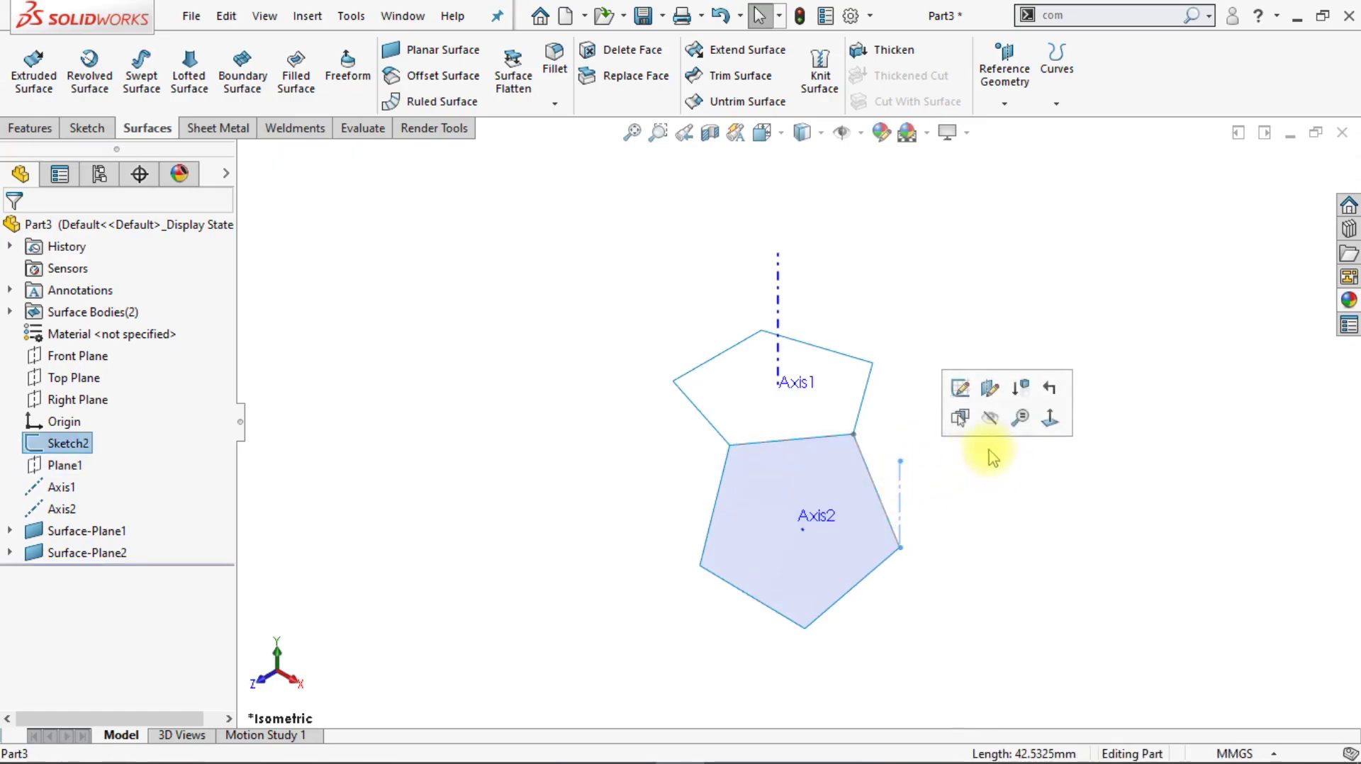
click(991, 418)
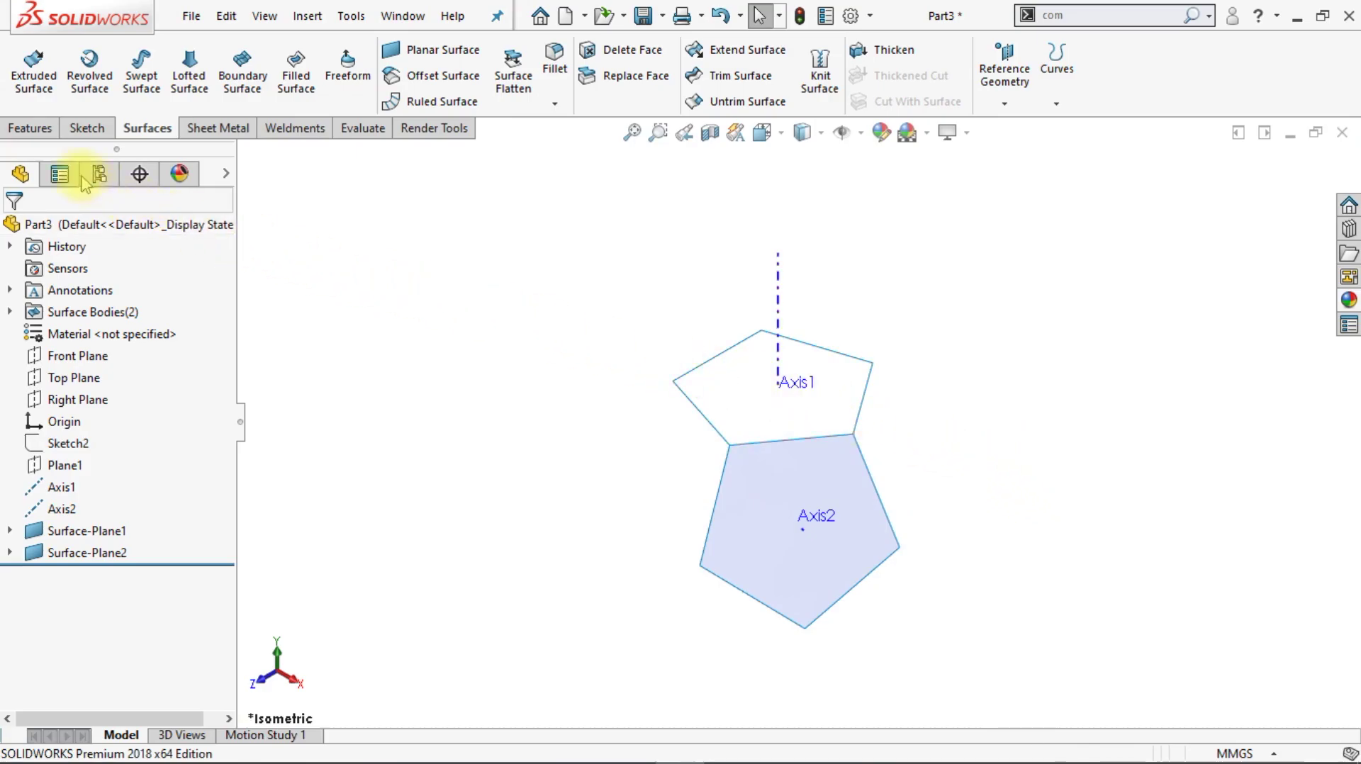
- Circular-pattern the Surface-Plane2 body around Axis1, 5 instances over 360°
click(41, 133)
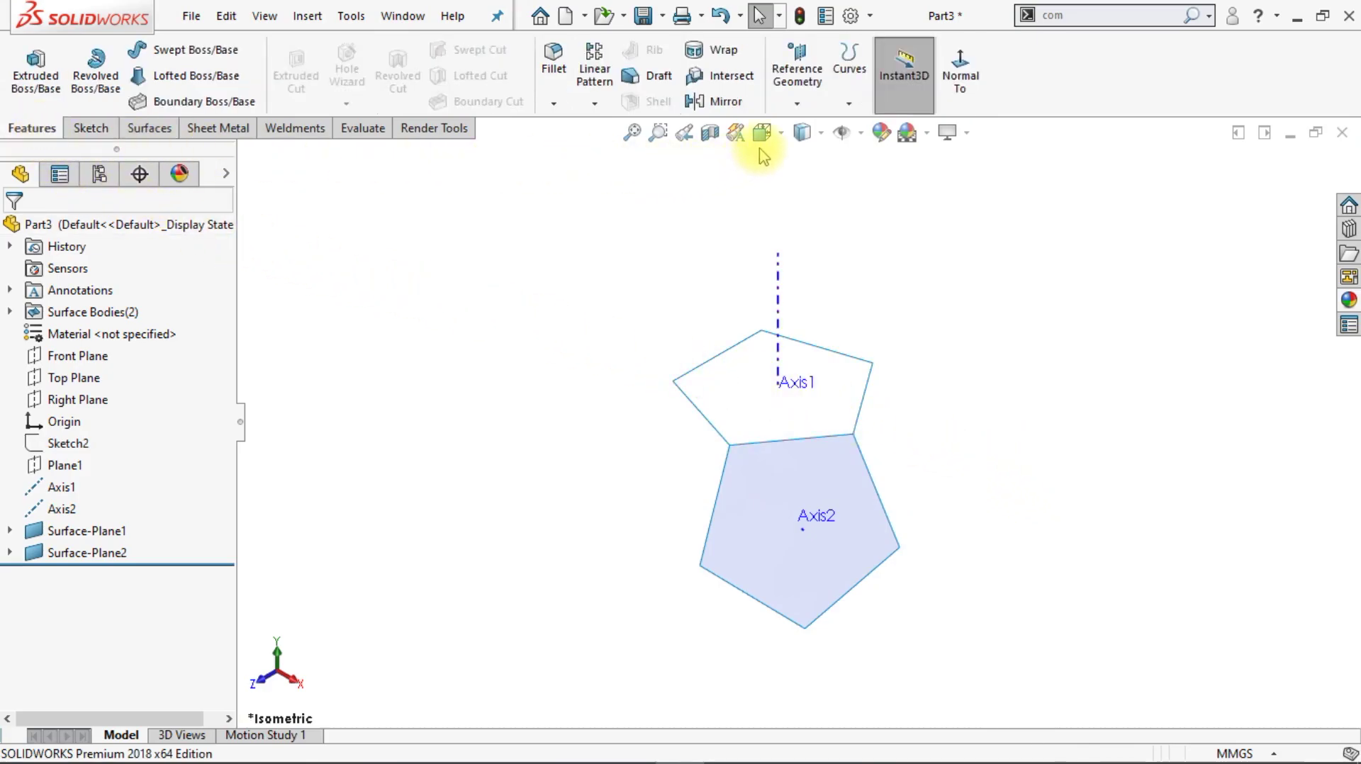
click(593, 104)
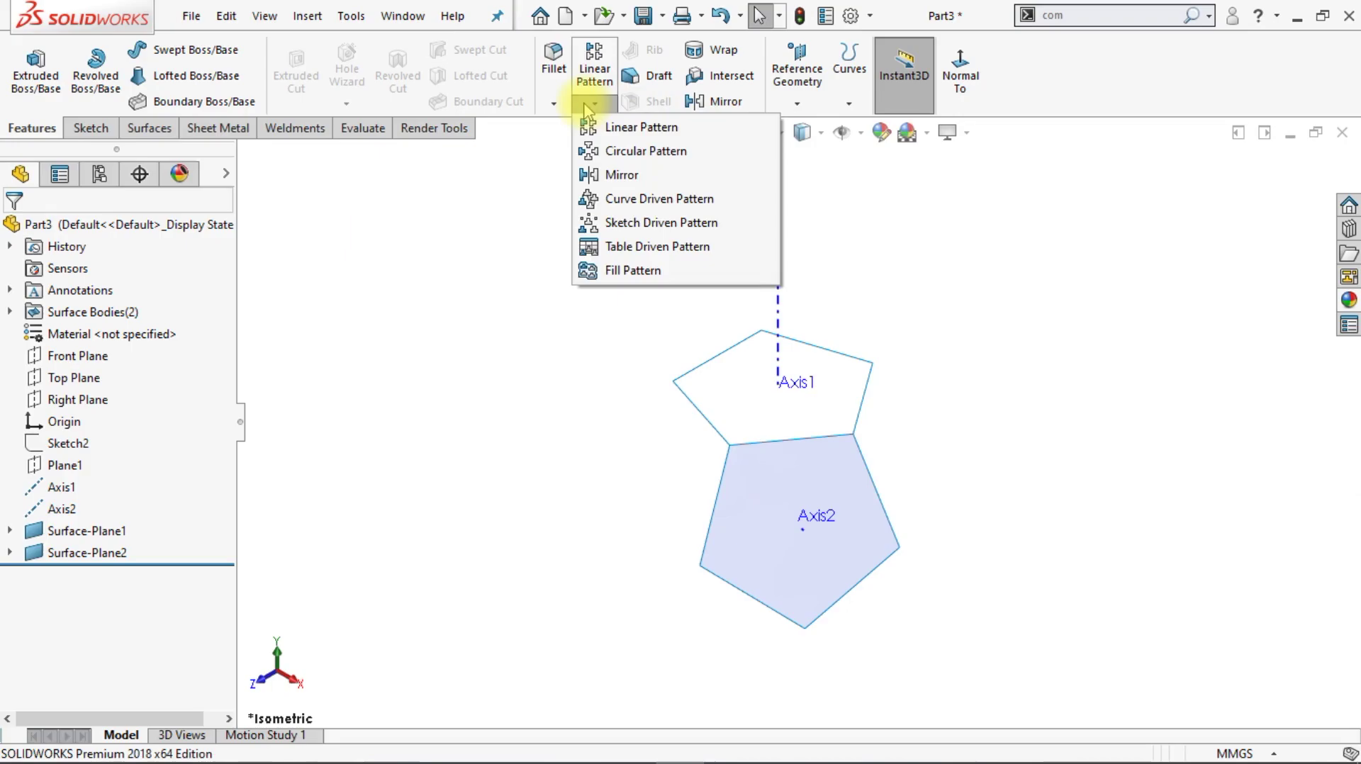
click(603, 153)
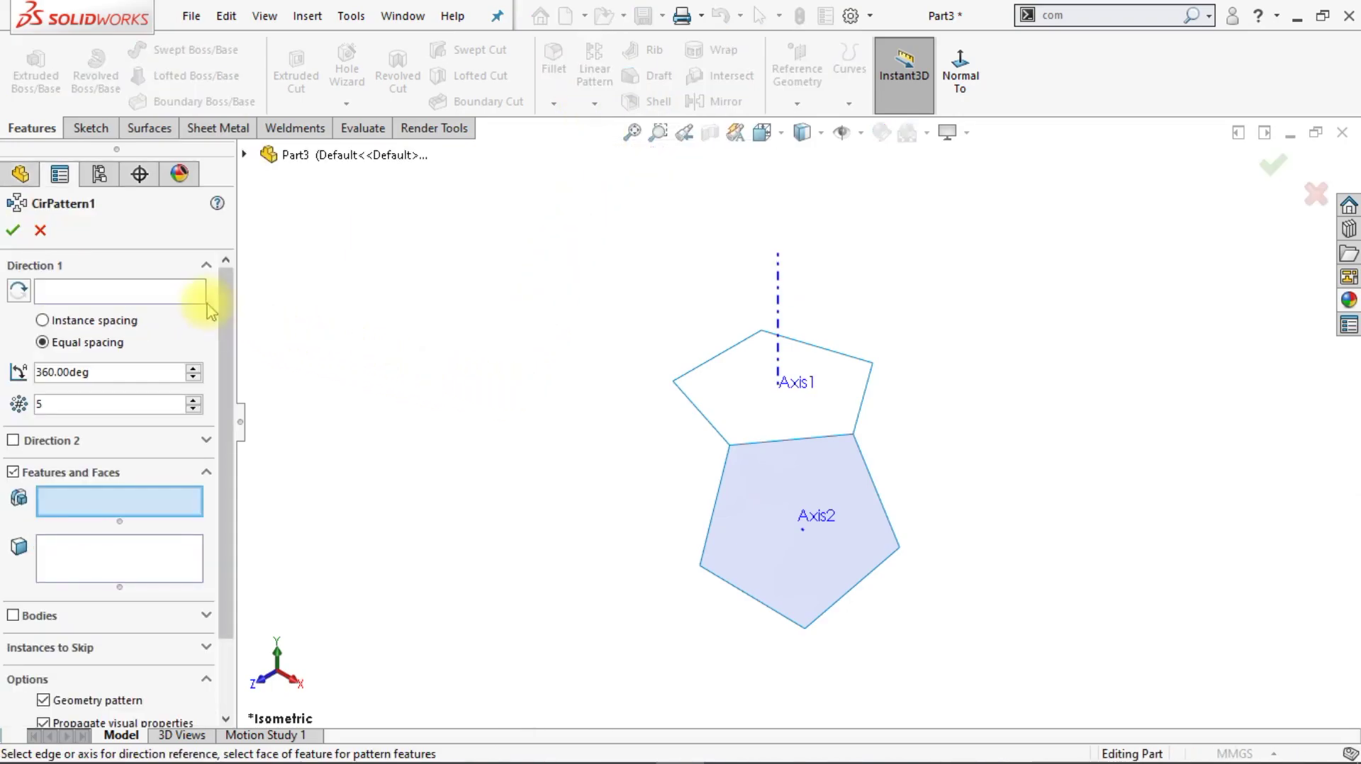
click(206, 298)
middle_drag(638, 276, 737, 292)
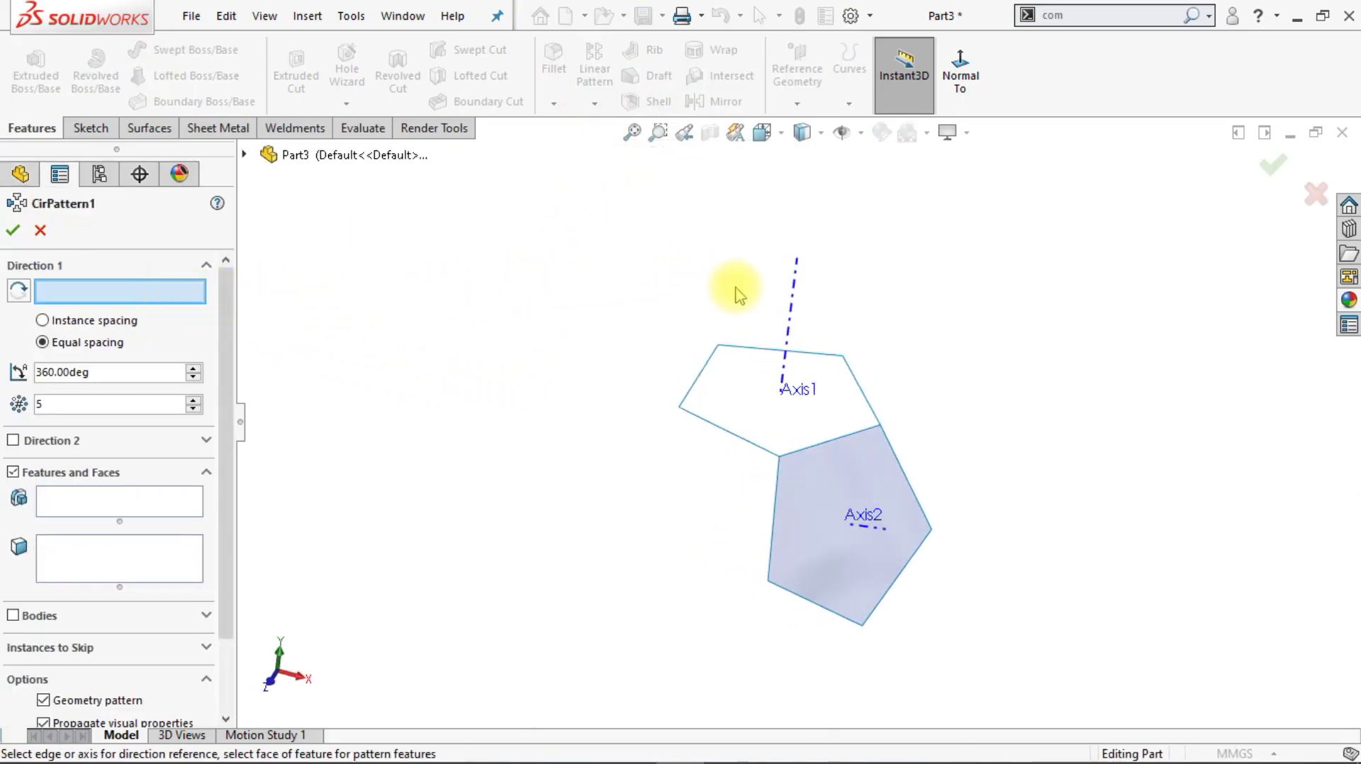
click(788, 298)
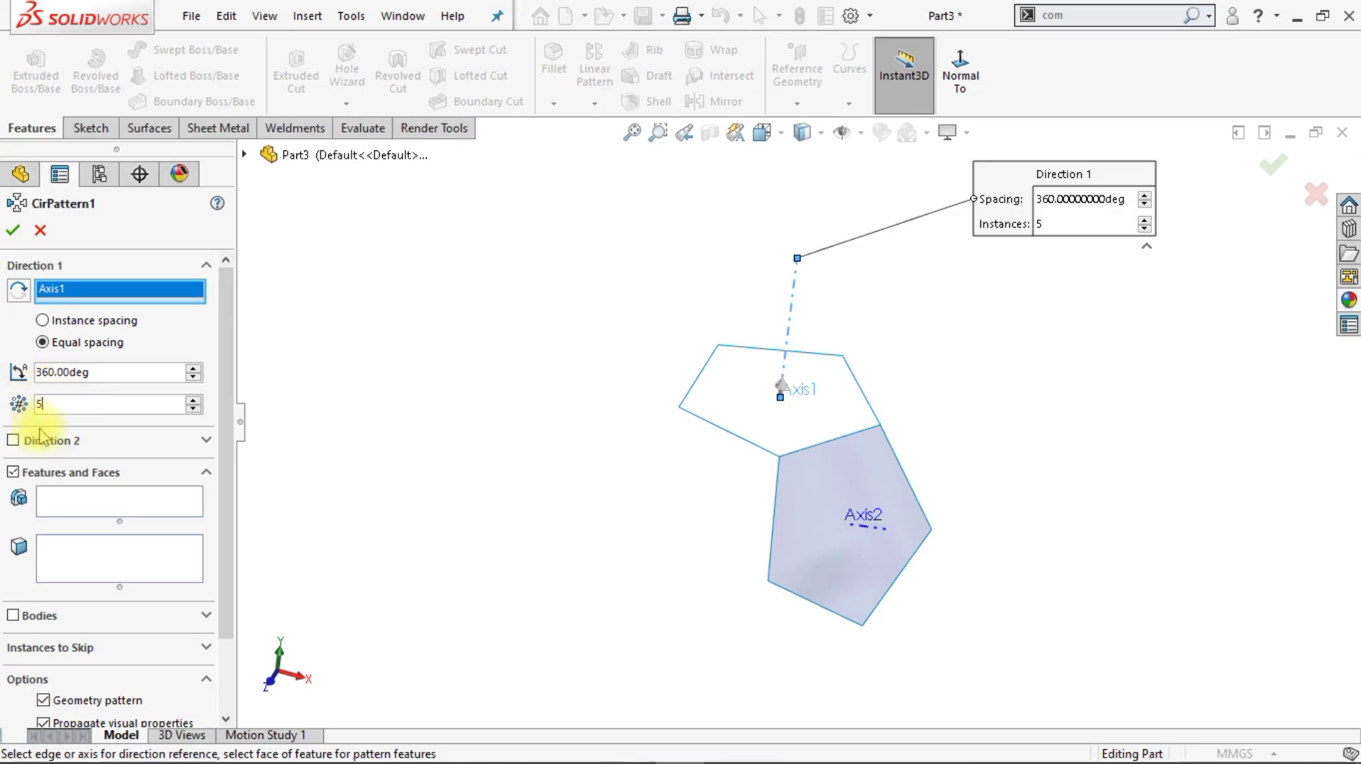
click(13, 617)
click(797, 555)
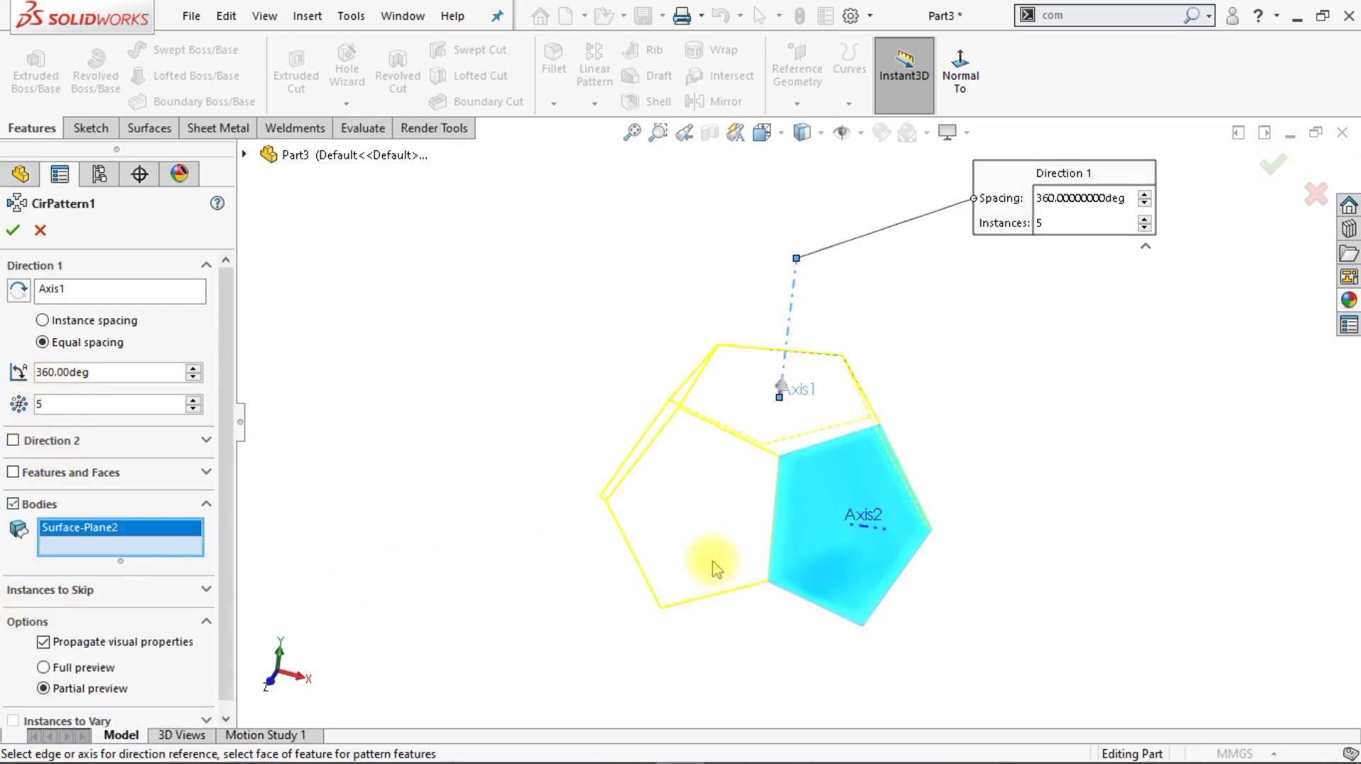
key(Down)
key(Down)
key(Down)
key(Down)
key(Down)
key(Down)
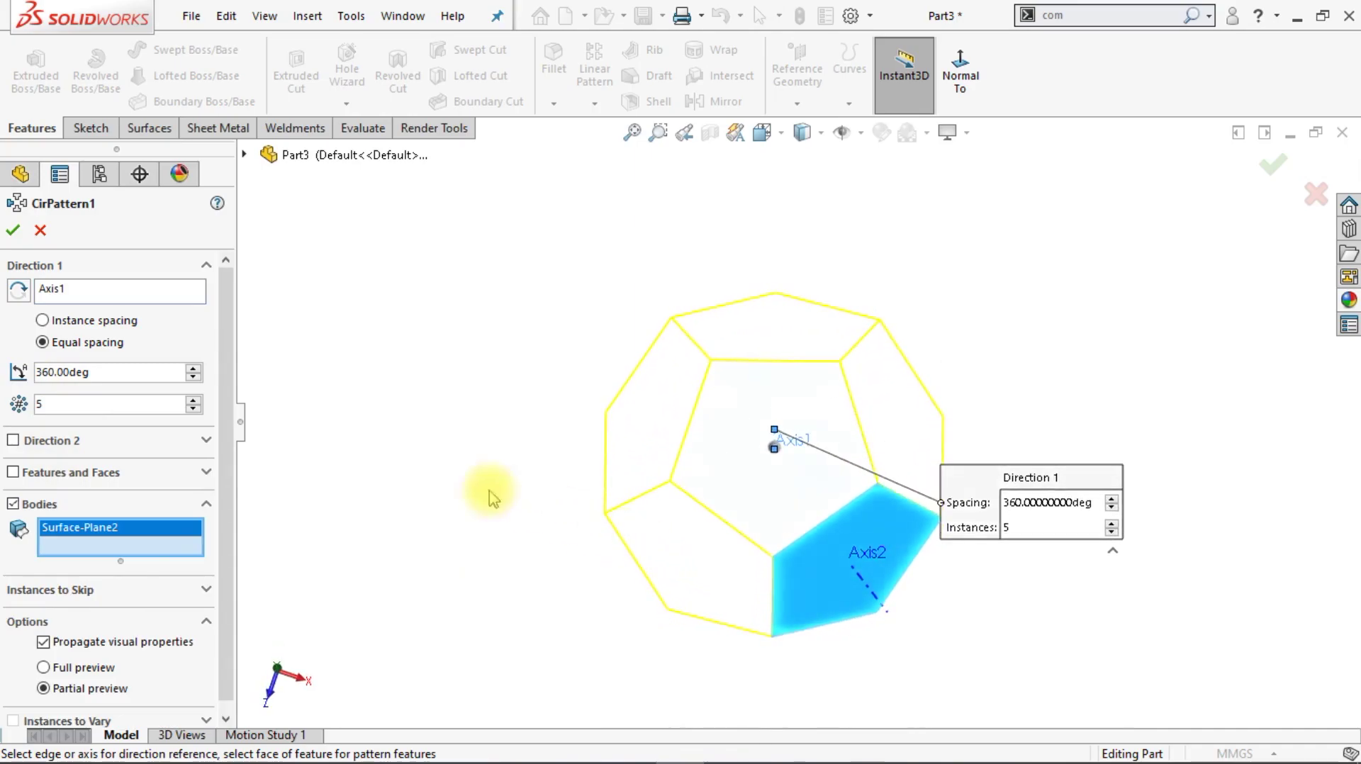
click(13, 233)
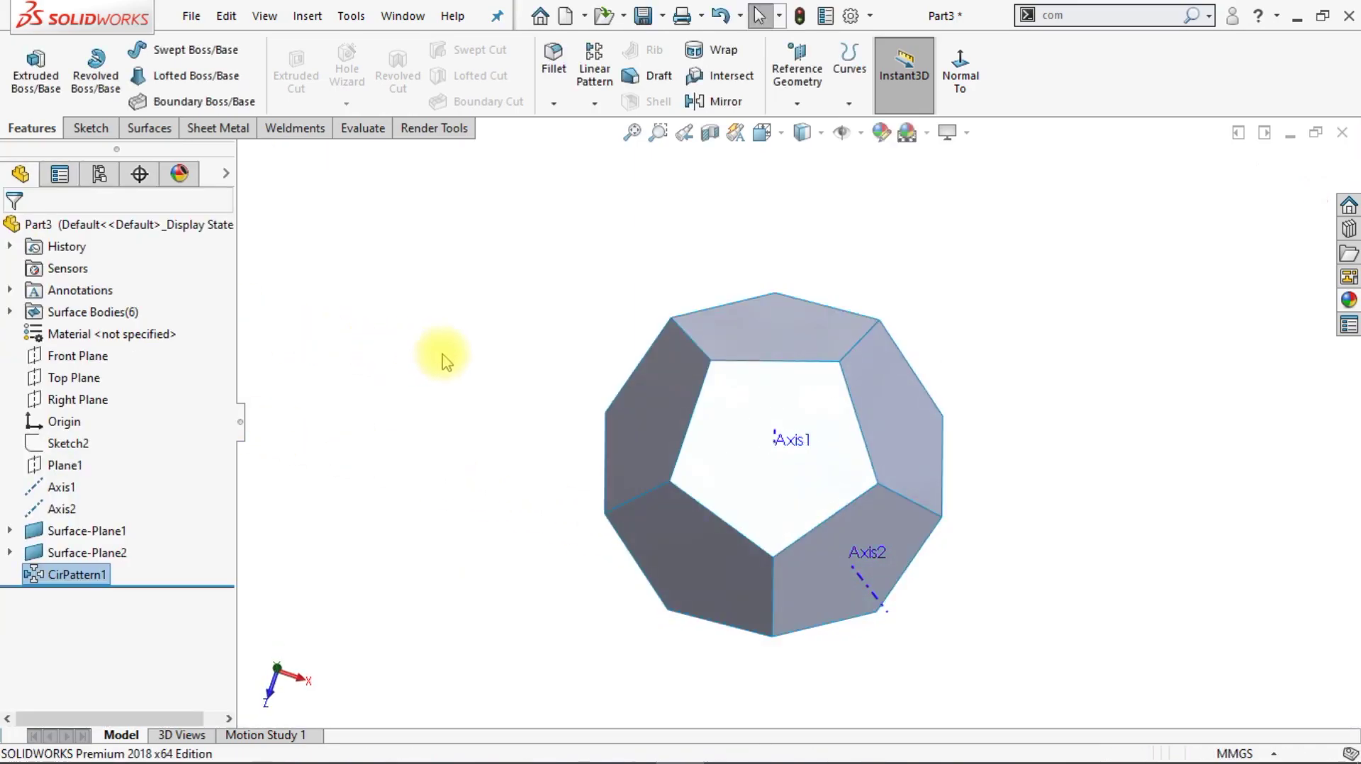
key(Up)
key(Up)
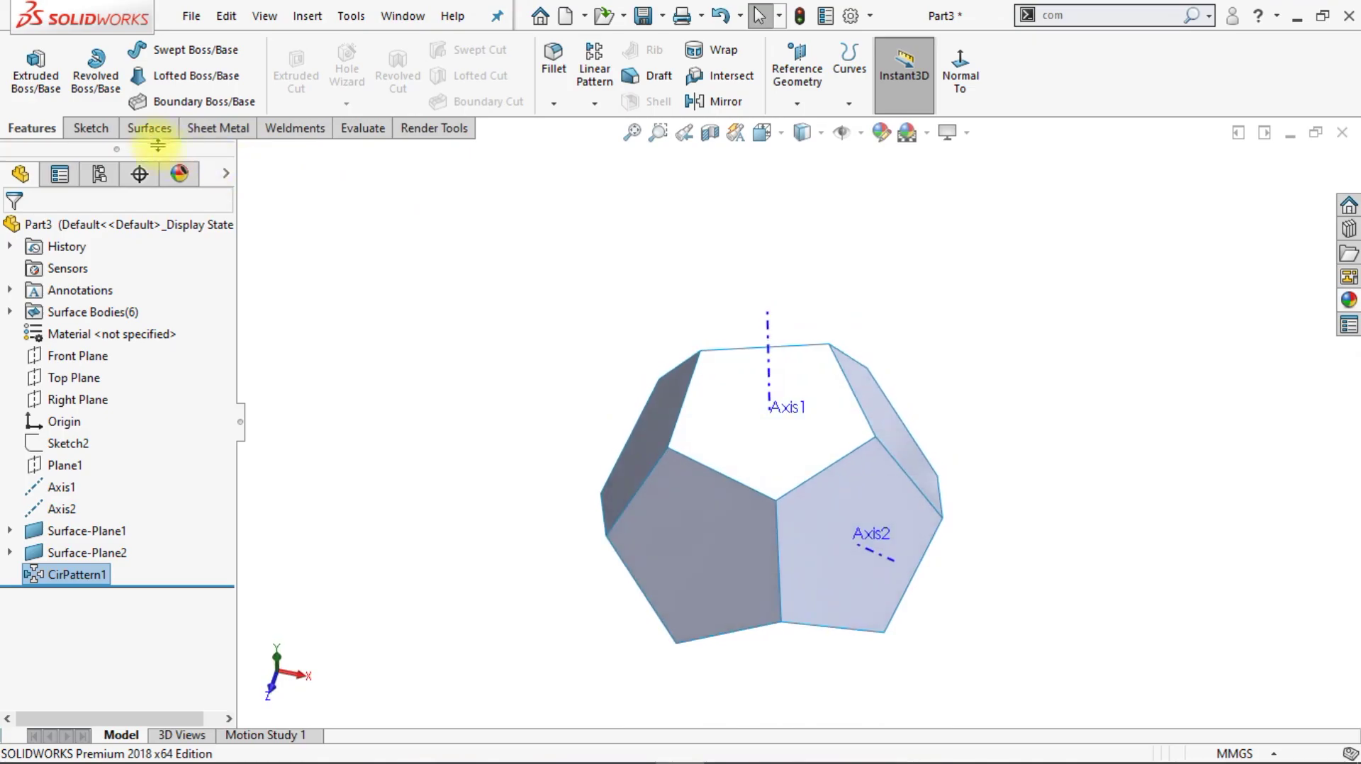
- Knit all six pentagon surfaces with Merge entities into Surface-Knit1, then return to isometric view
click(149, 131)
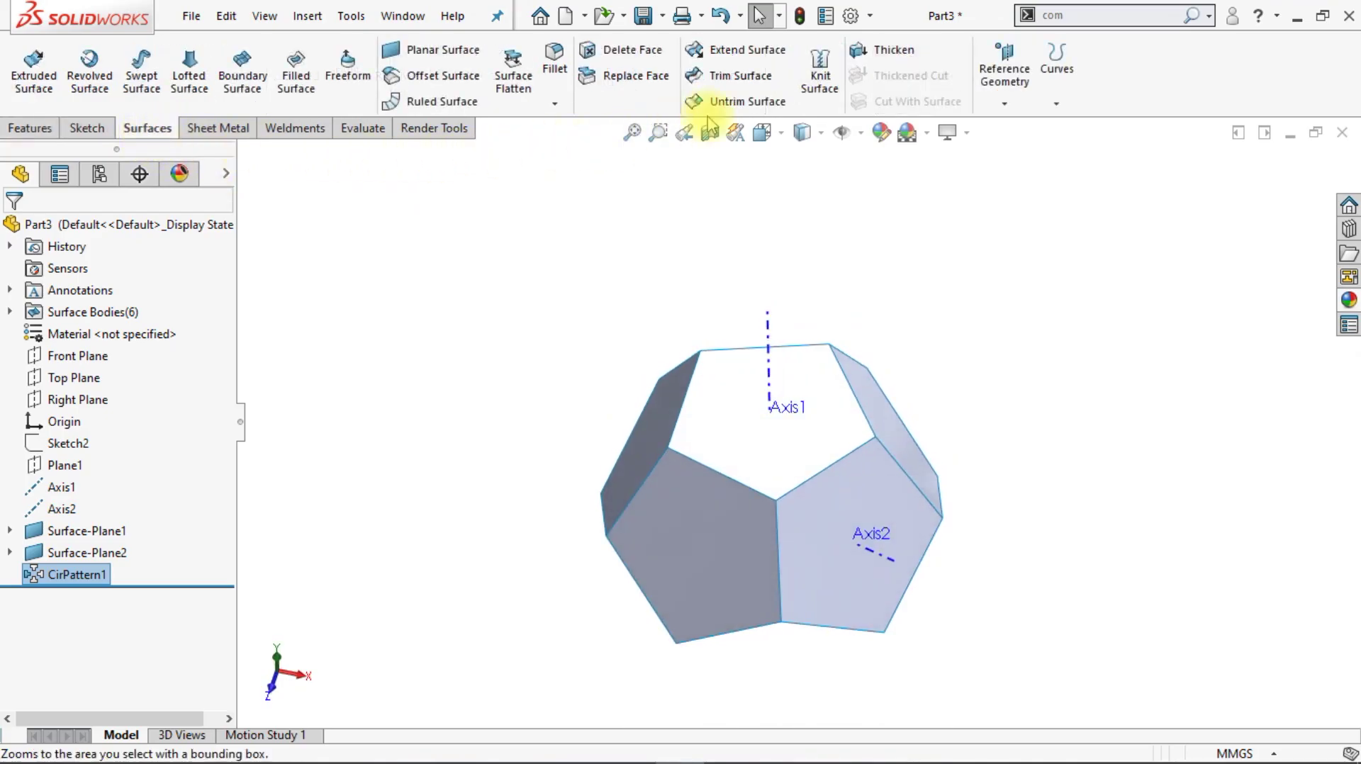
click(819, 74)
key(Down)
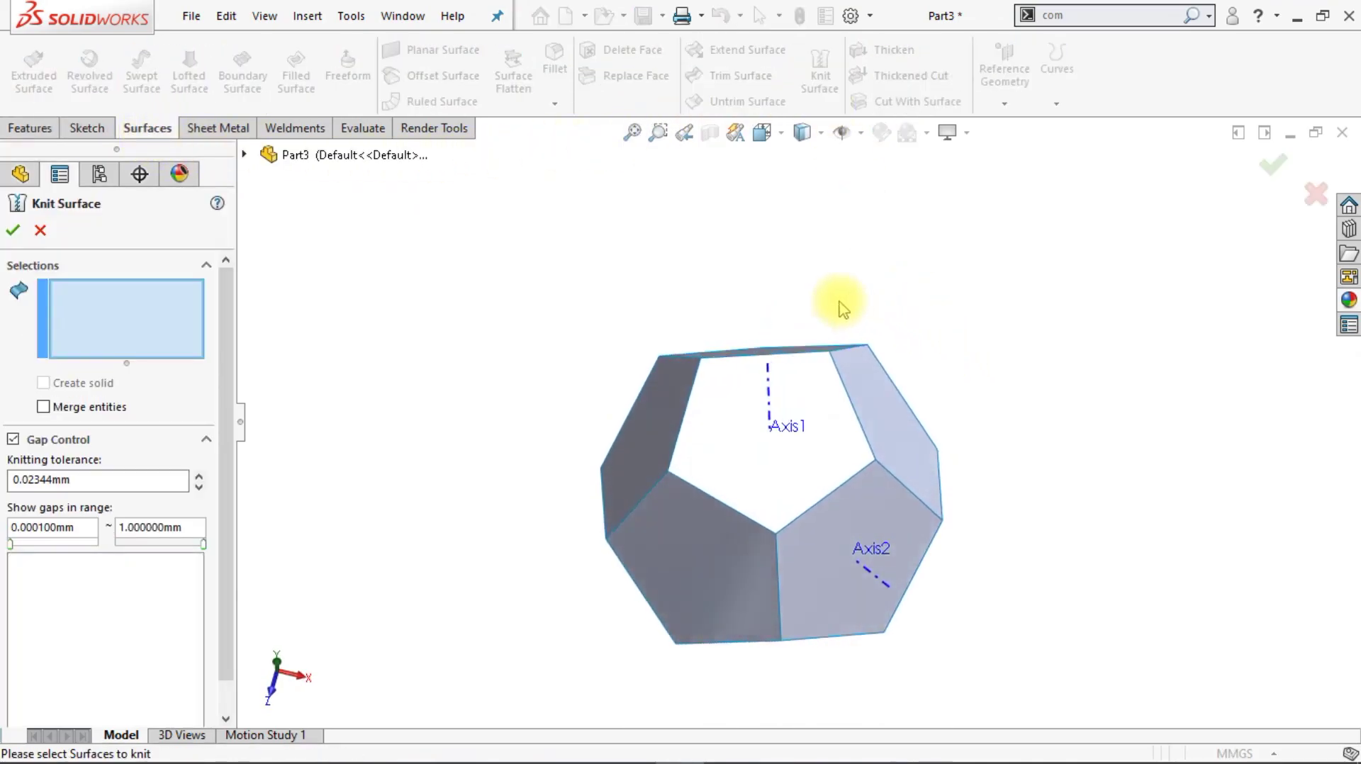
key(Down)
mouse_move(476, 259)
mouse_down()
mouse_move(883, 507)
mouse_move(1100, 670)
mouse_up()
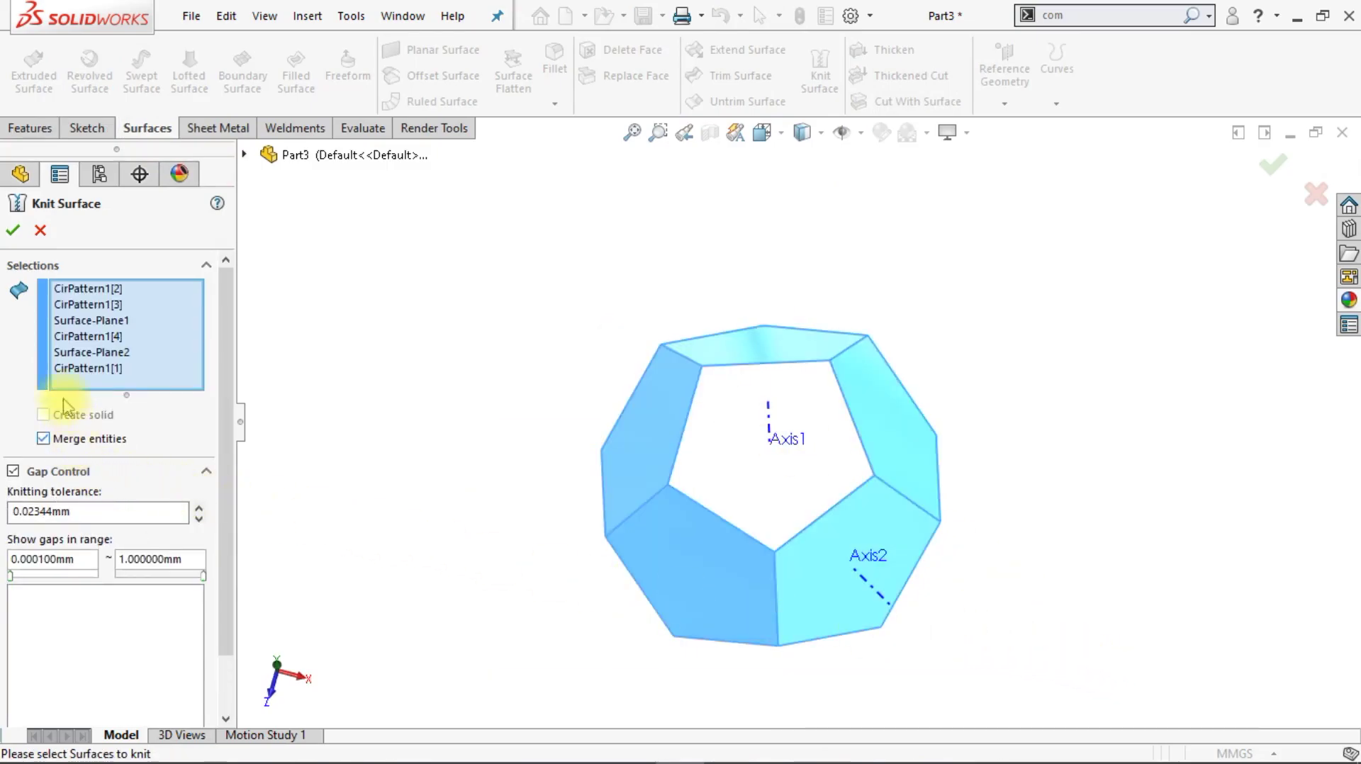
key(Return)
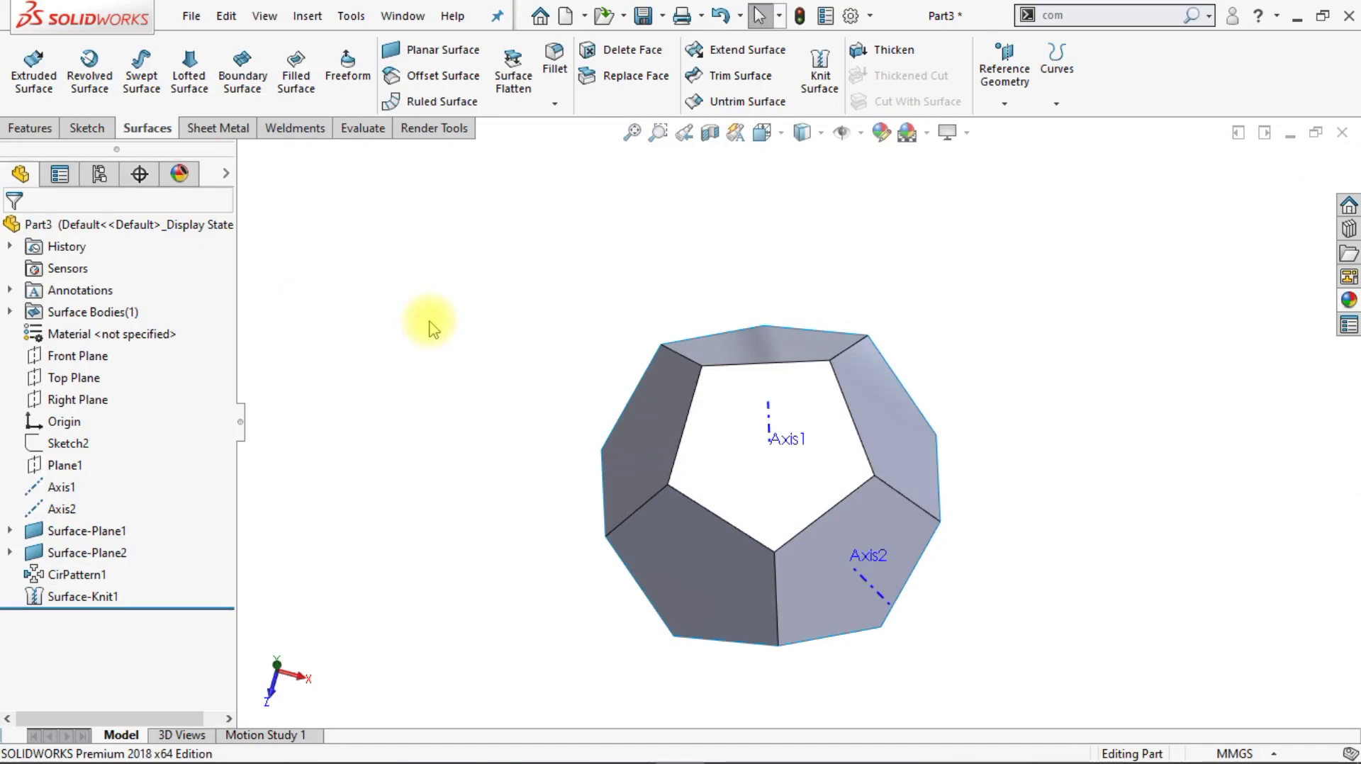
key(ctrl+7)
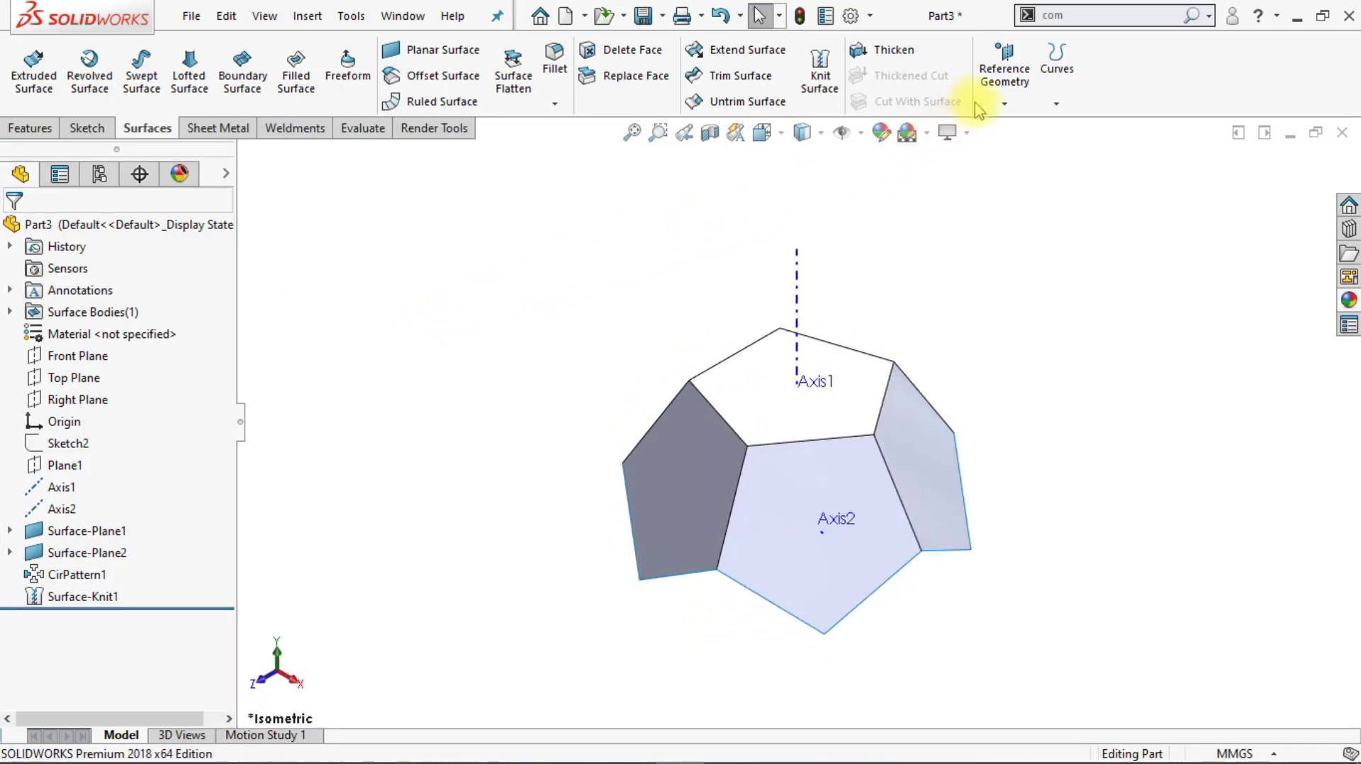
- Create reference Point1 at the intersection of Axis1 and Axis2
click(1001, 99)
click(1022, 199)
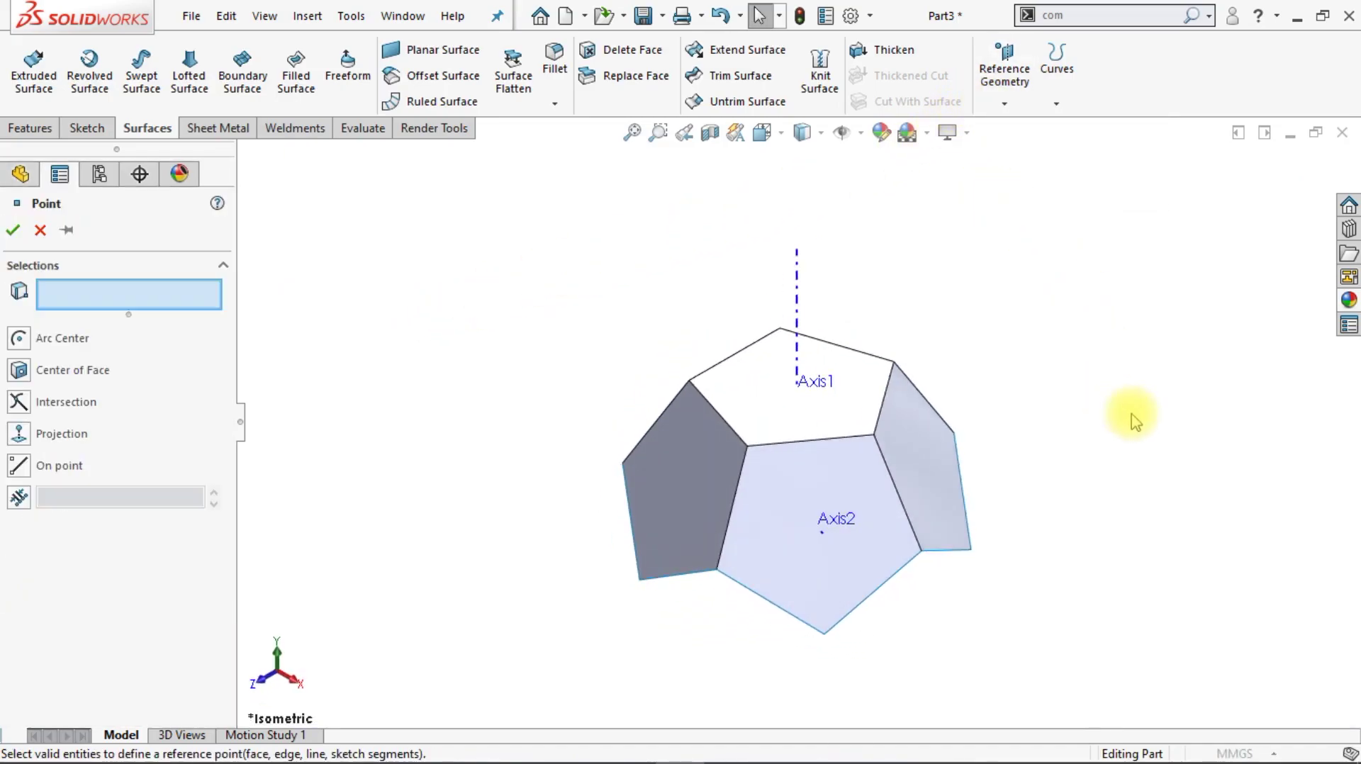
middle_drag(1130, 416, 1099, 405)
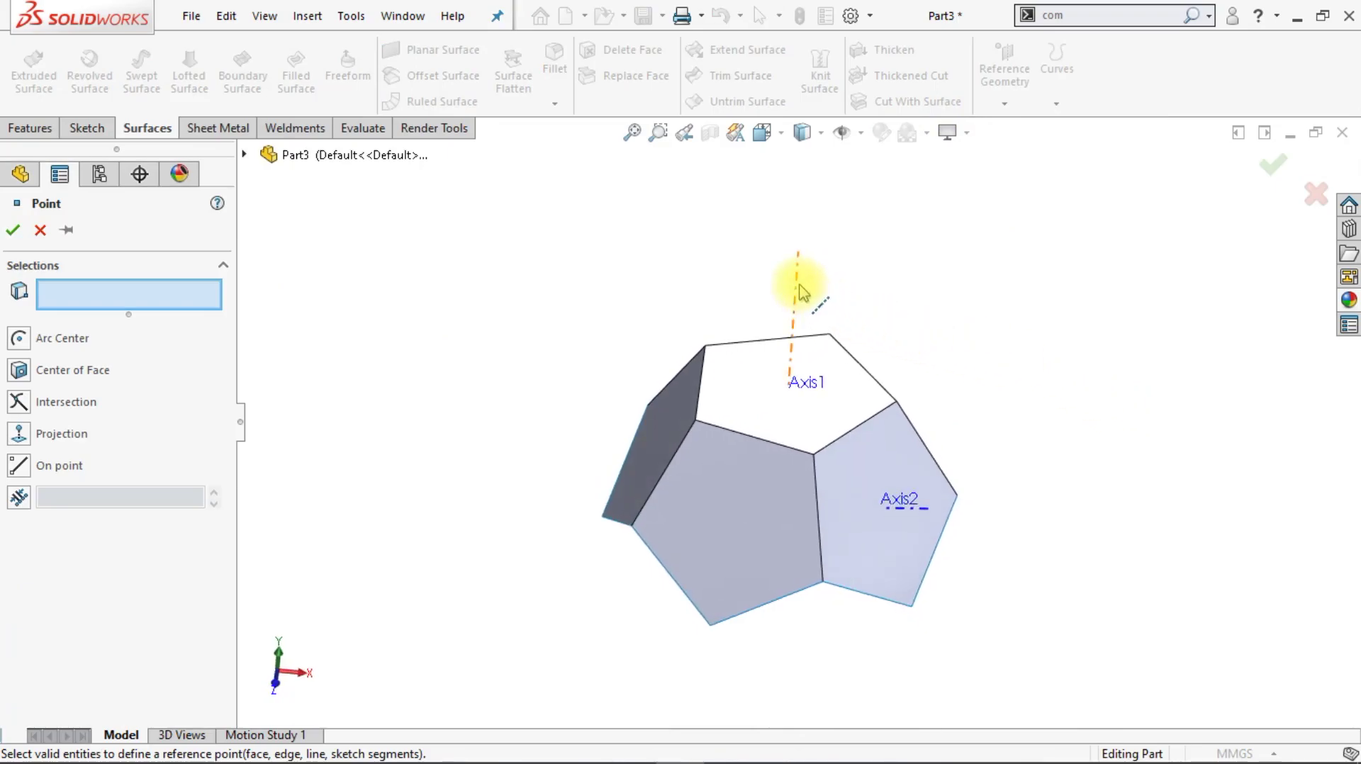
click(799, 290)
click(915, 511)
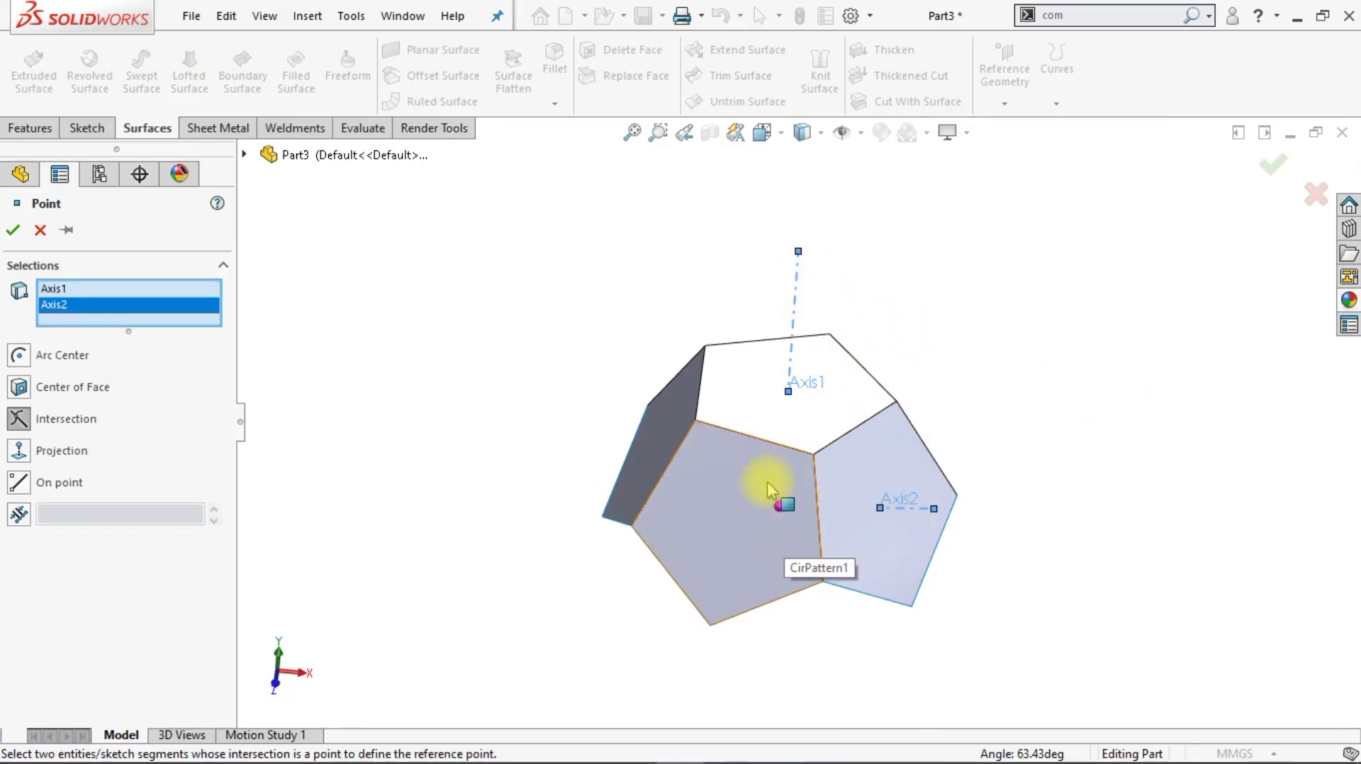
click(19, 237)
click(379, 347)
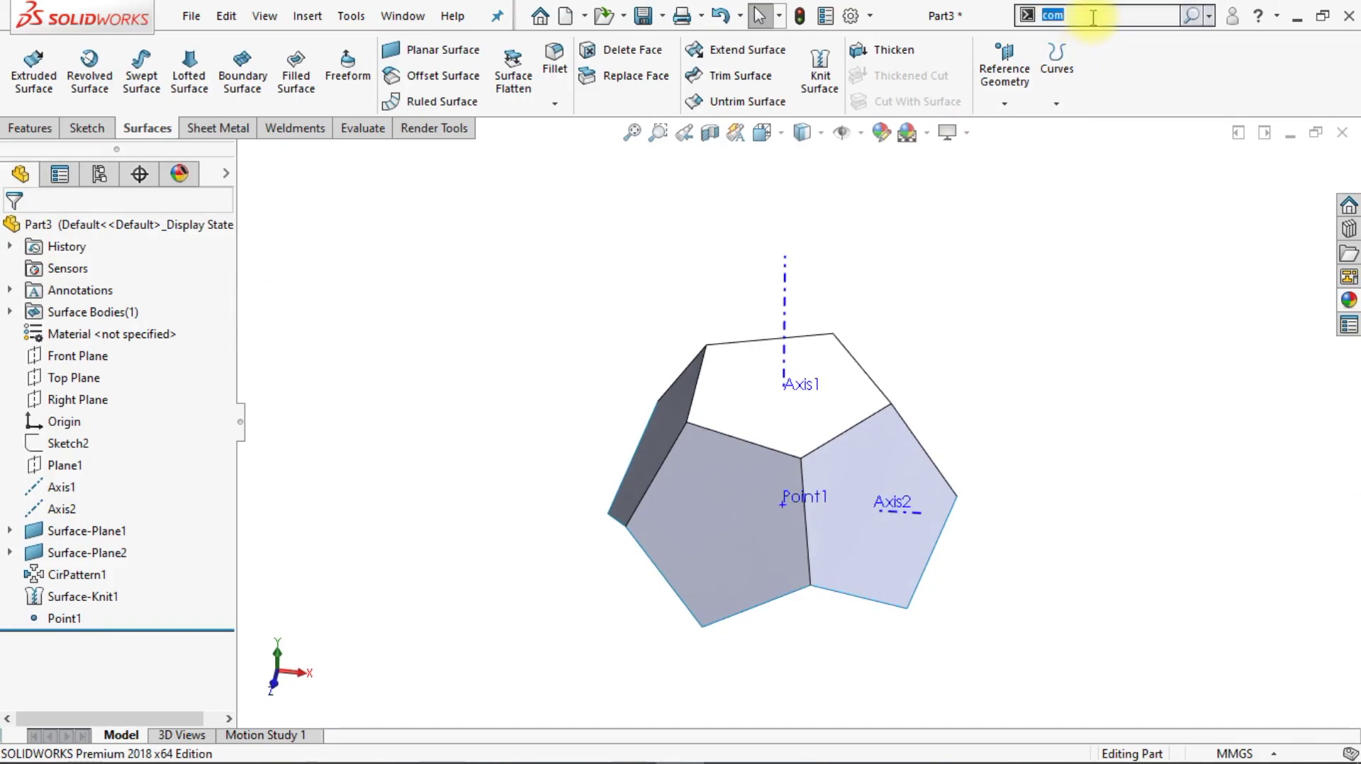
- Copy Surface-Knit1 with Move/Copy Bodies, rotated 180° about Z around Point1
text(move)
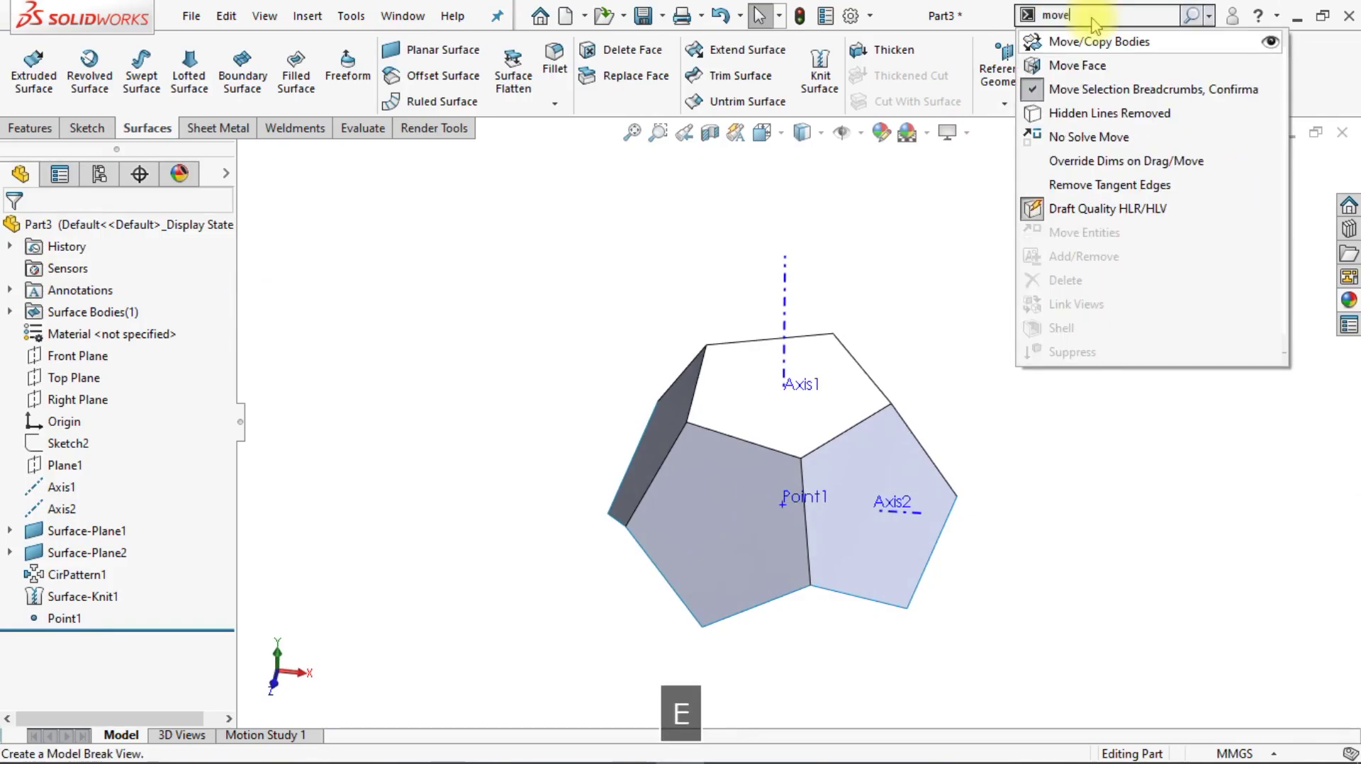
click(1096, 44)
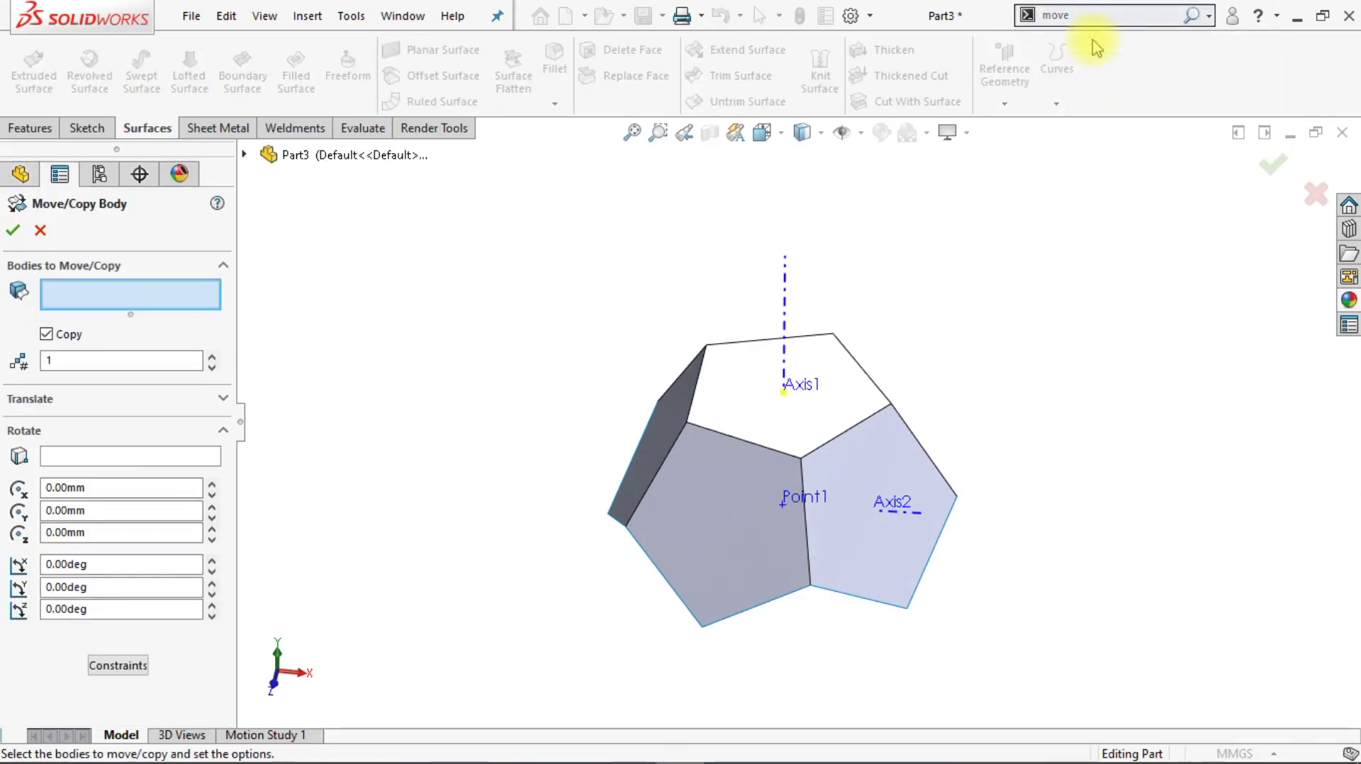
click(186, 457)
click(817, 503)
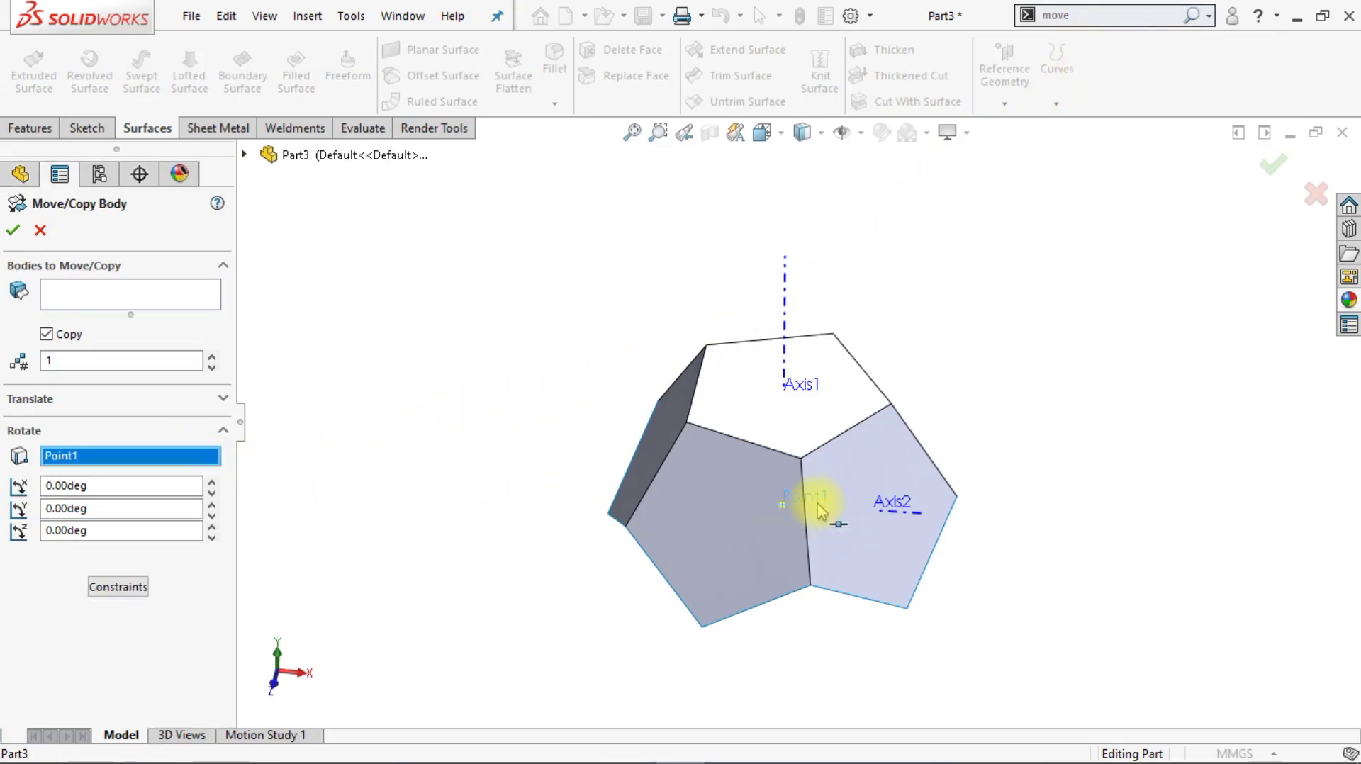
click(136, 297)
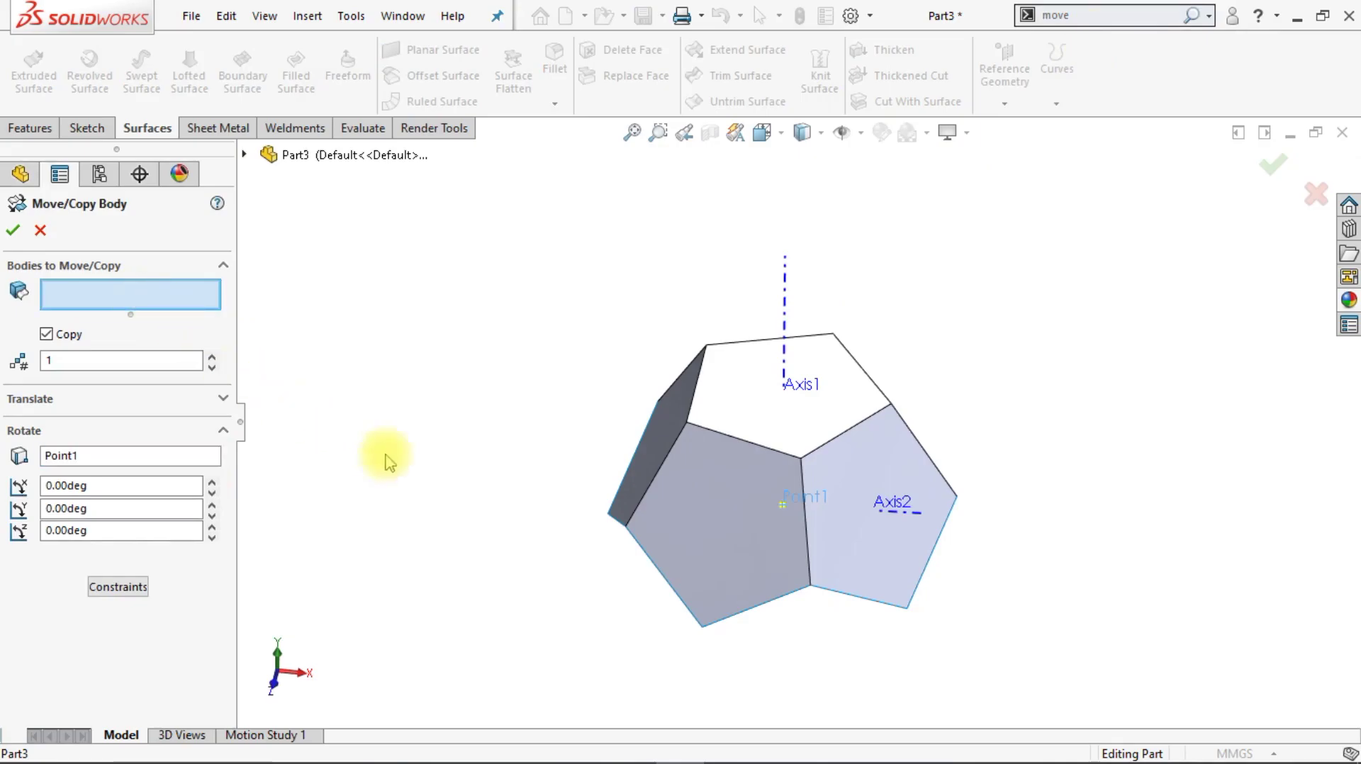
click(675, 533)
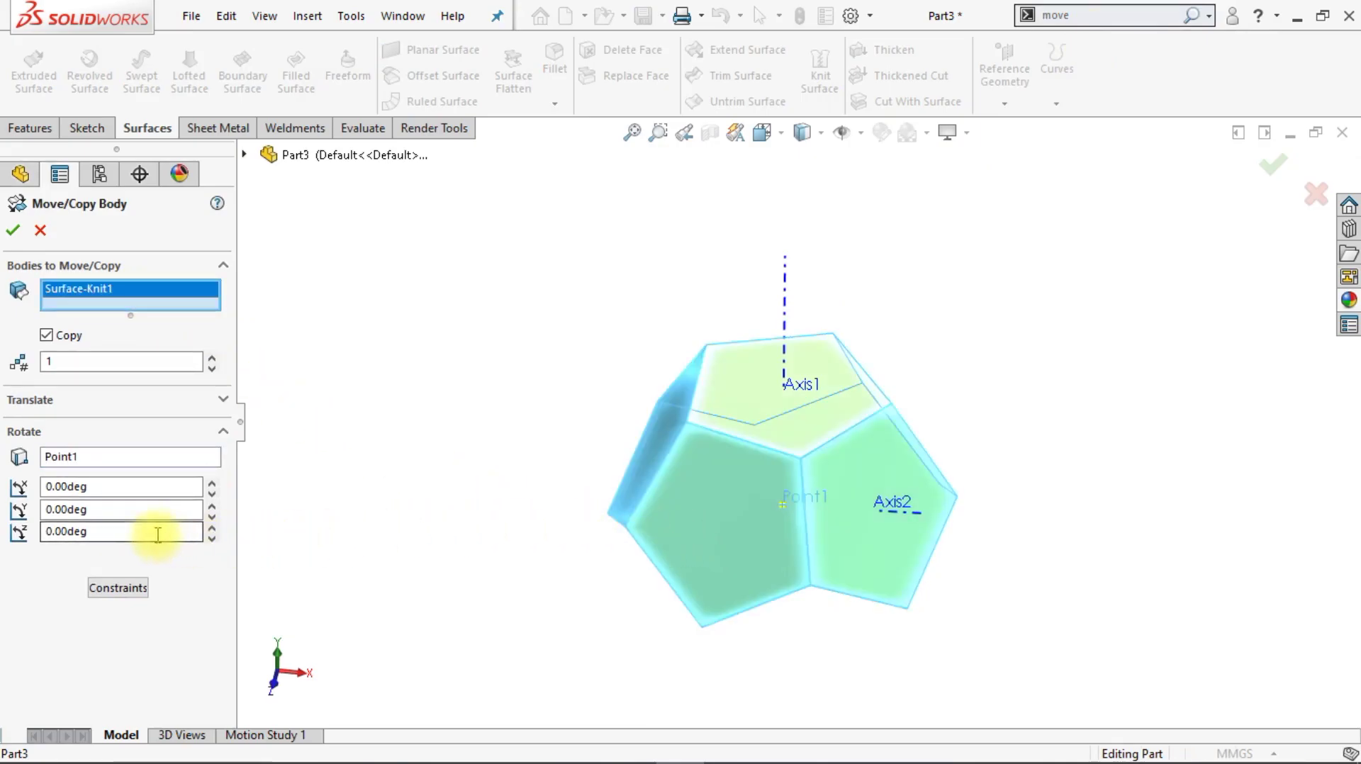
drag(157, 534, 35, 544)
text(180)
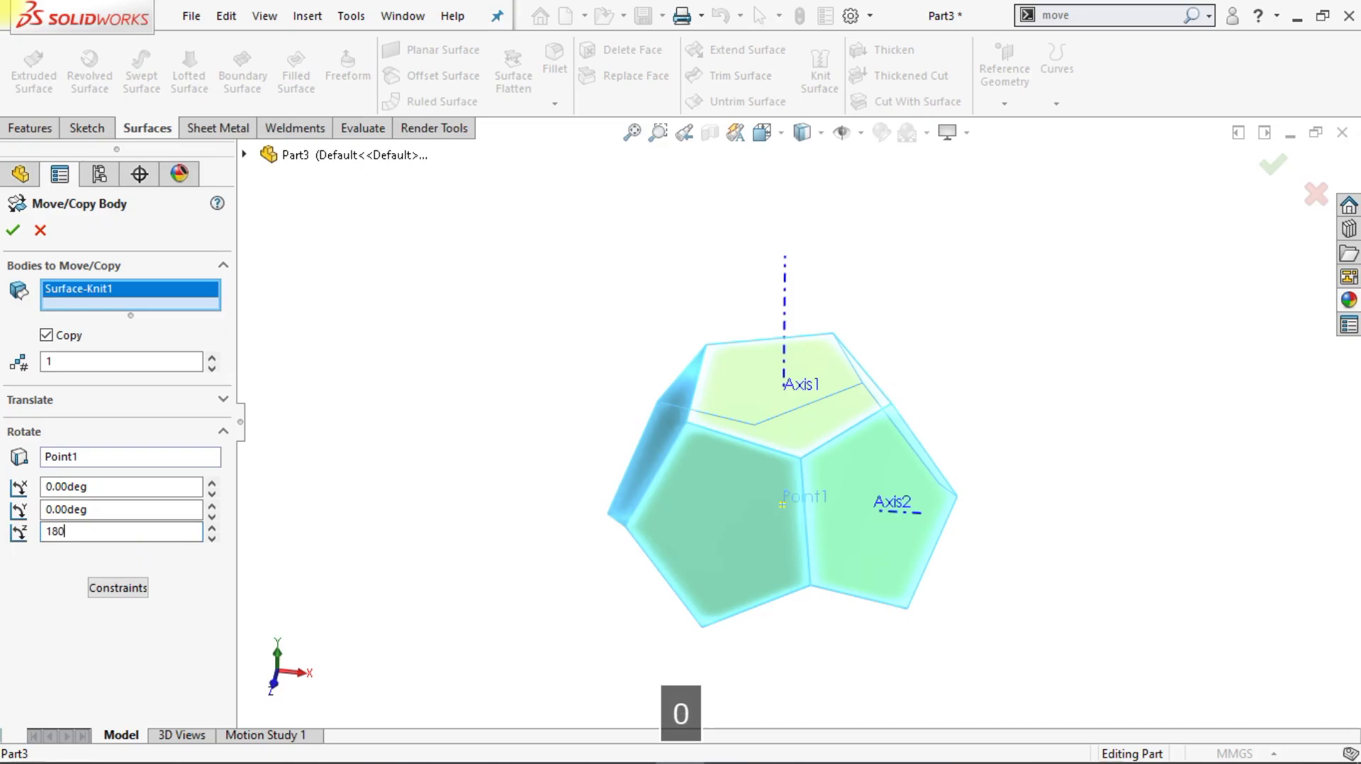
key(Return)
middle_drag(673, 564, 667, 540)
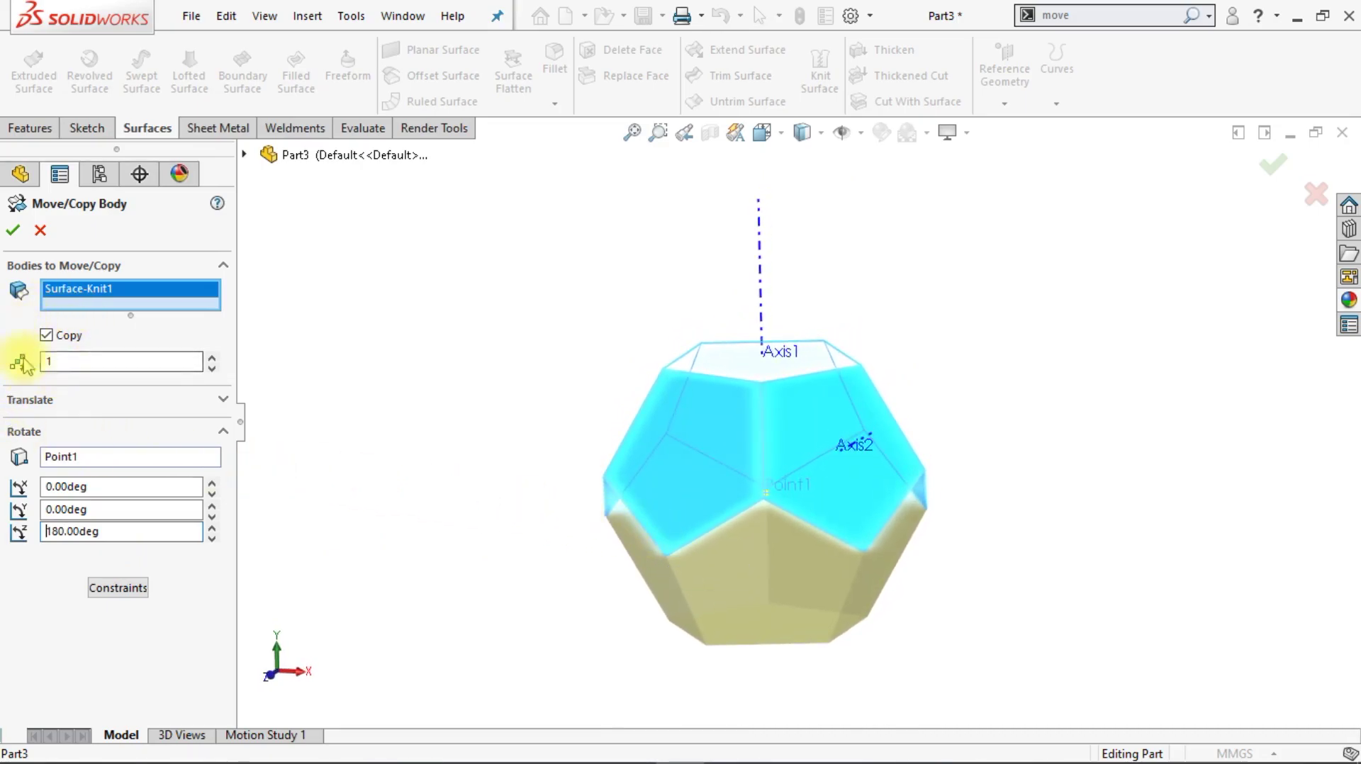
click(12, 227)
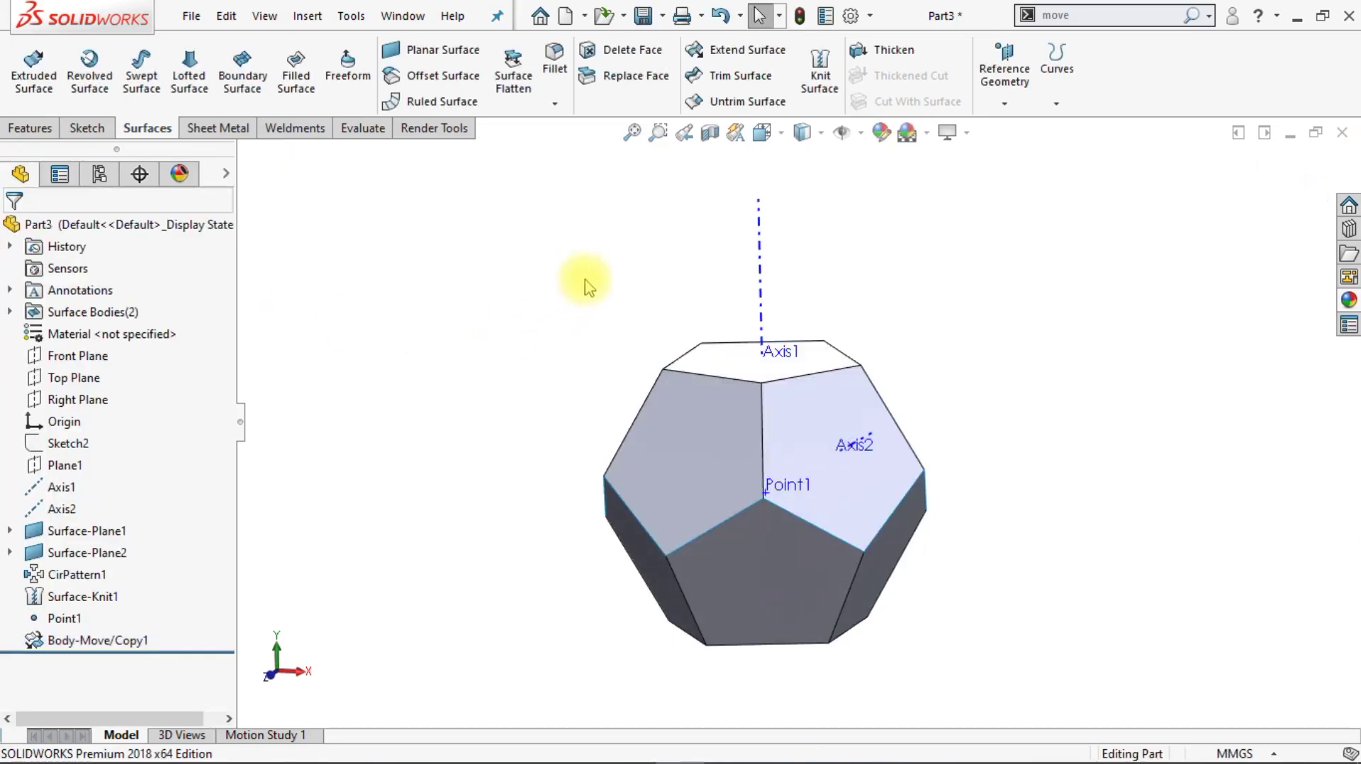
- Knit Surface-Knit1 and Body-Move/Copy1 into one solid dodecahedron as Surface-Knit2
click(820, 77)
click(905, 401)
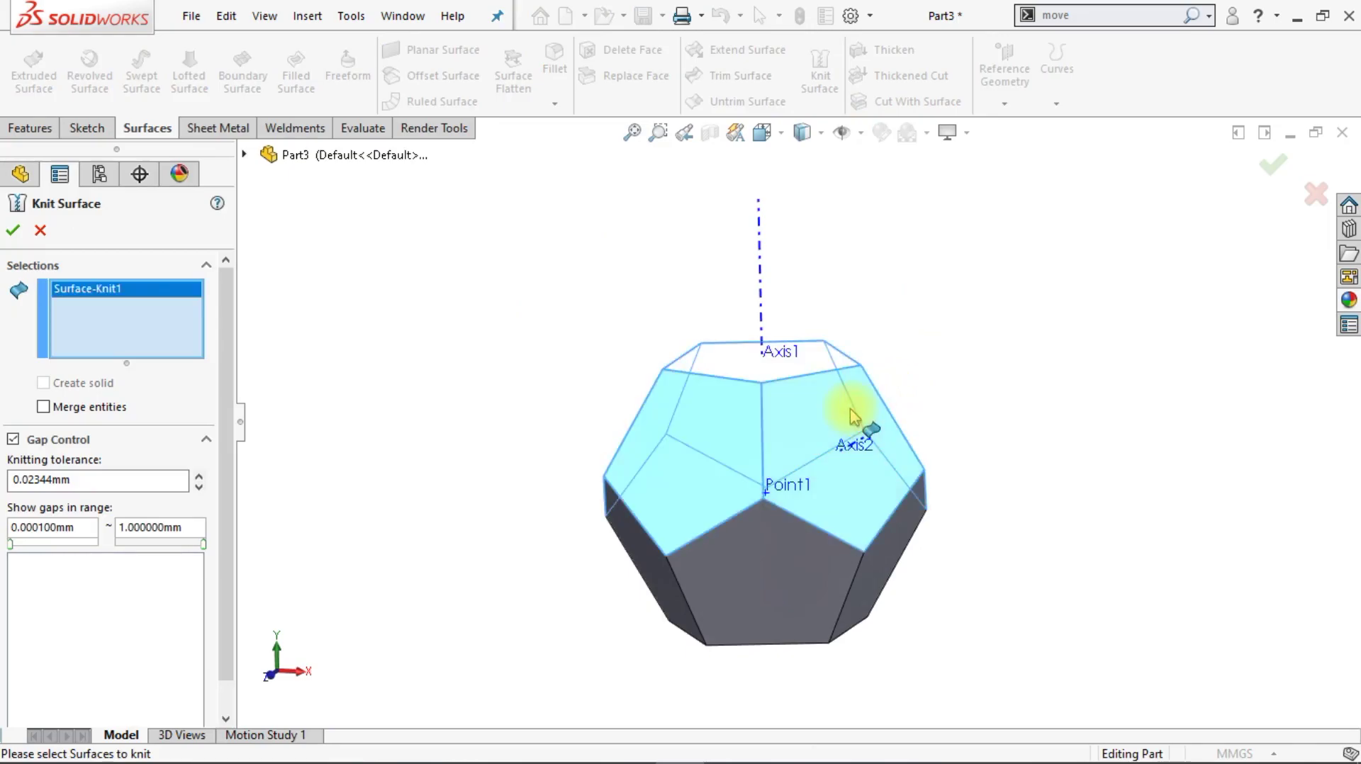
click(784, 587)
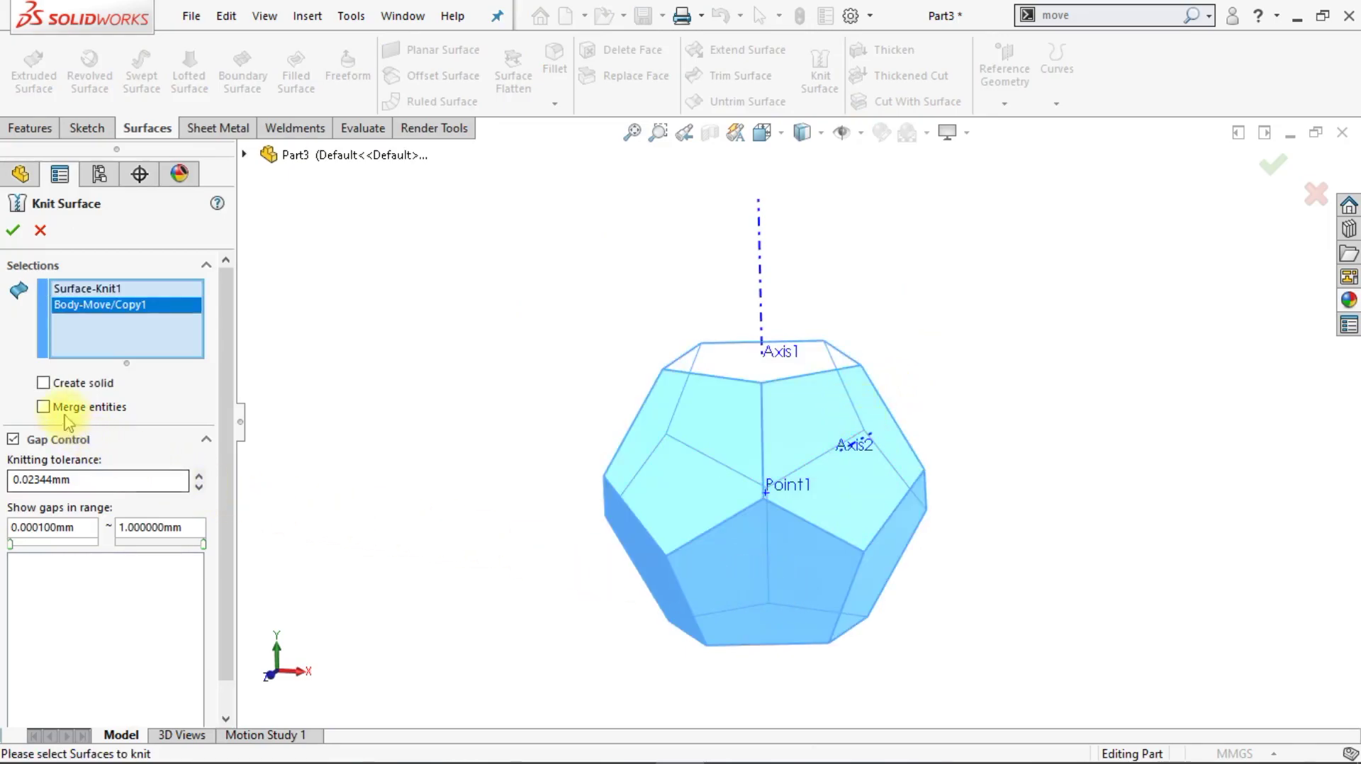
click(11, 228)
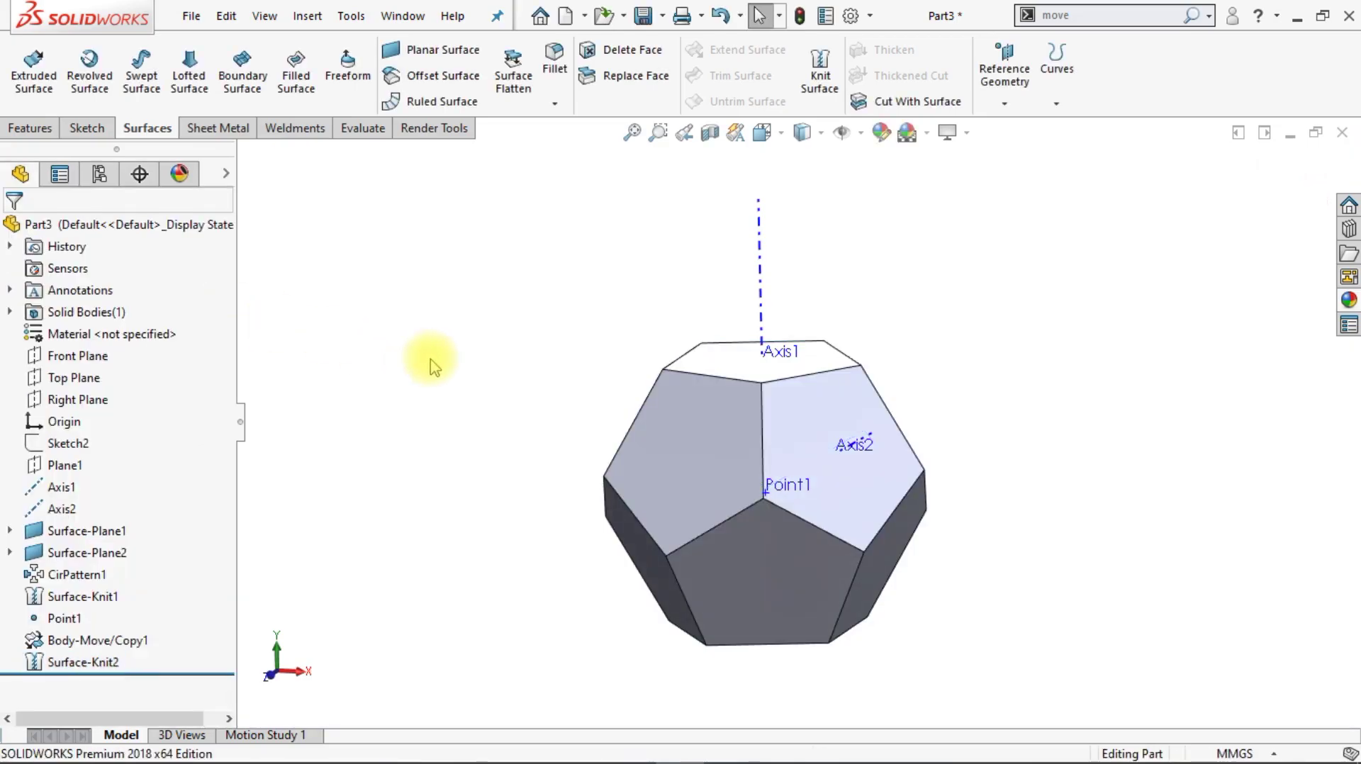
key(Left)
key(Up)
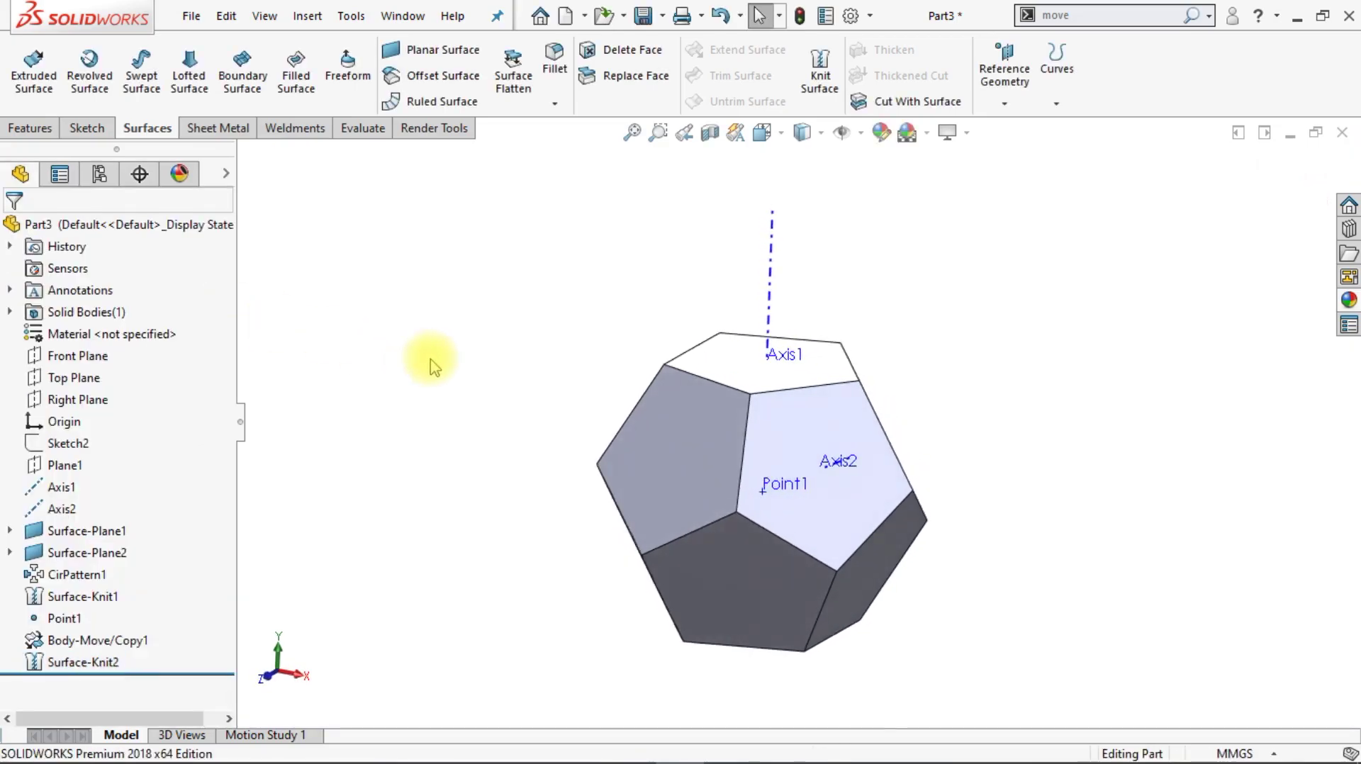
- Create Plane2 through Point1, parallel to the top pentagonal face
click(991, 93)
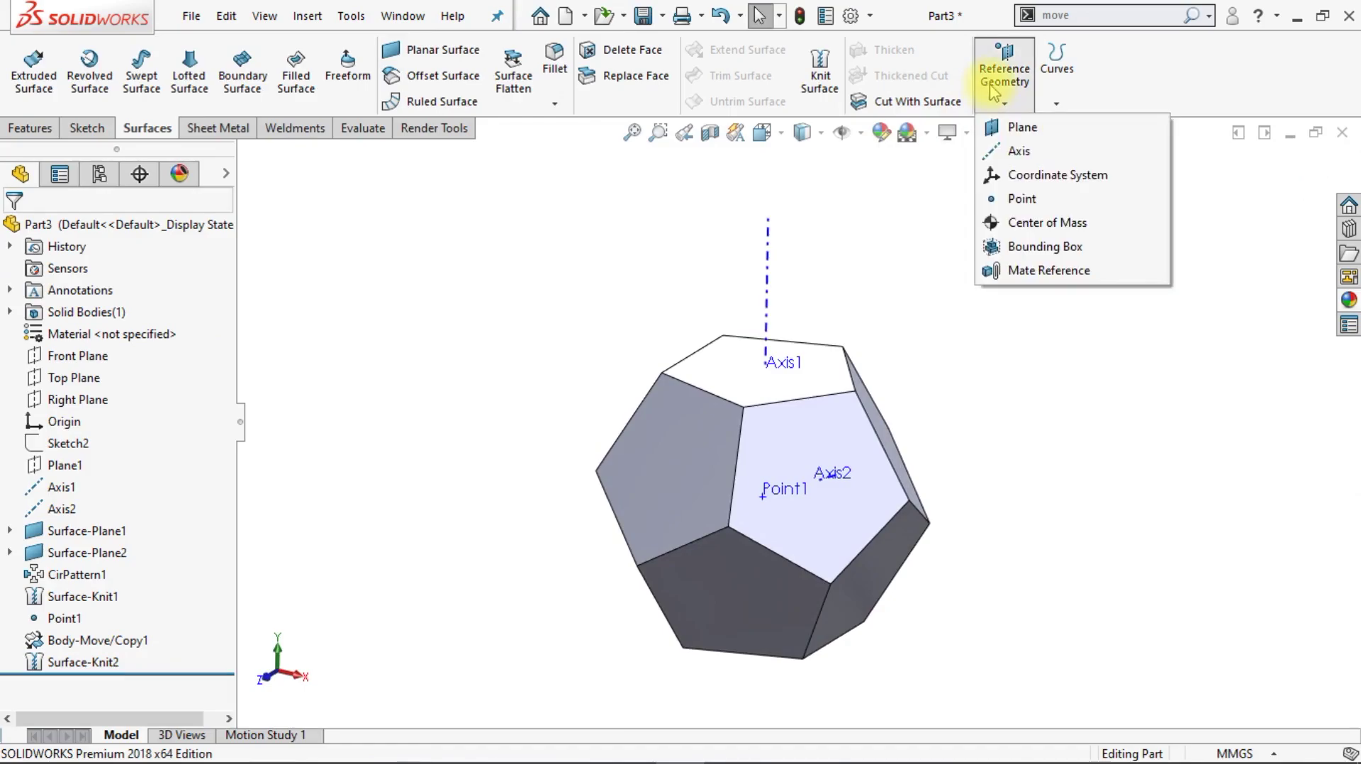
click(1005, 129)
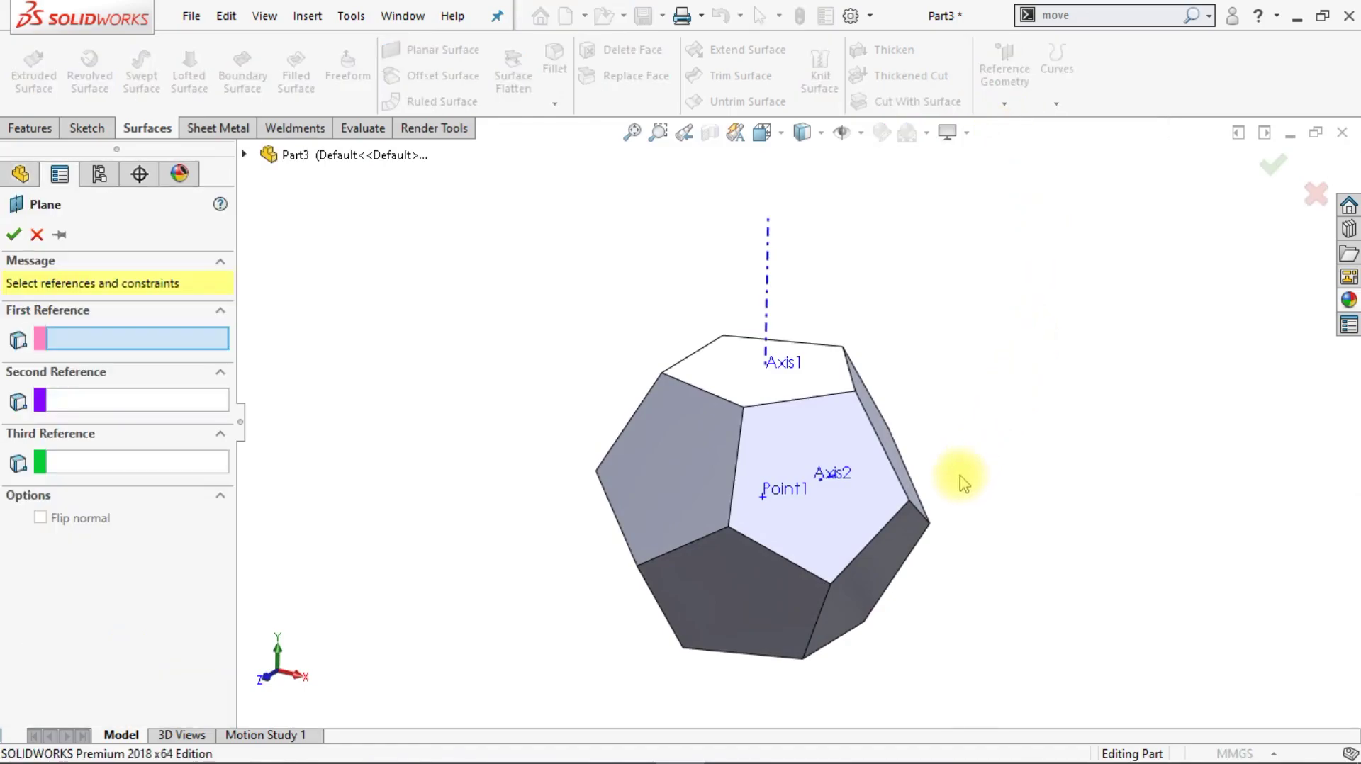
click(778, 497)
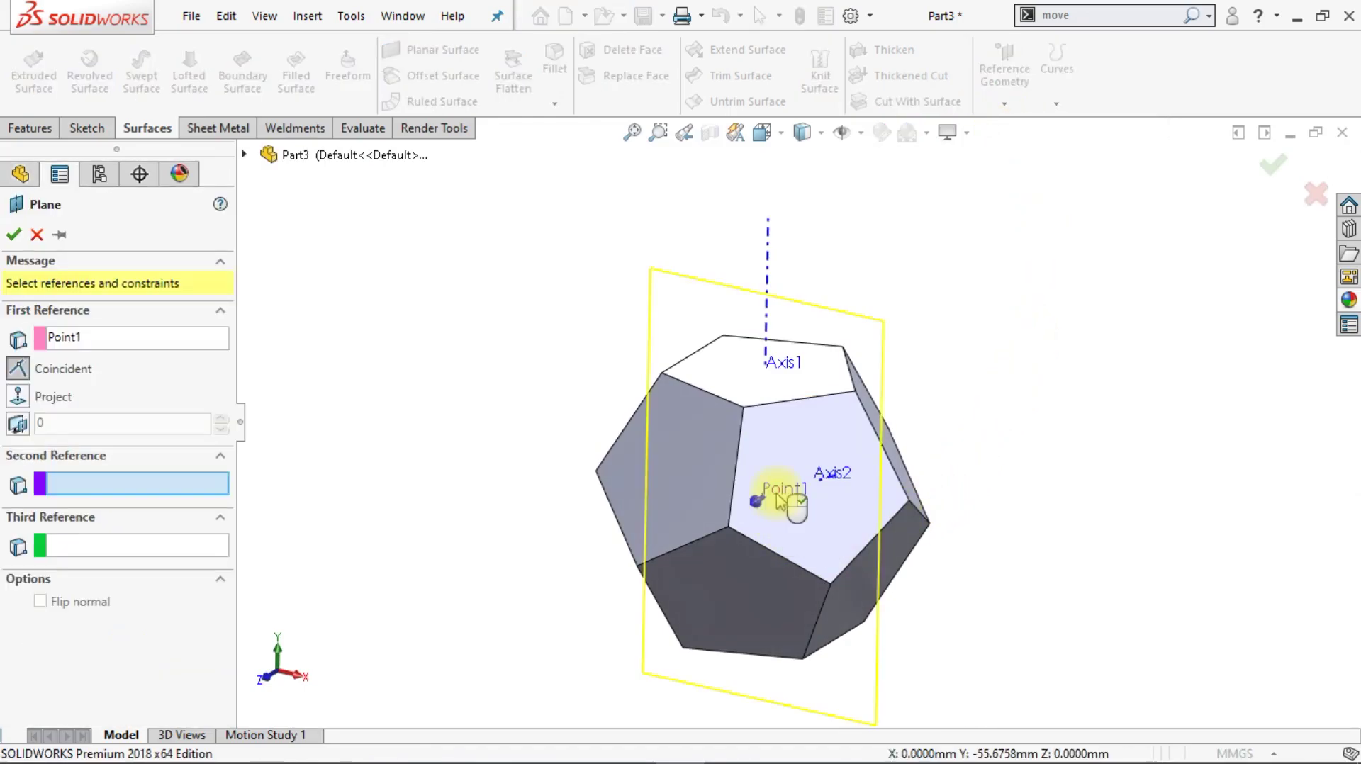
click(727, 383)
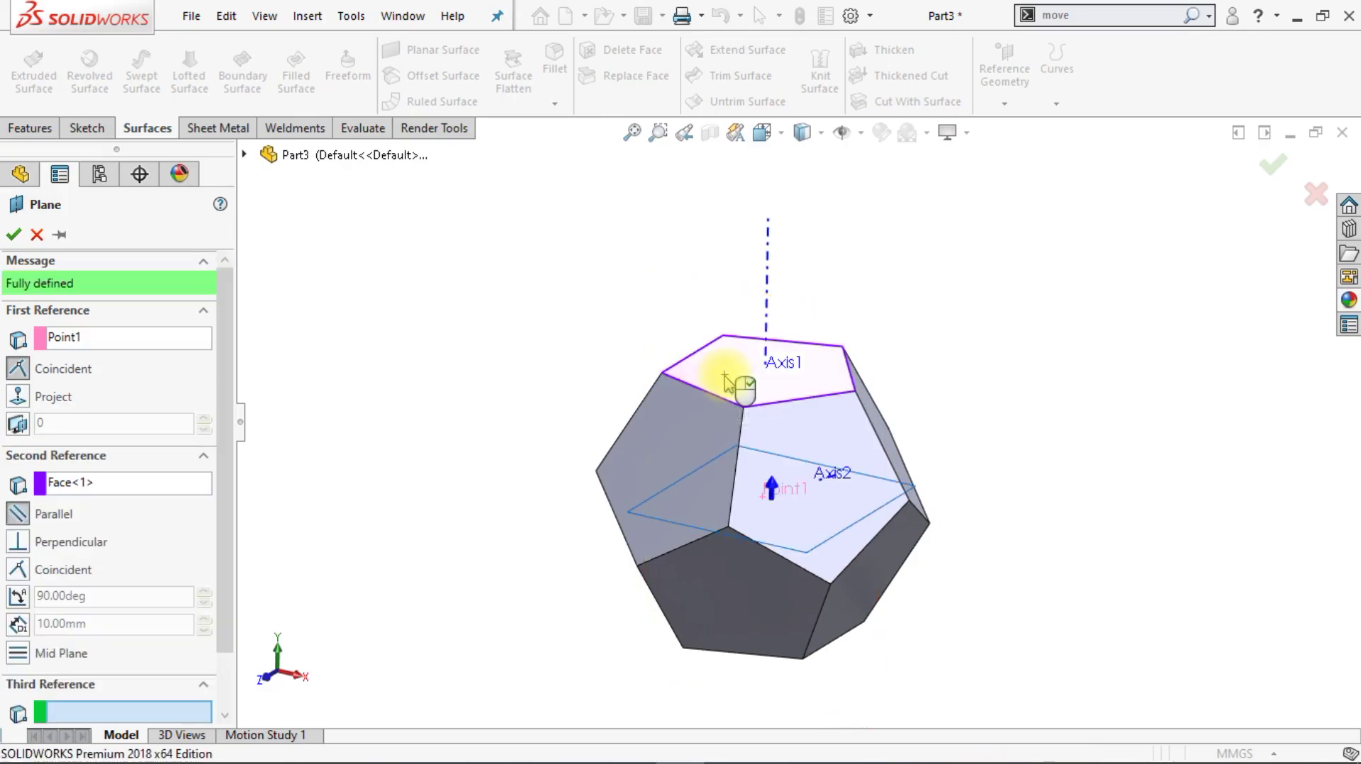
click(15, 235)
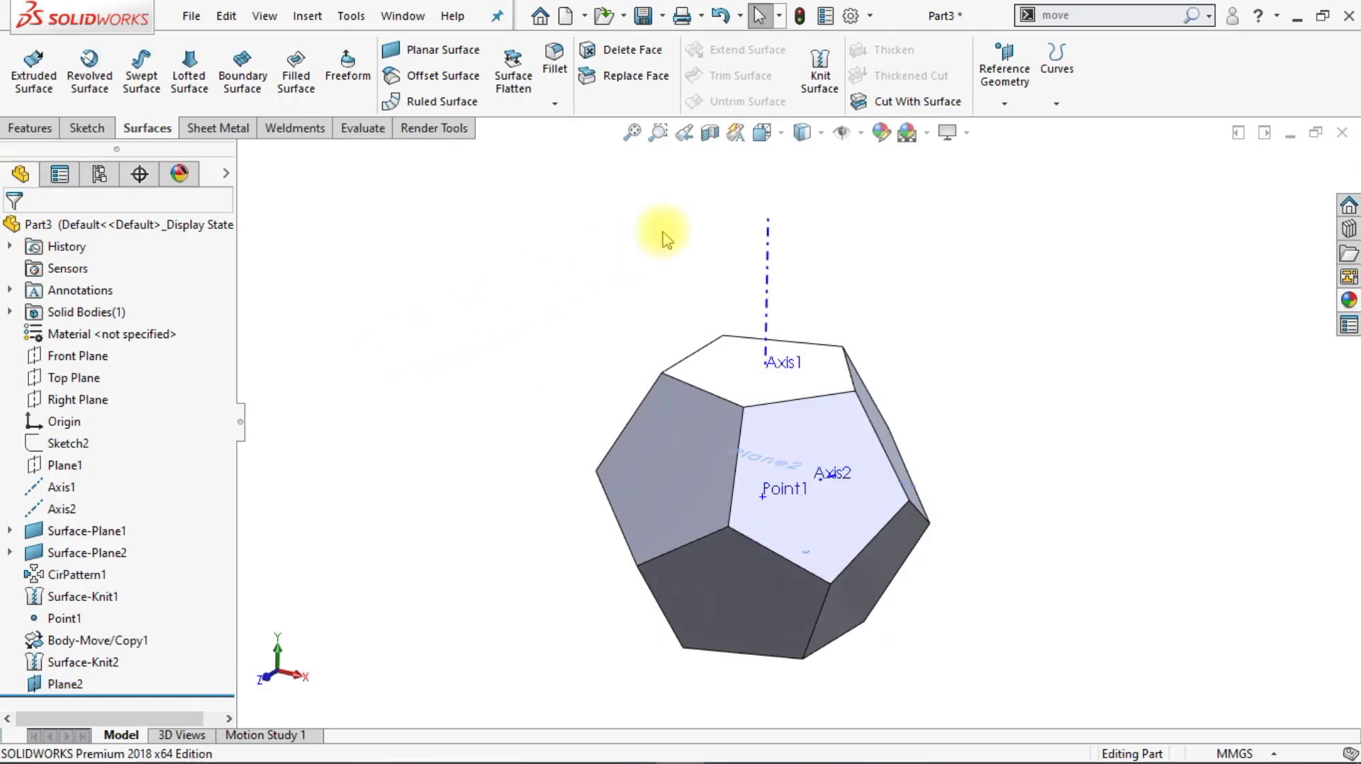
- Cut the solid with Plane2, removing its lower portion
click(895, 103)
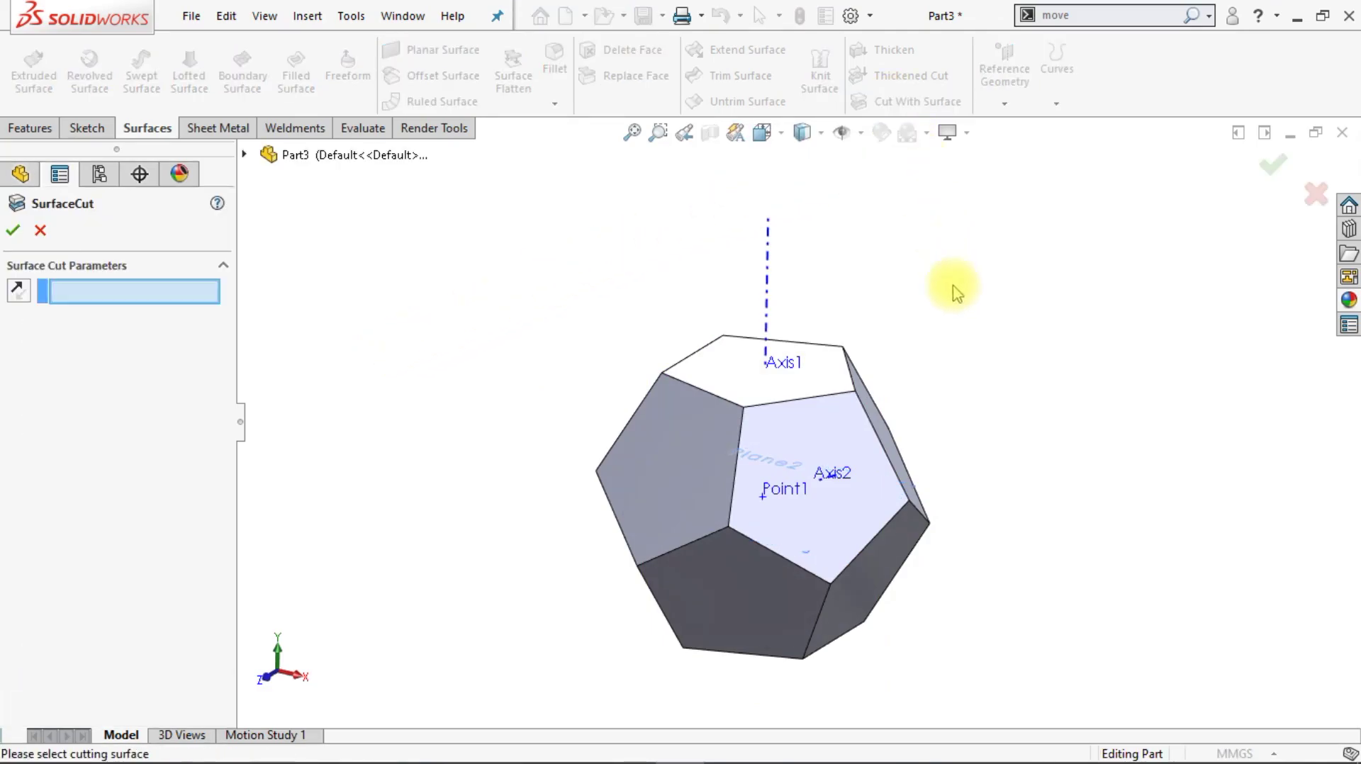
click(829, 545)
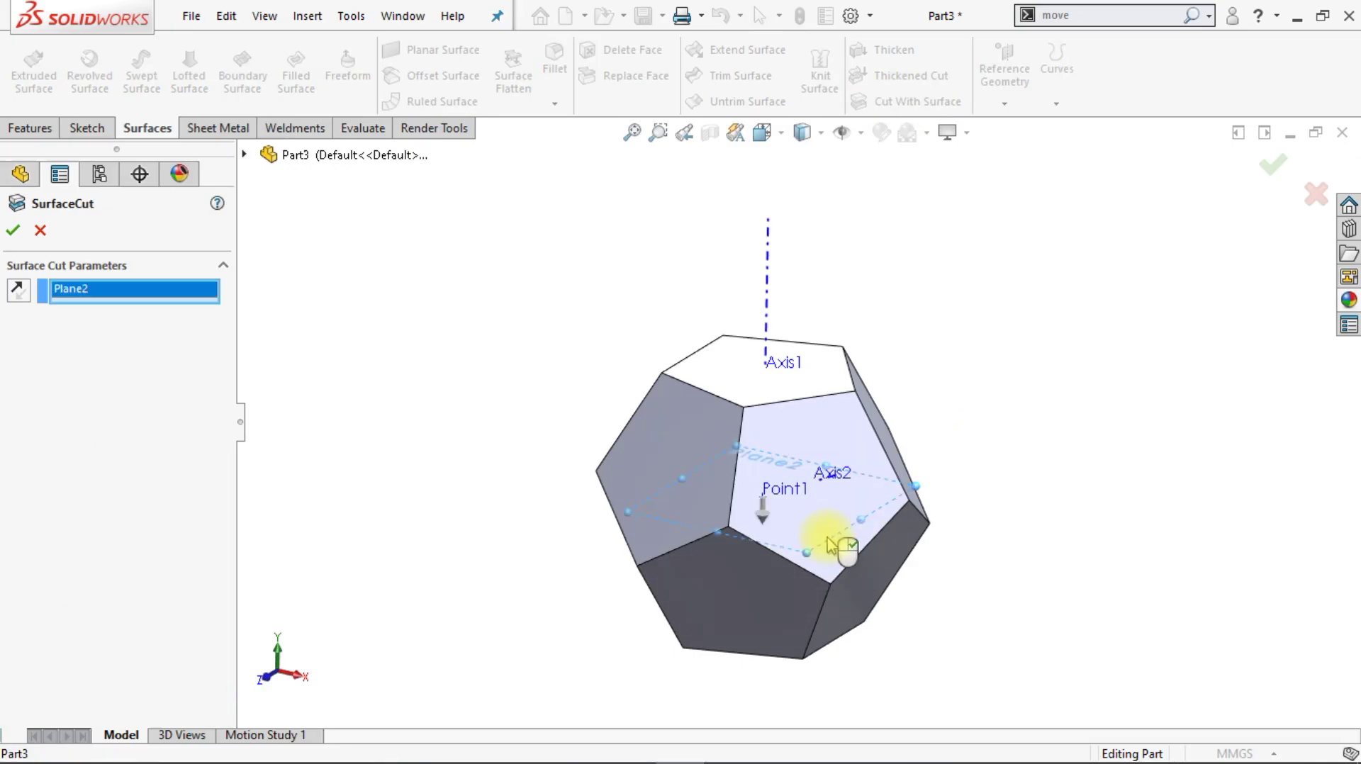
key(Up)
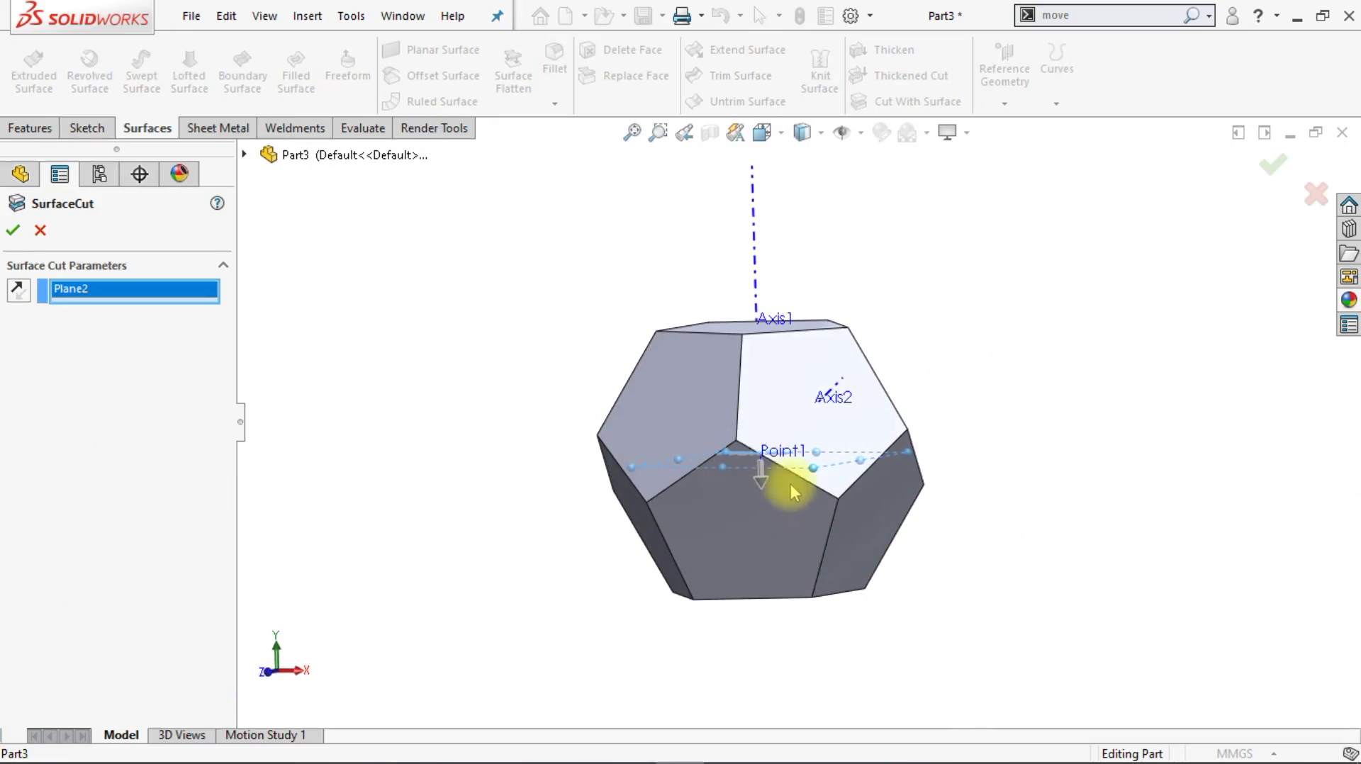
click(12, 234)
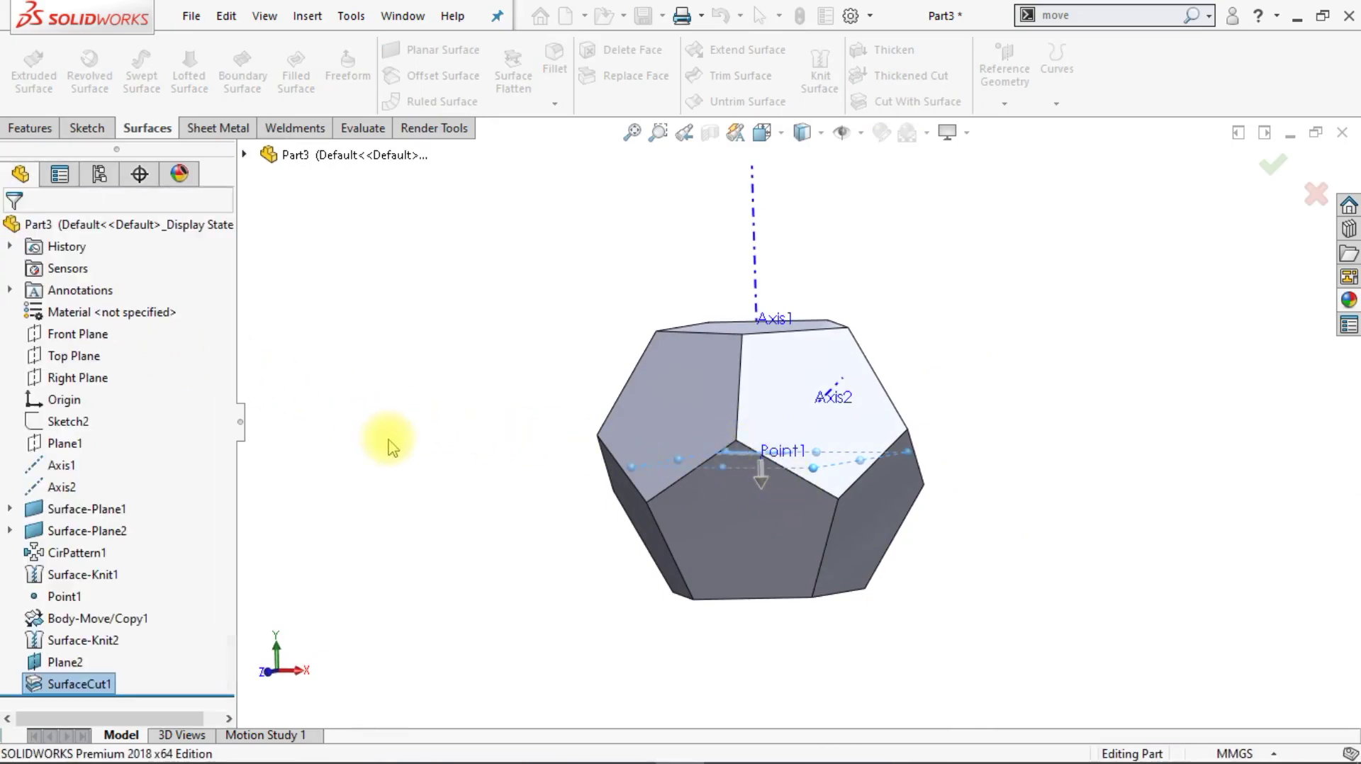
- Hide Plane2 in the feature tree and select the flat cut face
key(Up)
key(Up)
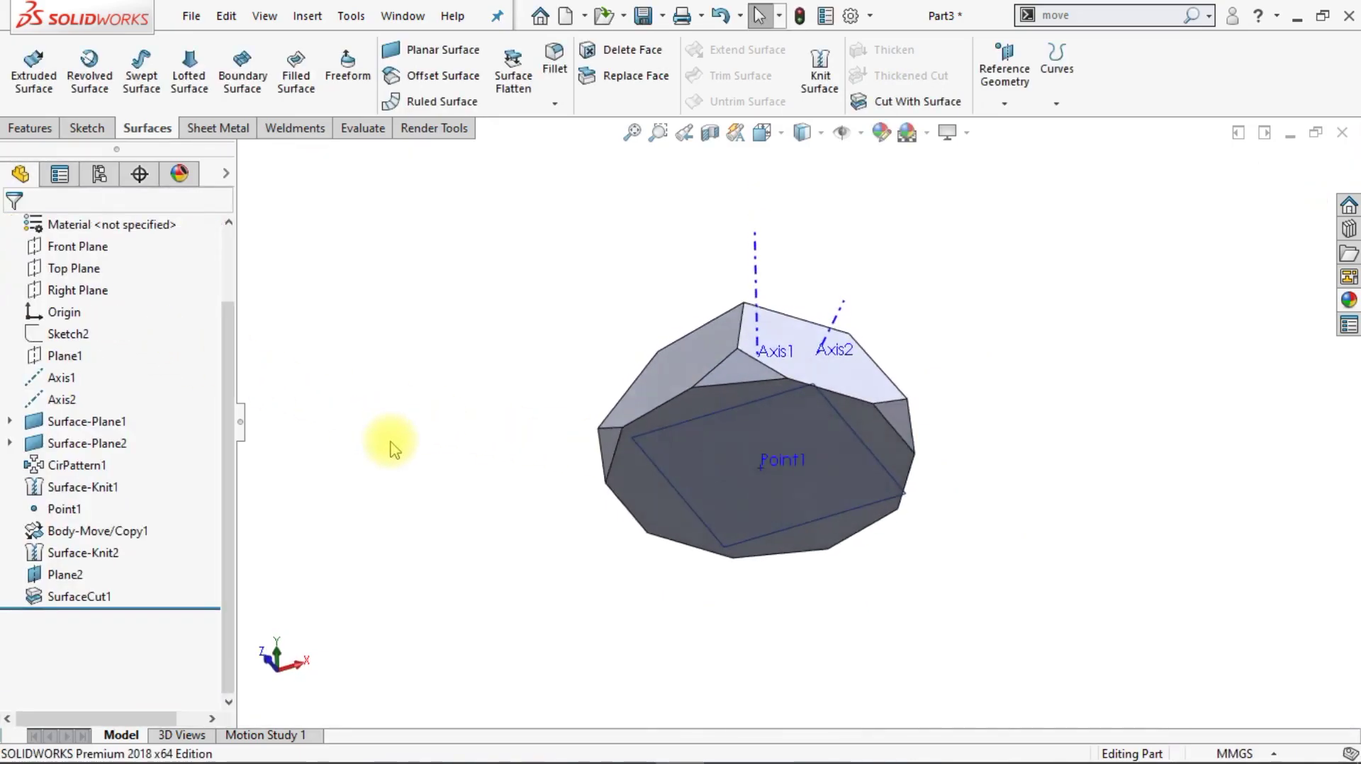
click(62, 575)
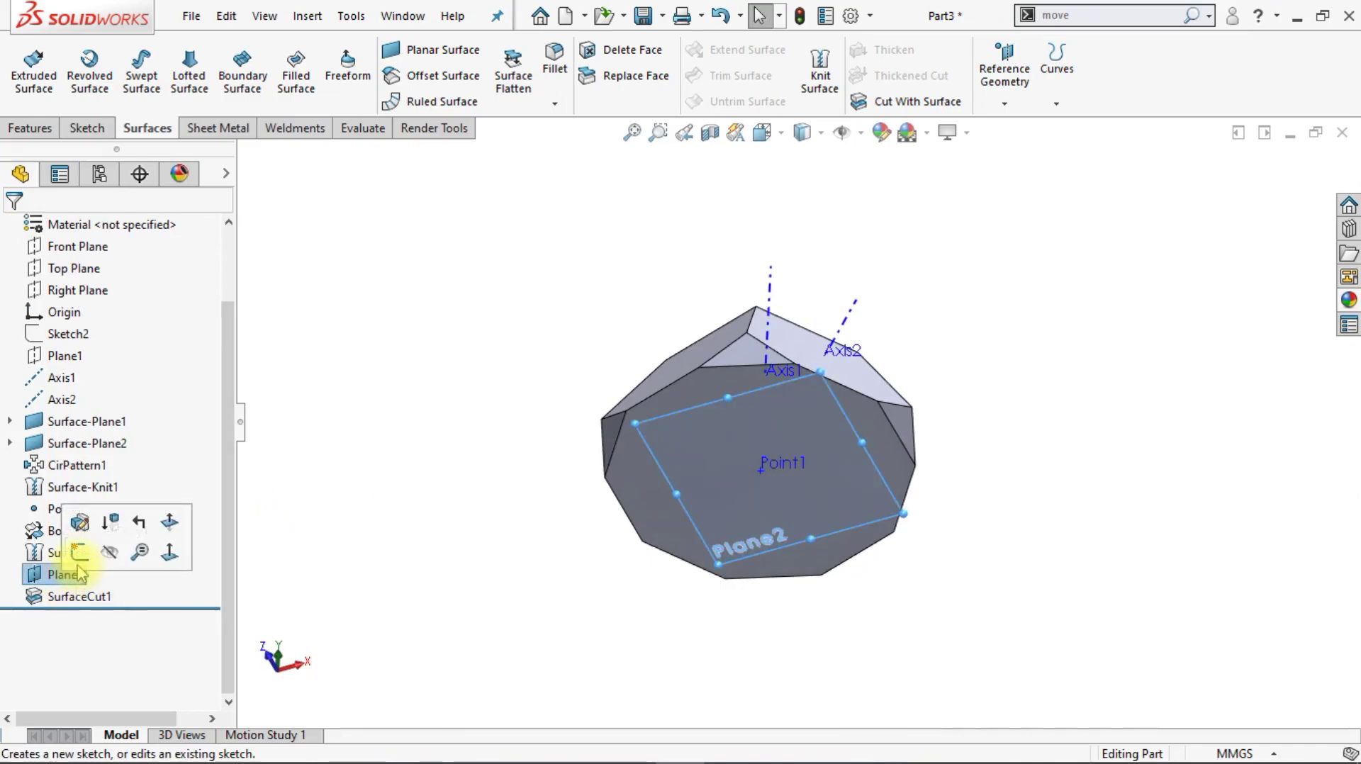
click(109, 547)
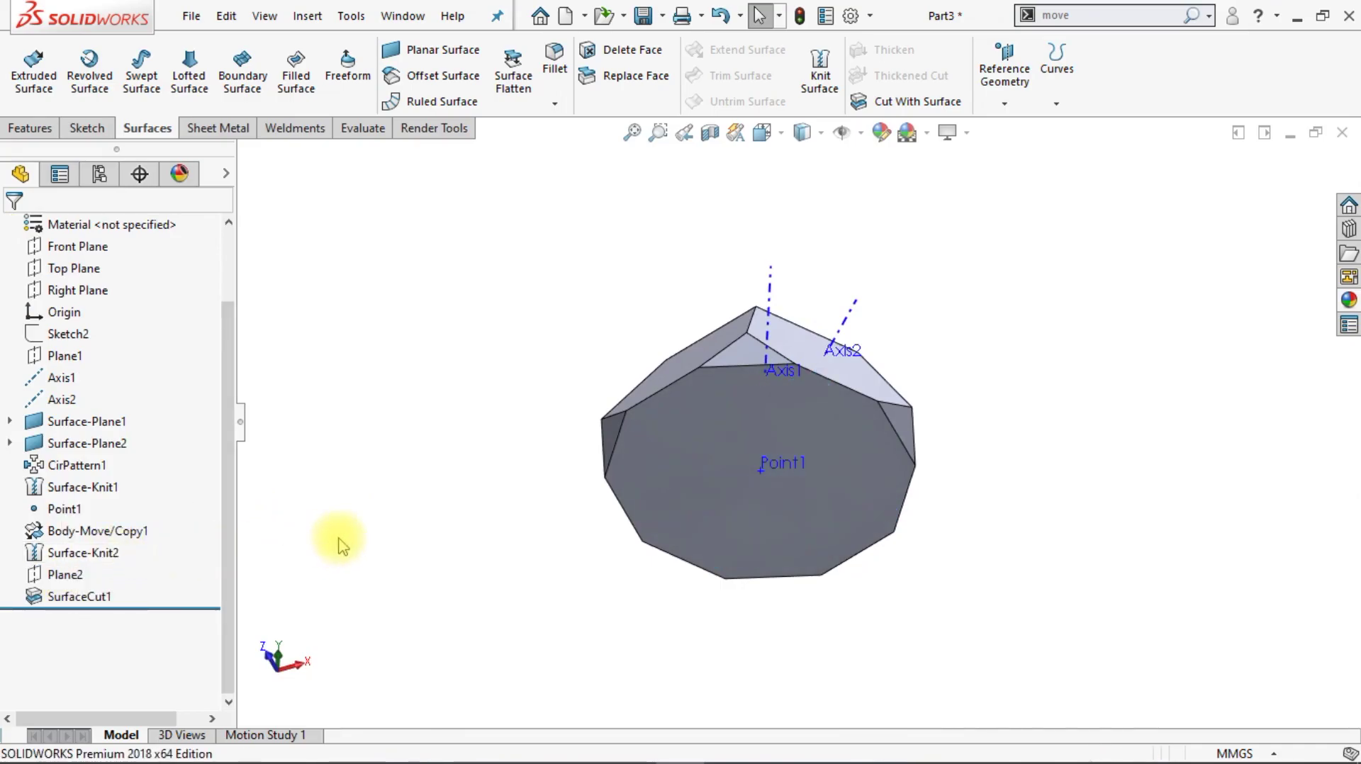
click(645, 503)
- Start a sketch on the cut face, view it Normal To, in Hidden Lines Visible style
click(740, 447)
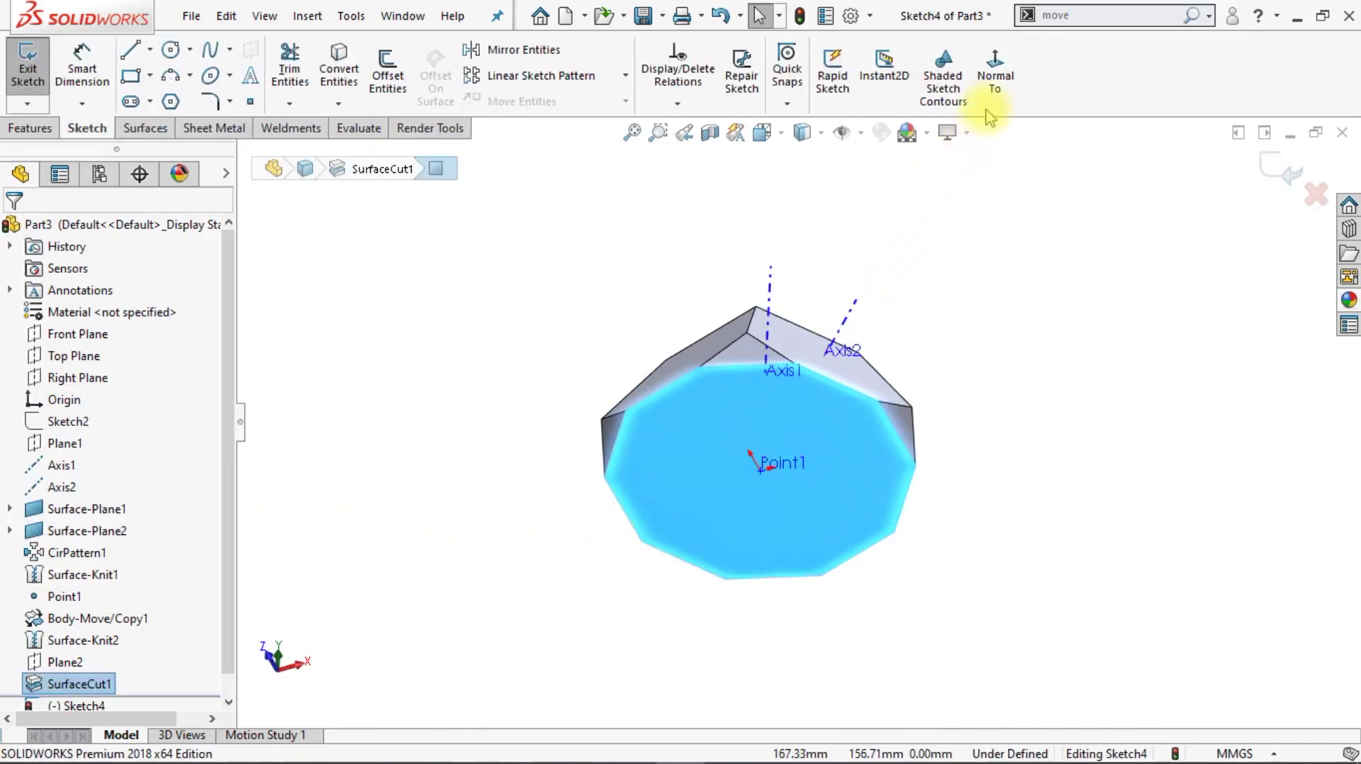
click(995, 74)
click(1126, 312)
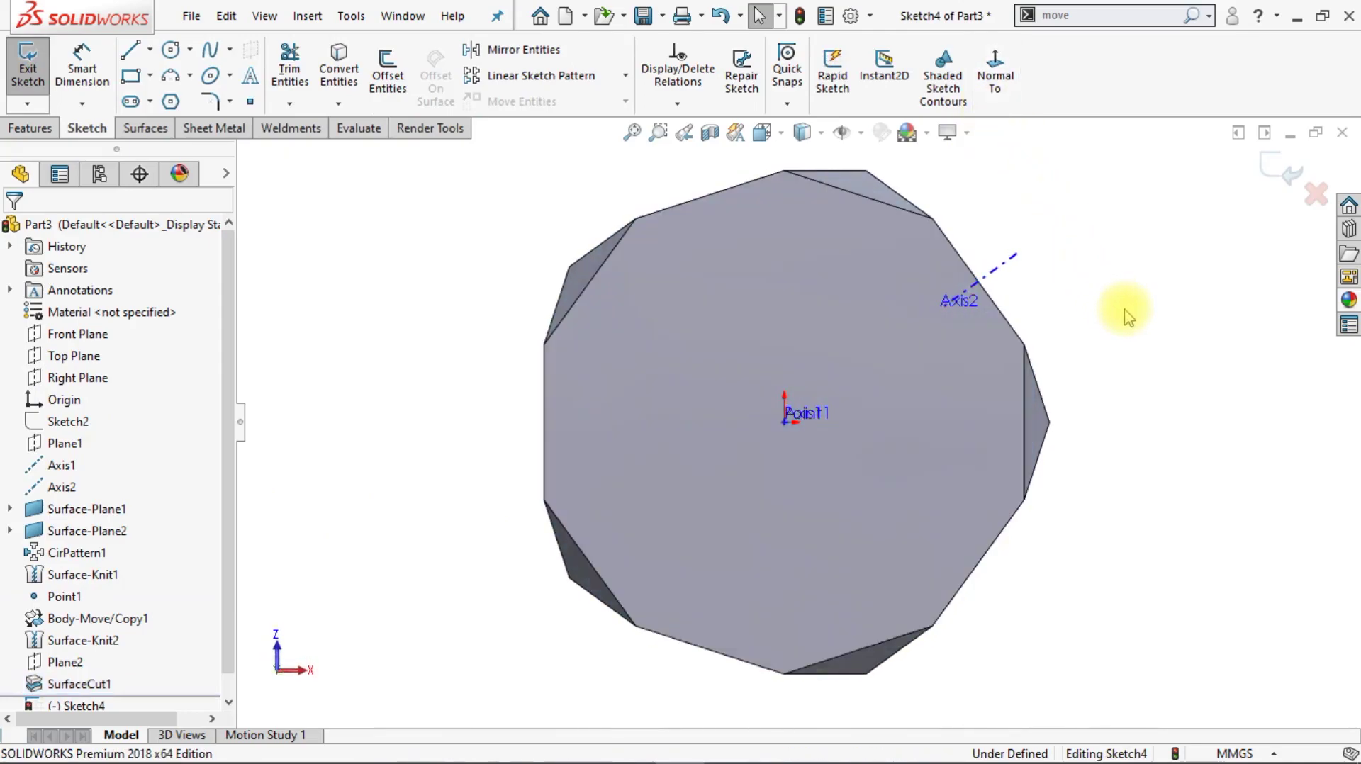
click(820, 132)
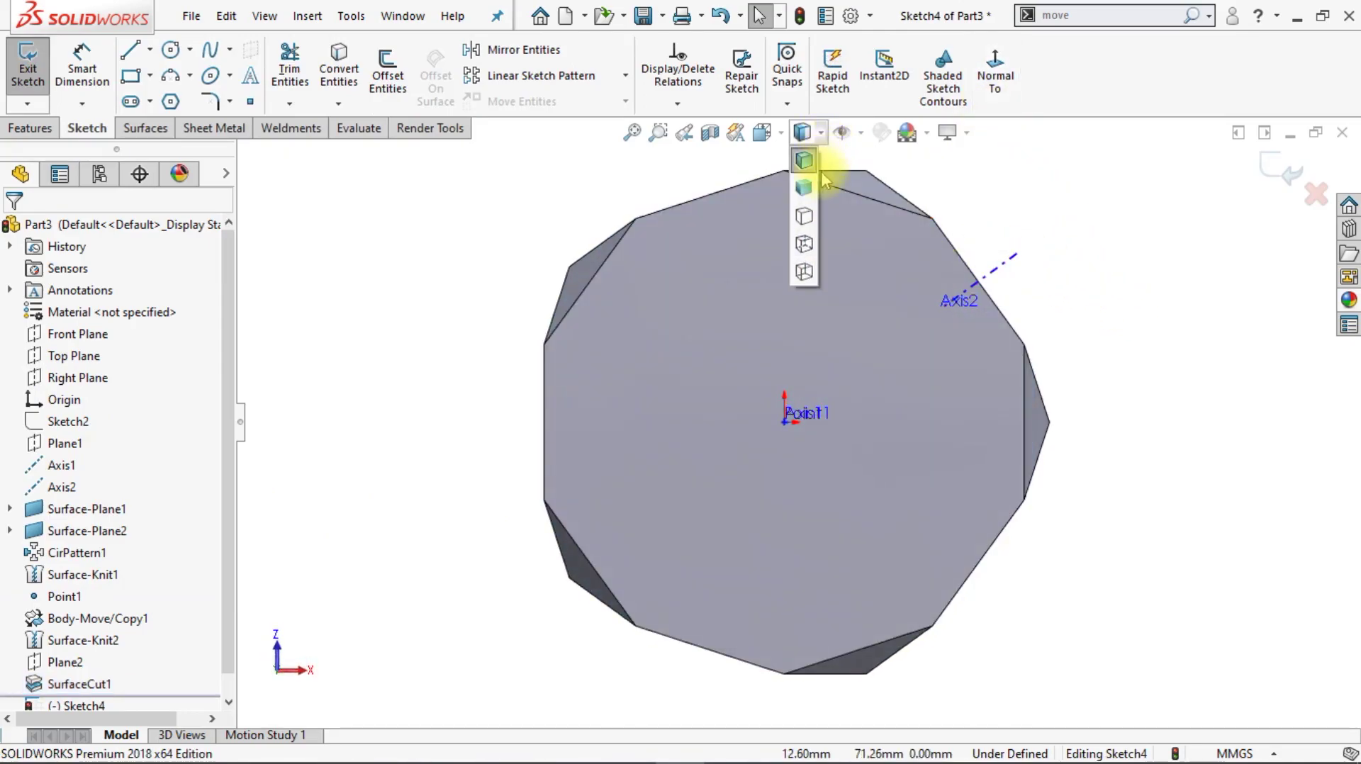
click(803, 219)
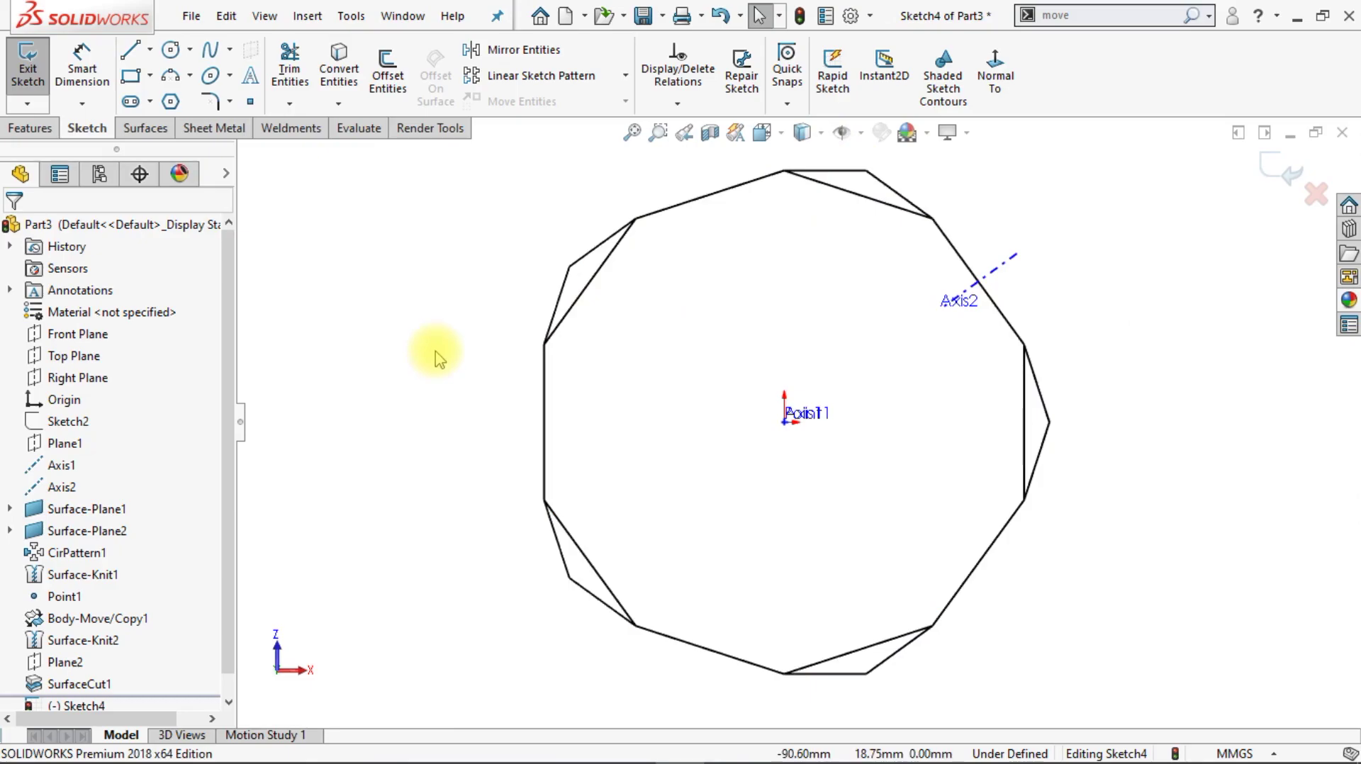
- Draw the first style spline over the polygon's top edge
key(f)
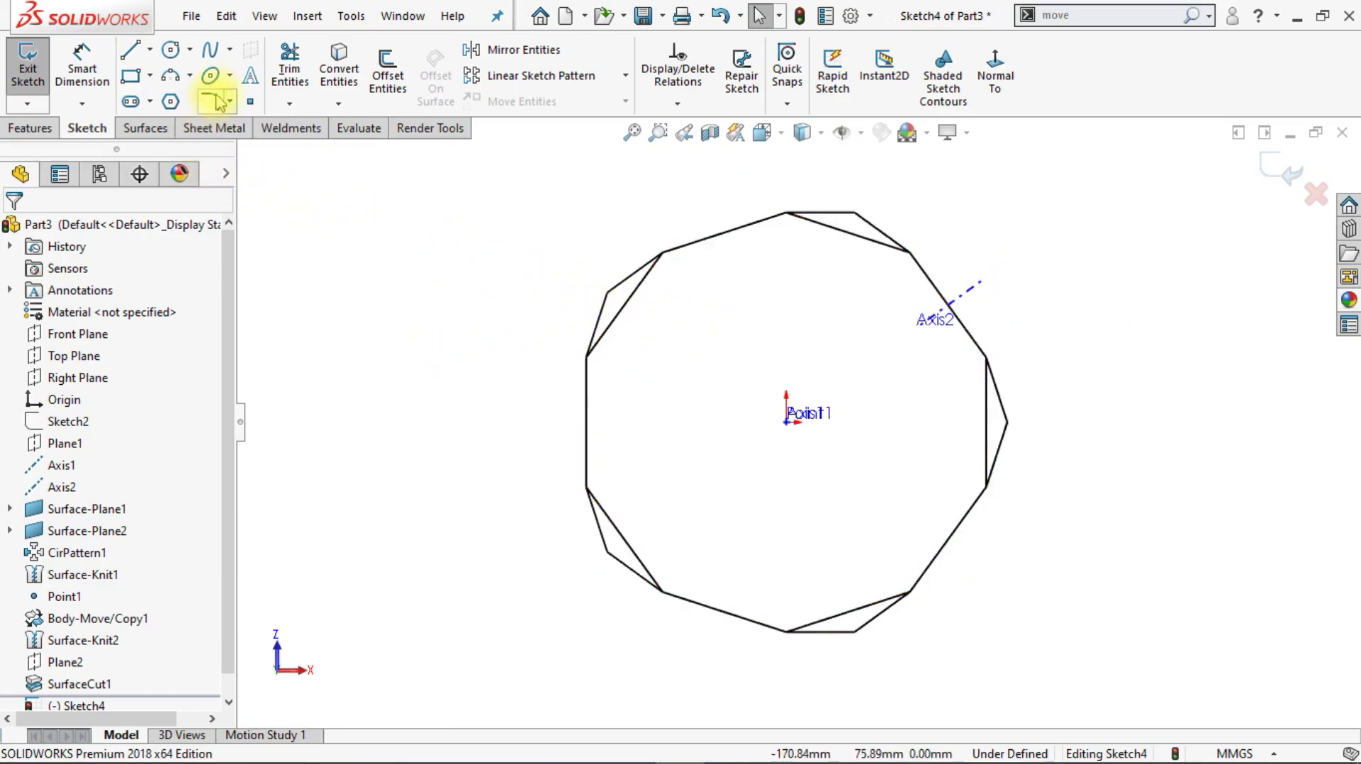
click(231, 49)
click(245, 100)
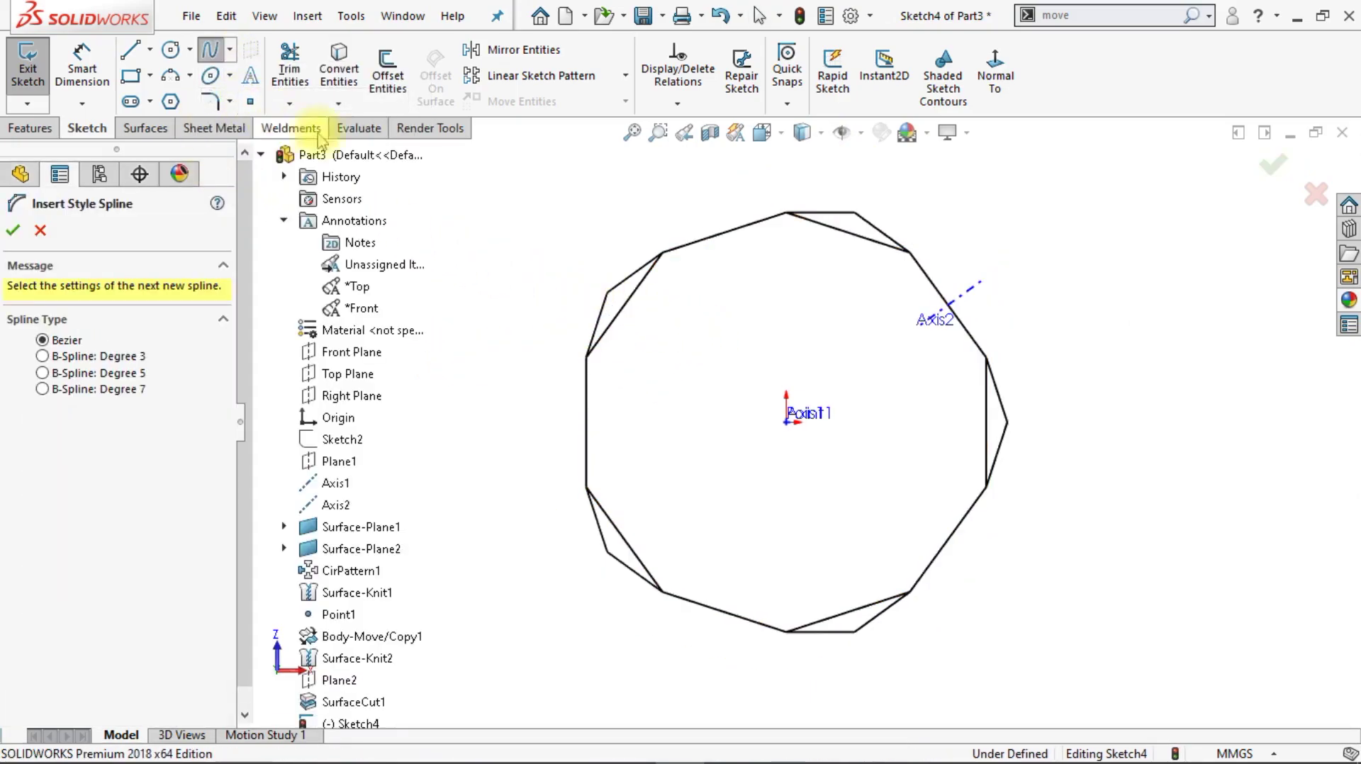
click(723, 233)
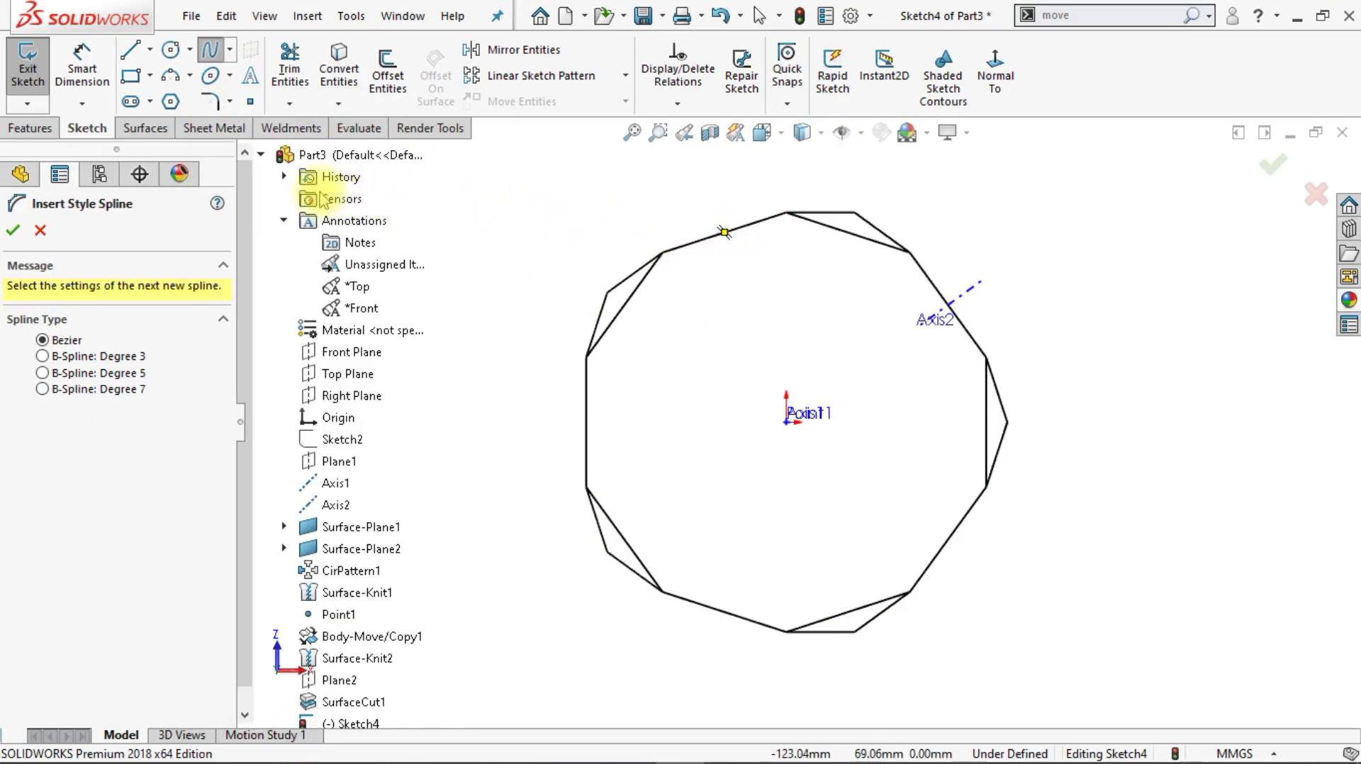
click(267, 160)
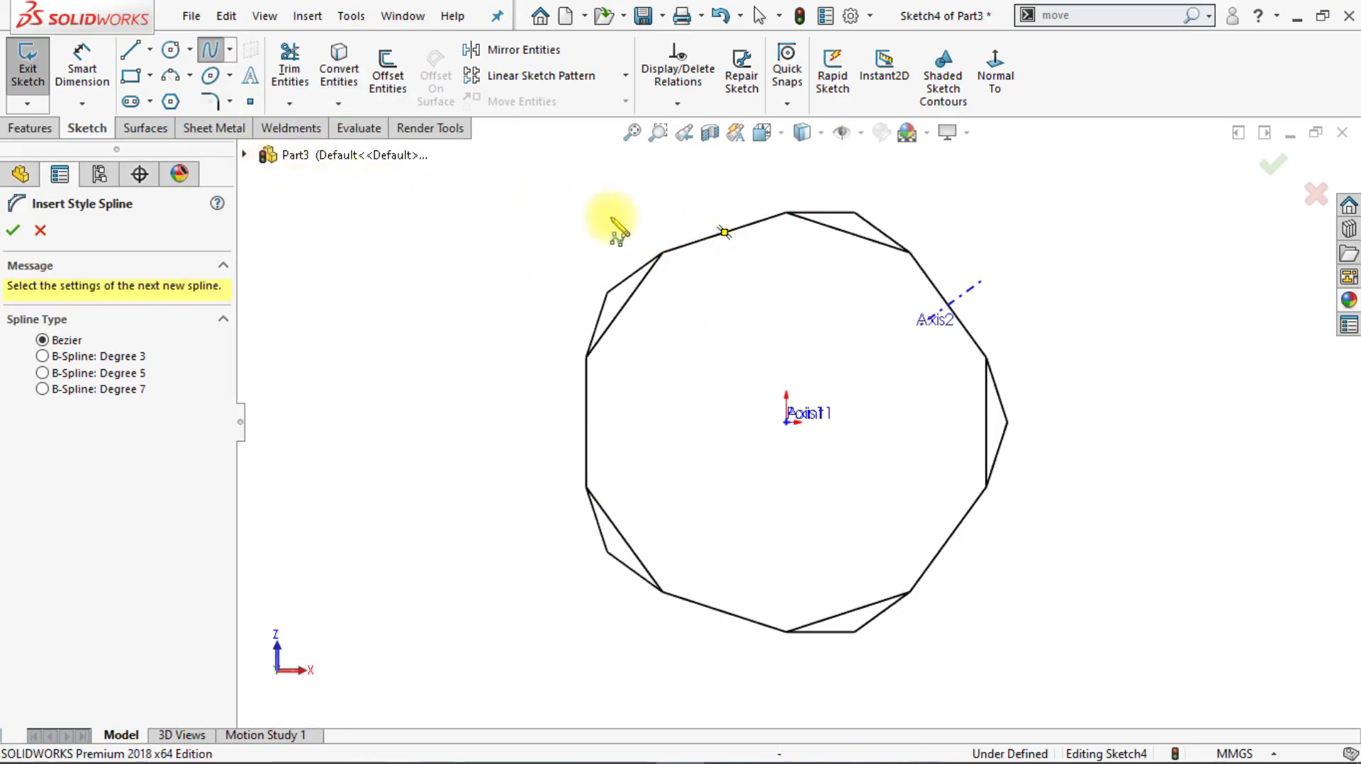
click(709, 232)
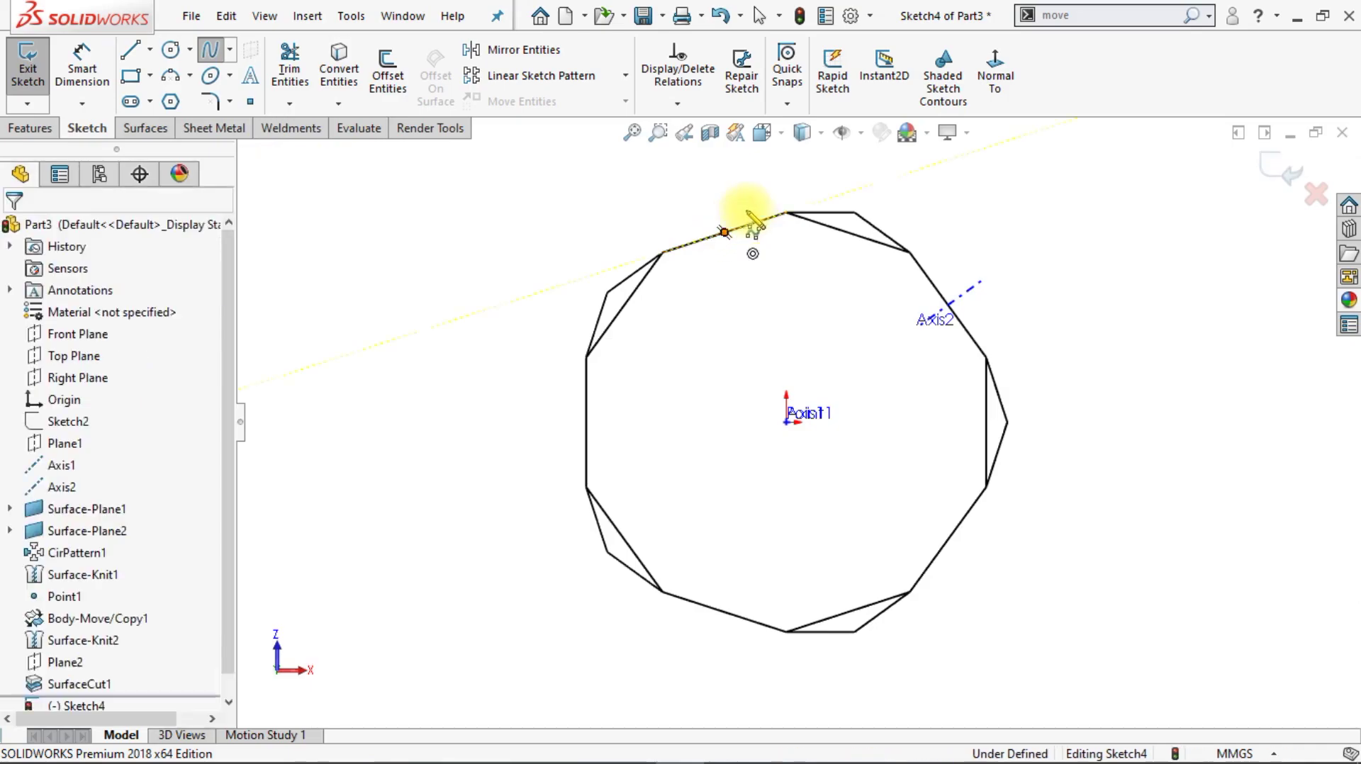
click(799, 155)
click(845, 226)
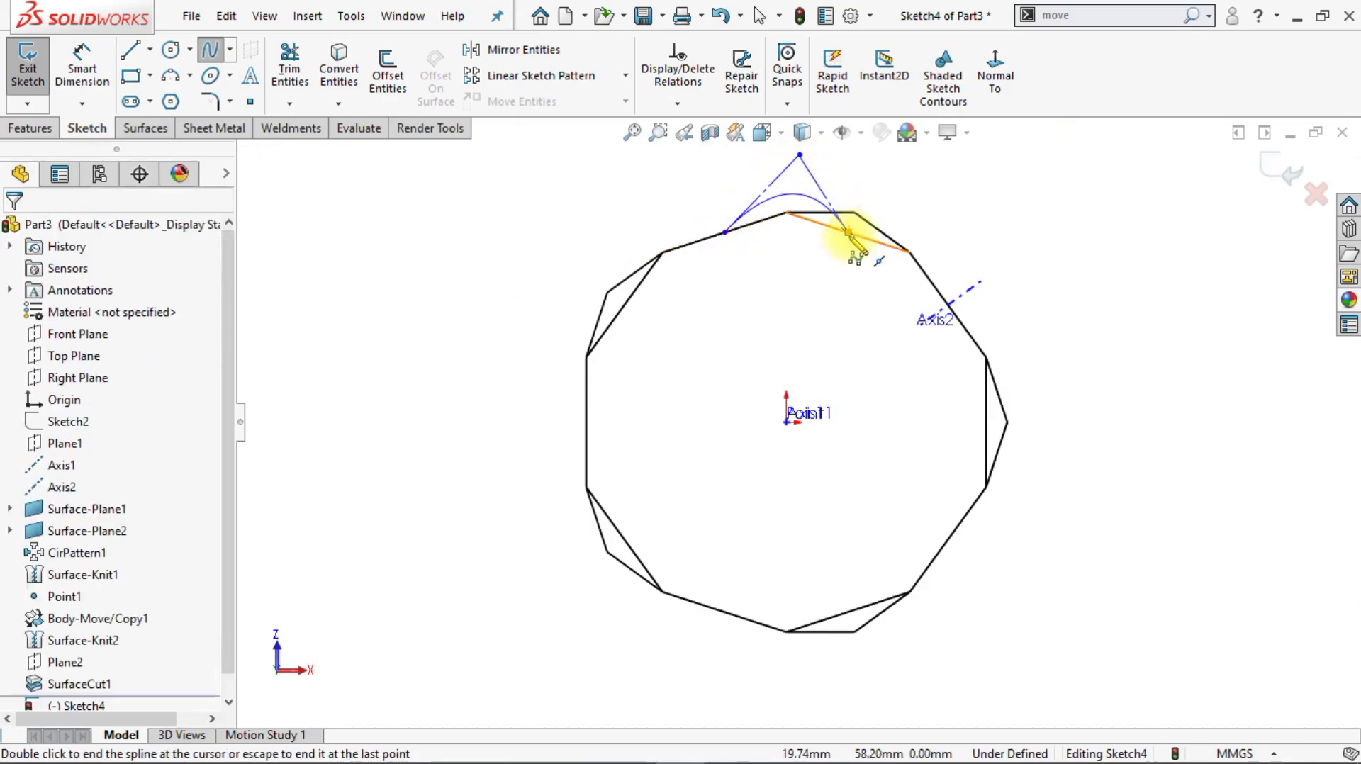
key(Escape)
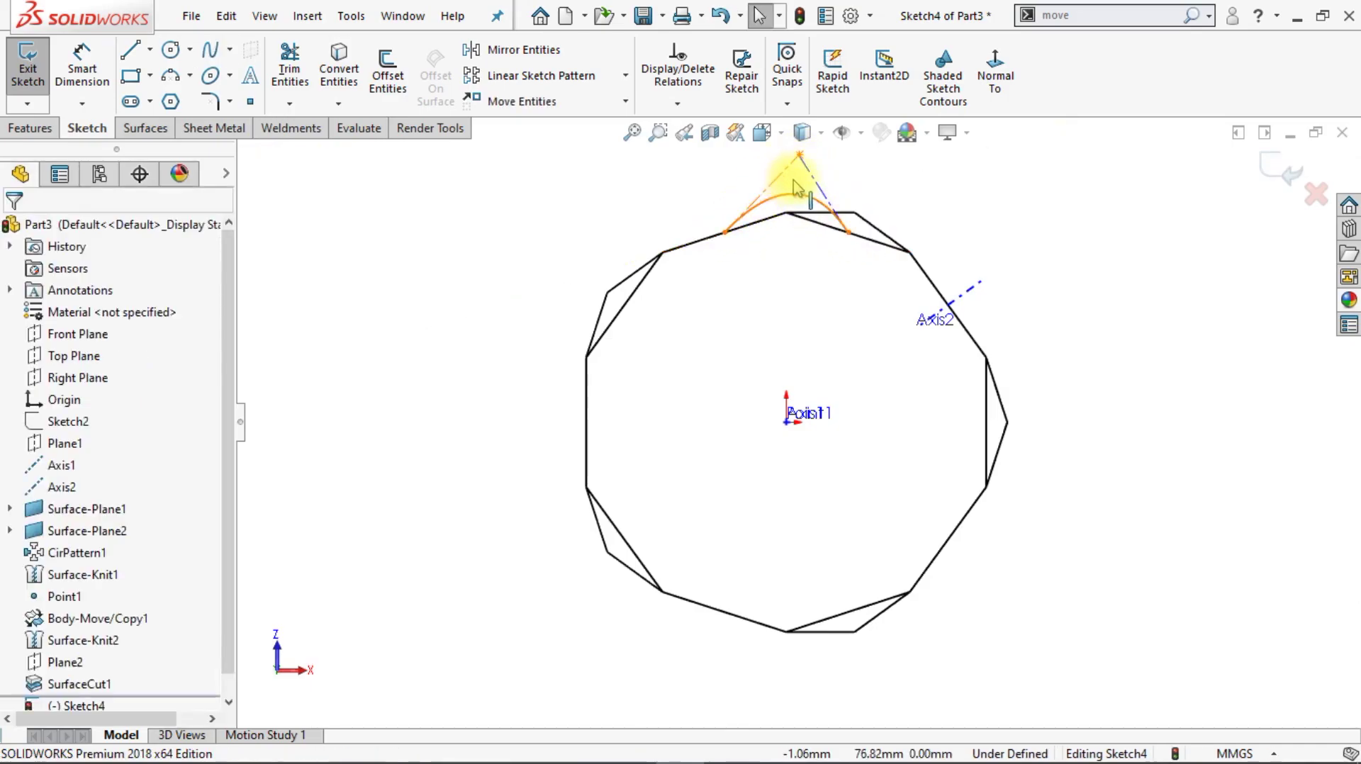
- Make the first spline's two handle lines equal length
click(815, 190)
ctrl+click(820, 191)
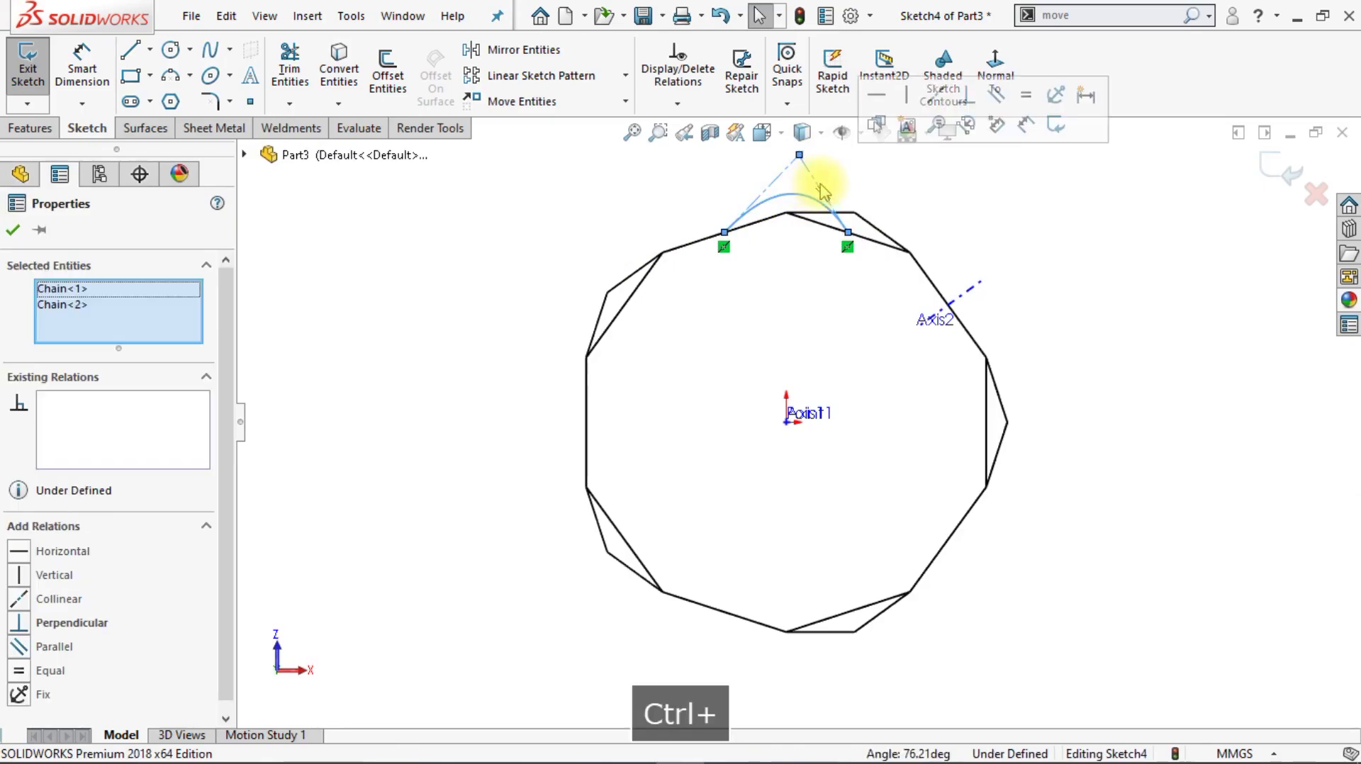
click(1022, 110)
click(951, 264)
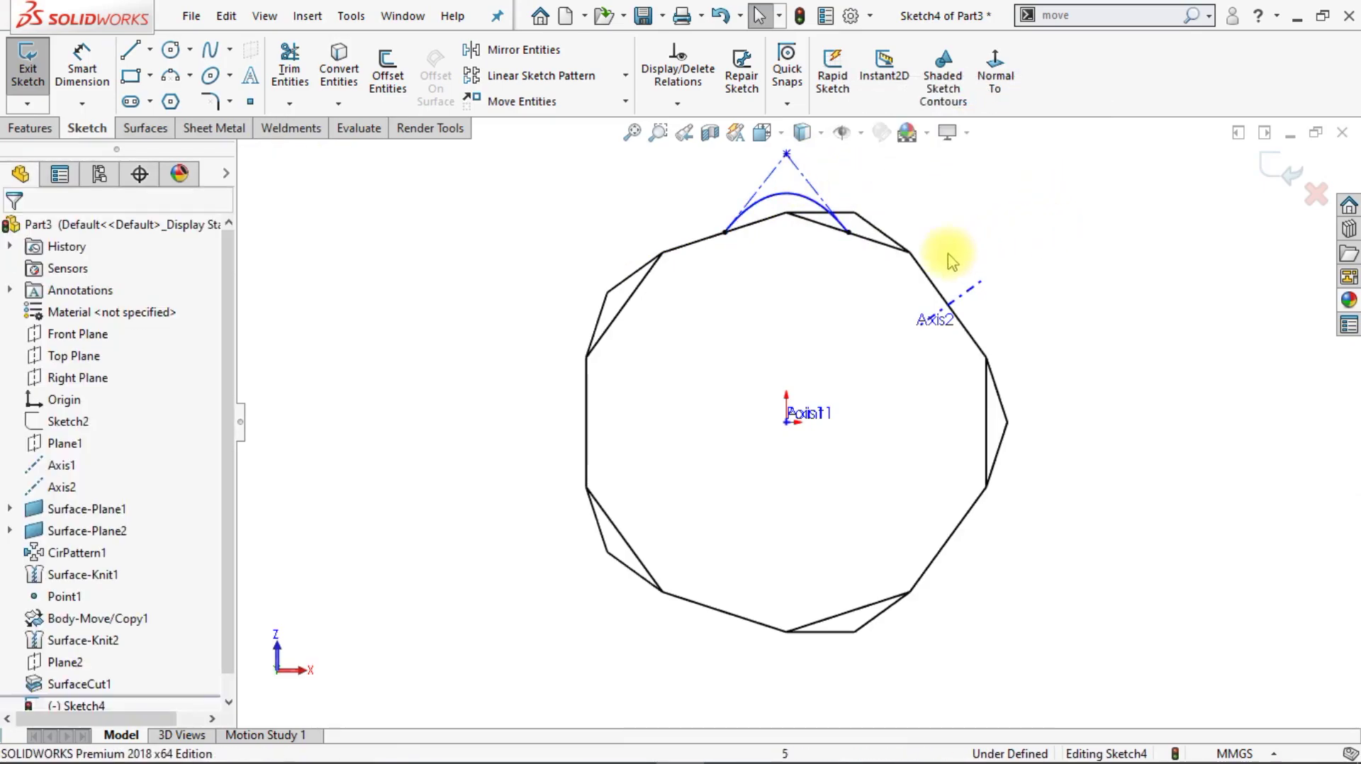
- Dimension the angle between the first spline's handle lines to 72°
scroll(798, 209, down, 3)
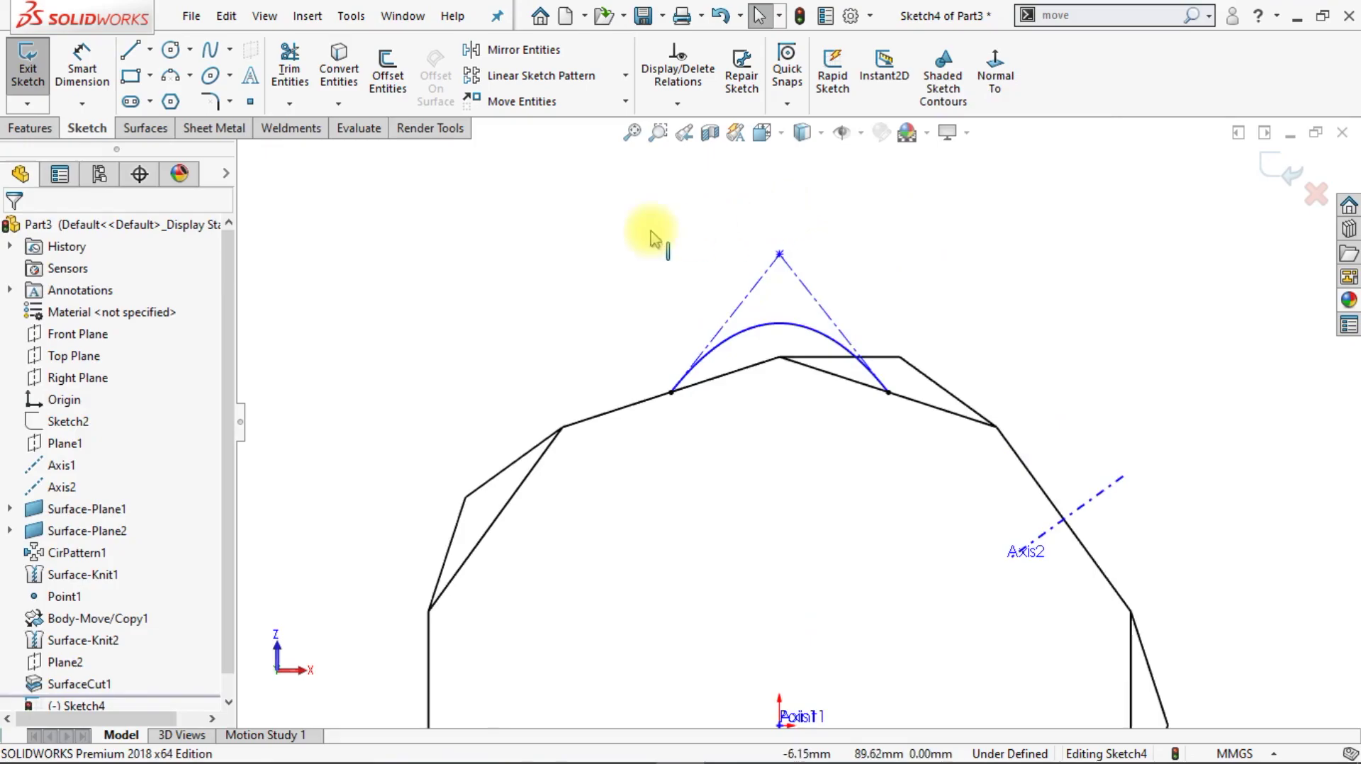
click(85, 95)
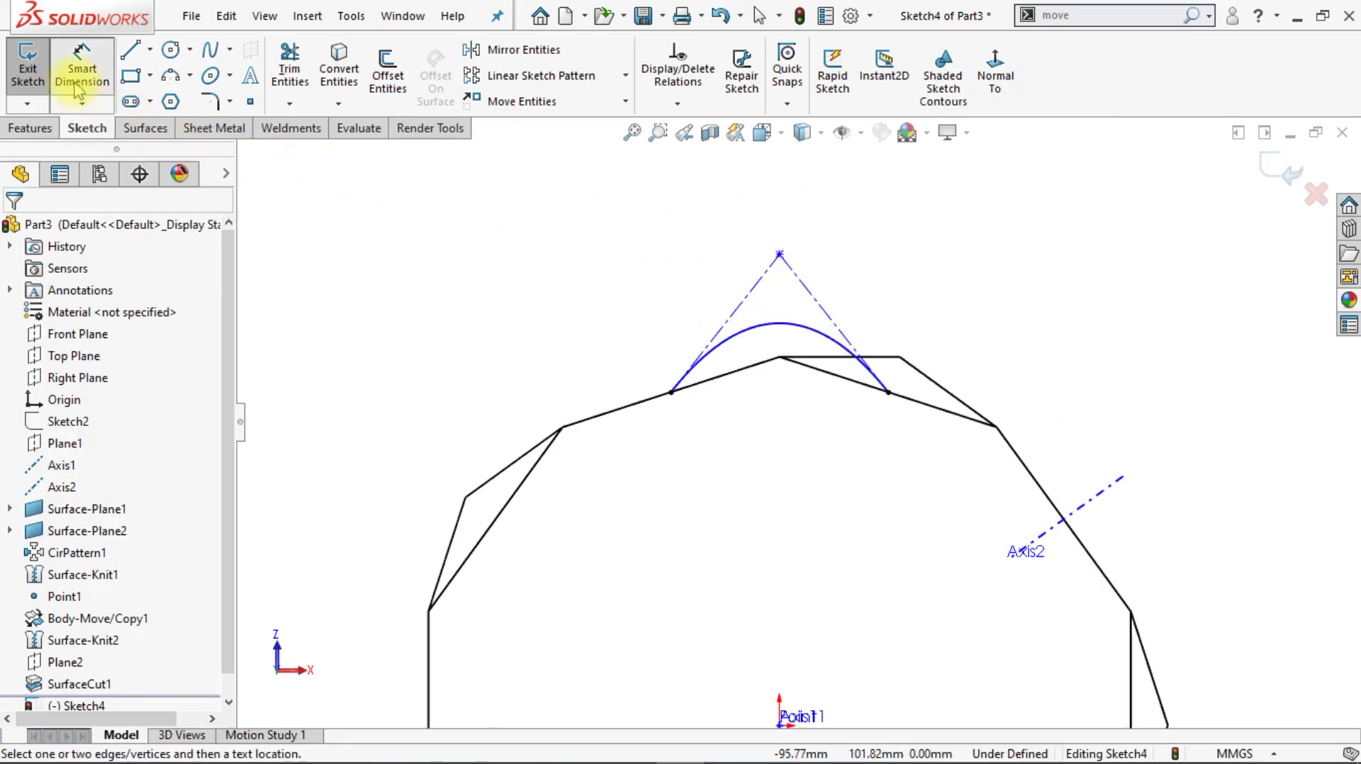
click(757, 291)
click(801, 288)
click(784, 294)
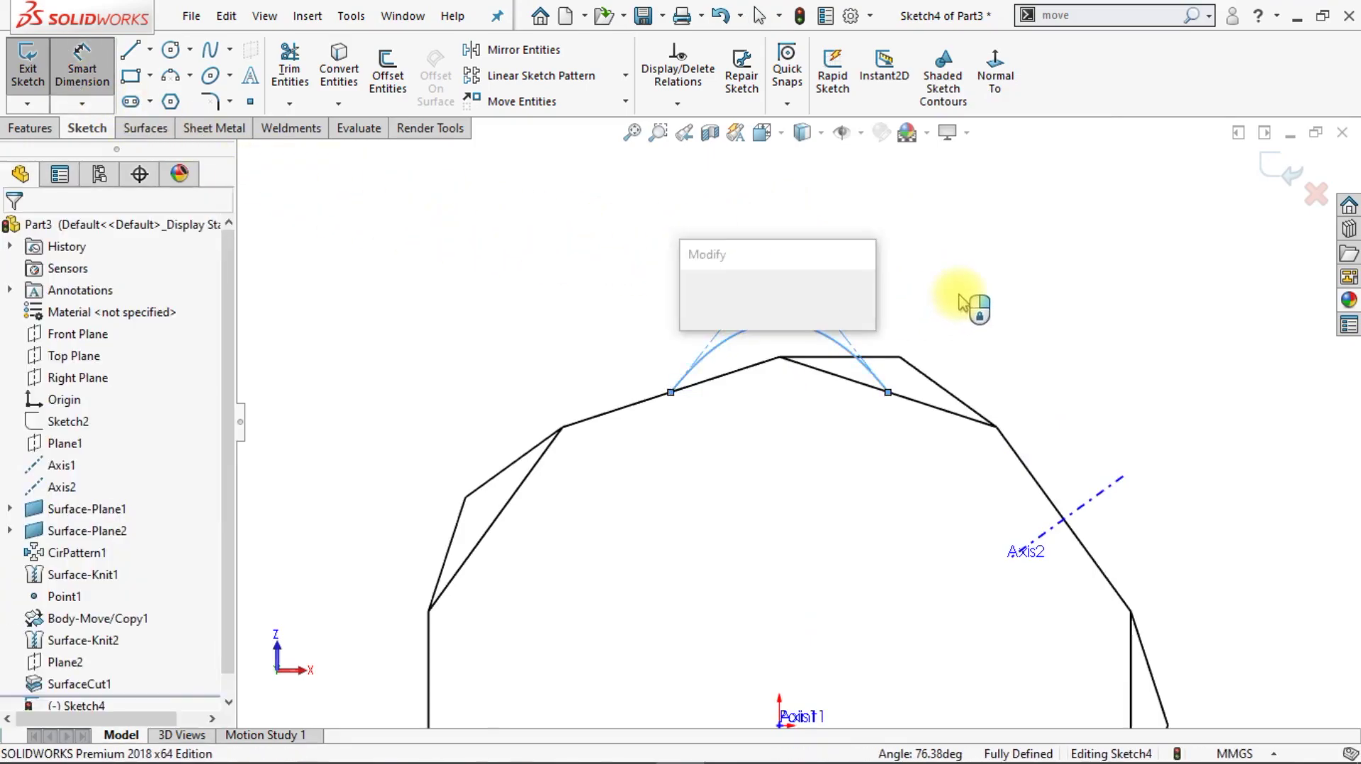
text(76.38325696deg)
key(Return)
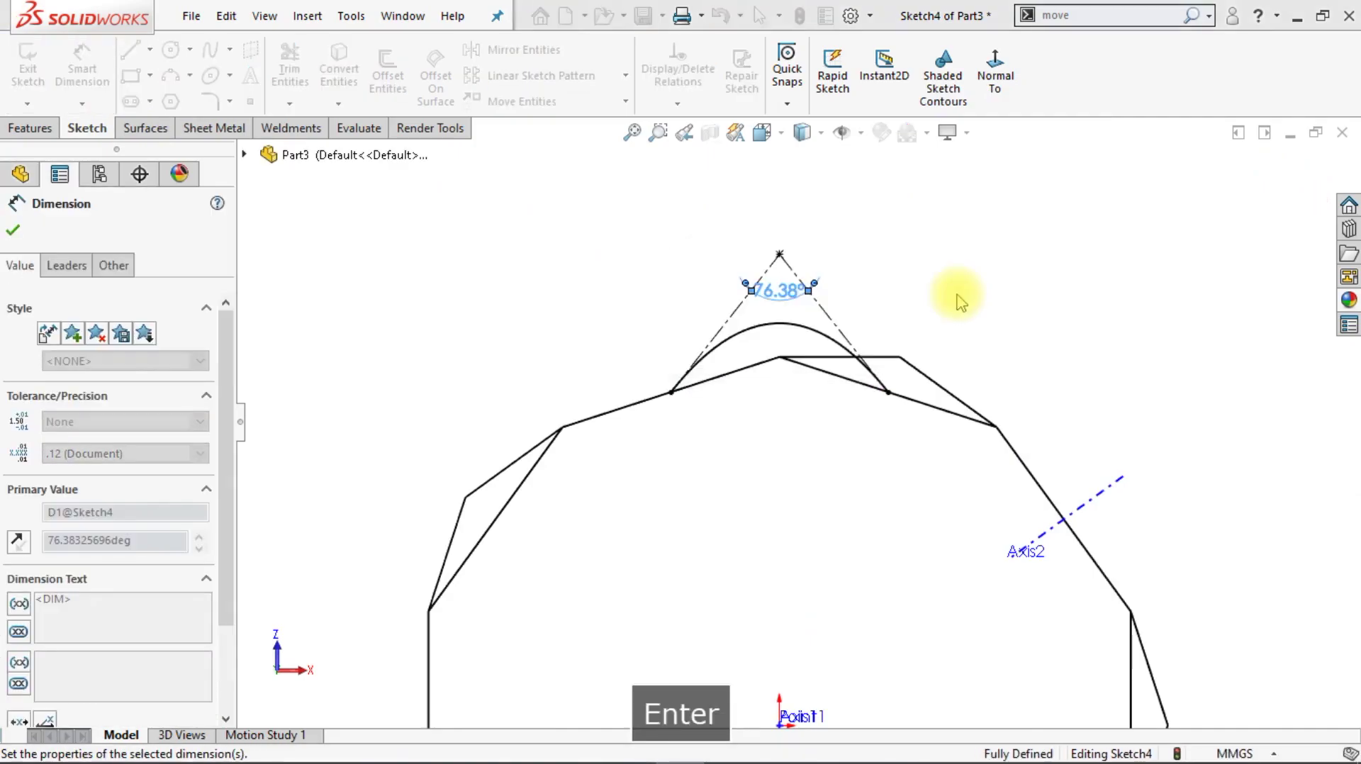
click(958, 298)
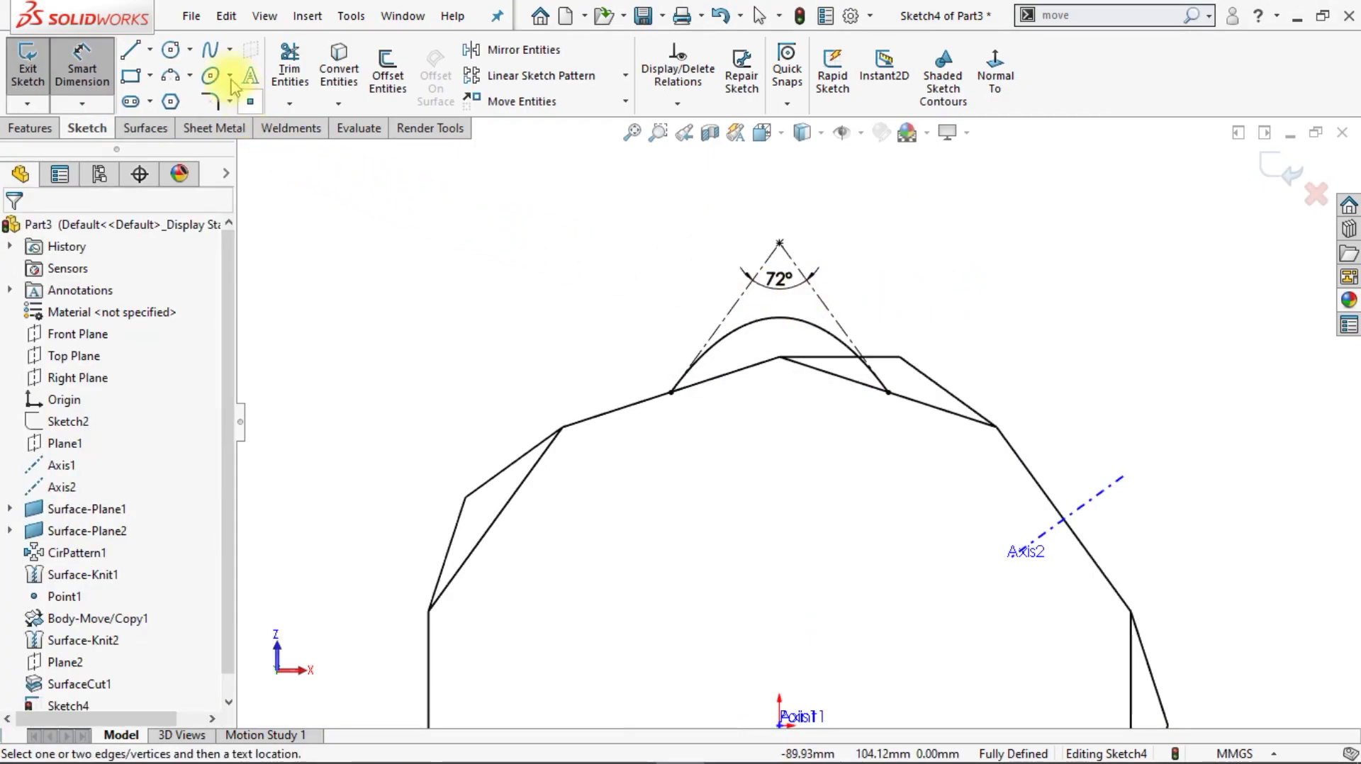
- Draw a second style spline along the left edge, ending at the first spline's start
click(230, 49)
click(220, 100)
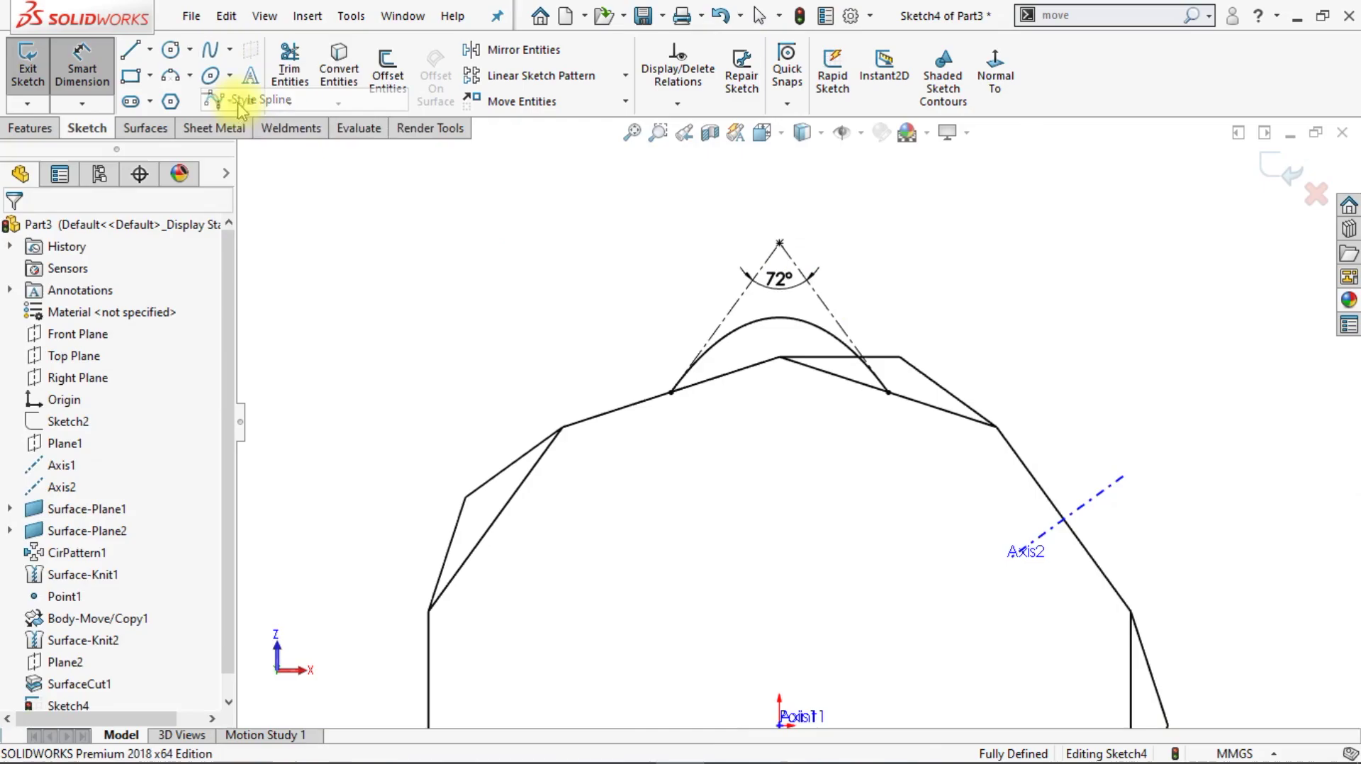
click(494, 519)
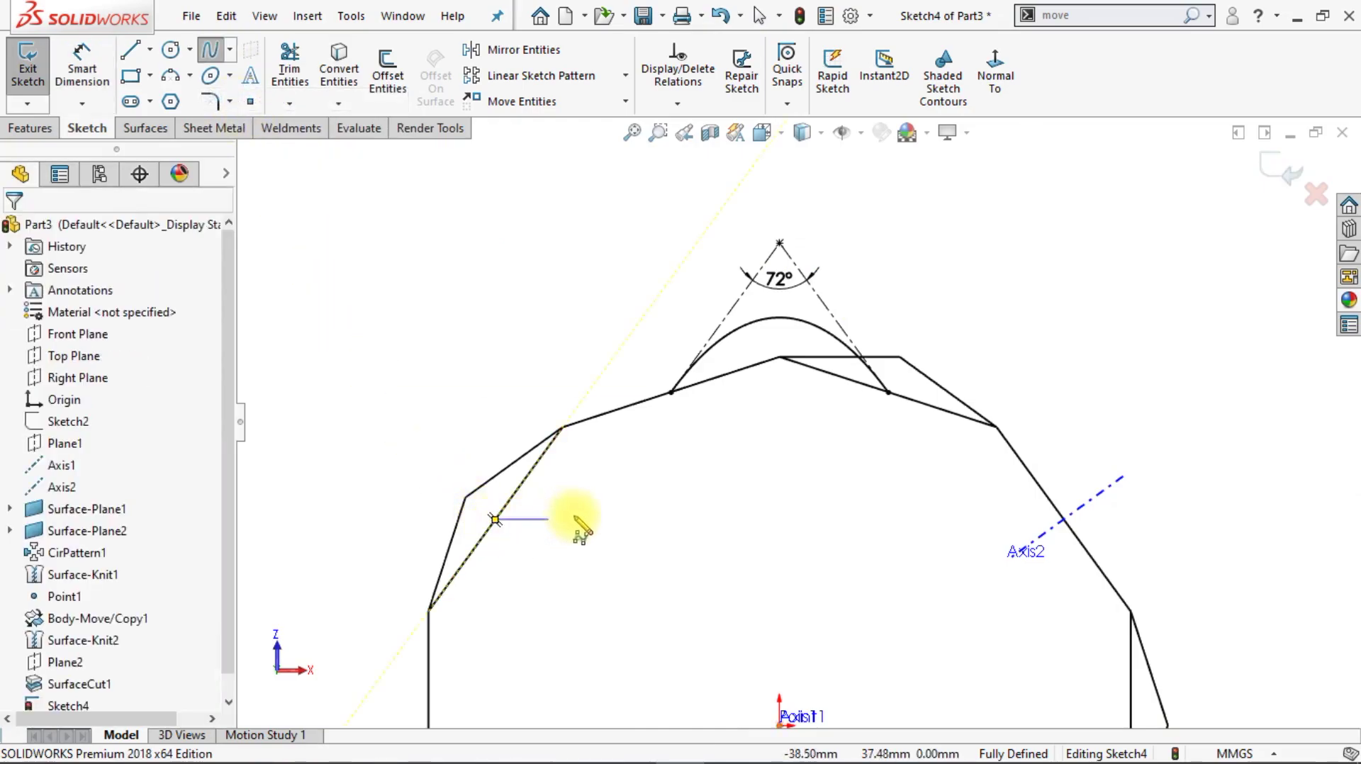
click(654, 539)
click(670, 392)
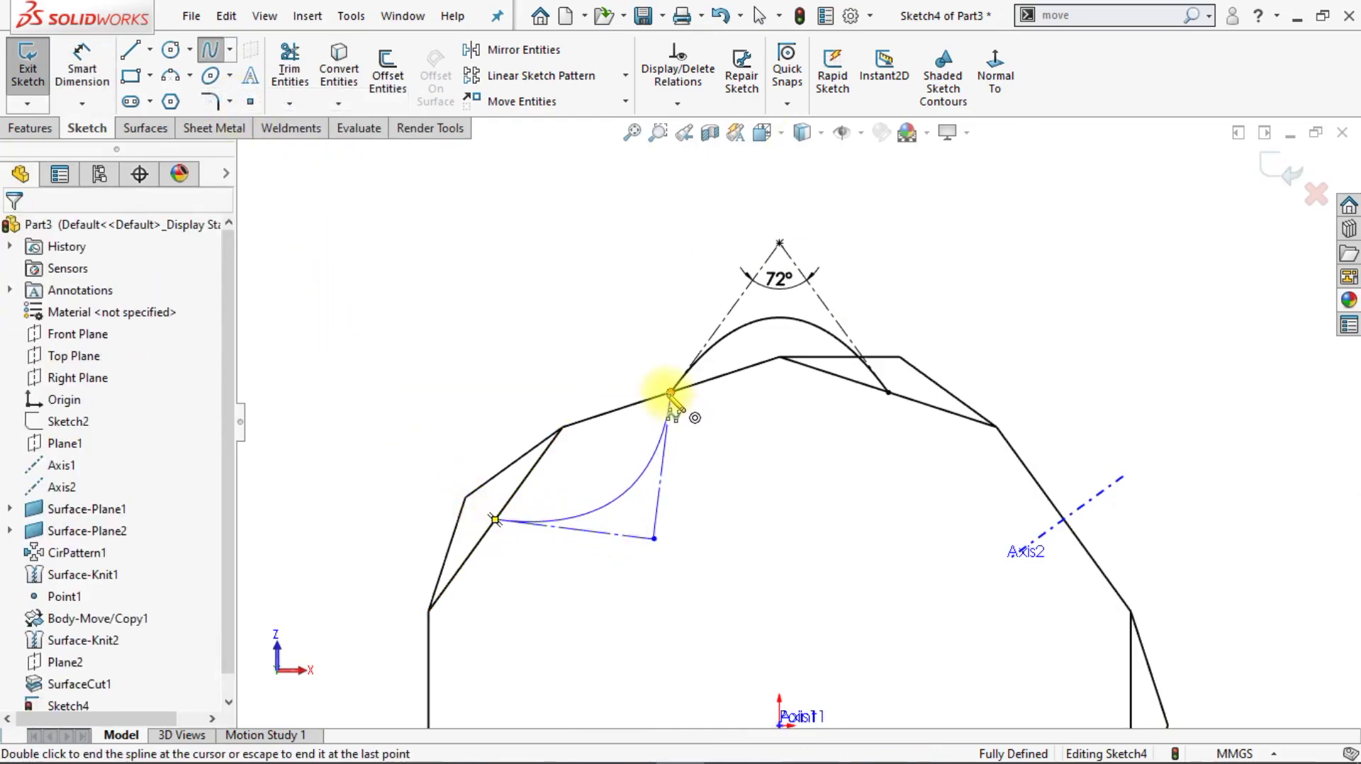
key(Escape)
- Make the second spline's handle lines equal length
click(574, 530)
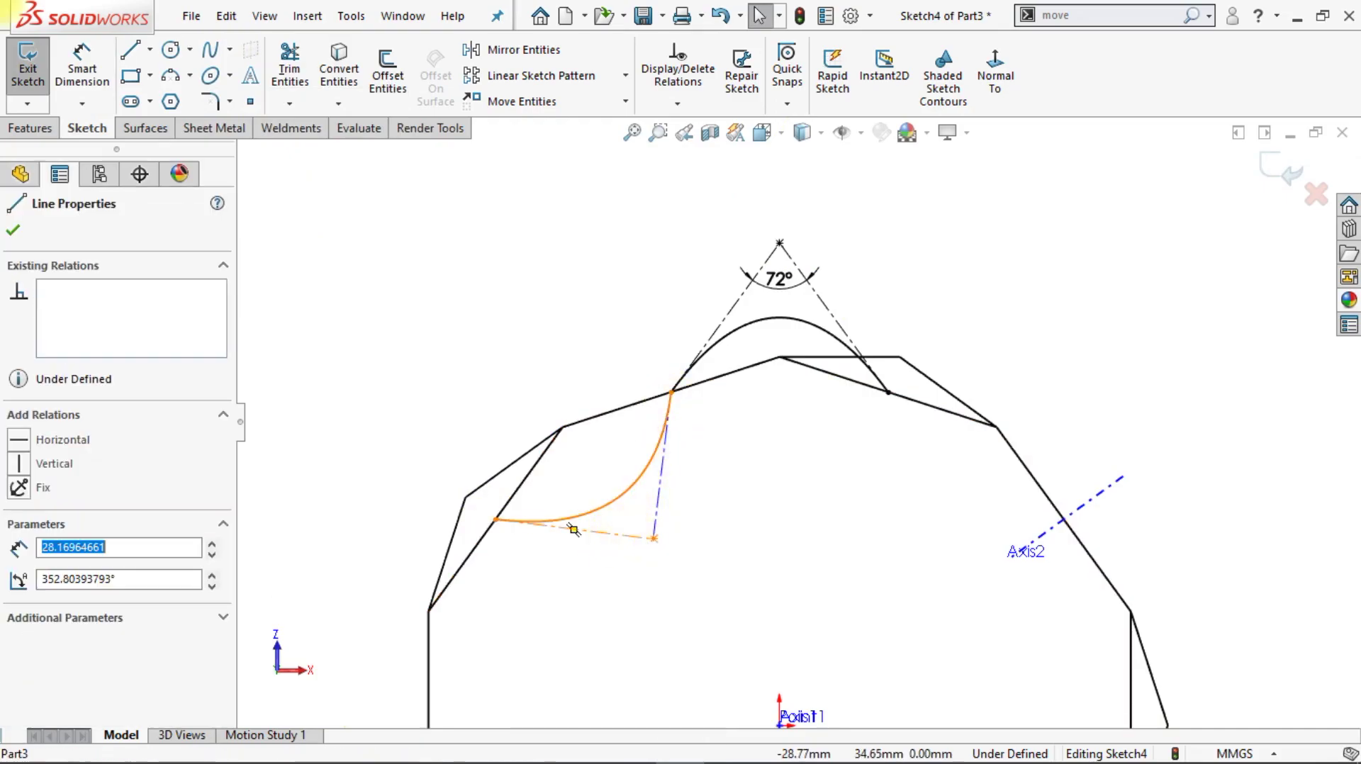
ctrl+double_click(662, 523)
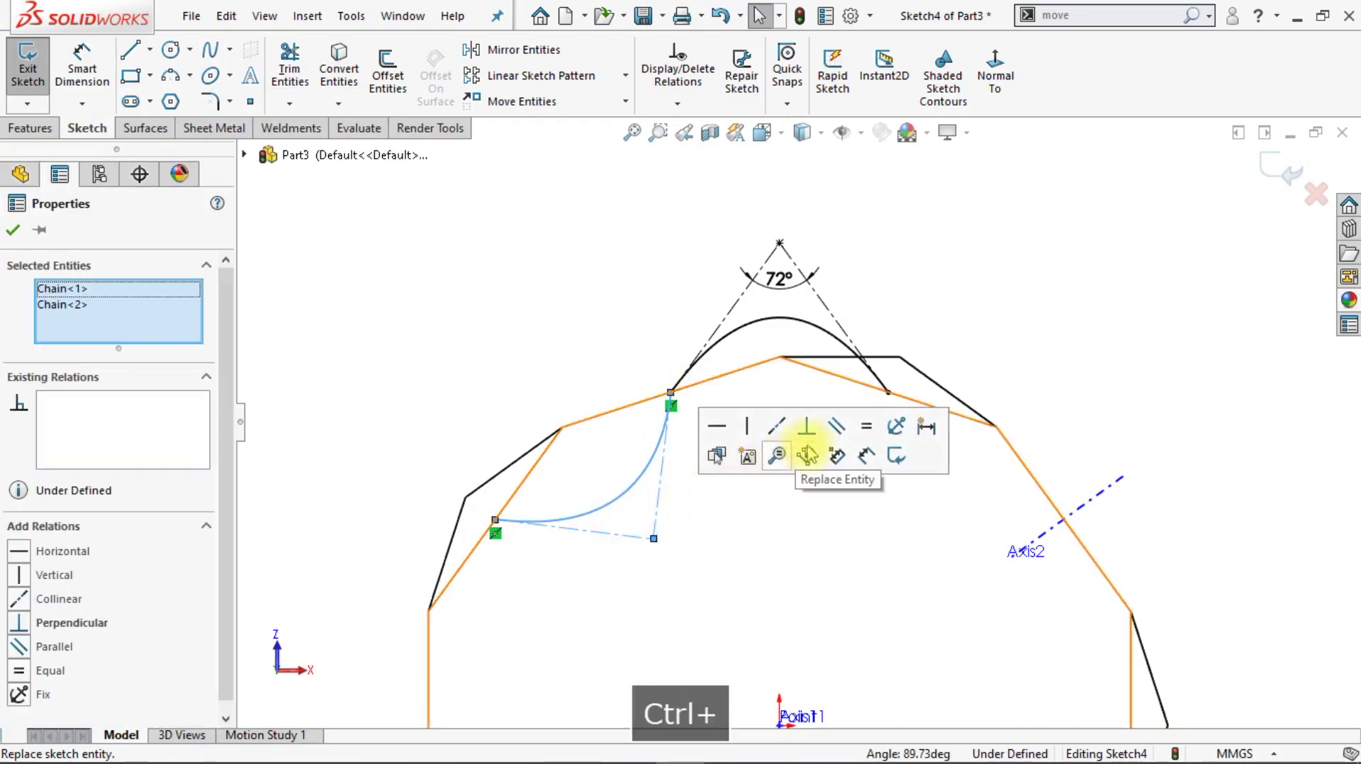
click(869, 435)
click(797, 540)
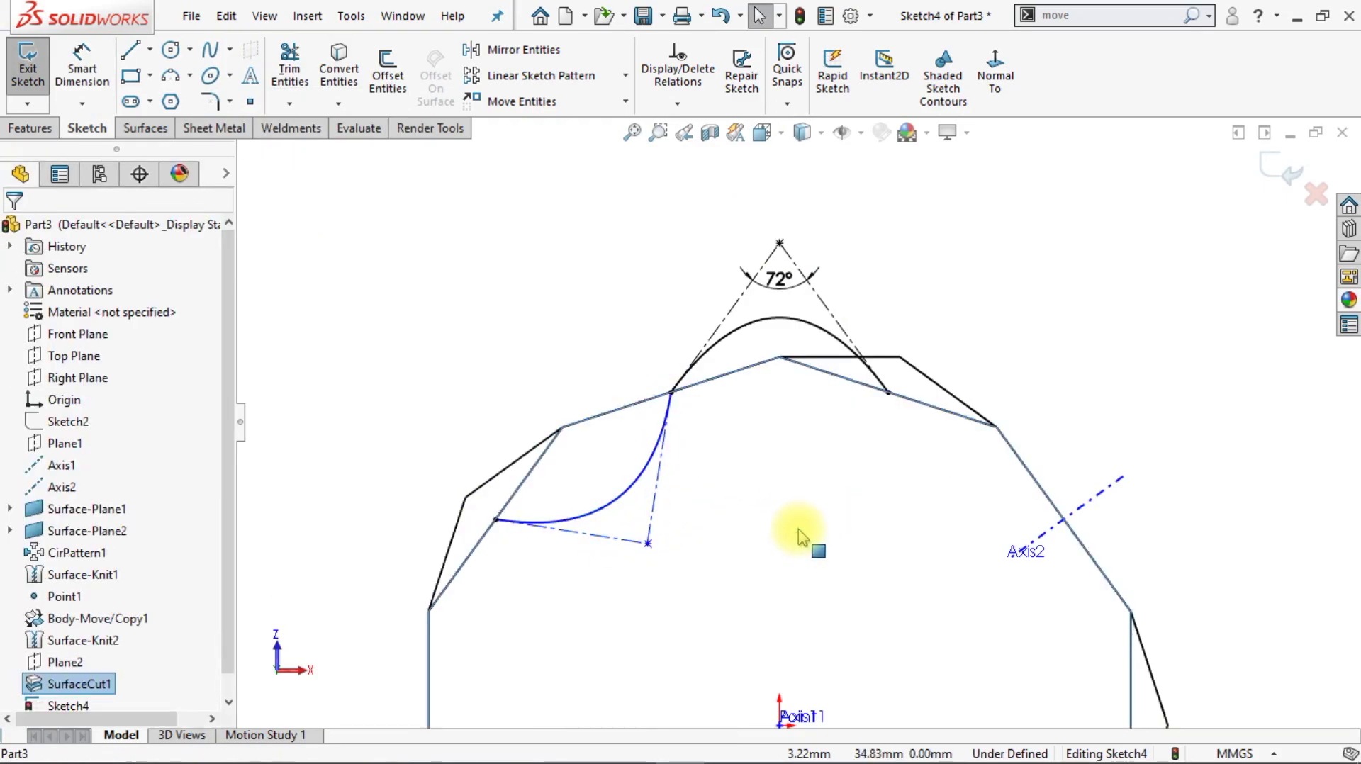
- Make the two splines tangent to each other and fit the sketch in view
click(642, 488)
ctrl+click(740, 339)
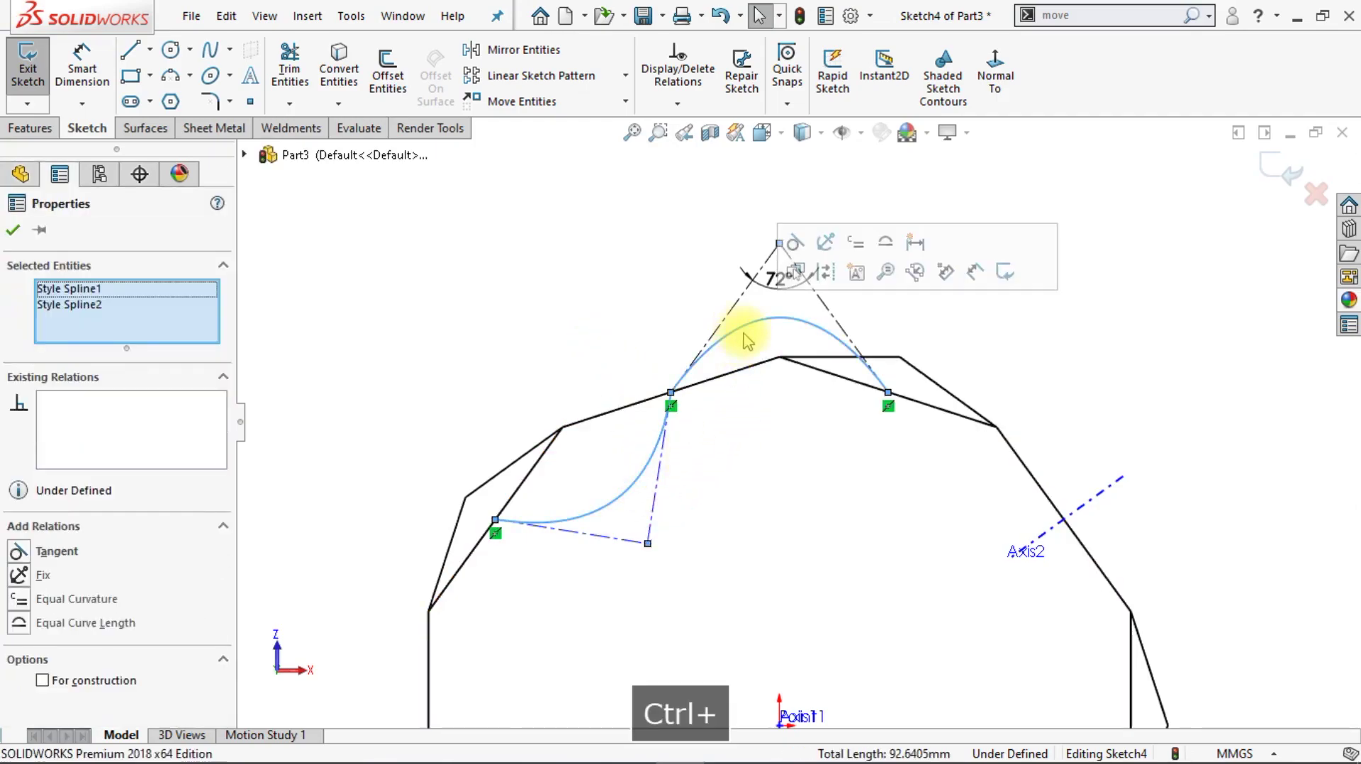
click(795, 246)
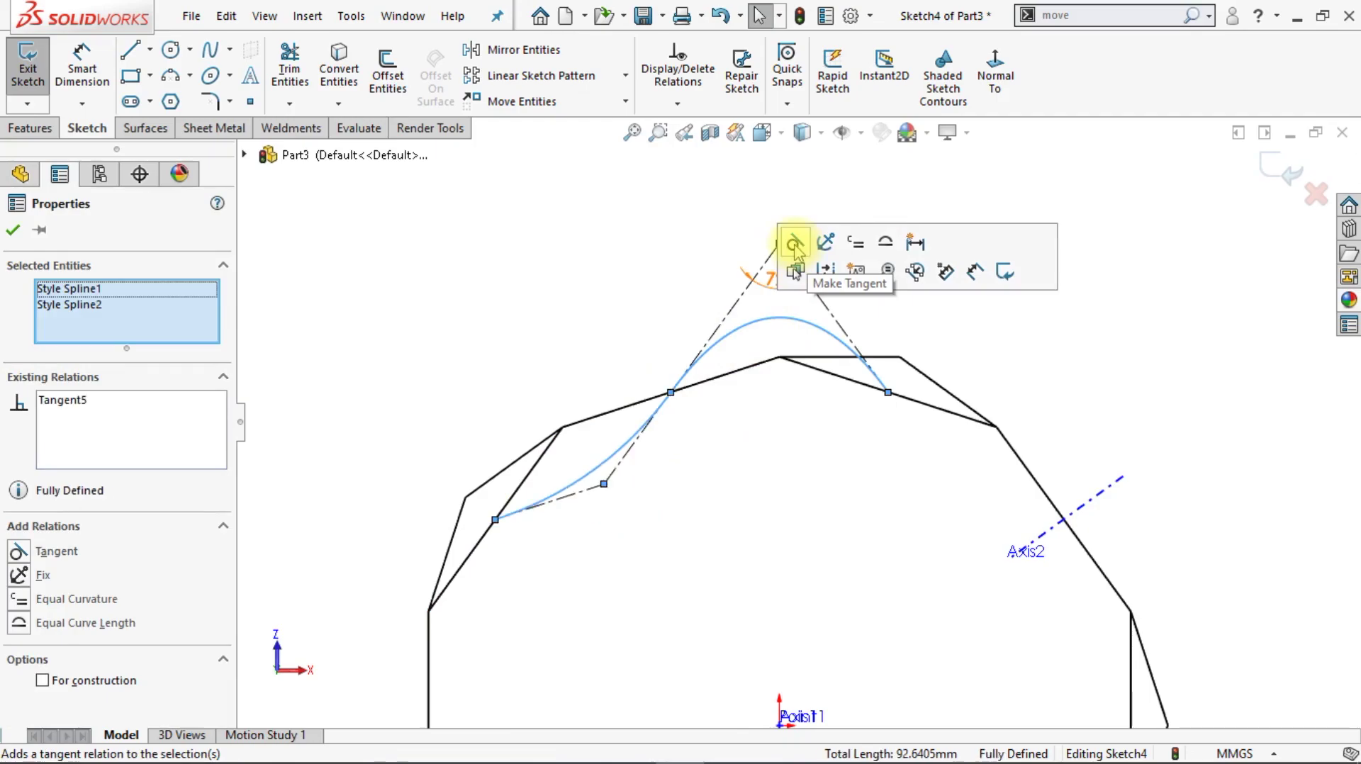
click(629, 279)
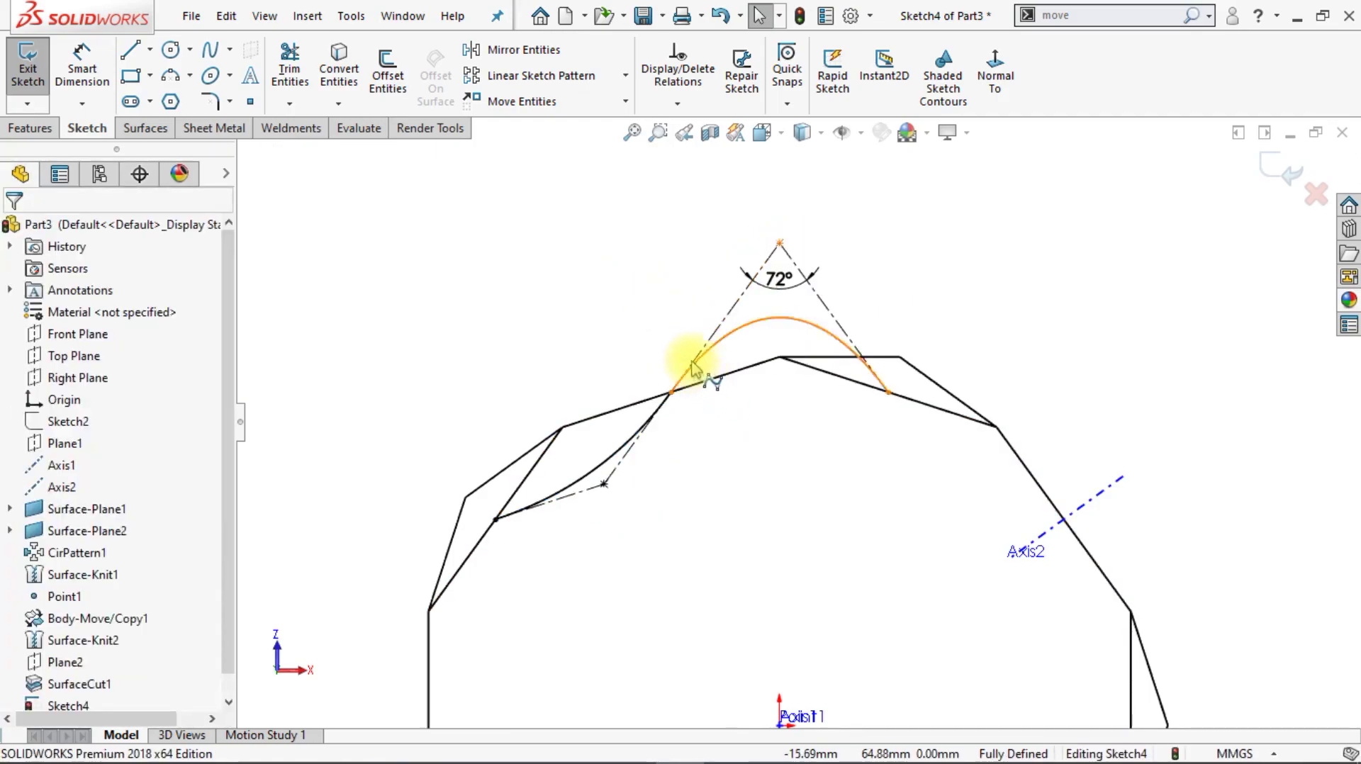
key(f)
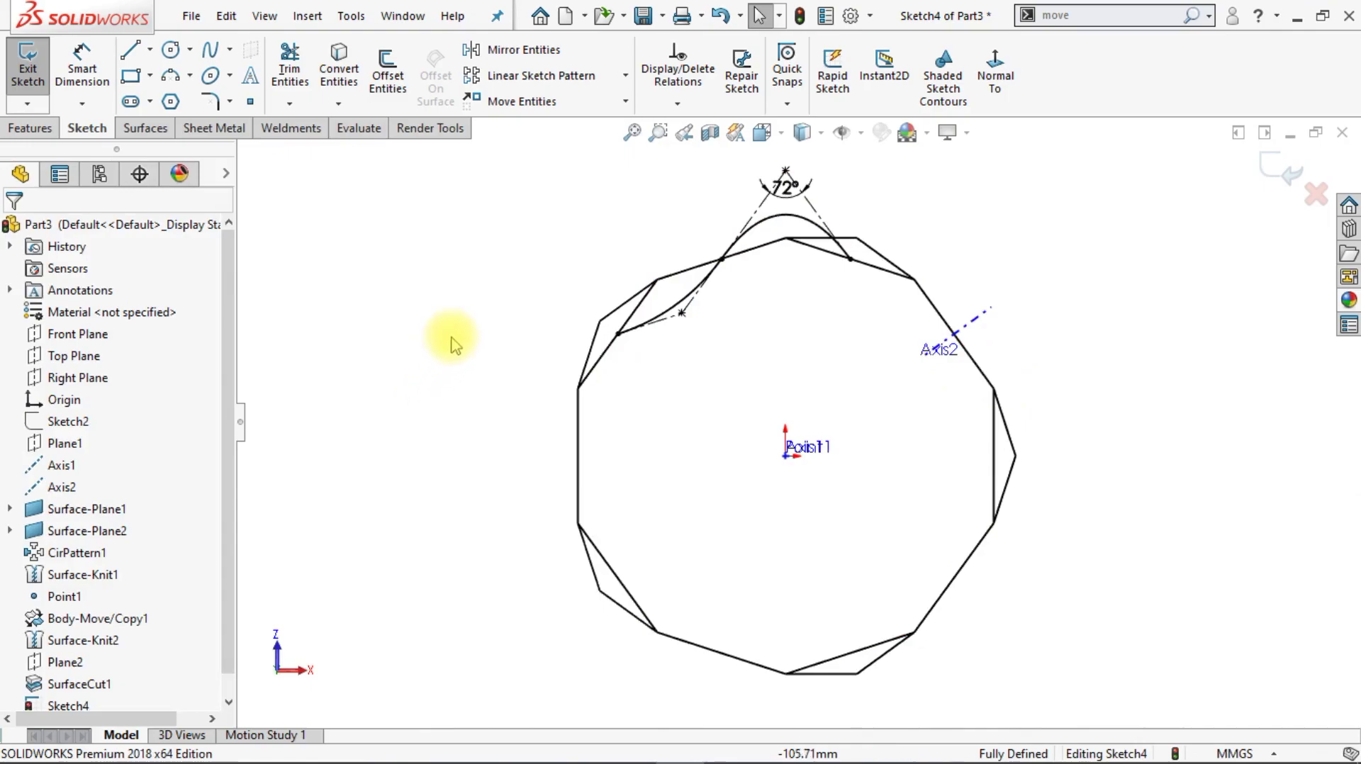
click(627, 81)
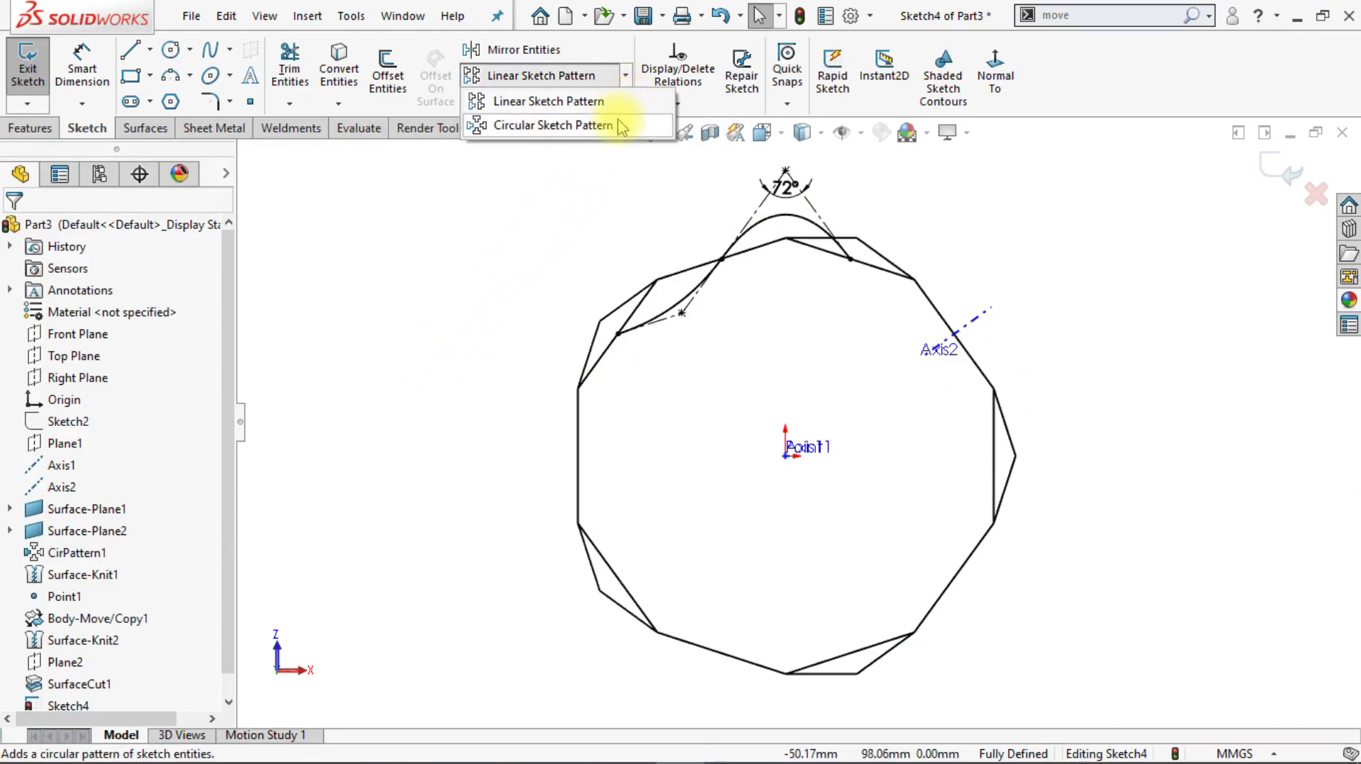
- Circular-pattern the two splines about Point1 with 5 instances
click(606, 121)
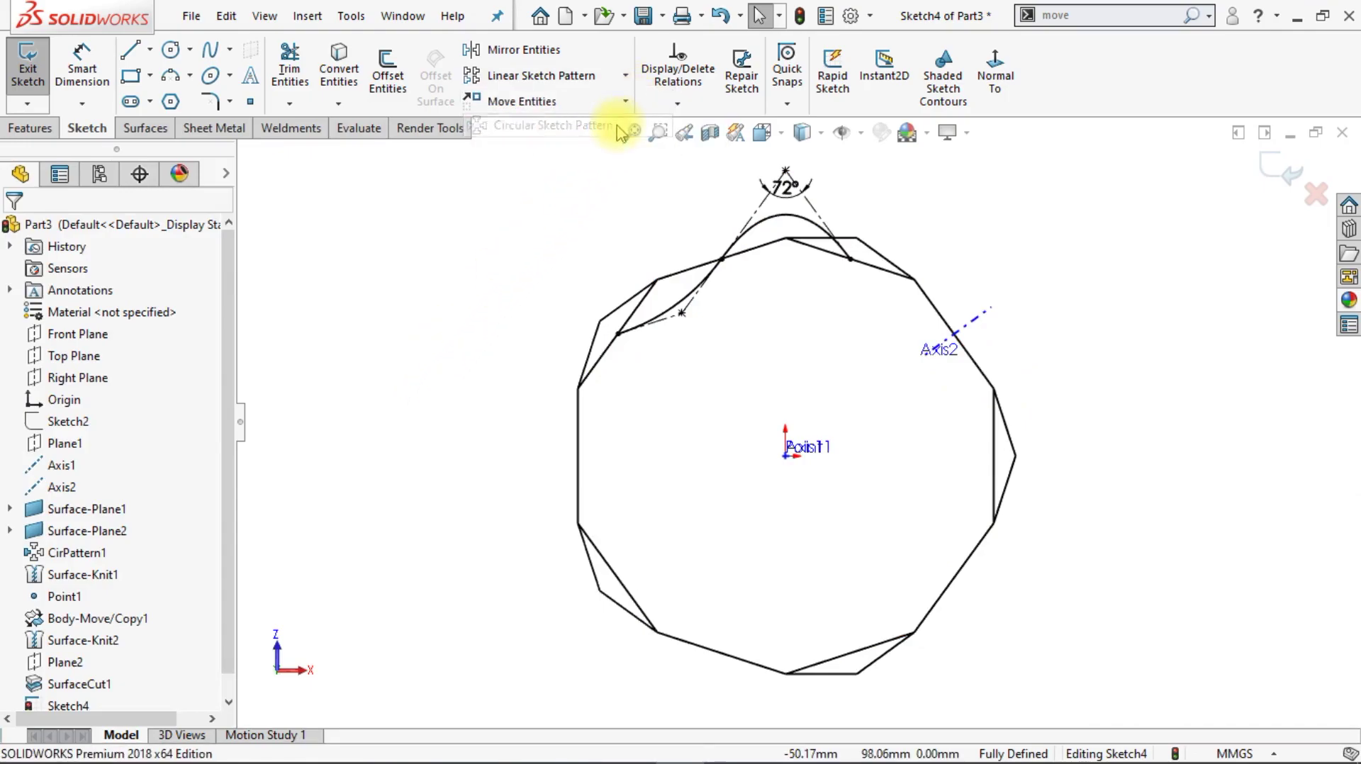
click(775, 226)
click(698, 291)
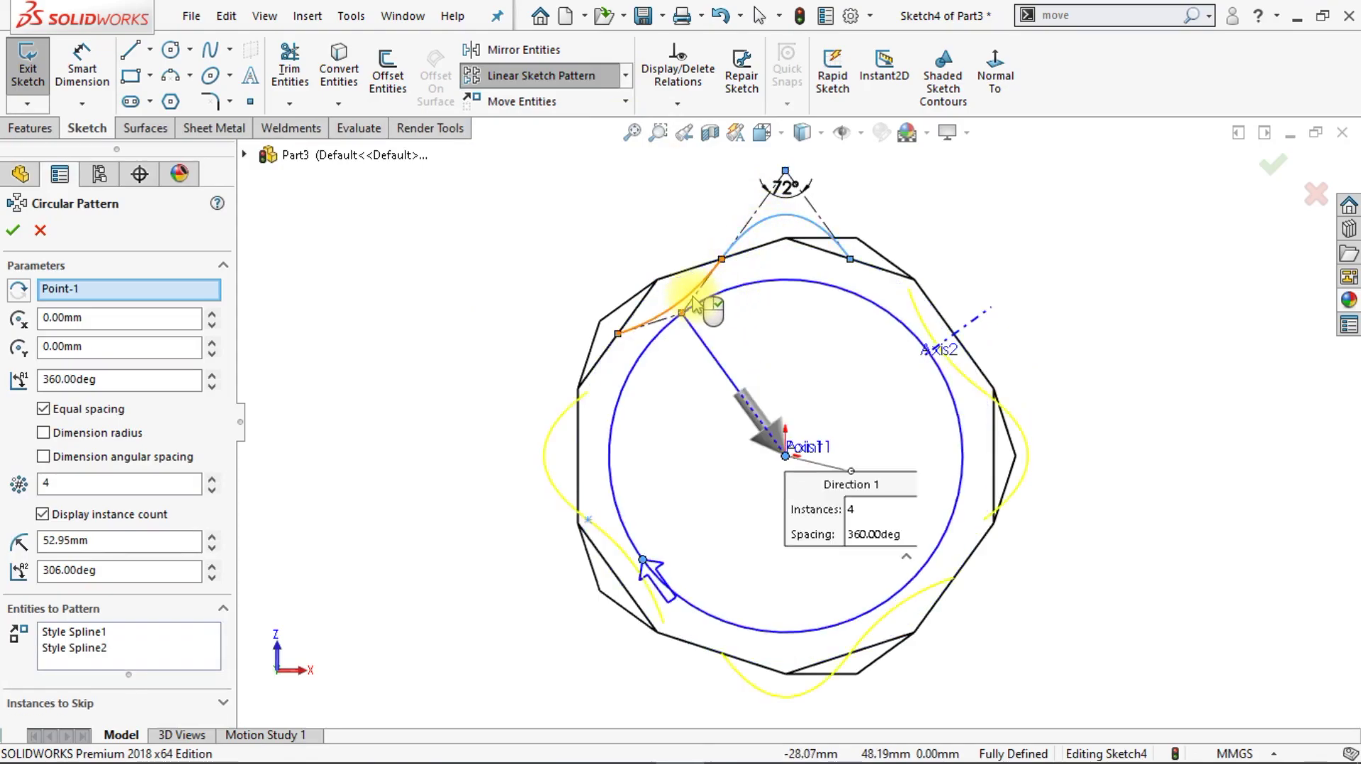
click(211, 479)
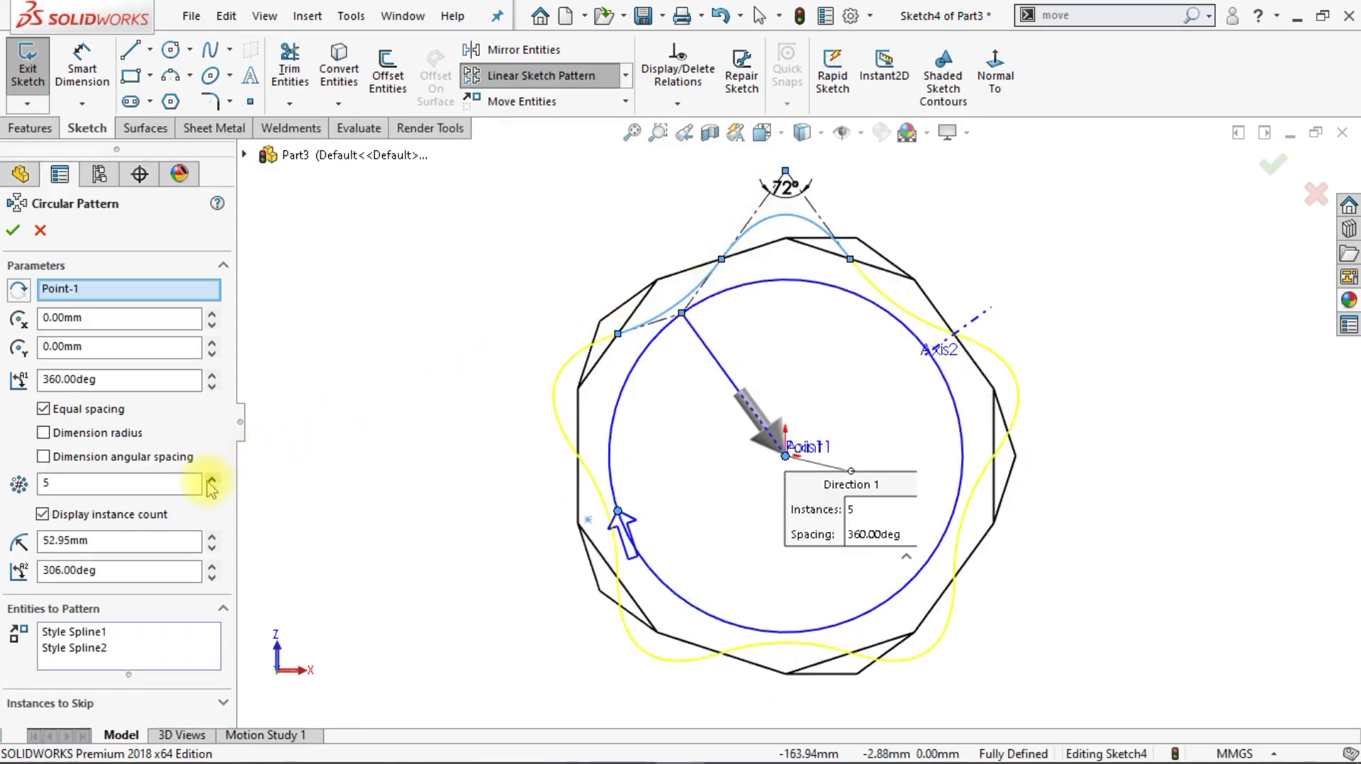
key(Return)
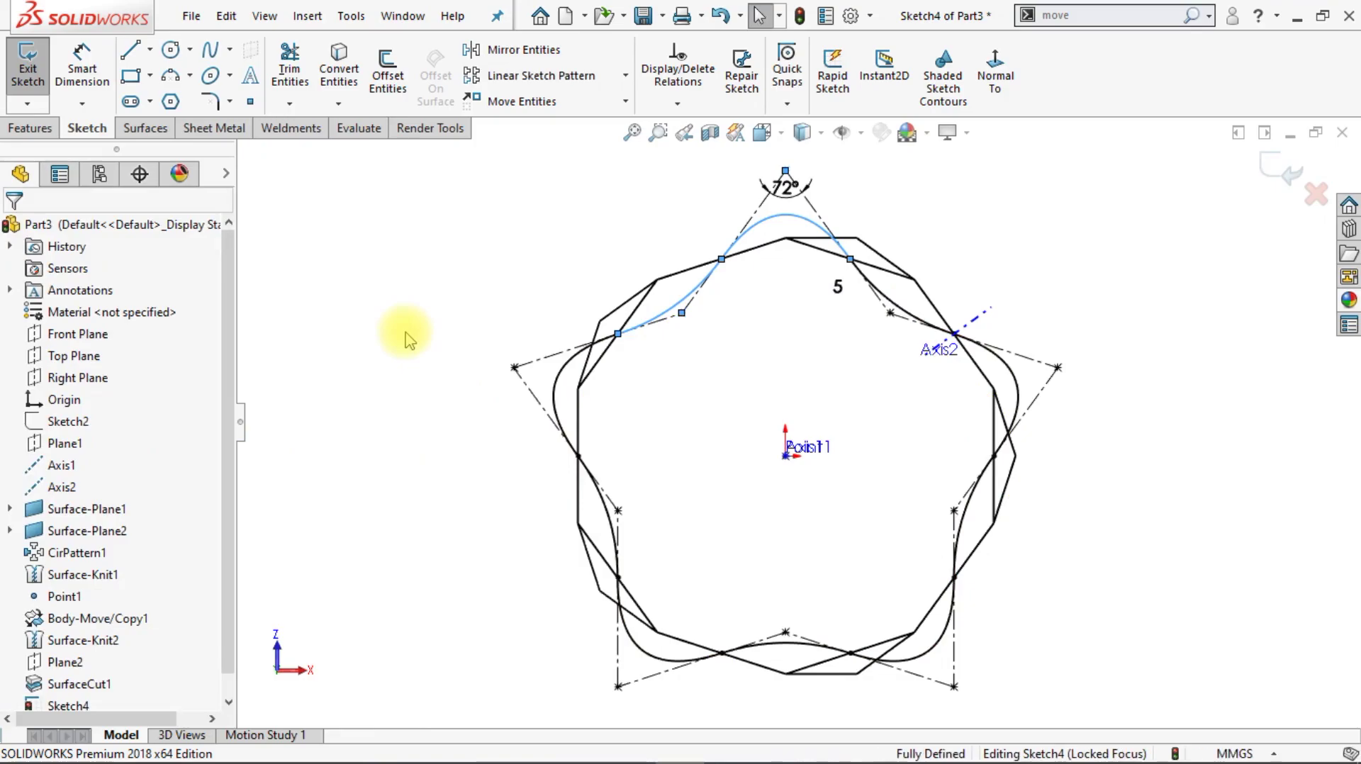
- Extrude the wavy loop into a 10 mm surface band, shown shaded with edges in isometric
click(804, 132)
click(805, 160)
key(ctrl+7)
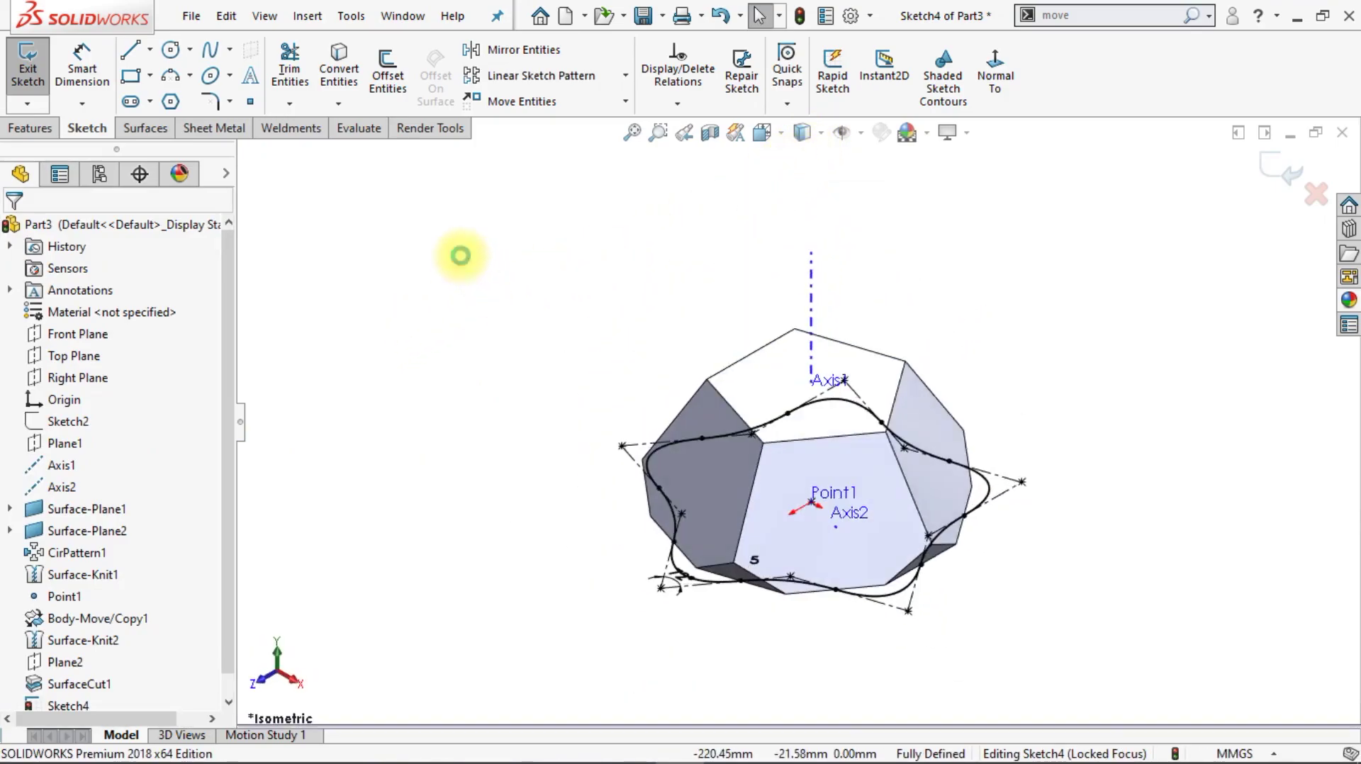
click(154, 133)
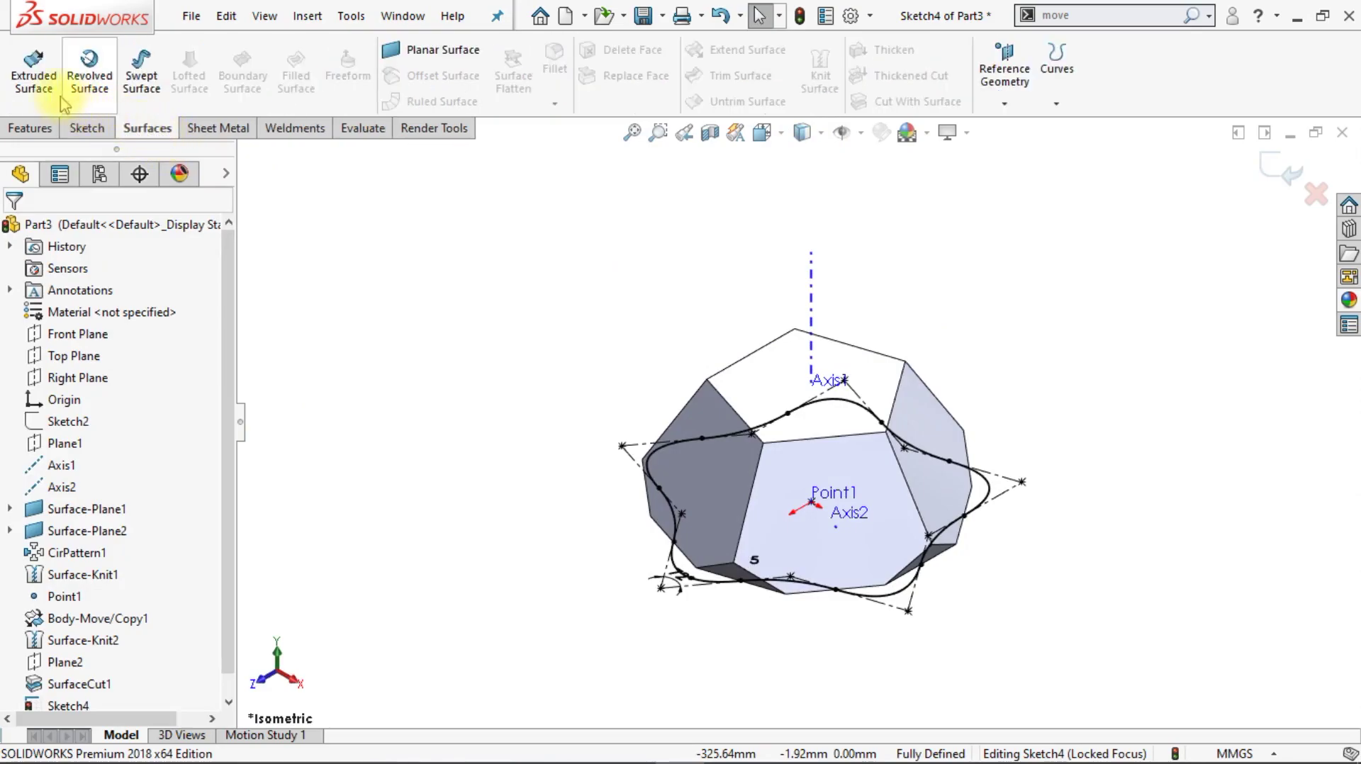
click(37, 99)
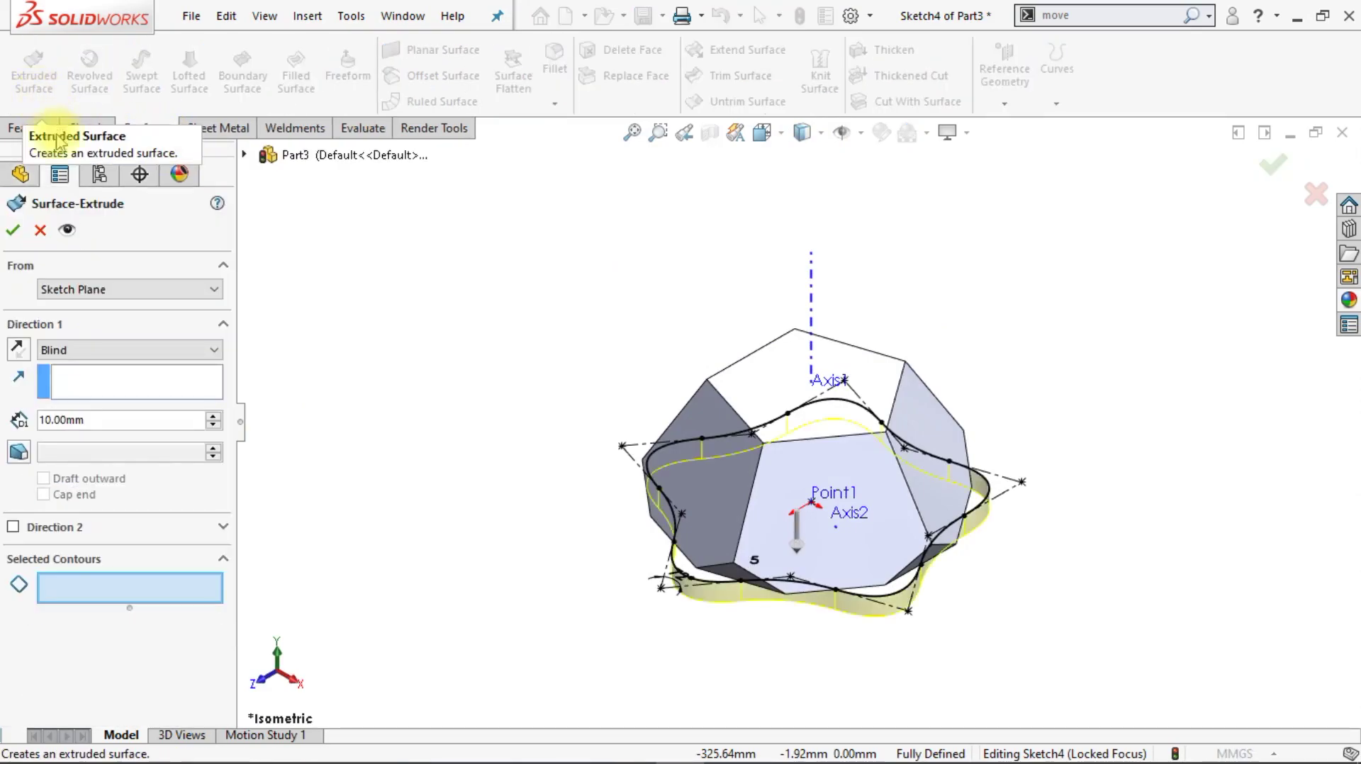
click(17, 229)
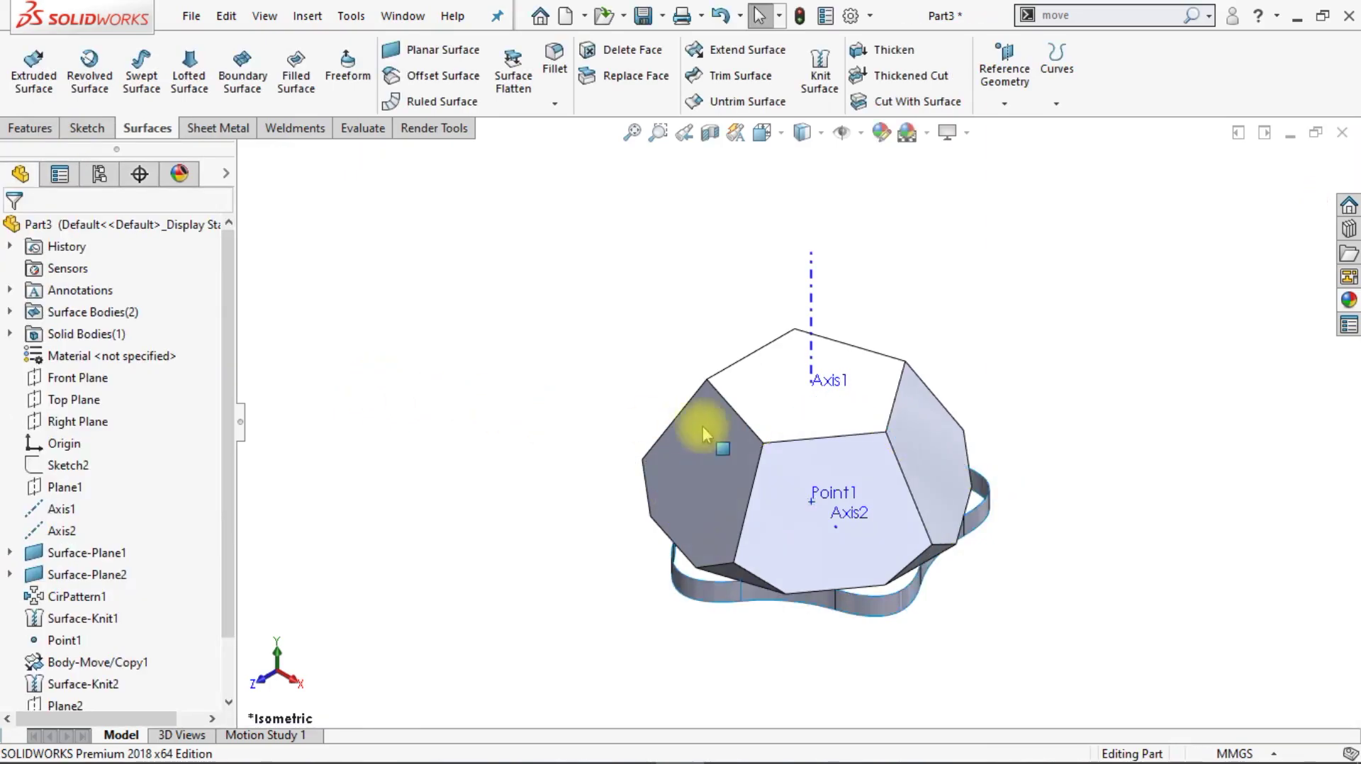
- Hide the polyhedron solid and attempt to knit the two band surfaces
click(918, 436)
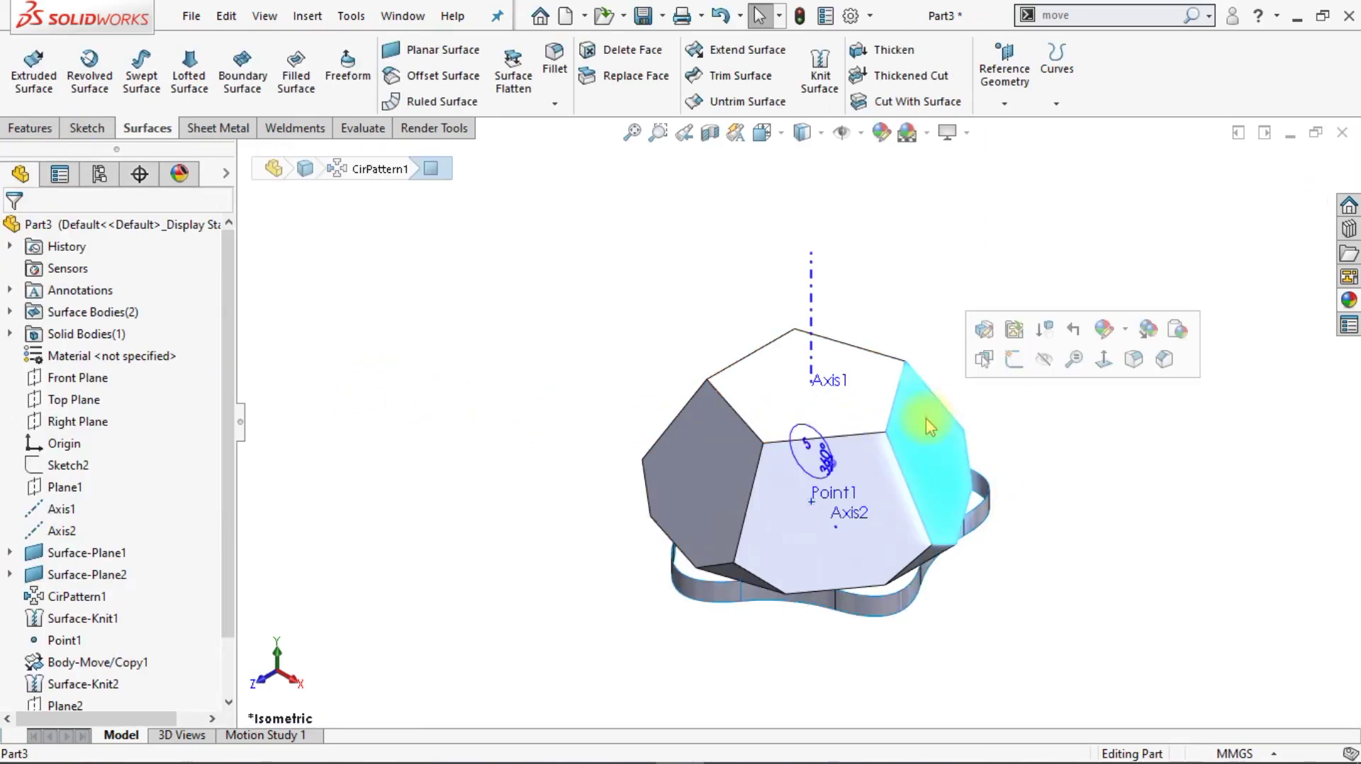
click(1043, 358)
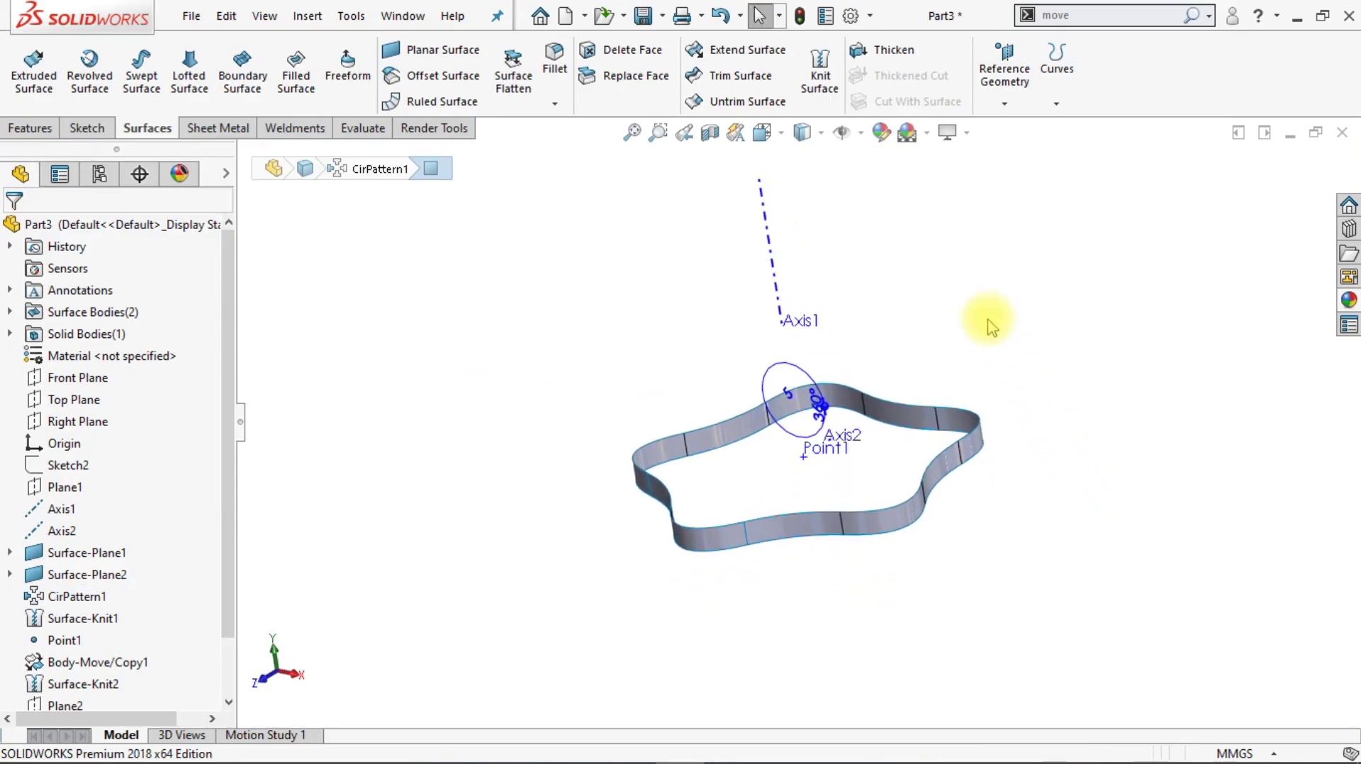
click(820, 75)
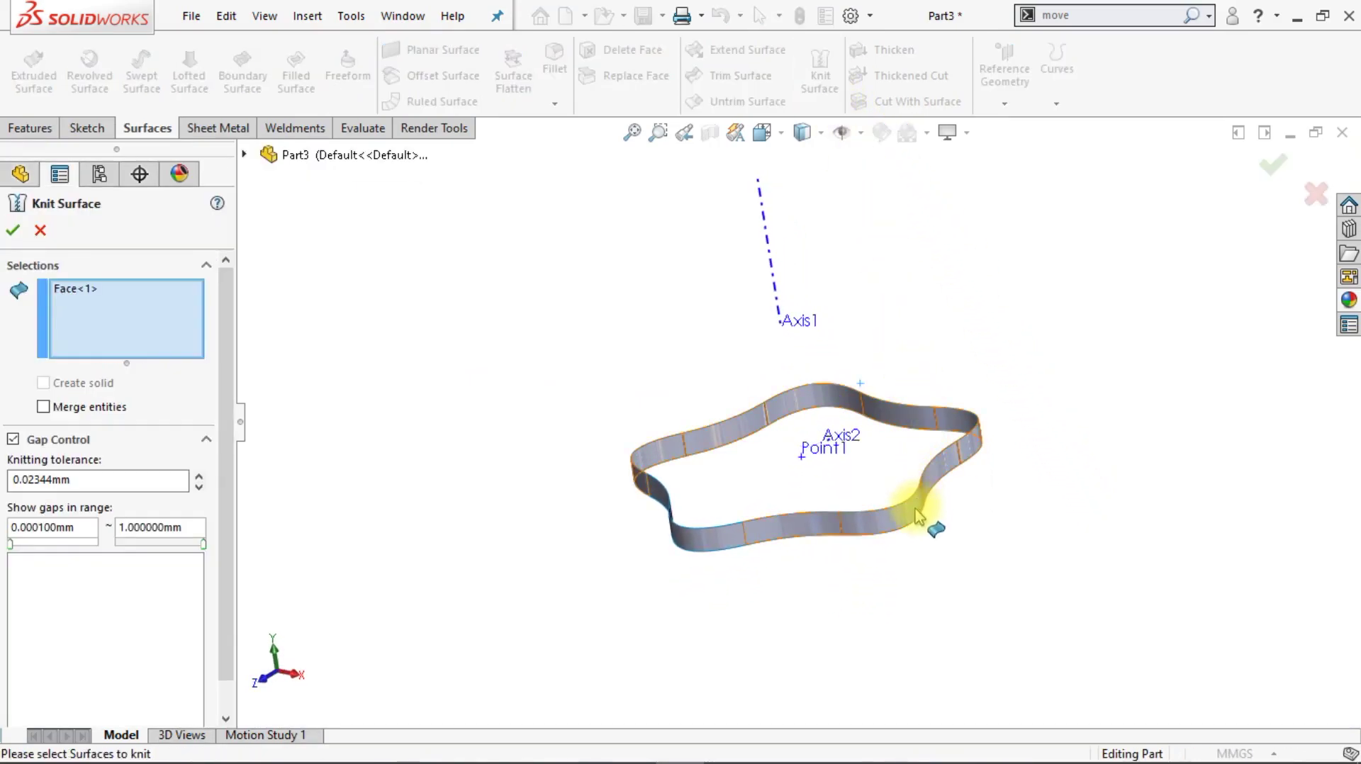
click(916, 516)
click(727, 542)
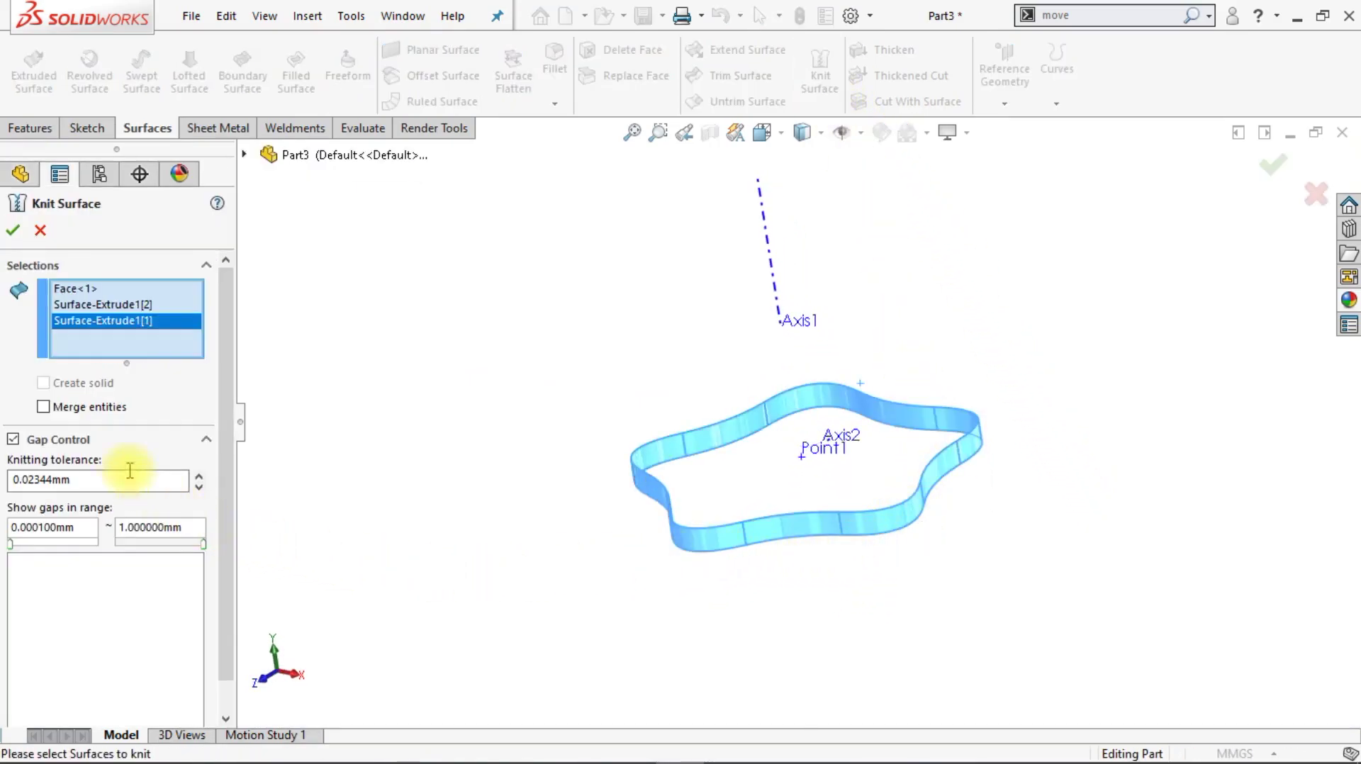
click(14, 231)
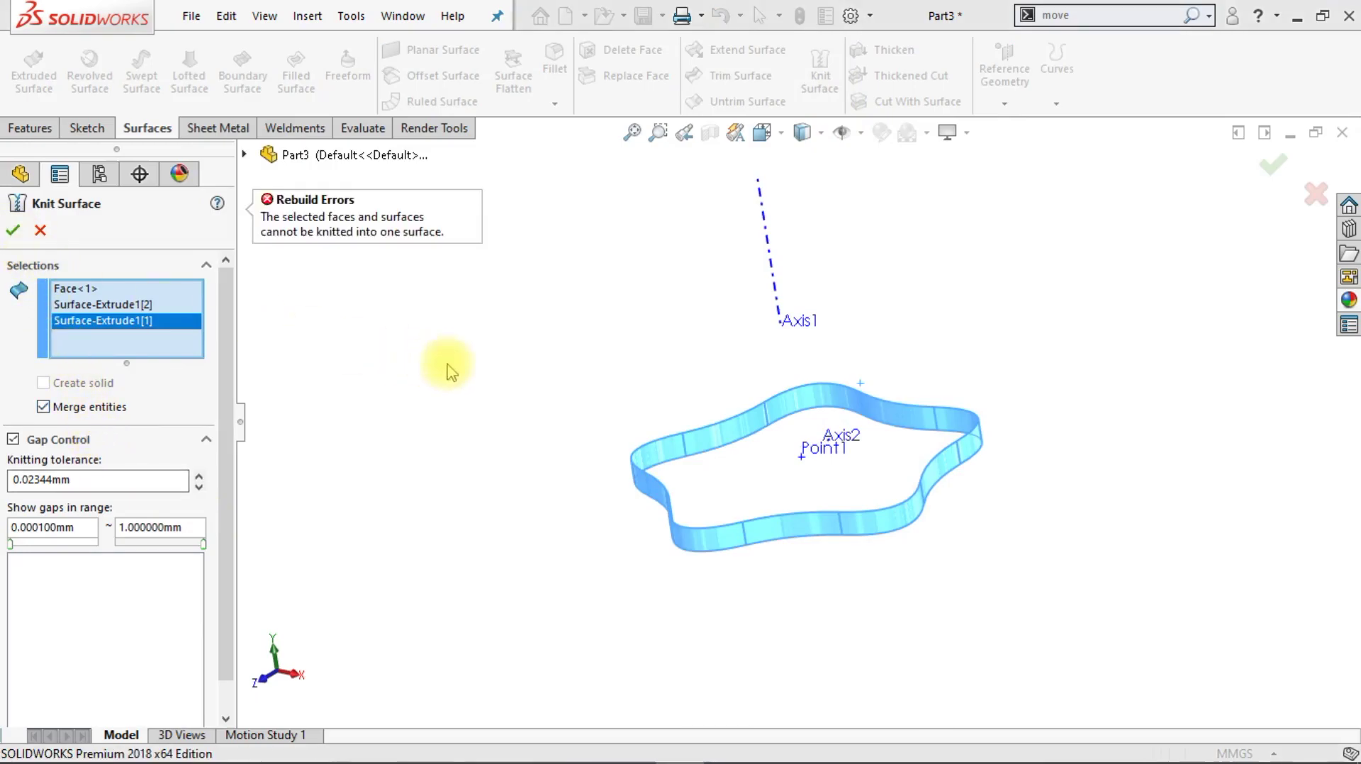
- Drop the stray Face<1>, reselect both Surface-Extrude1 bodies, and knit them into one surface
right_click(79, 290)
click(107, 326)
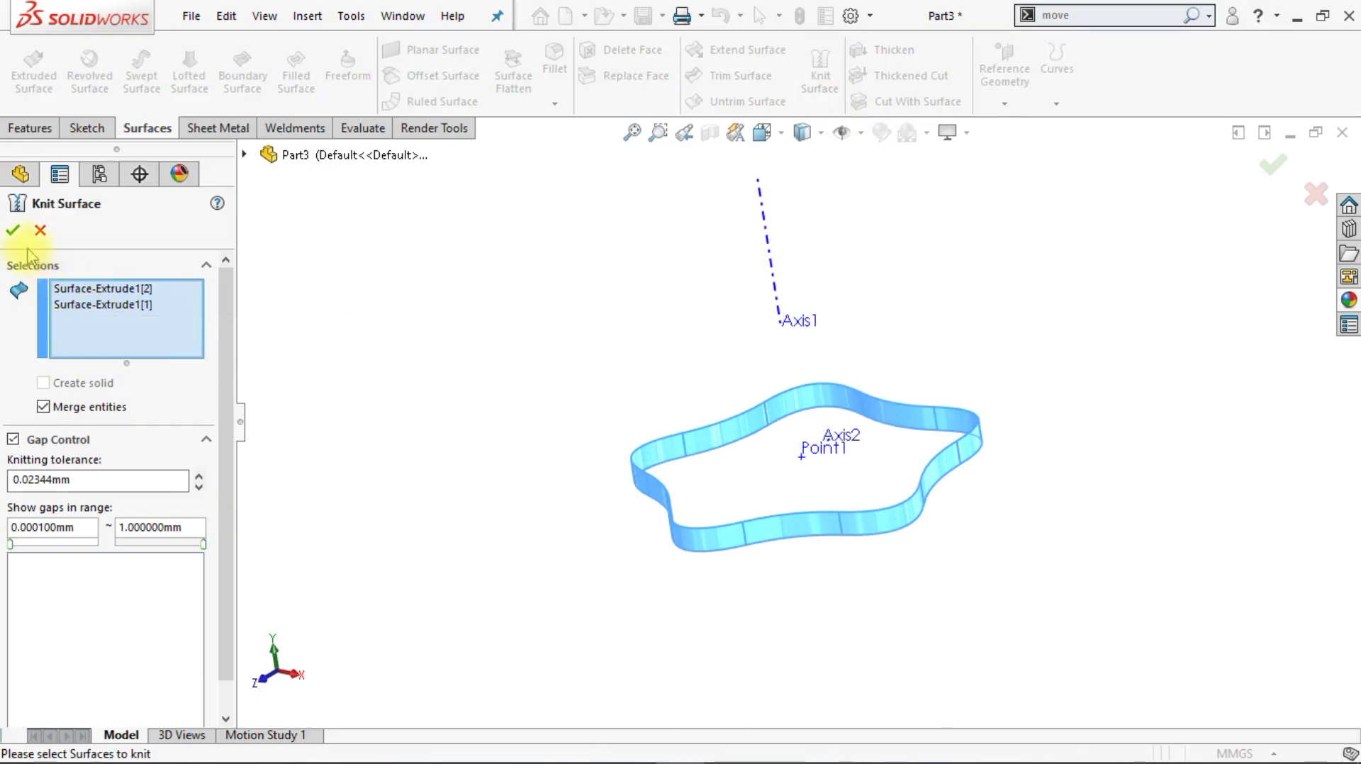
right_click(85, 319)
click(89, 319)
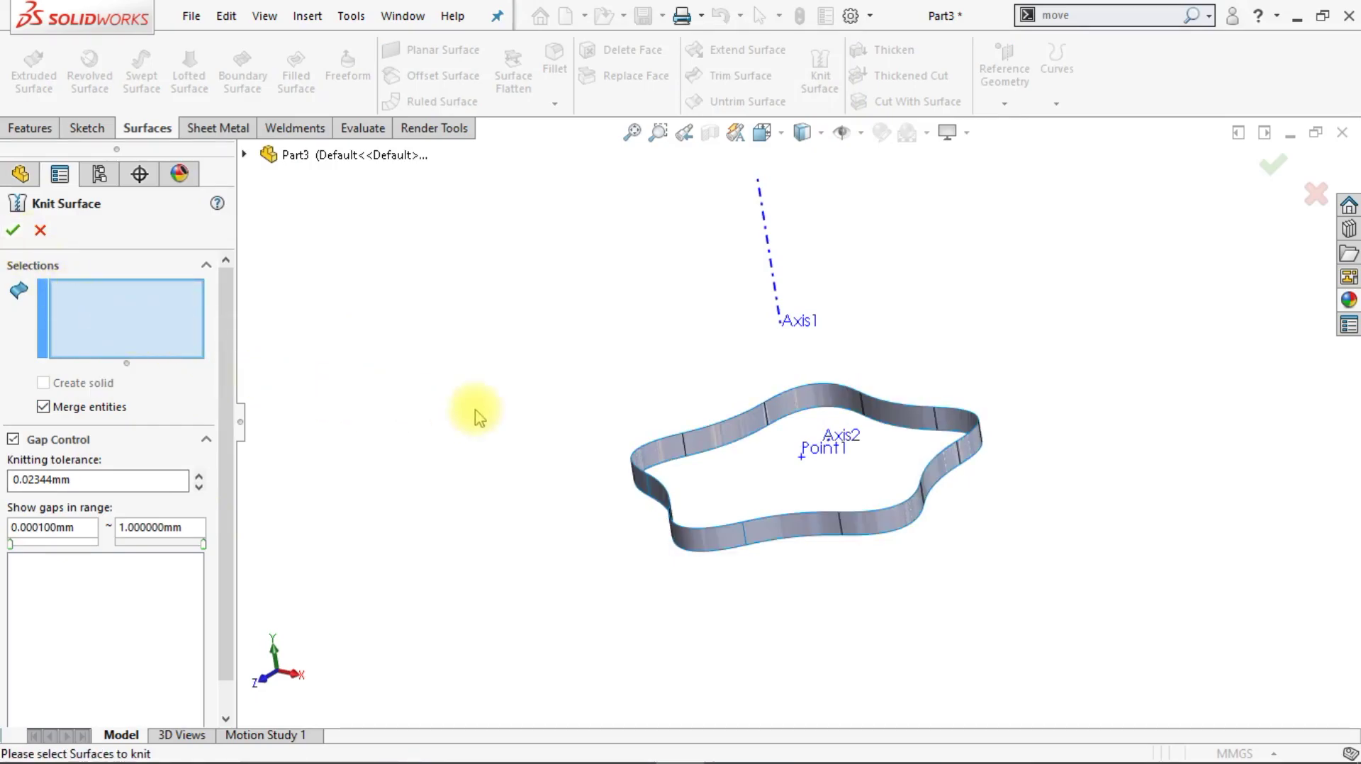
click(700, 448)
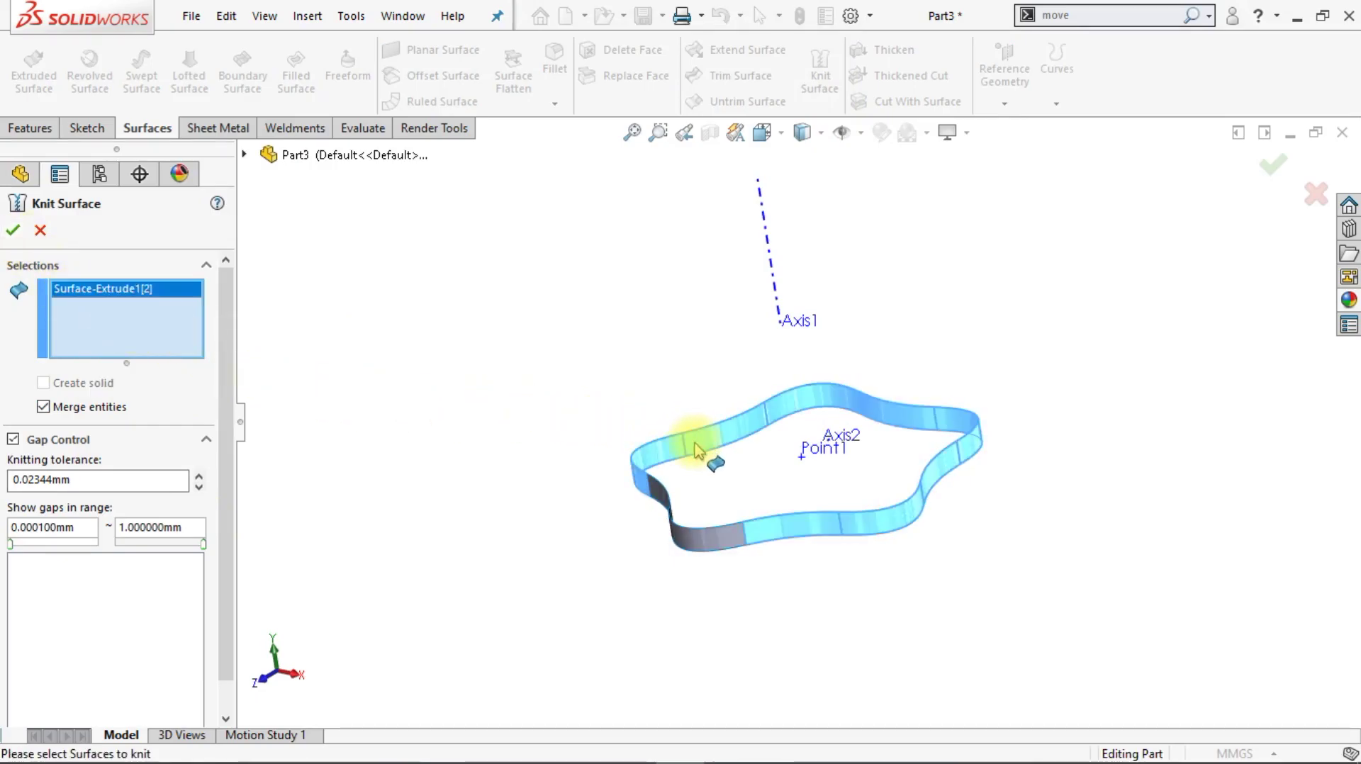
click(708, 546)
click(14, 232)
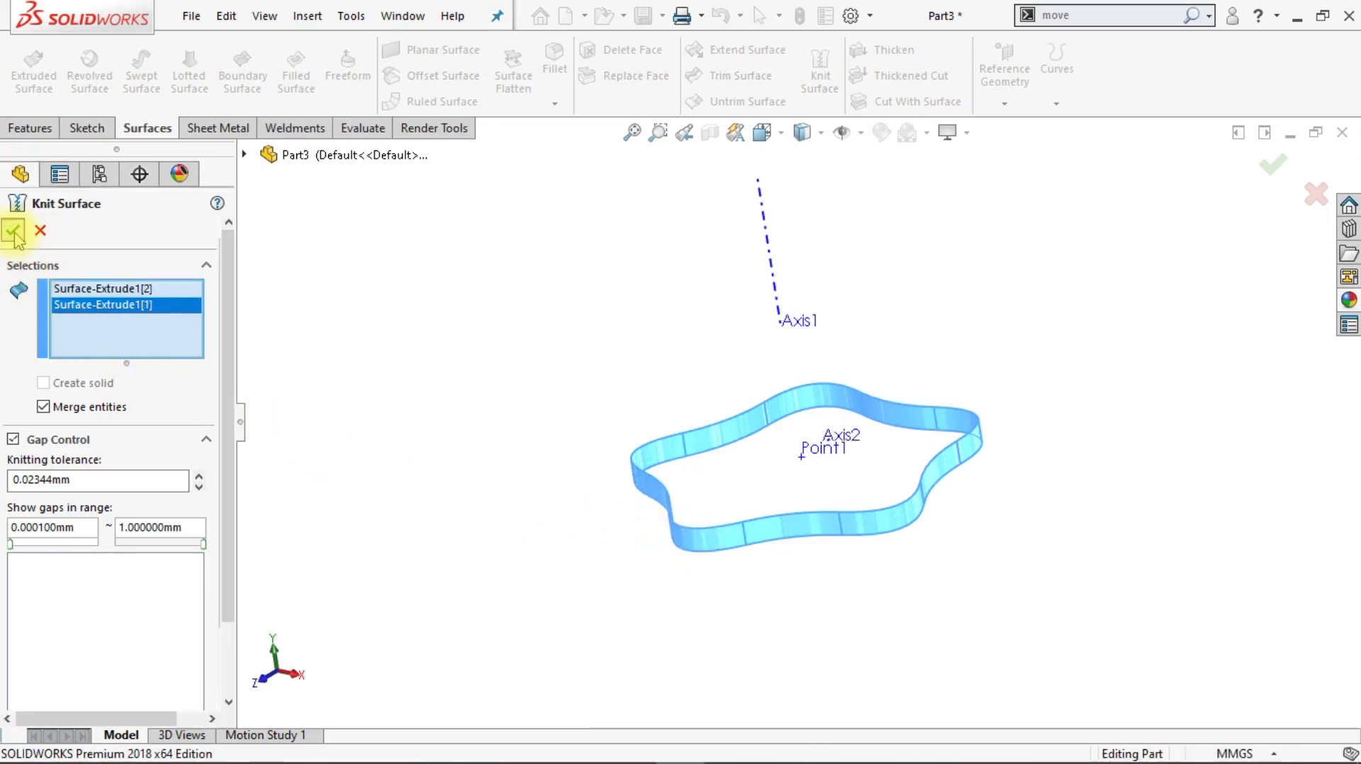
middle_drag(477, 358, 464, 354)
key(ctrl+7)
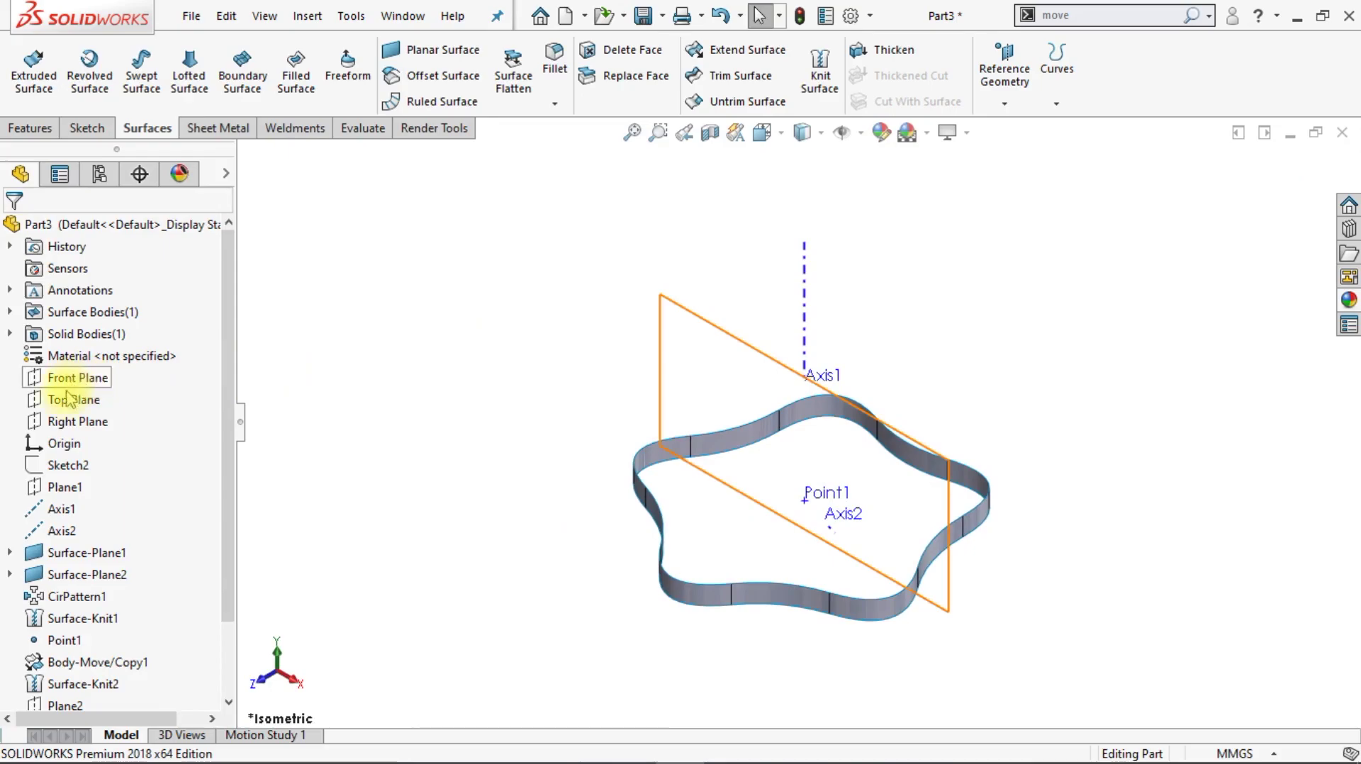
- Sketch a six-sided construction hexagon on the Right Plane beside the wavy band
click(64, 424)
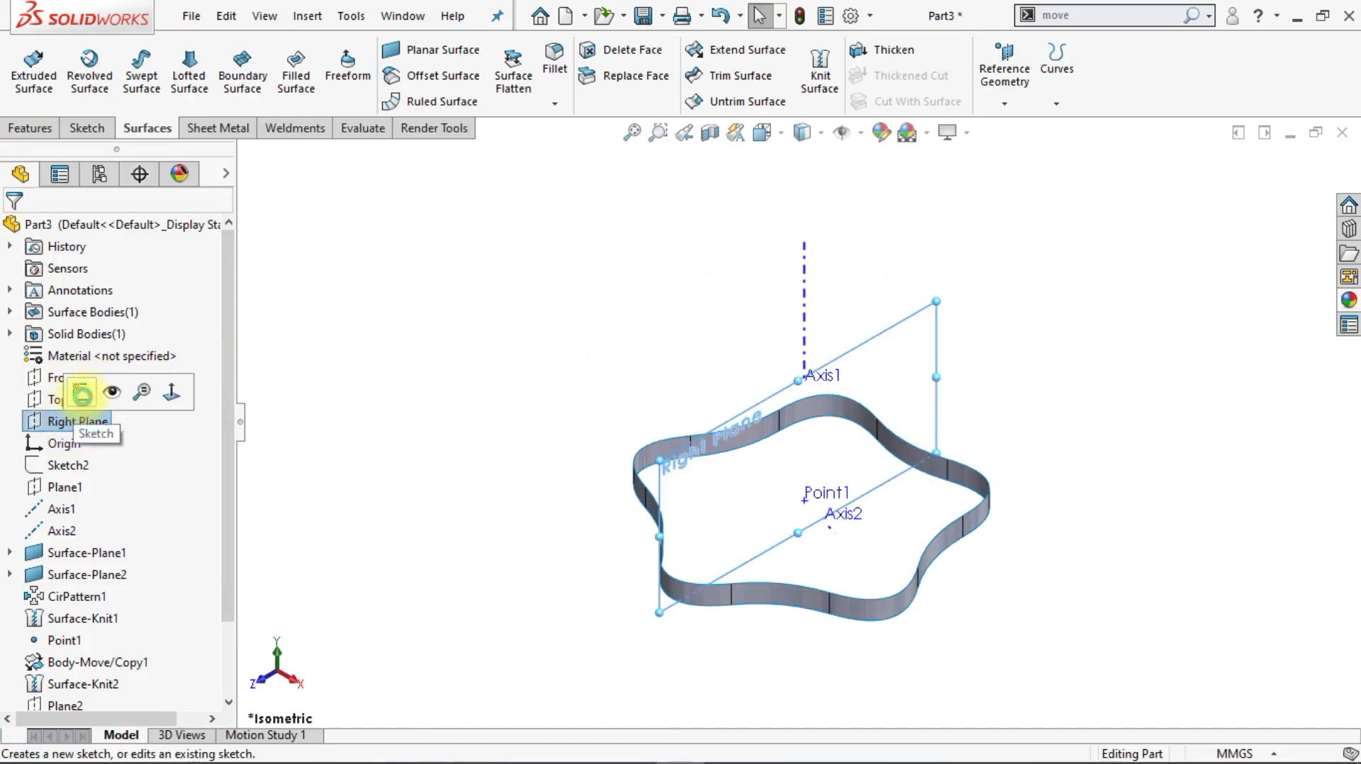
click(82, 394)
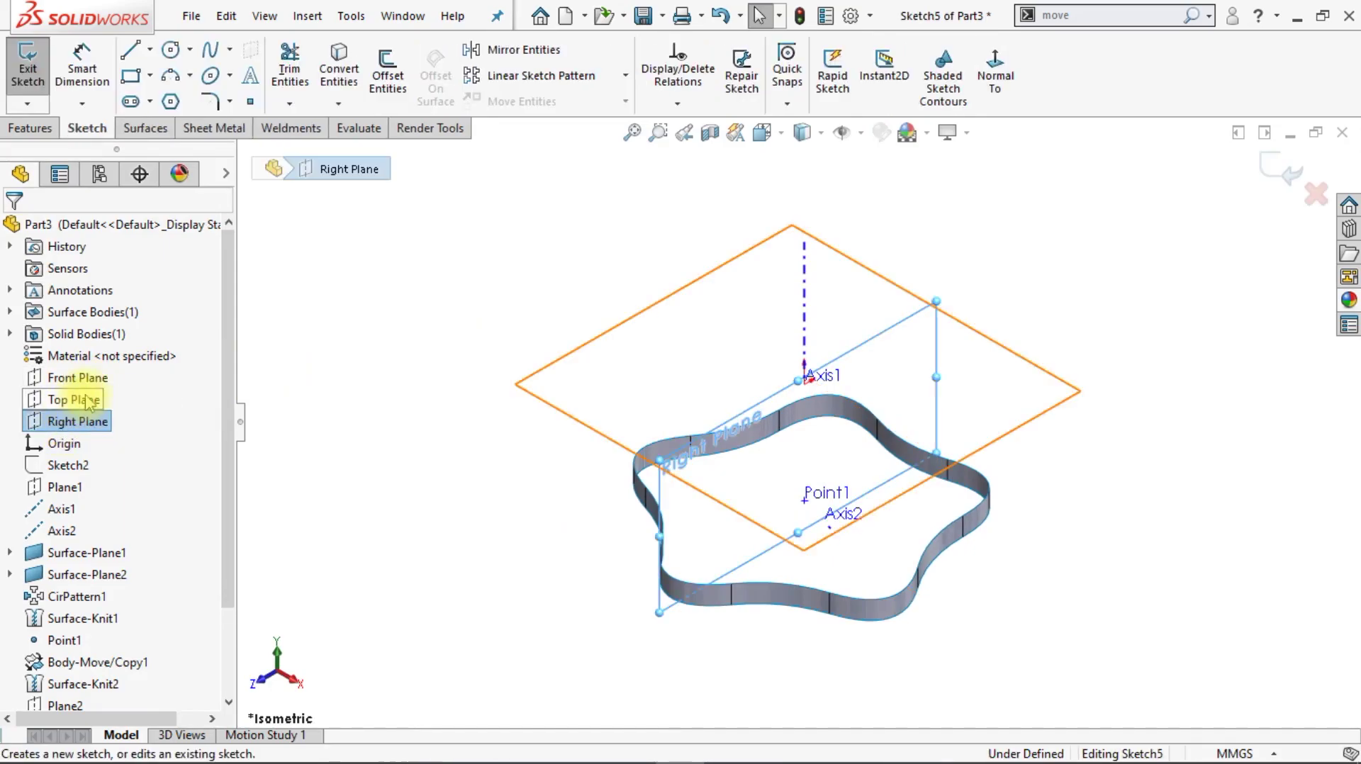
click(170, 101)
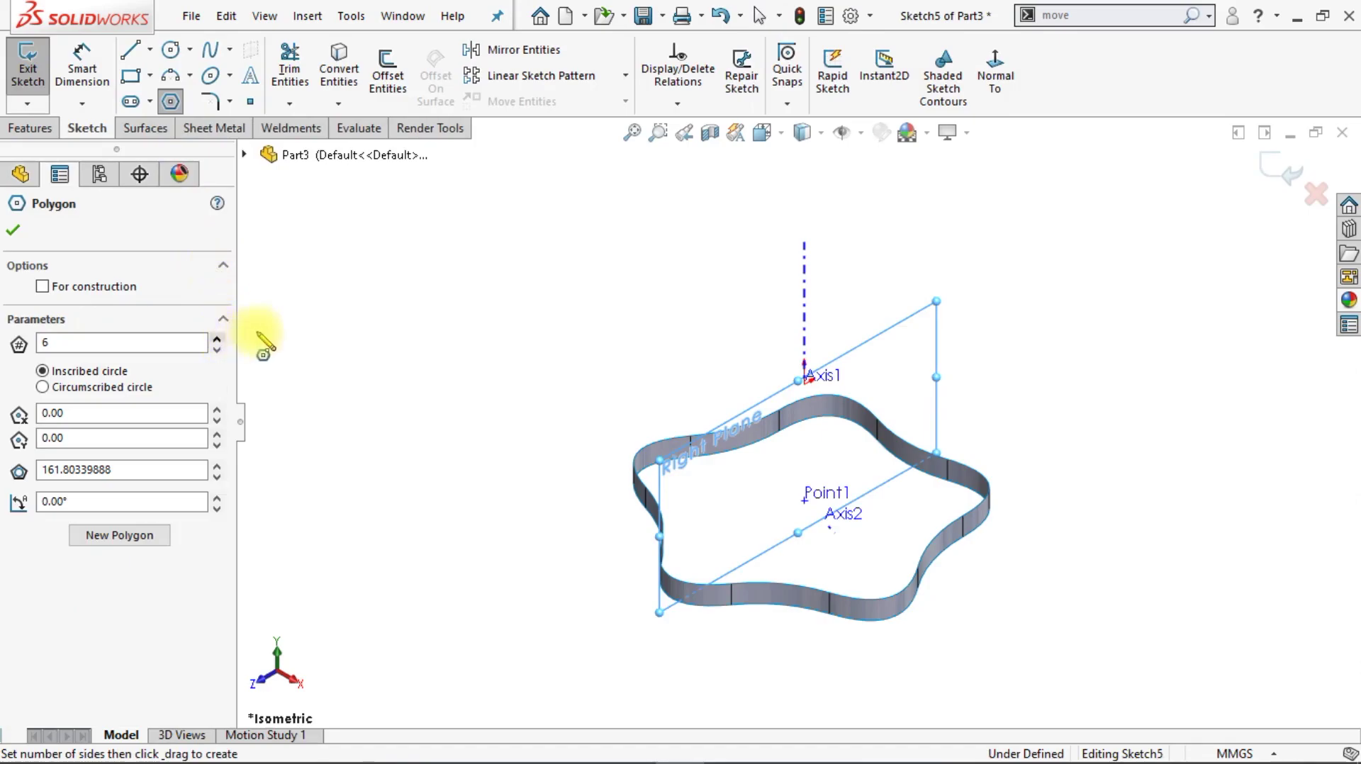
click(990, 370)
click(1020, 333)
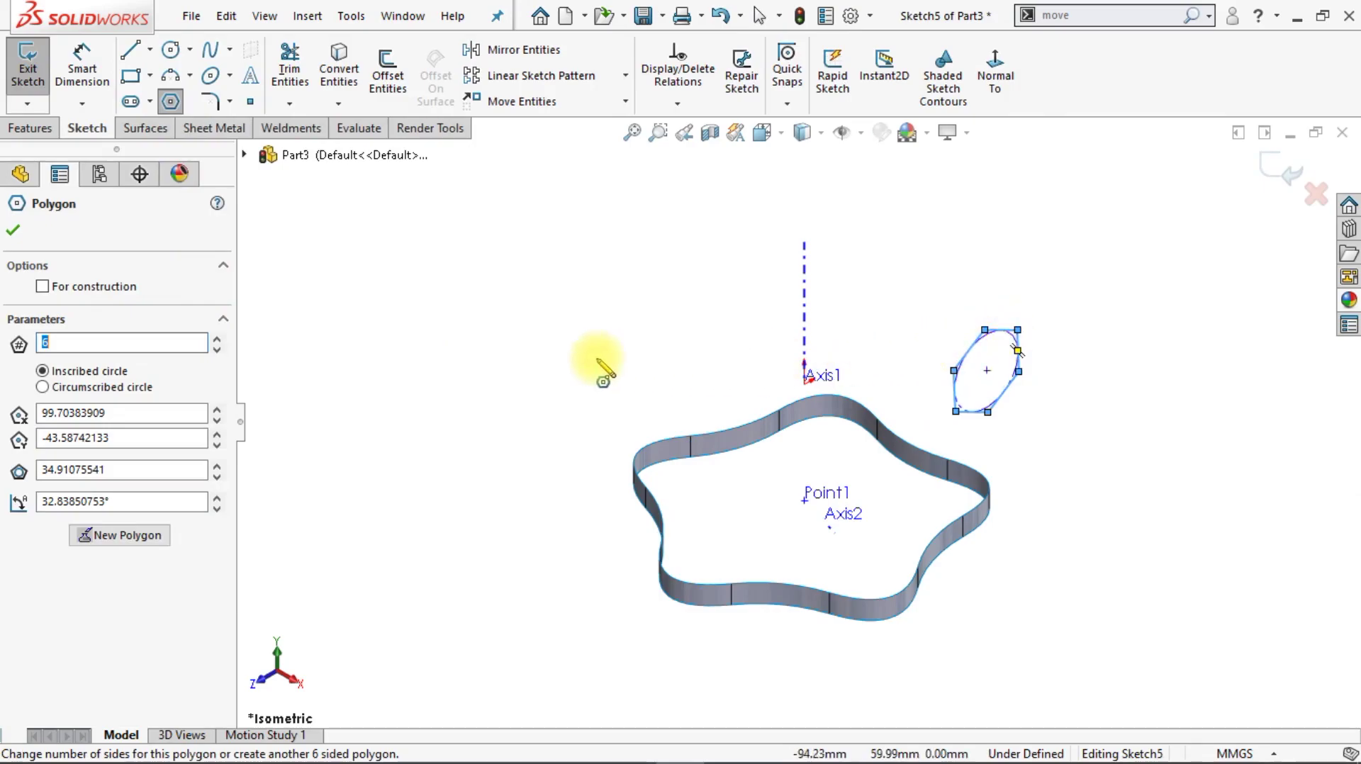
click(22, 231)
key(Escape)
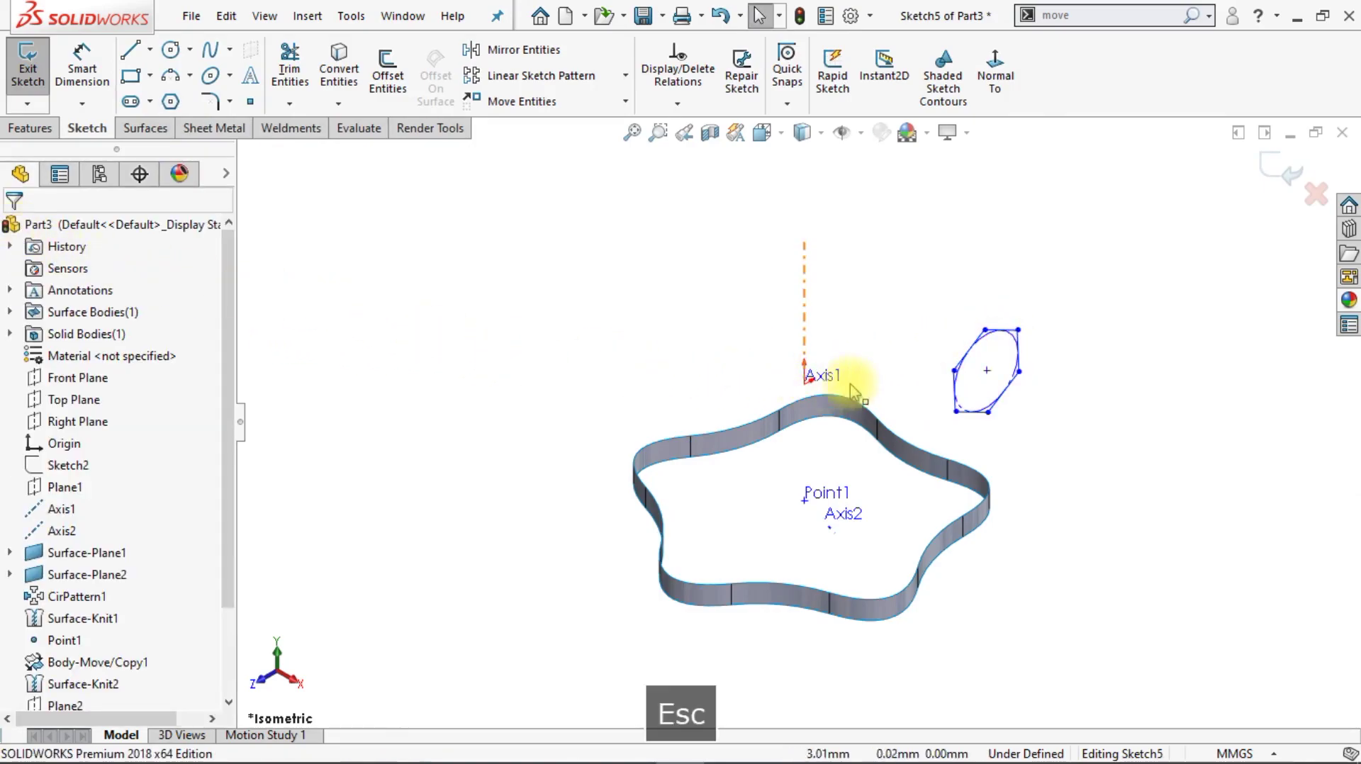
- Add a Pierce relation between the hexagon's centre point and the band edge
click(985, 371)
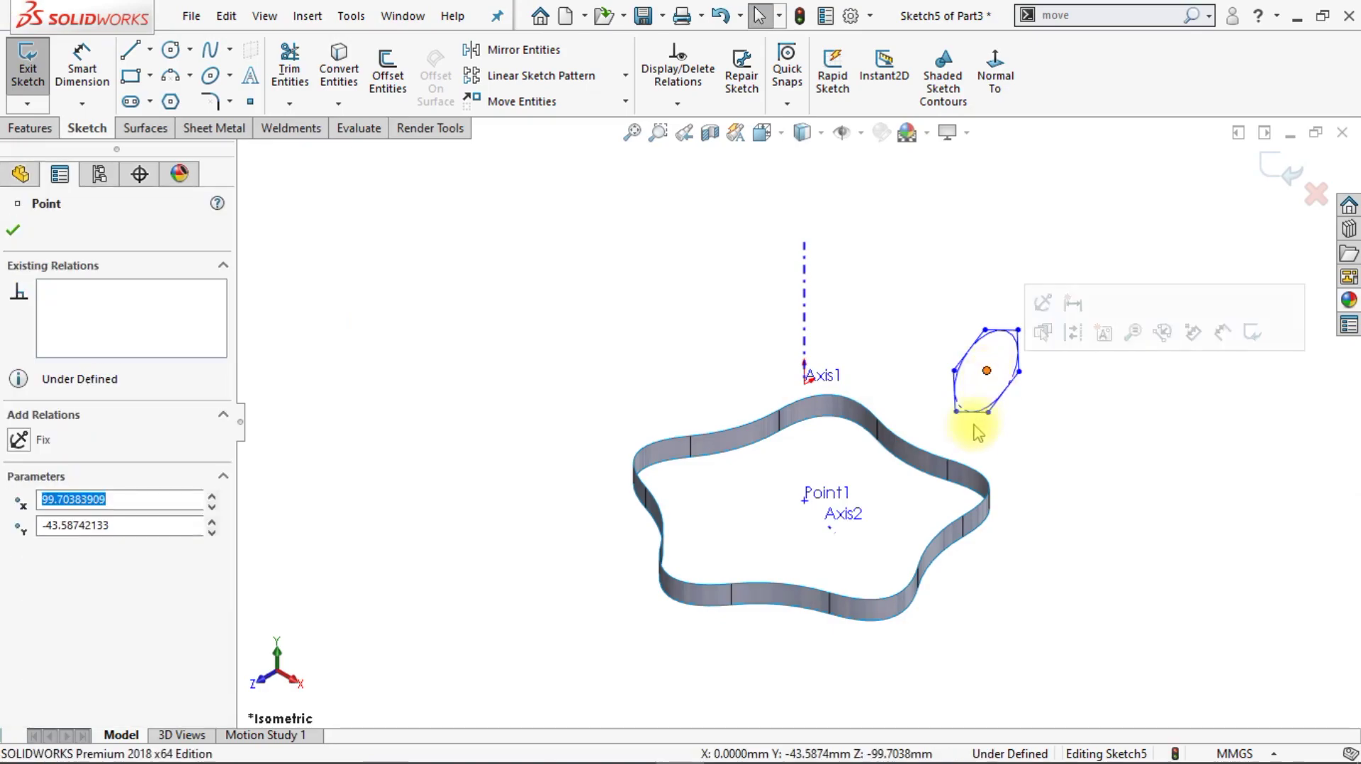
ctrl+click(934, 449)
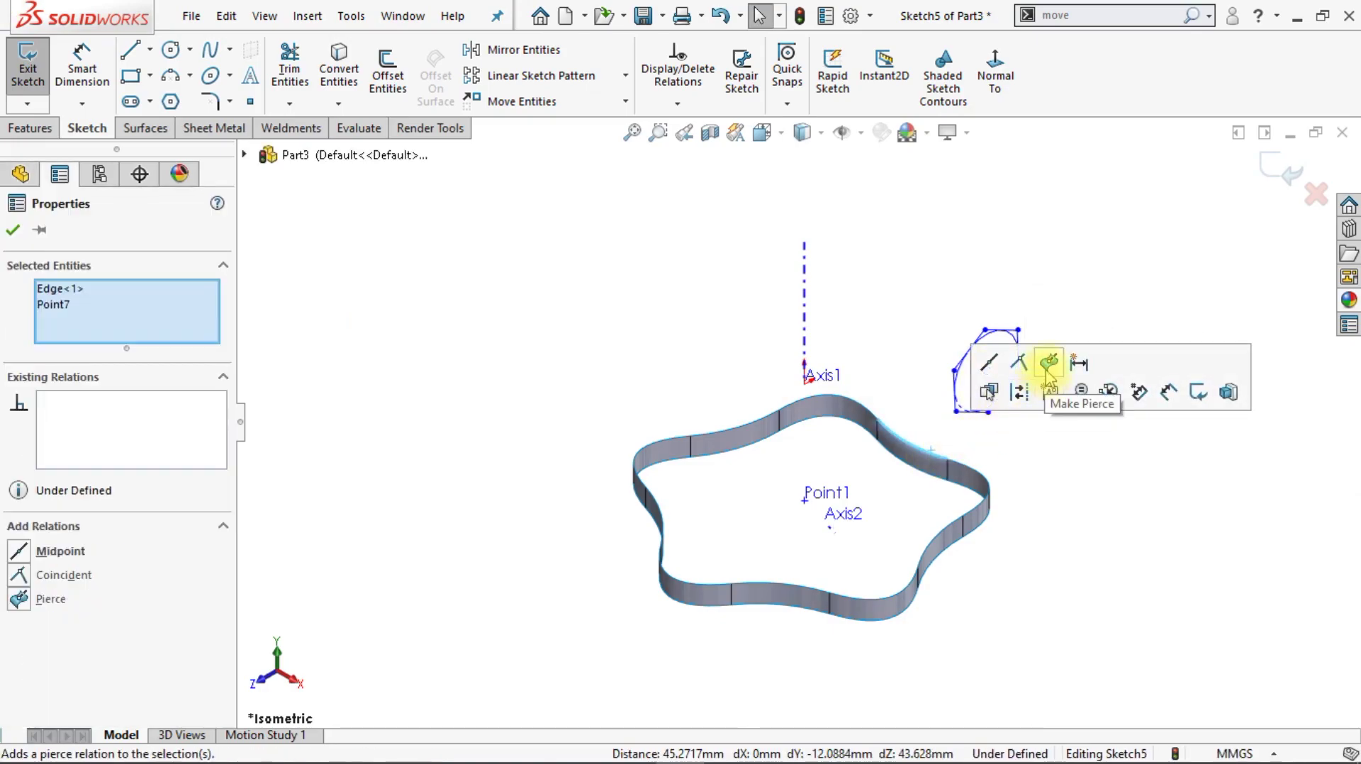
click(1049, 363)
click(1050, 446)
- View the sketch Normal To and make one hexagon side Horizontal
click(995, 78)
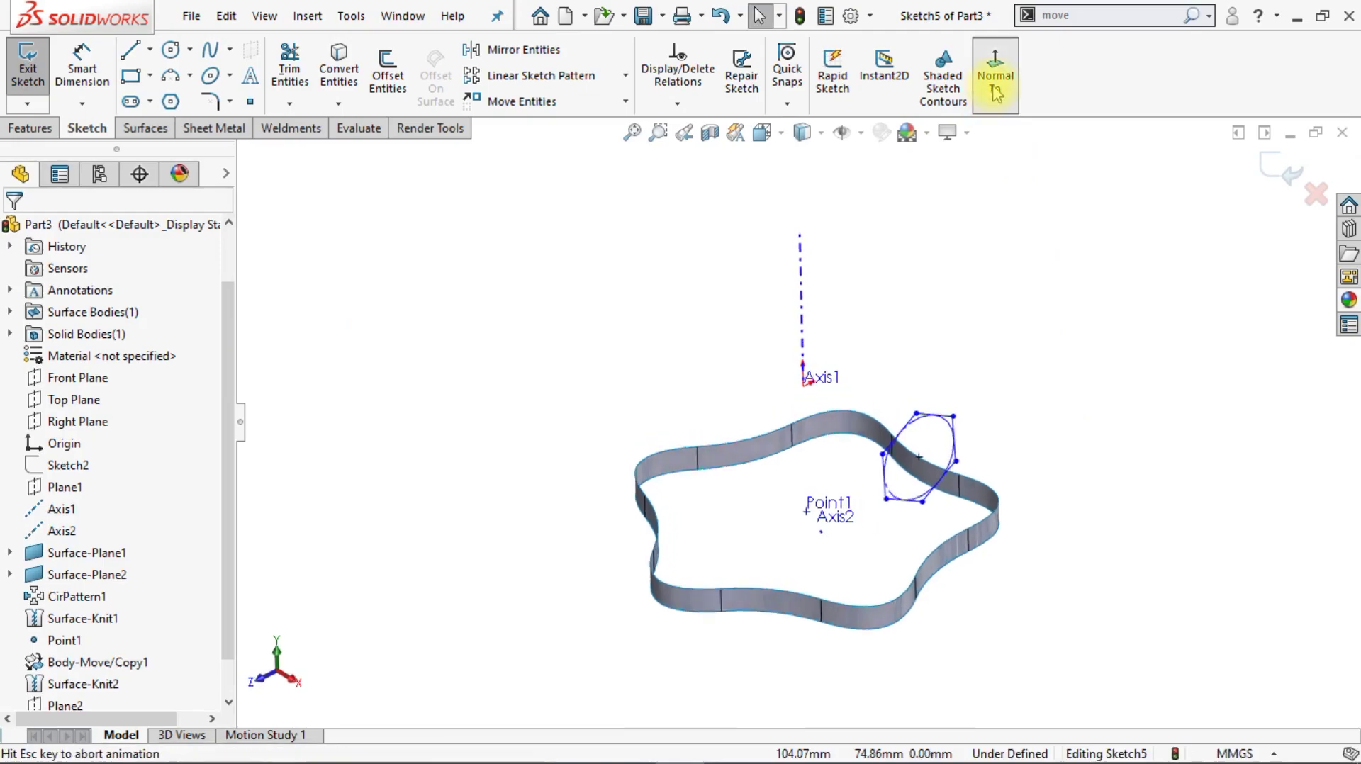
scroll(1007, 704, down, 3)
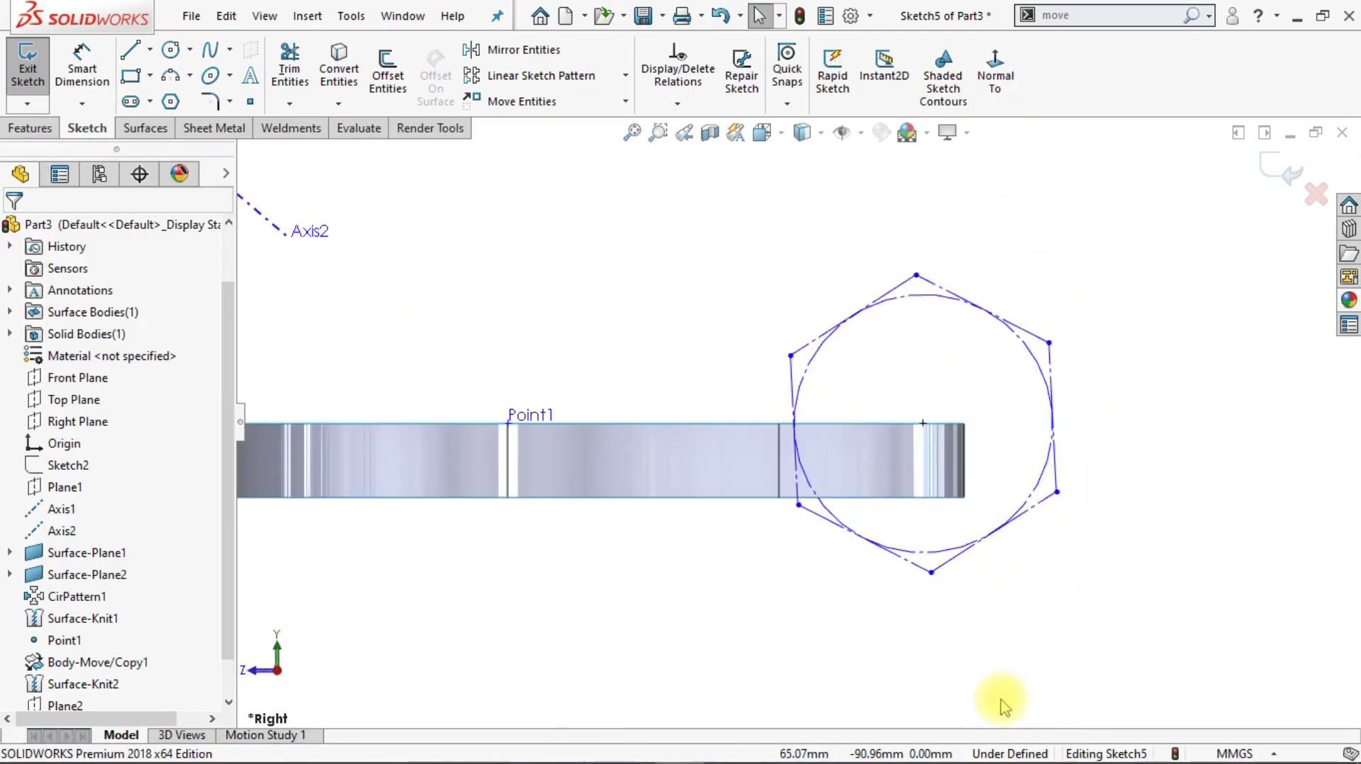
click(1032, 339)
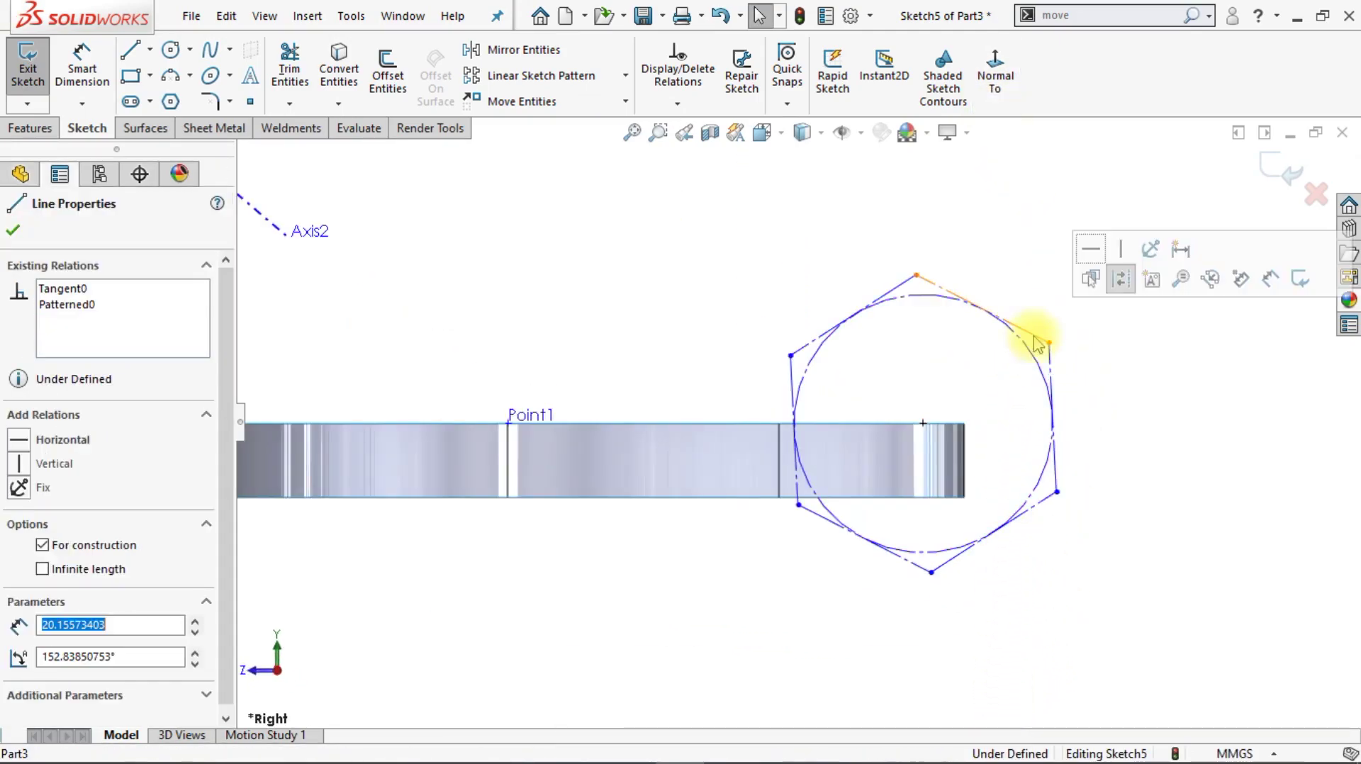
click(1089, 249)
click(957, 210)
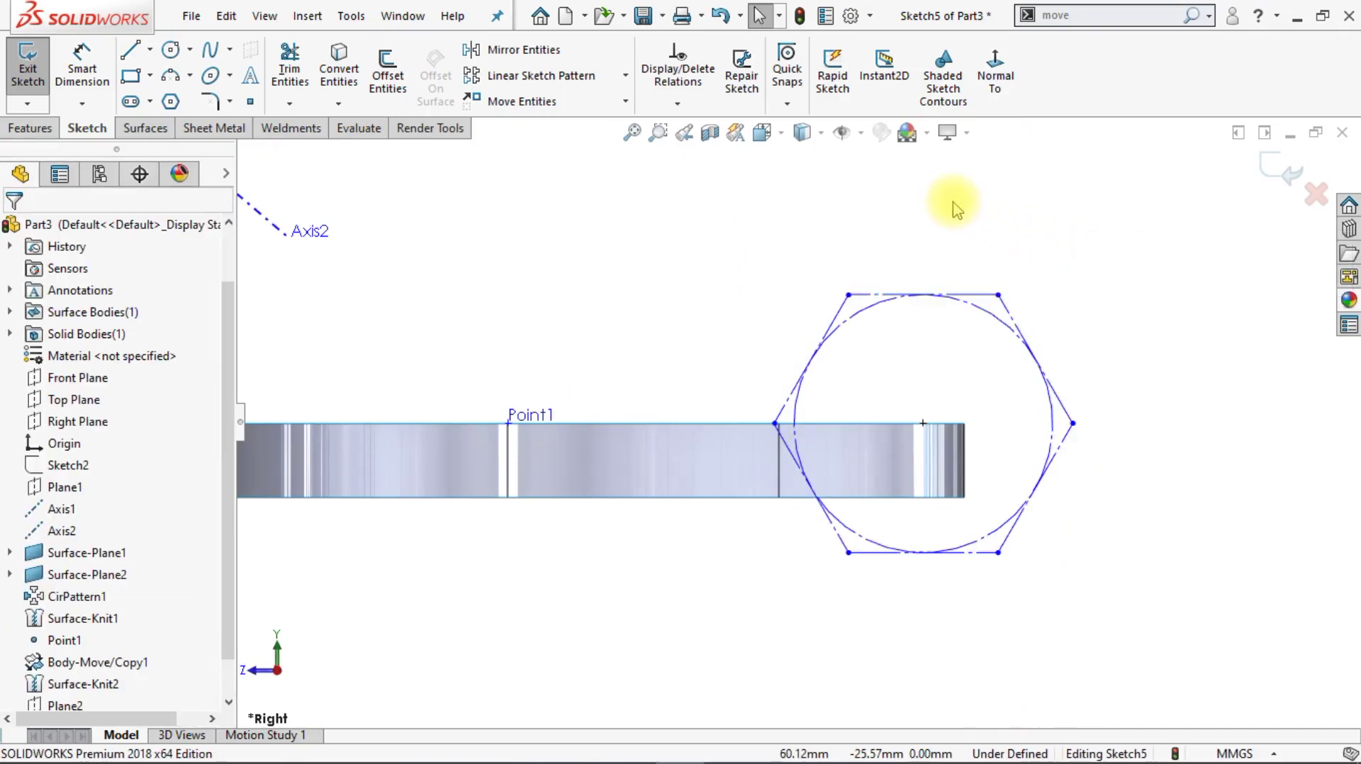
- Draw a circle of about 10 mm radius on the top-left hexagon corner, deleting the extra circle
click(170, 53)
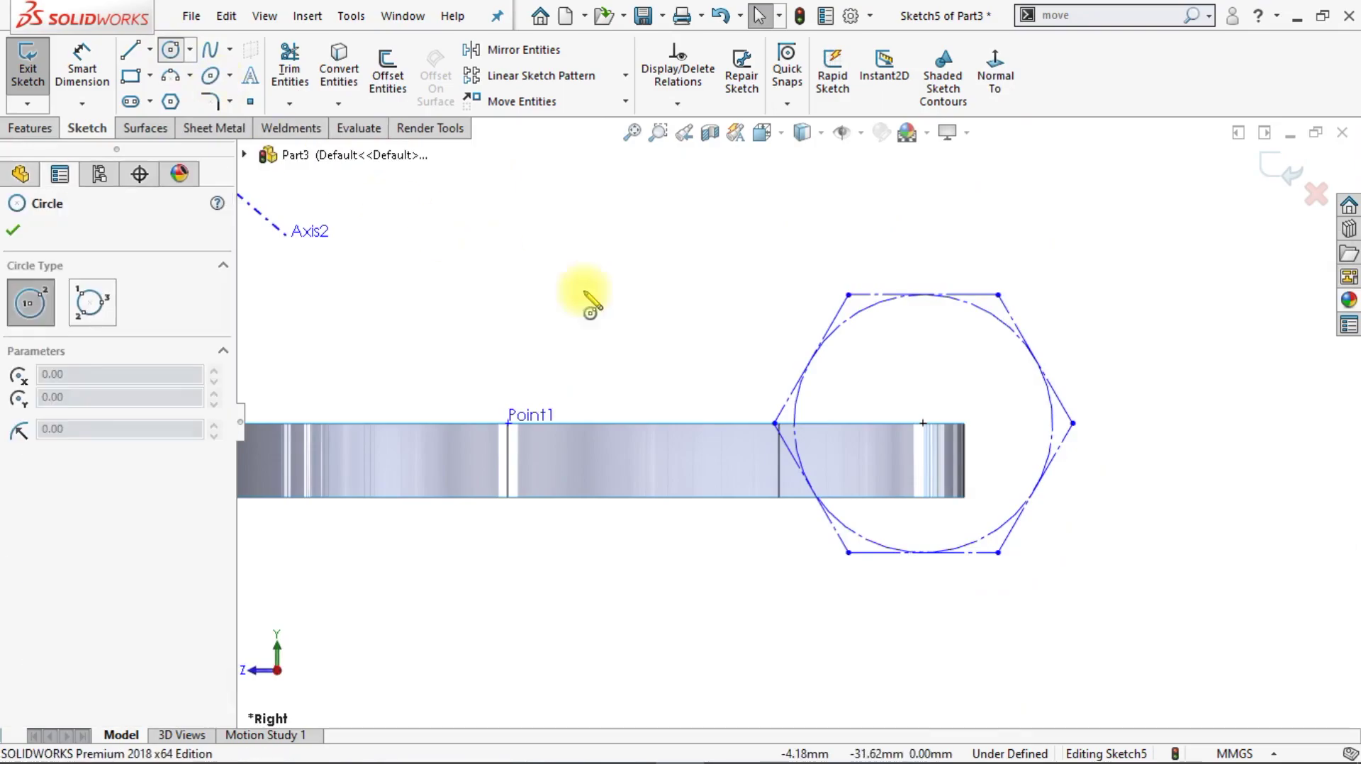
click(848, 294)
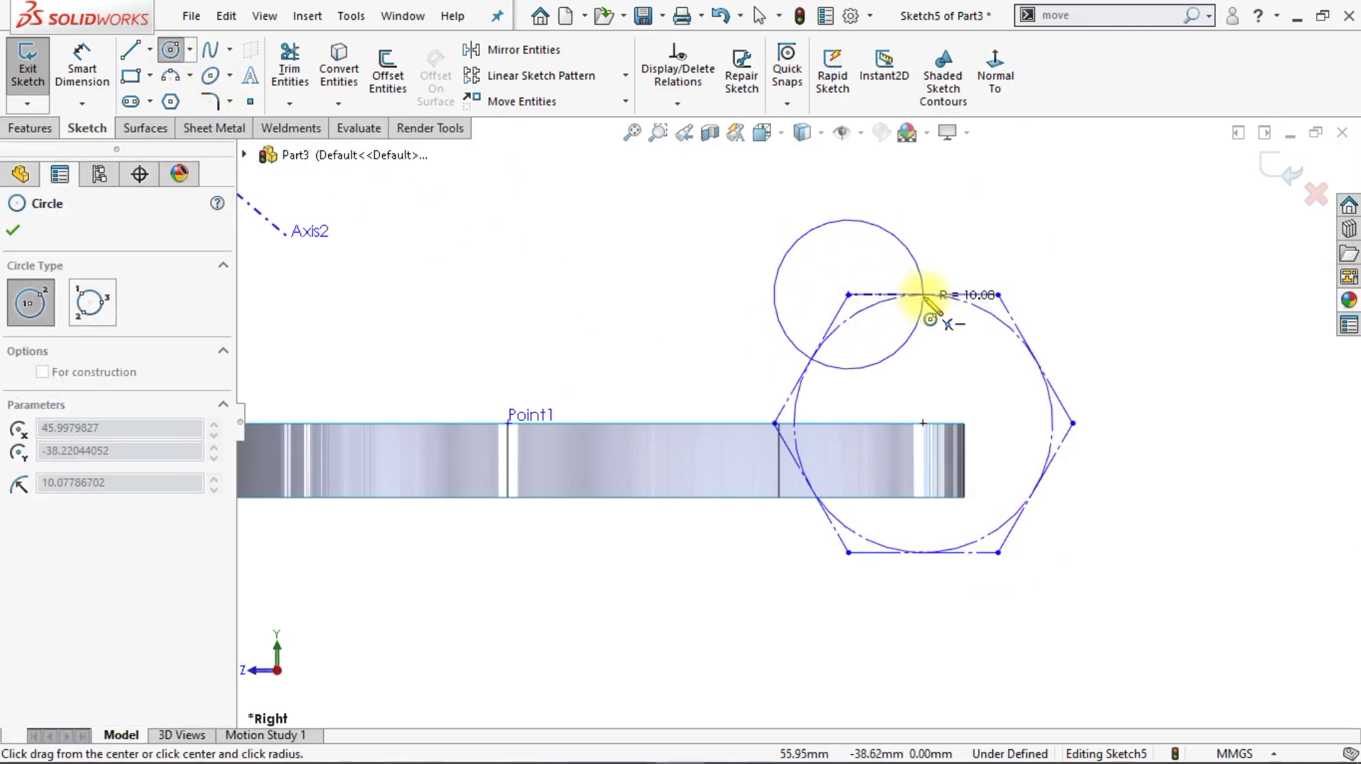
click(923, 295)
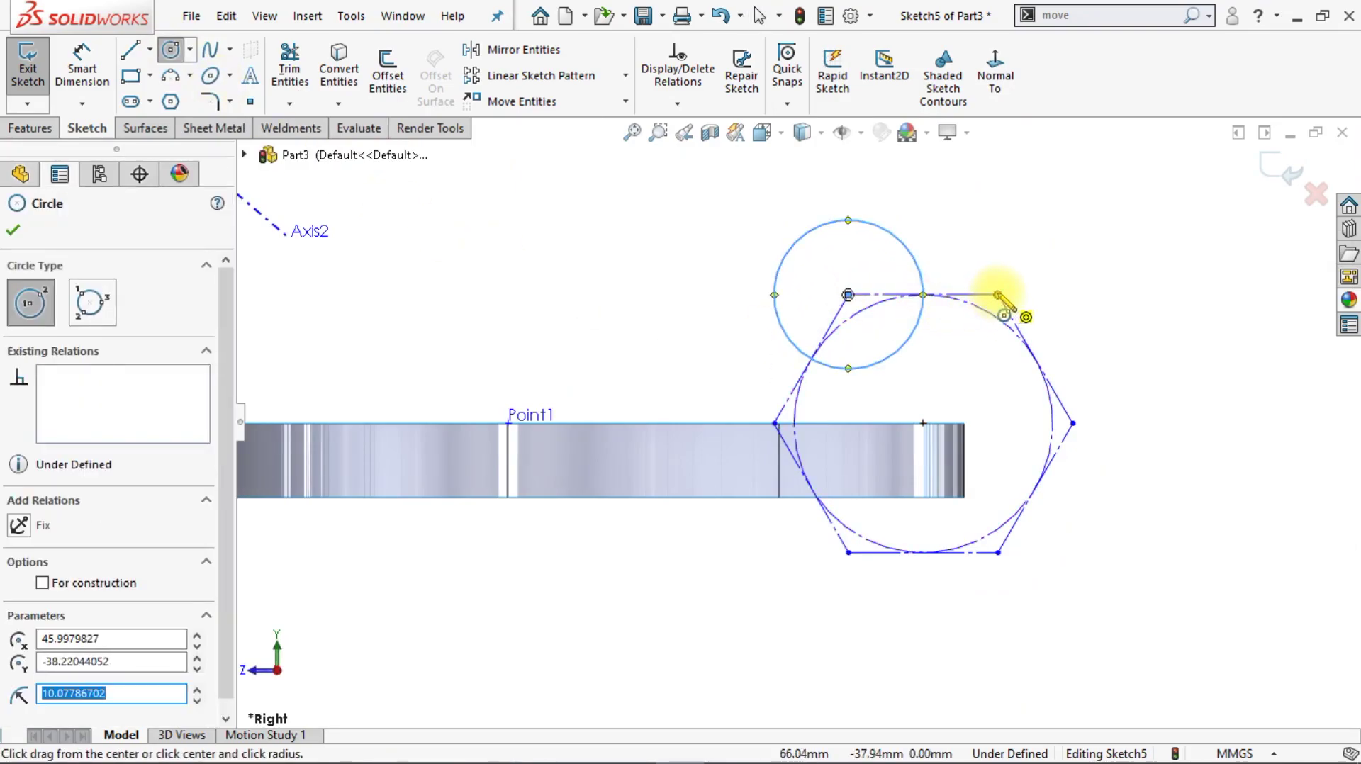
click(998, 294)
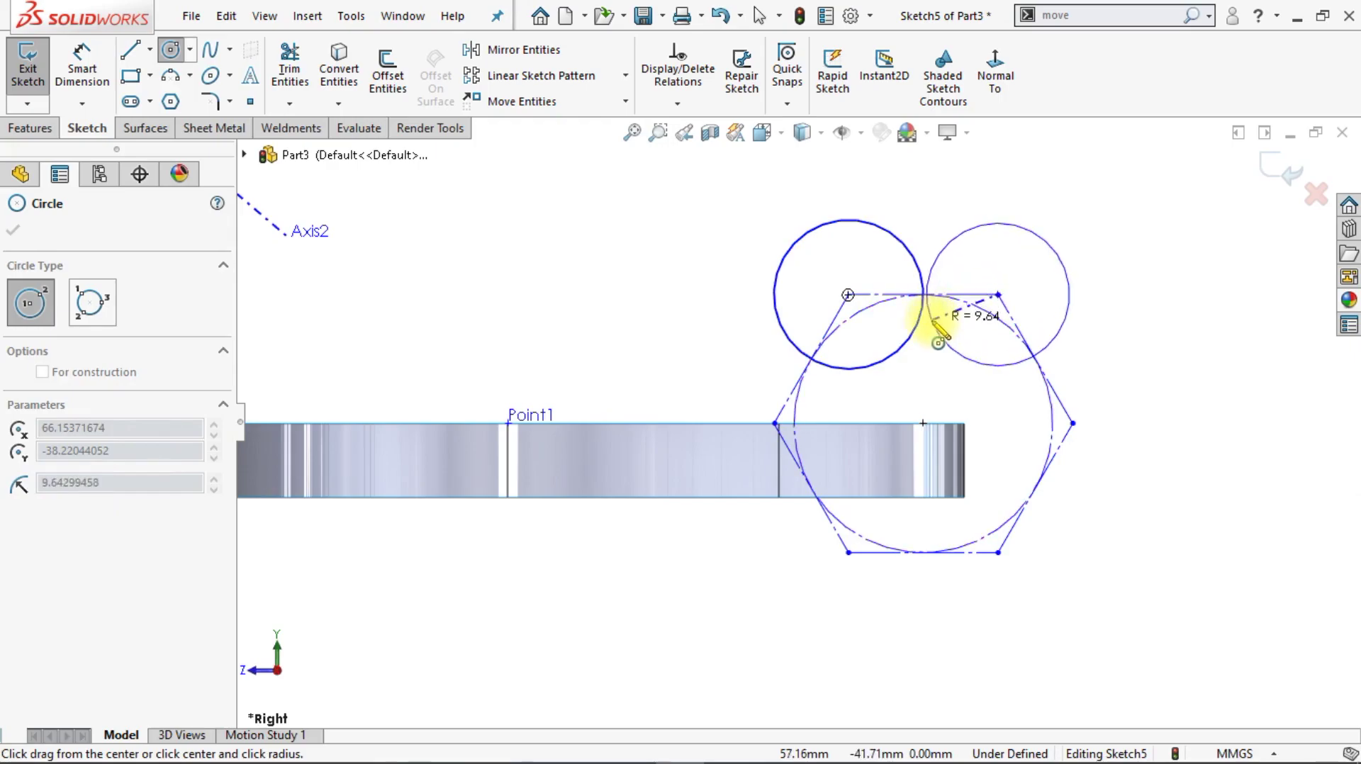
click(931, 322)
key(Escape)
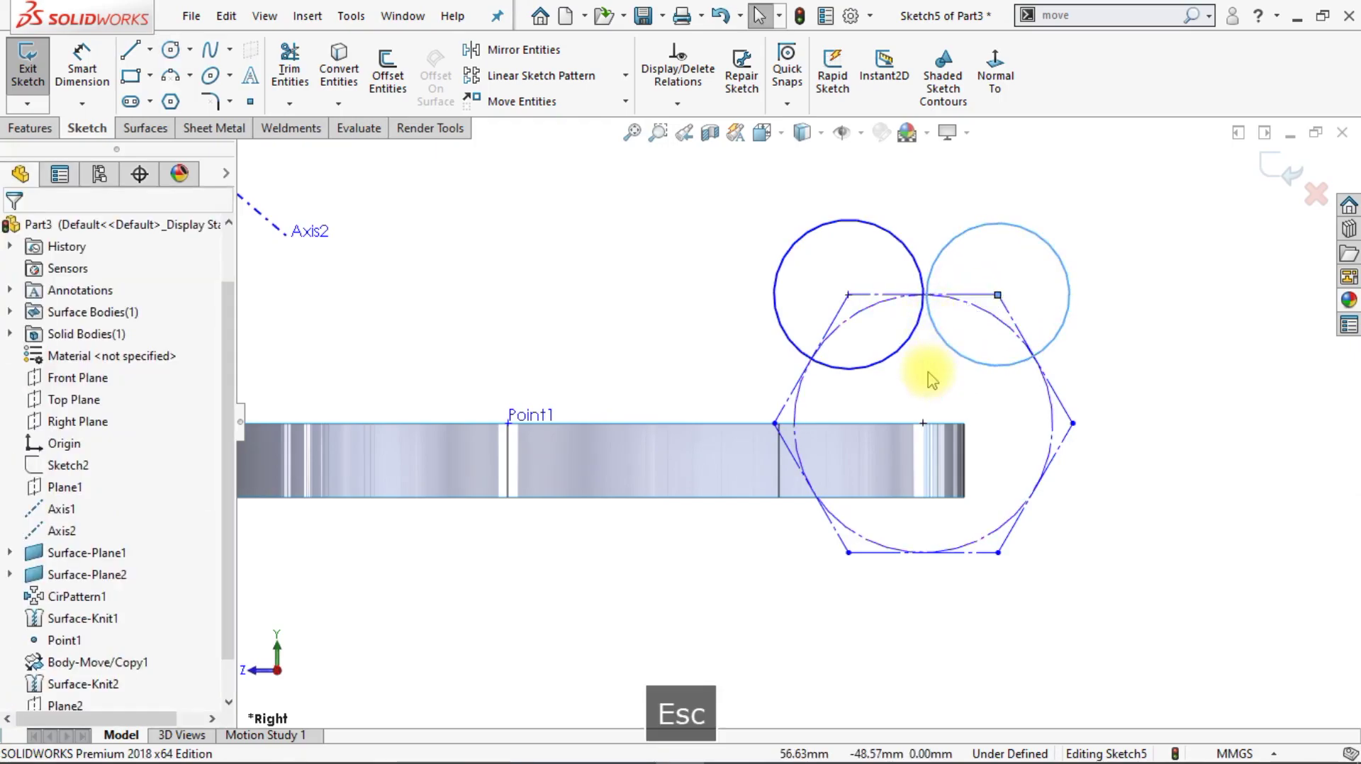
key(Delete)
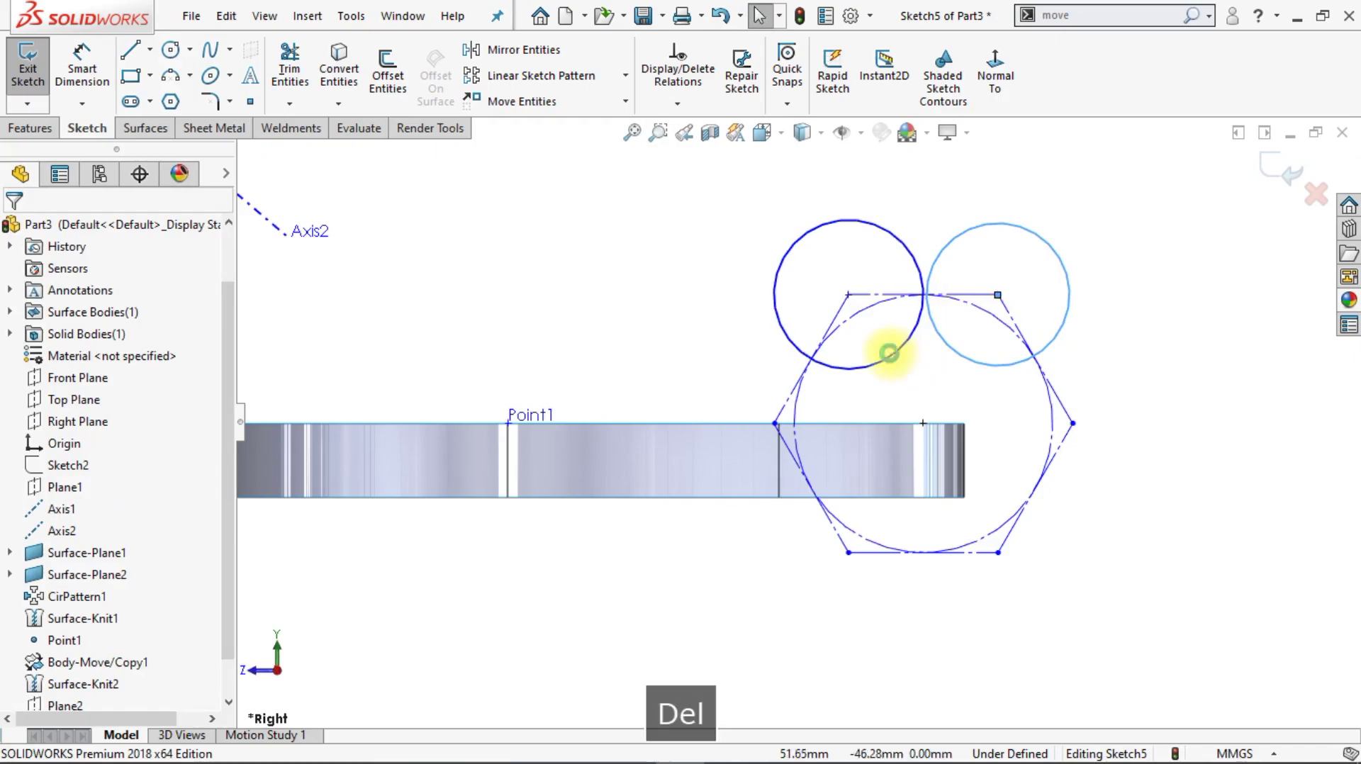
- Circular-pattern the corner circle six times around the hexagon centre
click(625, 75)
click(597, 121)
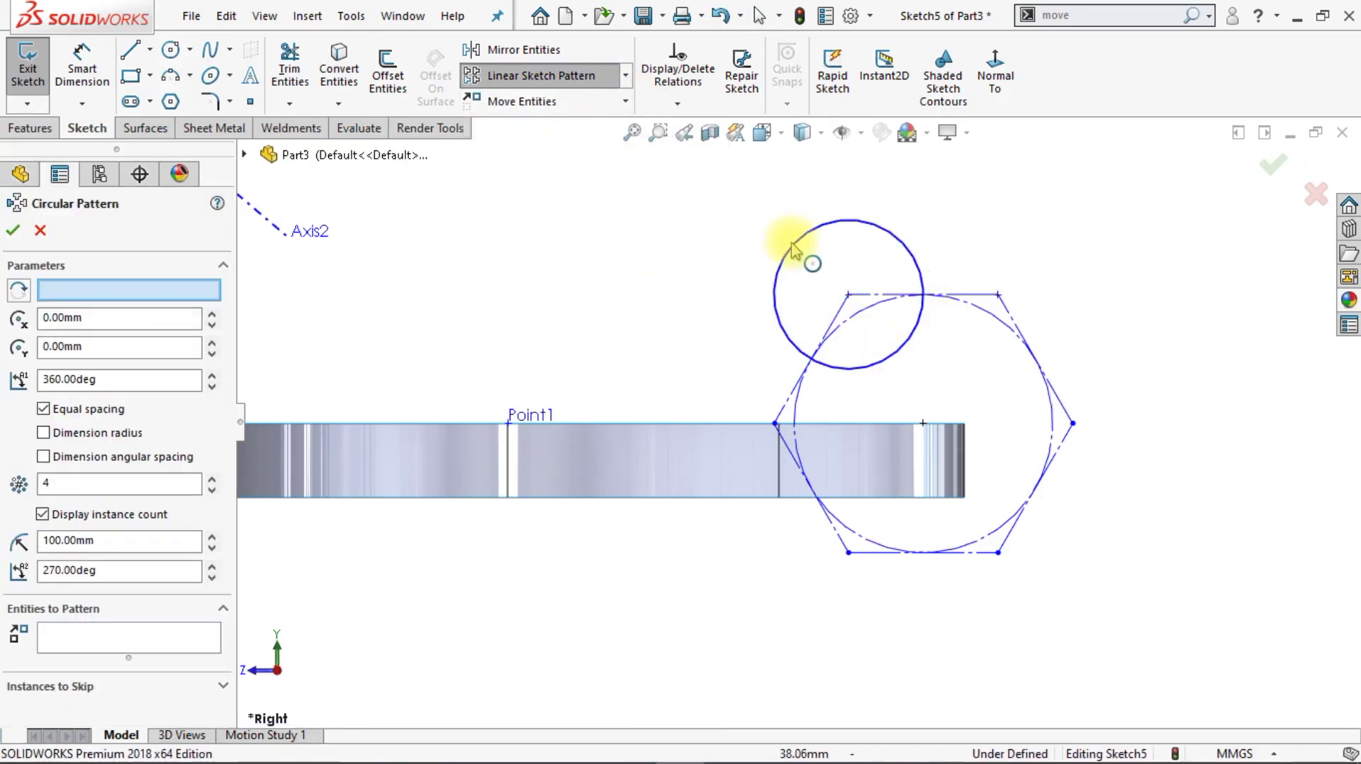
click(793, 245)
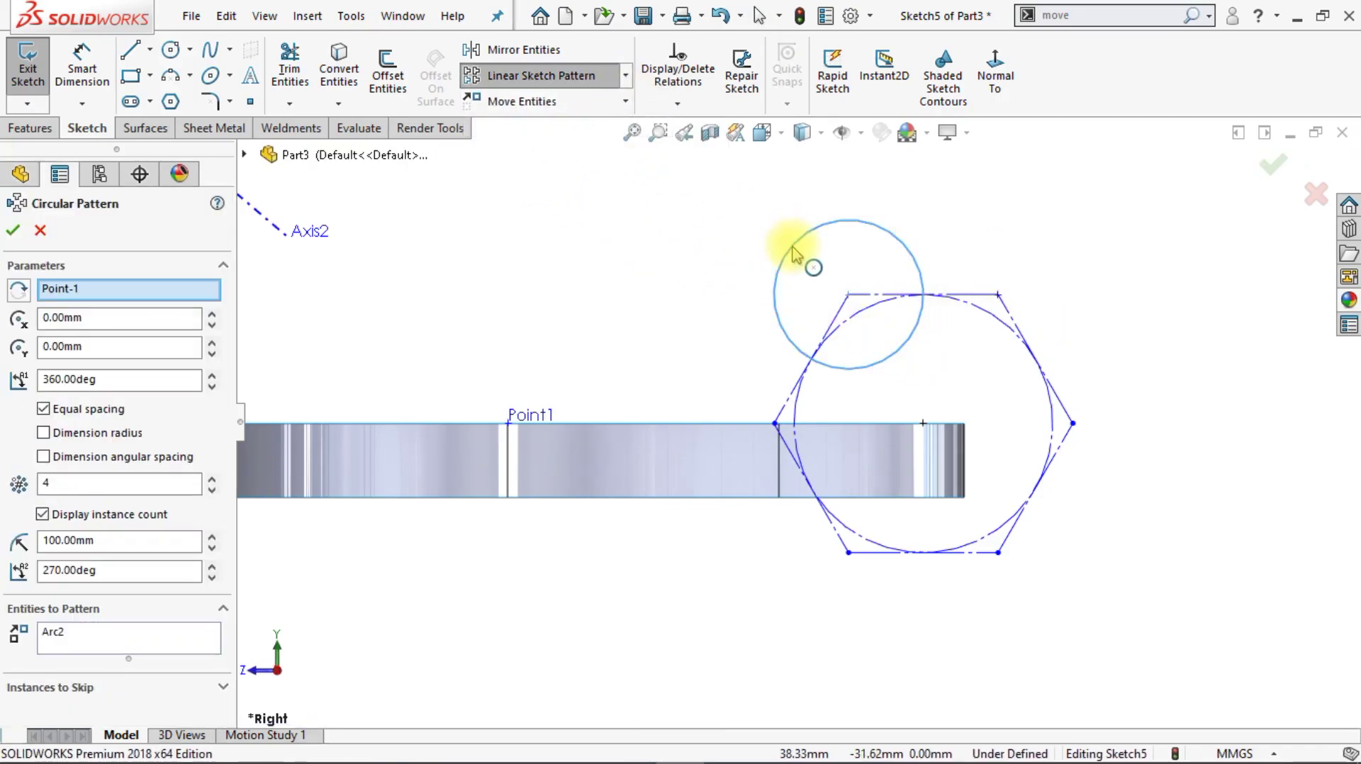
right_click(140, 292)
click(163, 298)
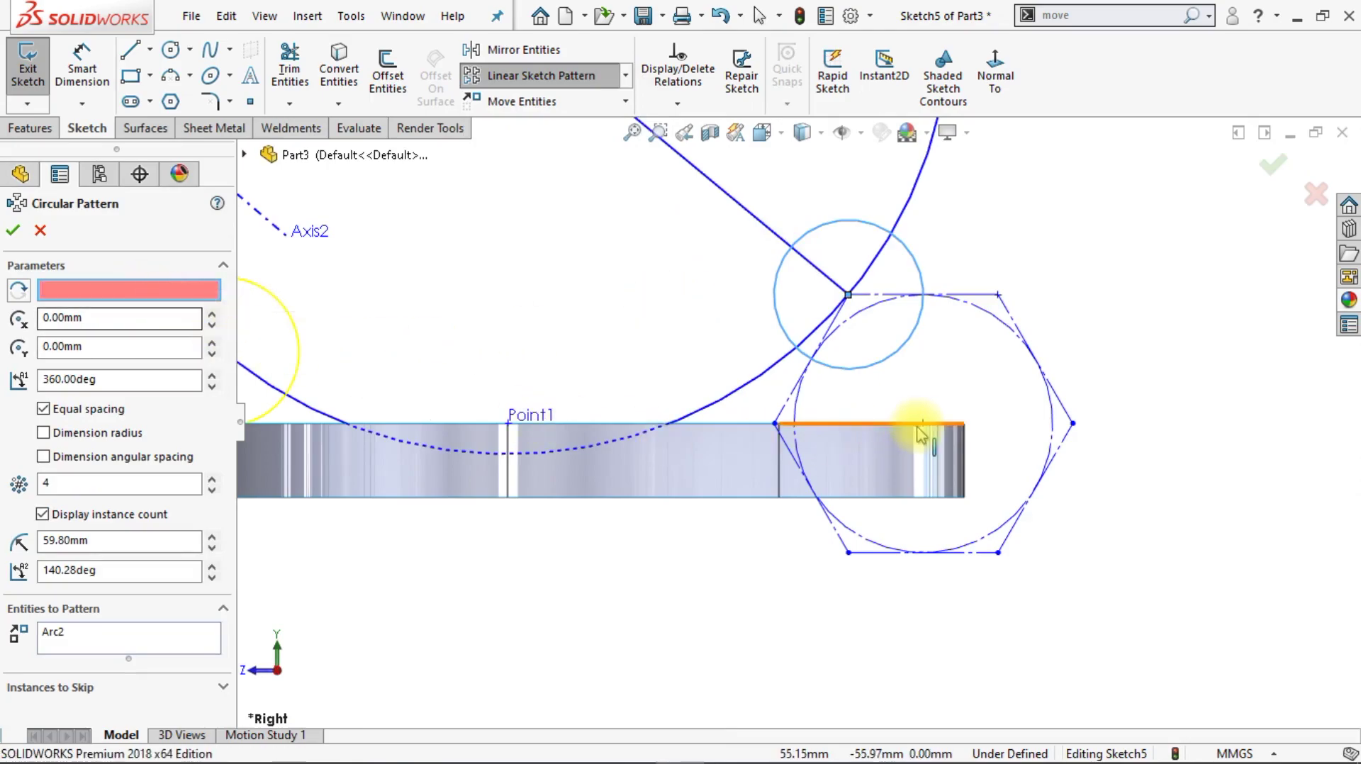
click(922, 424)
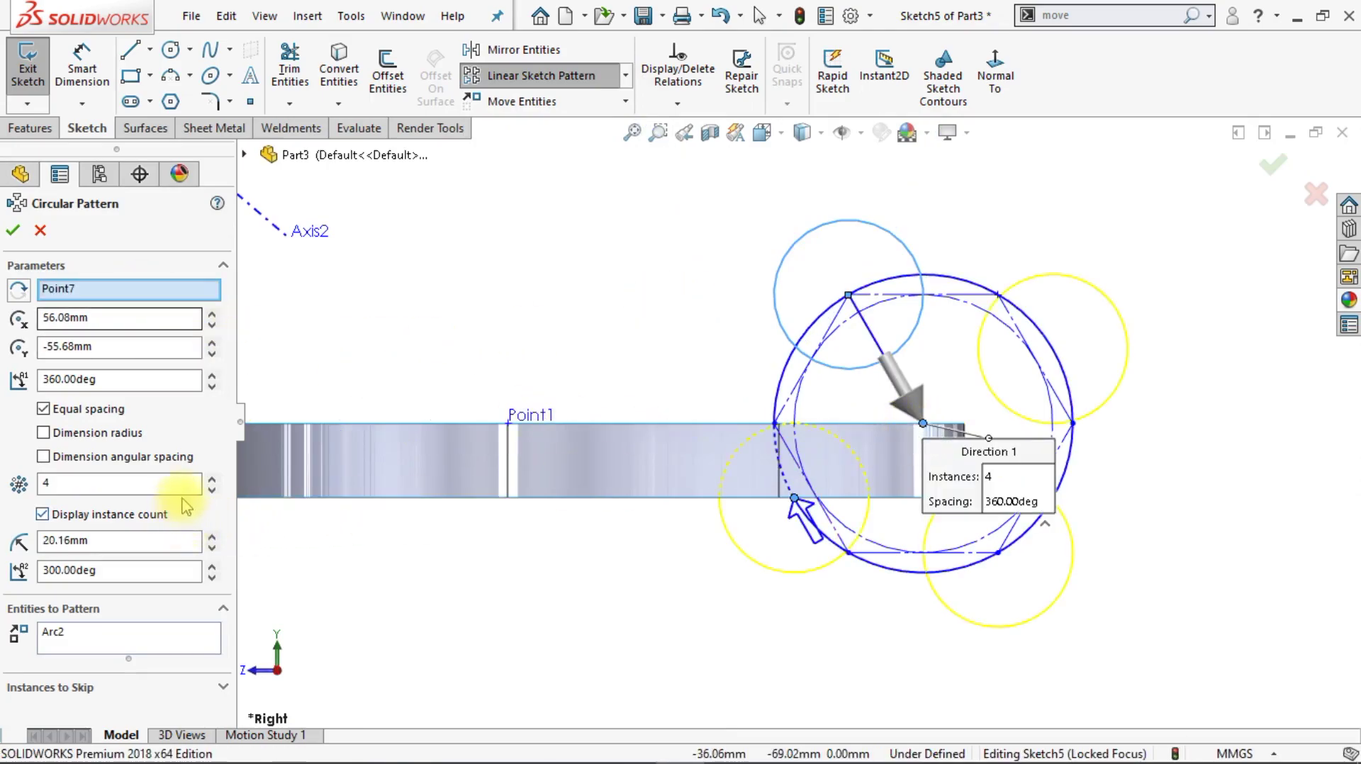
click(212, 481)
click(212, 481)
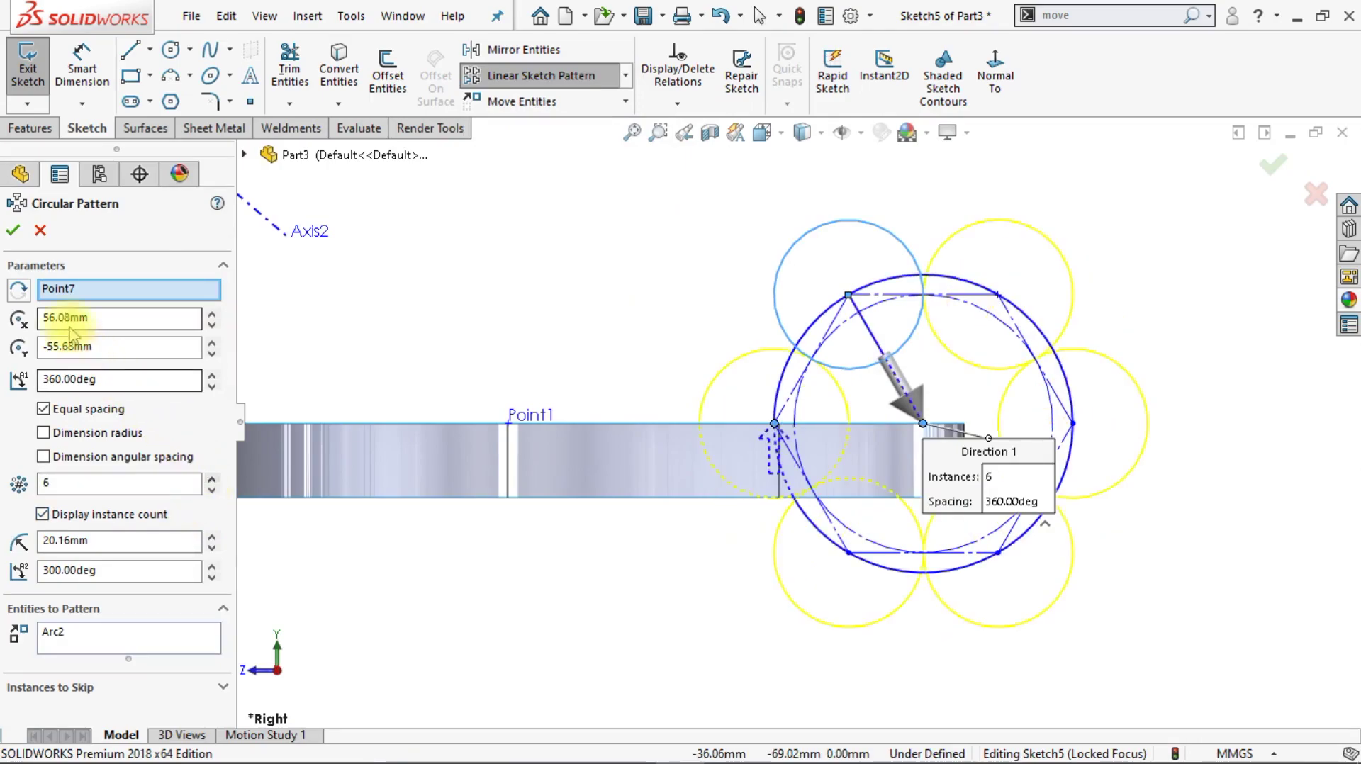
click(13, 230)
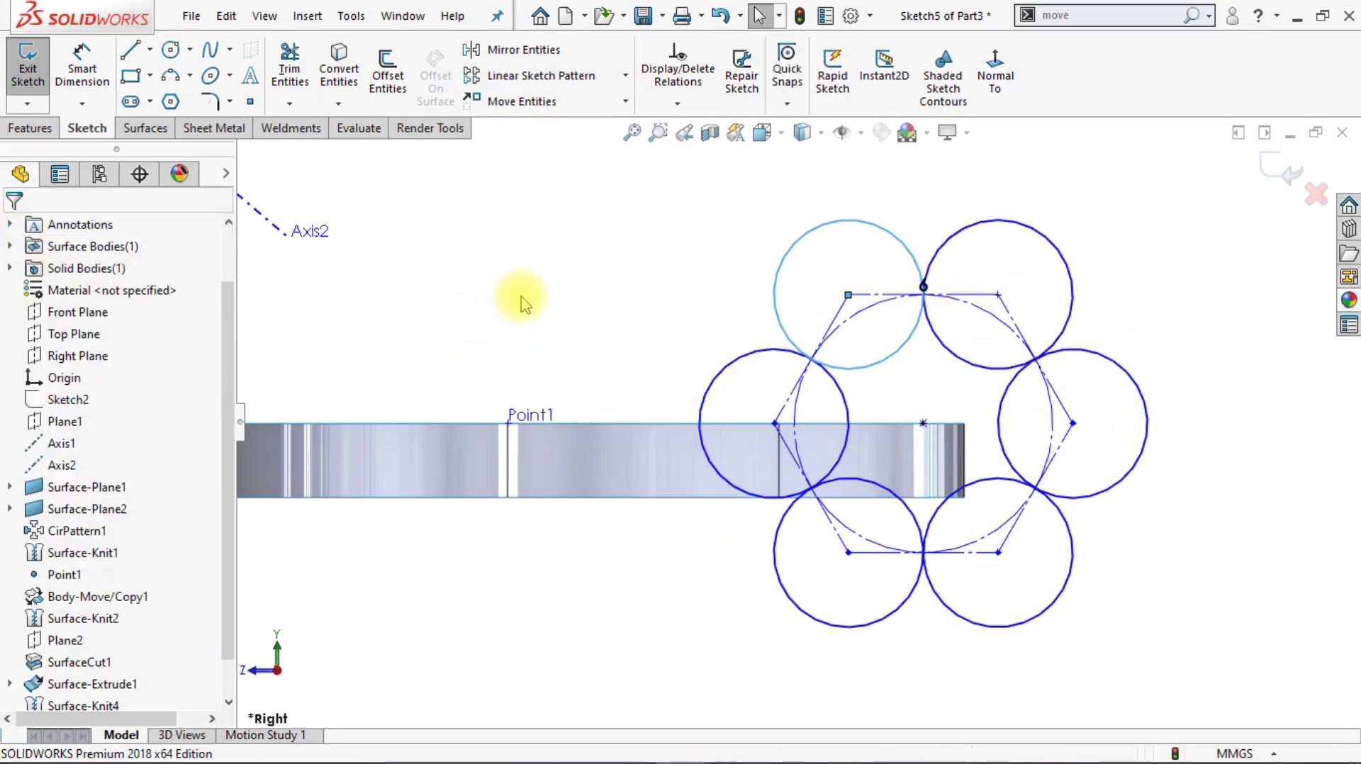
- Make two neighbouring circles Tangent and drag one to resize the ring
ctrl+click(911, 258)
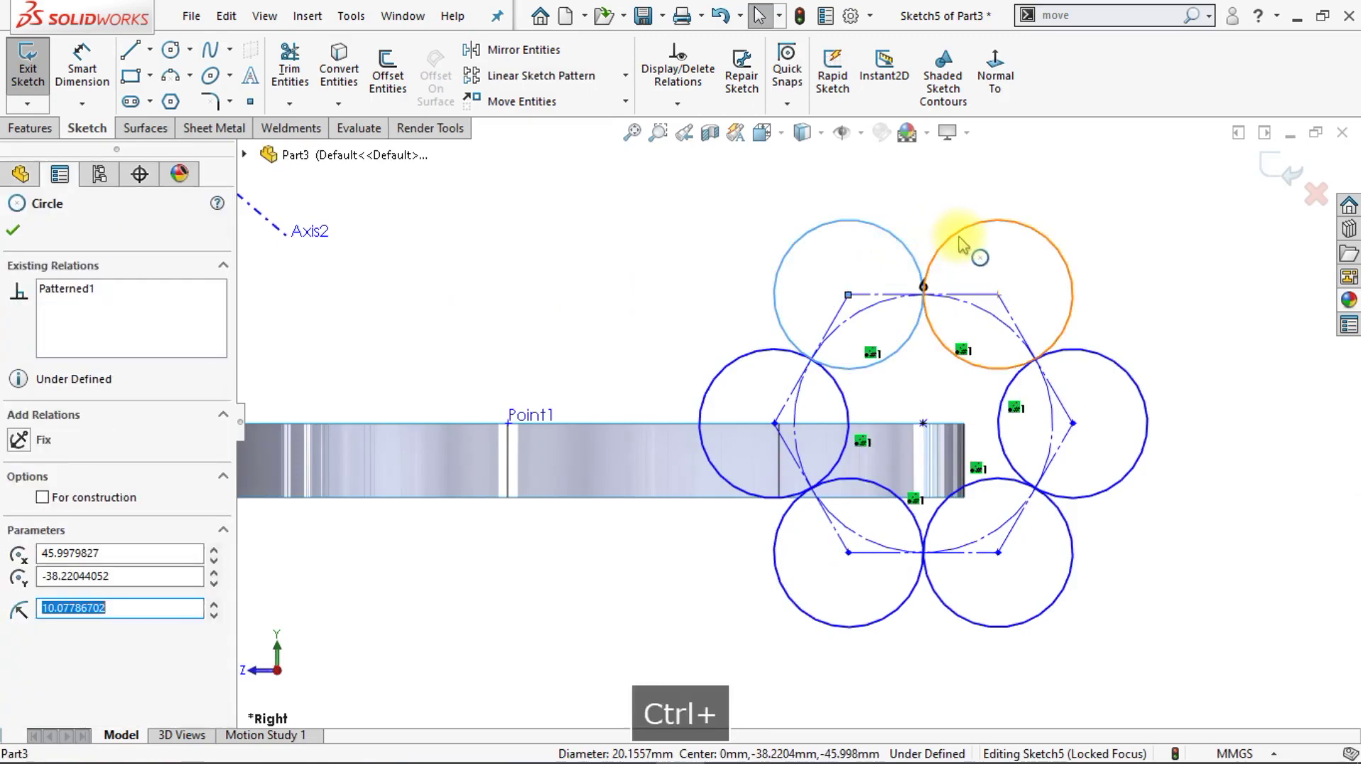
ctrl+click(962, 245)
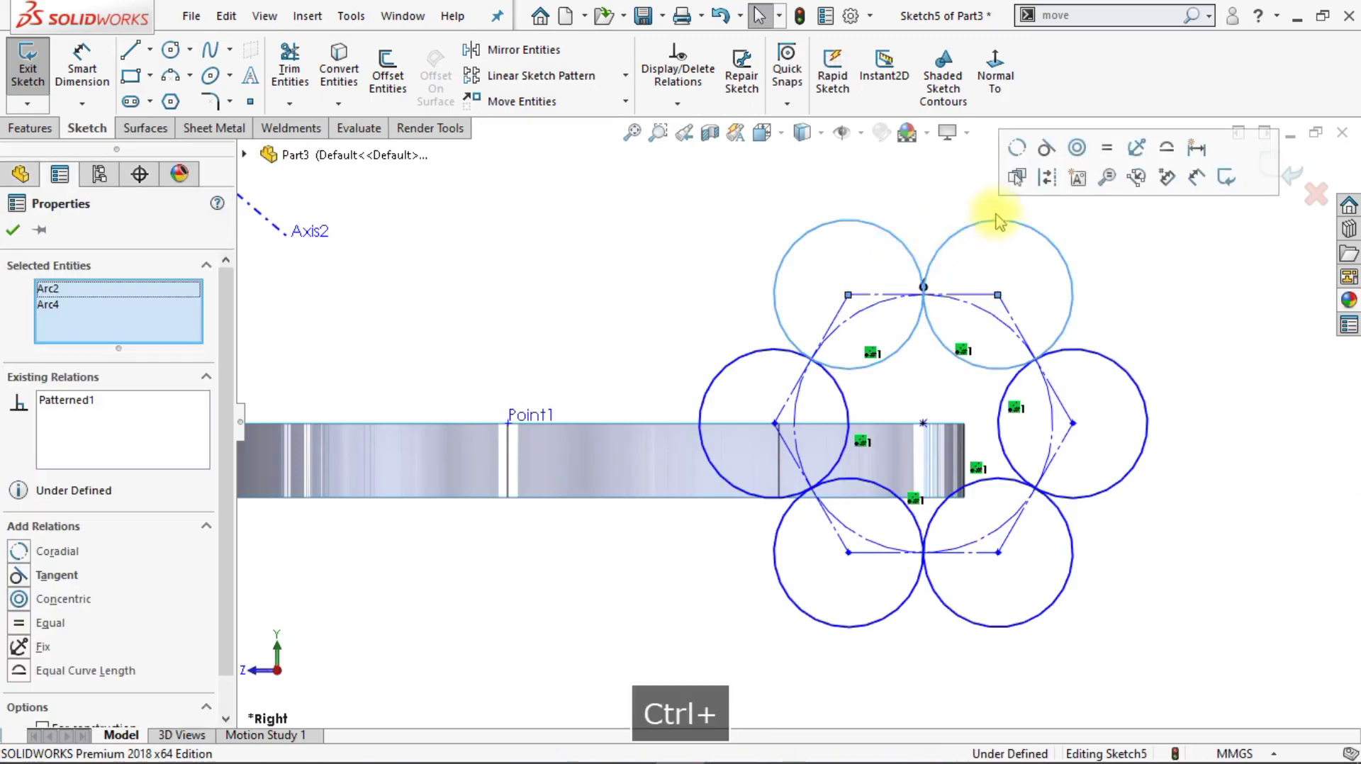
click(1045, 149)
click(1091, 291)
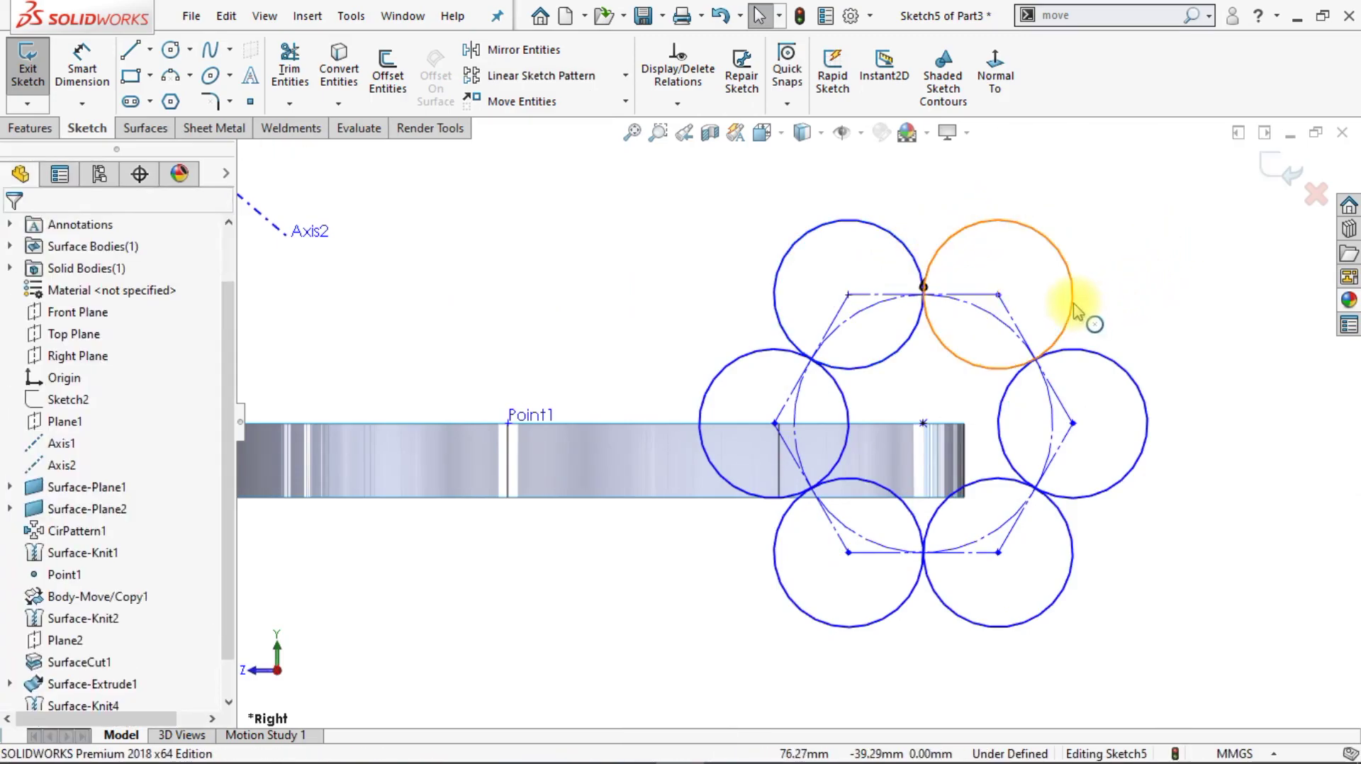
drag(1072, 290, 1094, 304)
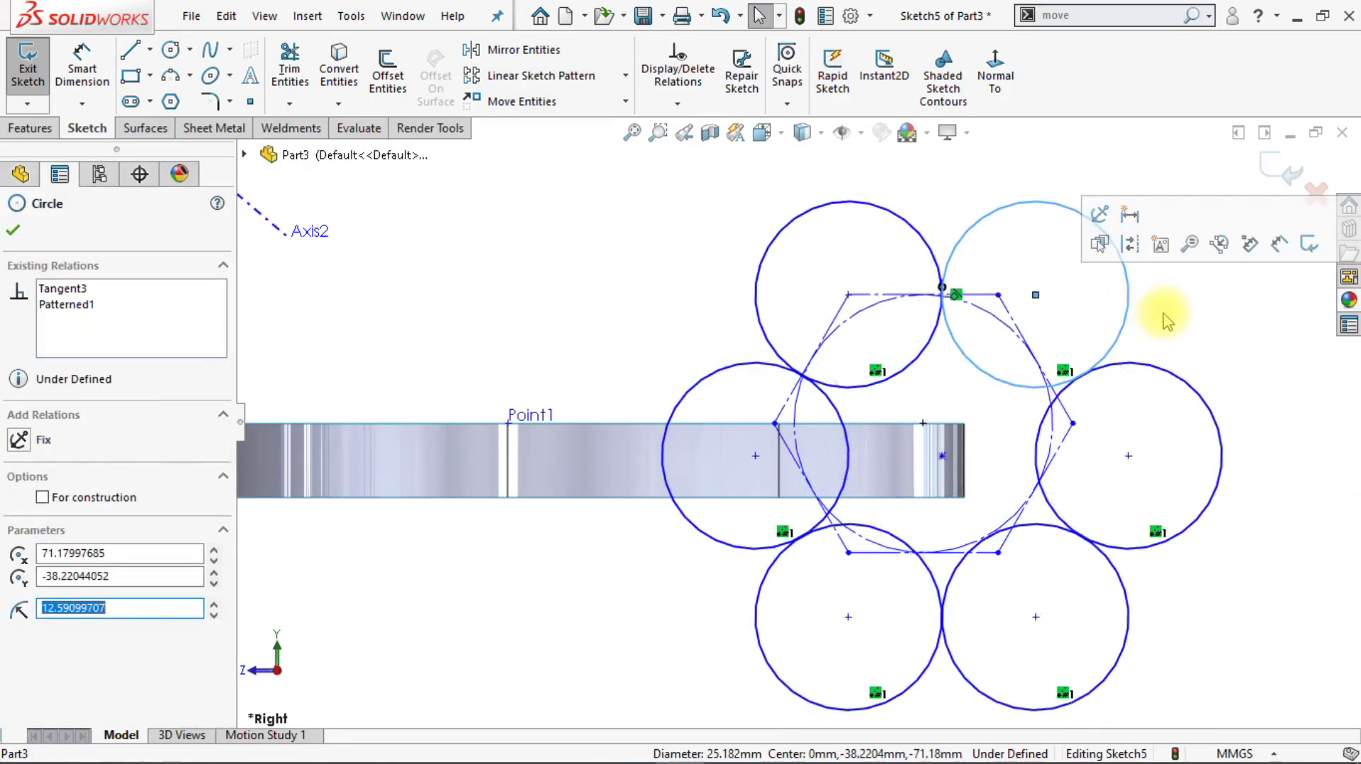
click(1155, 333)
- Drag the pattern's sketch point onto the surface edge point to make it Coincident
click(942, 457)
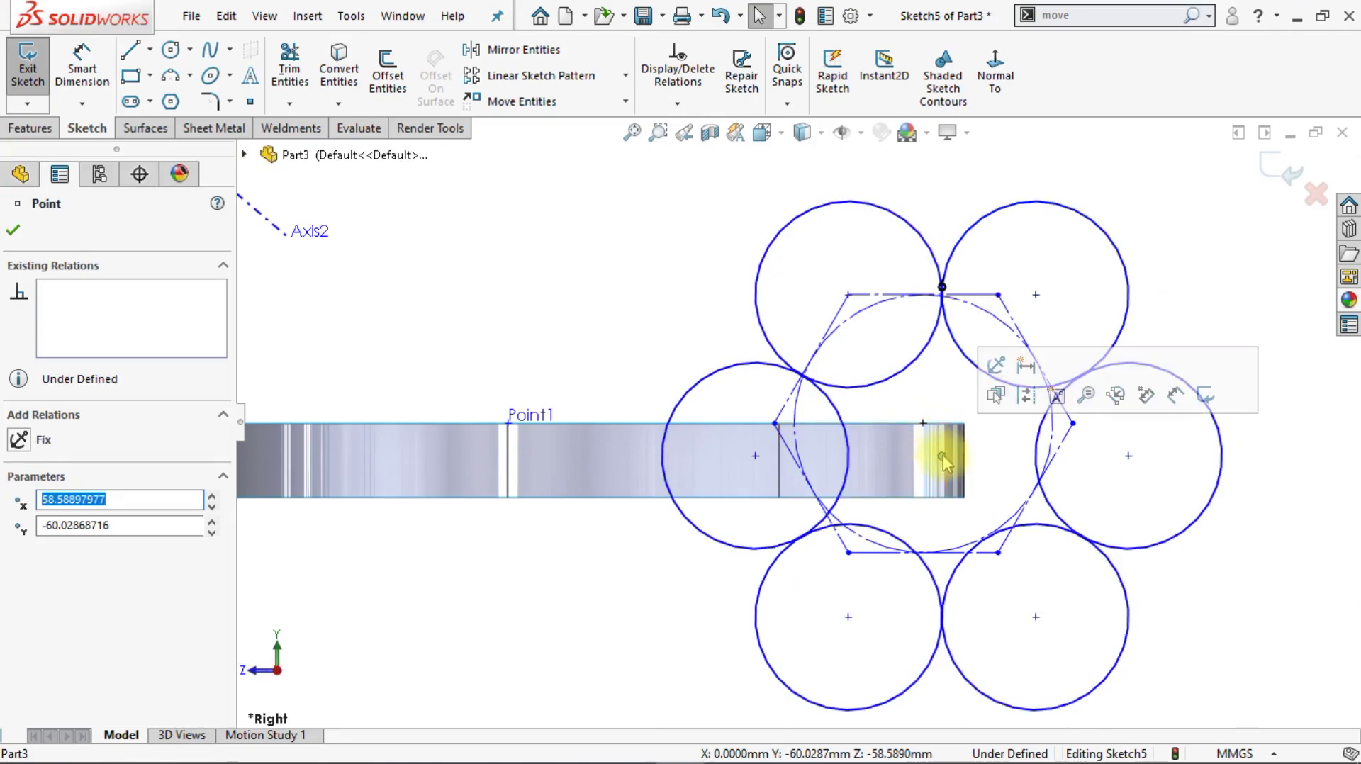
drag(936, 454, 923, 424)
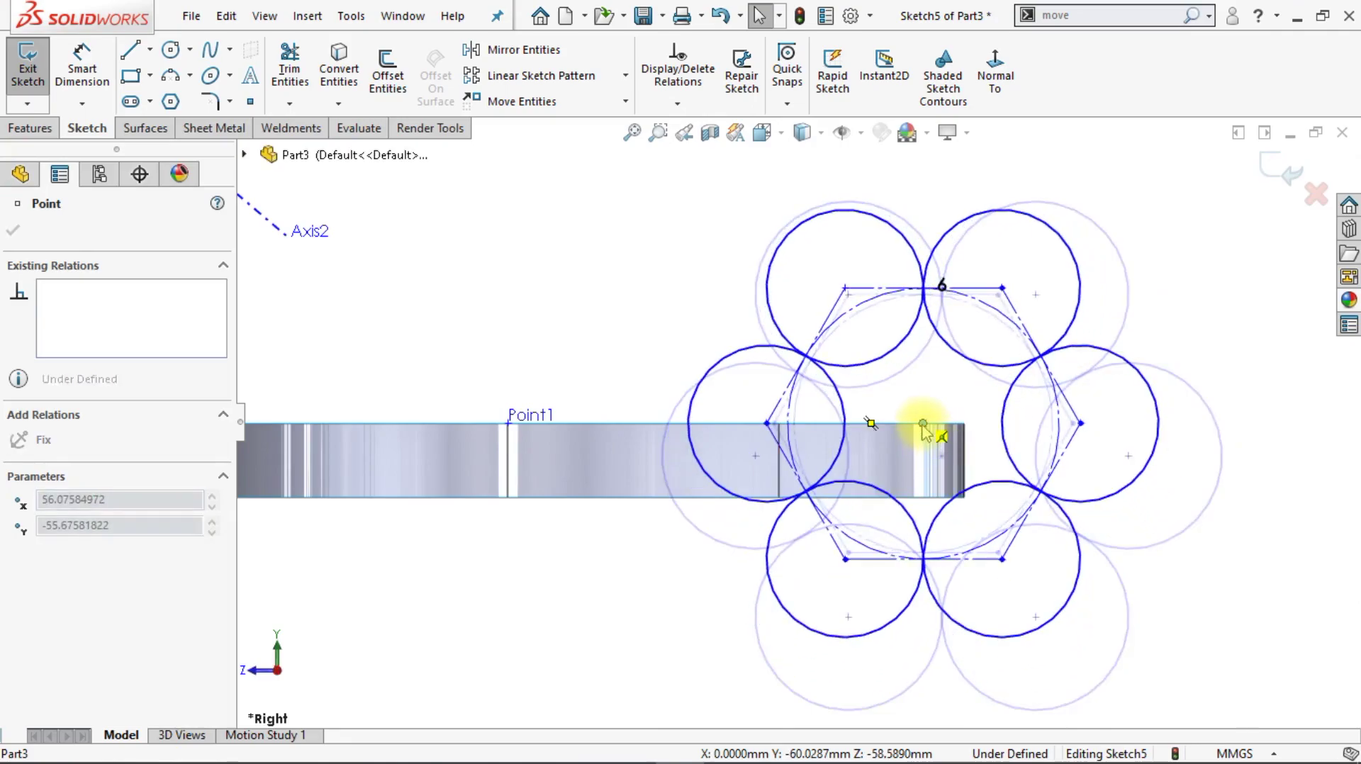
click(608, 308)
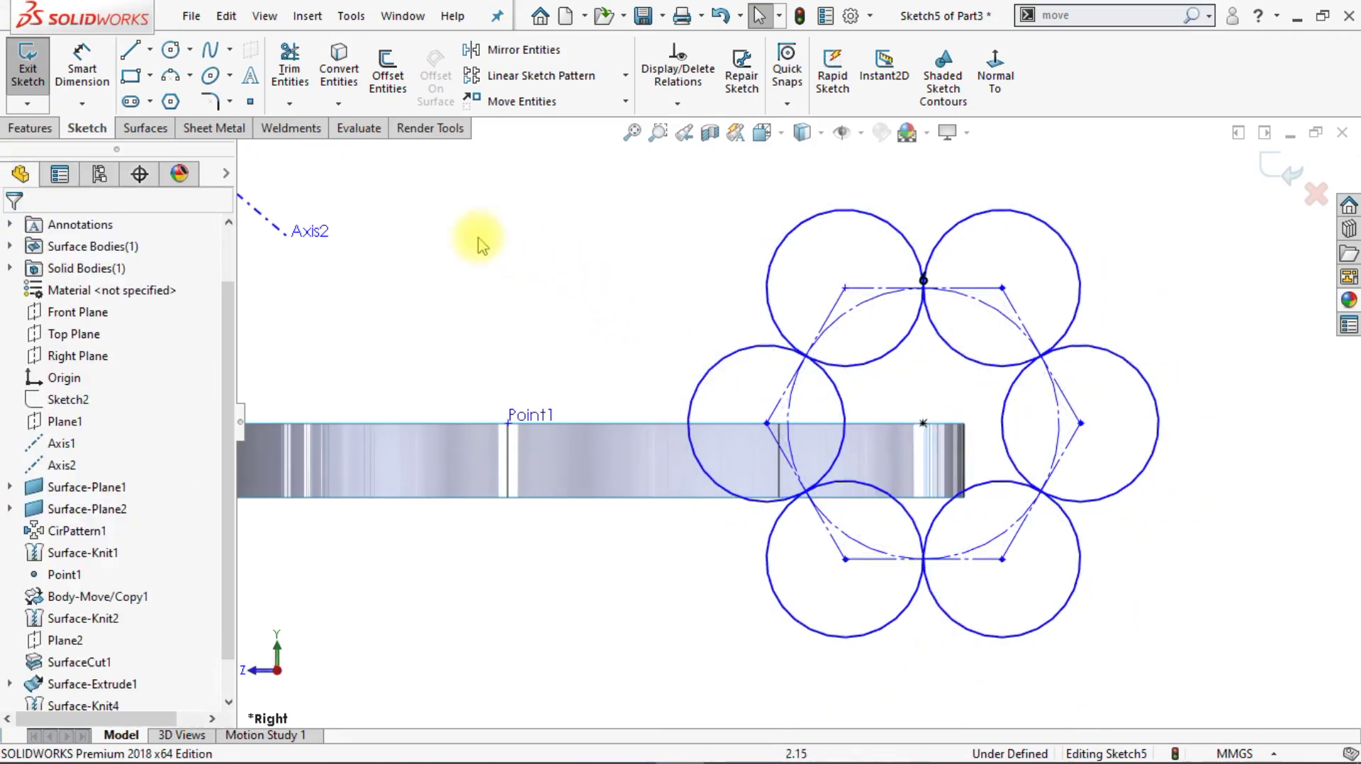
- Dimension the central construction circle at Ø10 mm with Smart Dimension
click(82, 68)
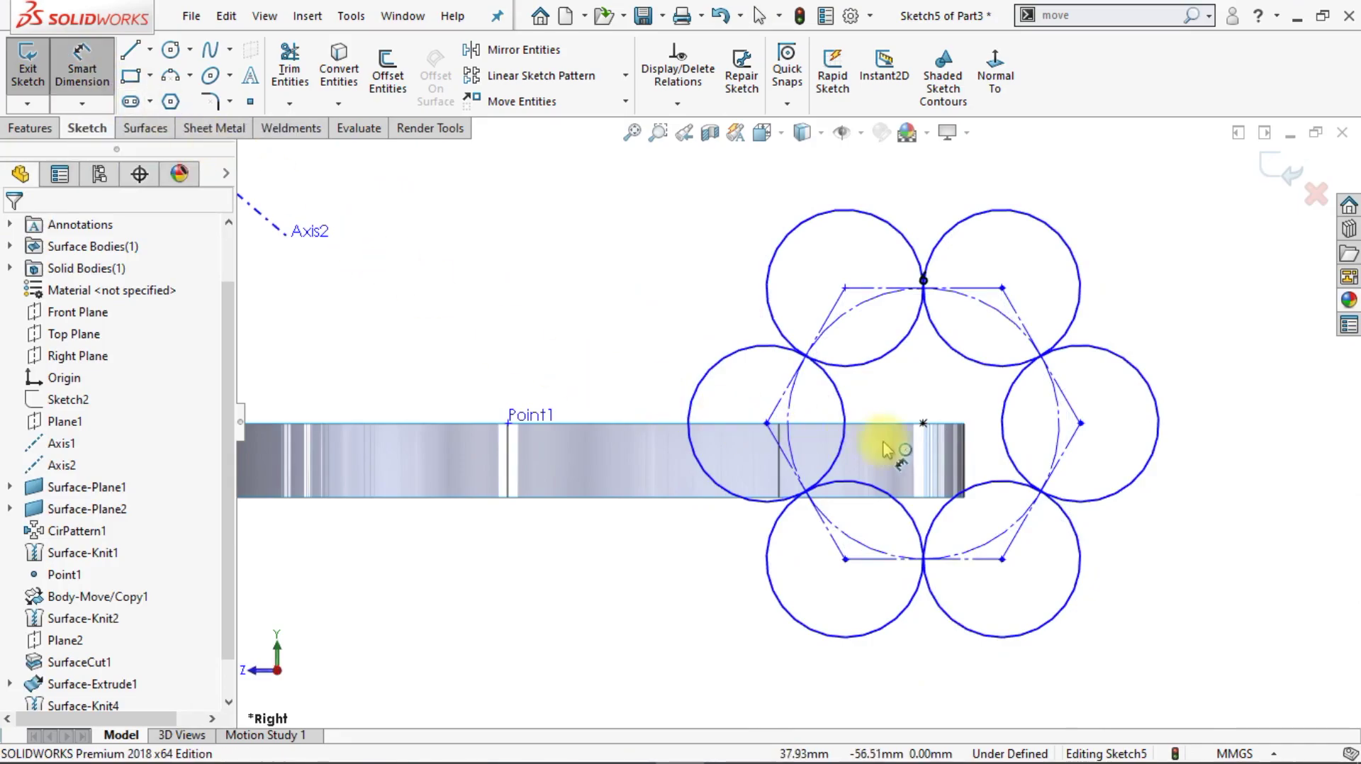
click(1070, 436)
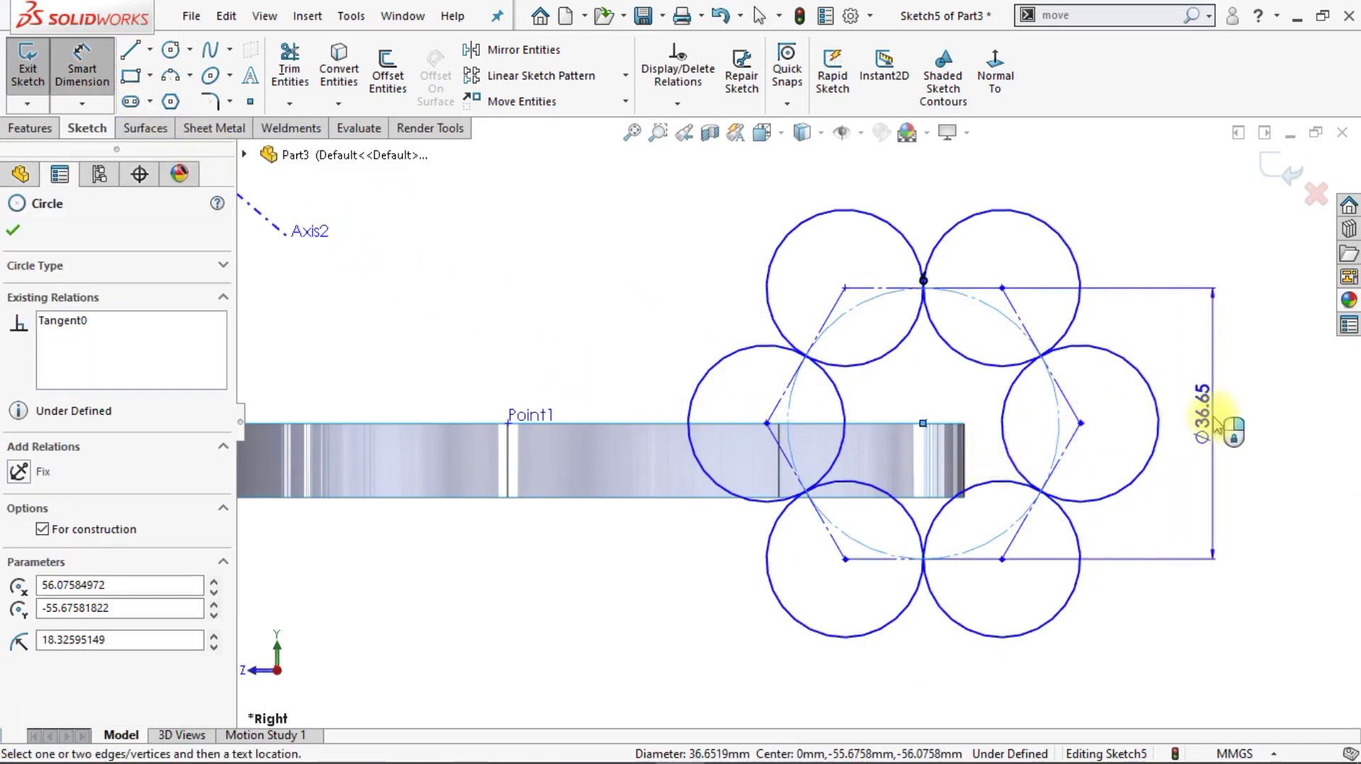
click(1130, 486)
text(1)
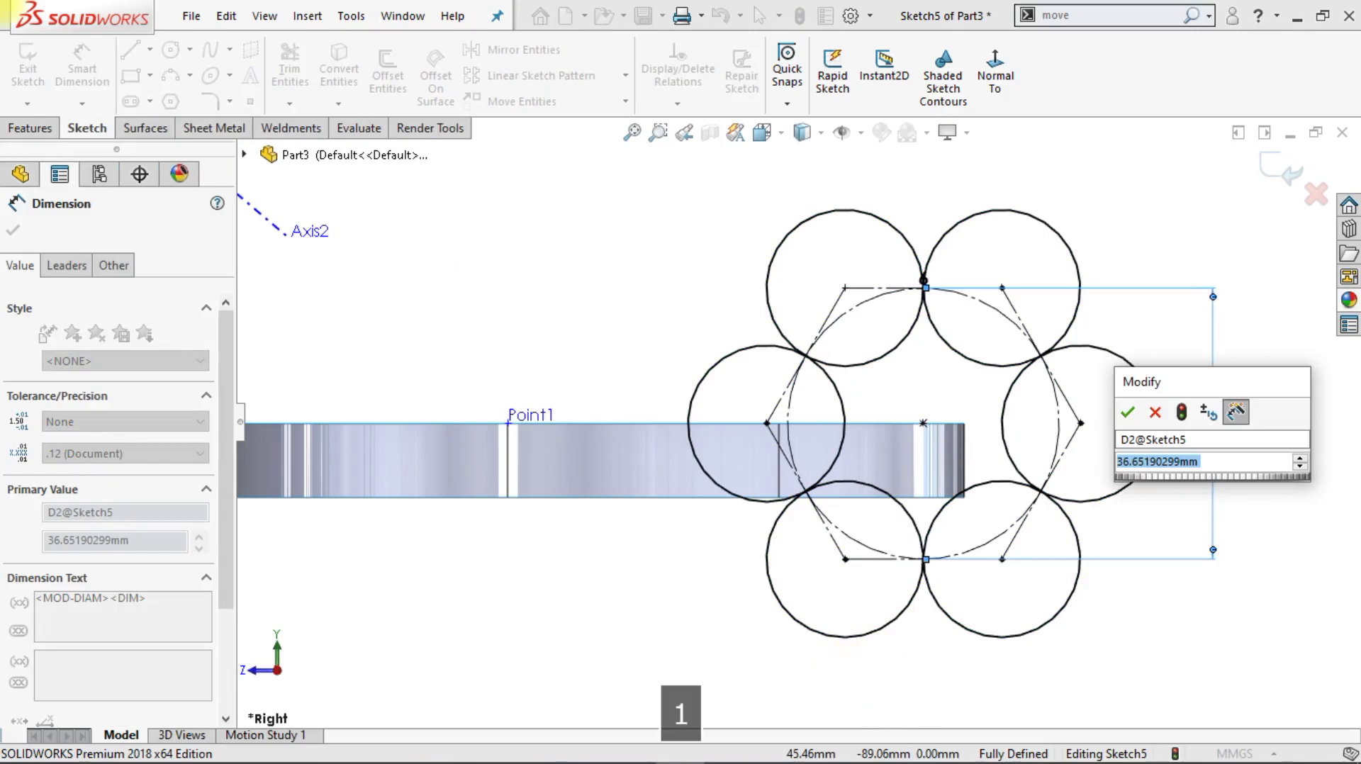
text(0)
key(Return)
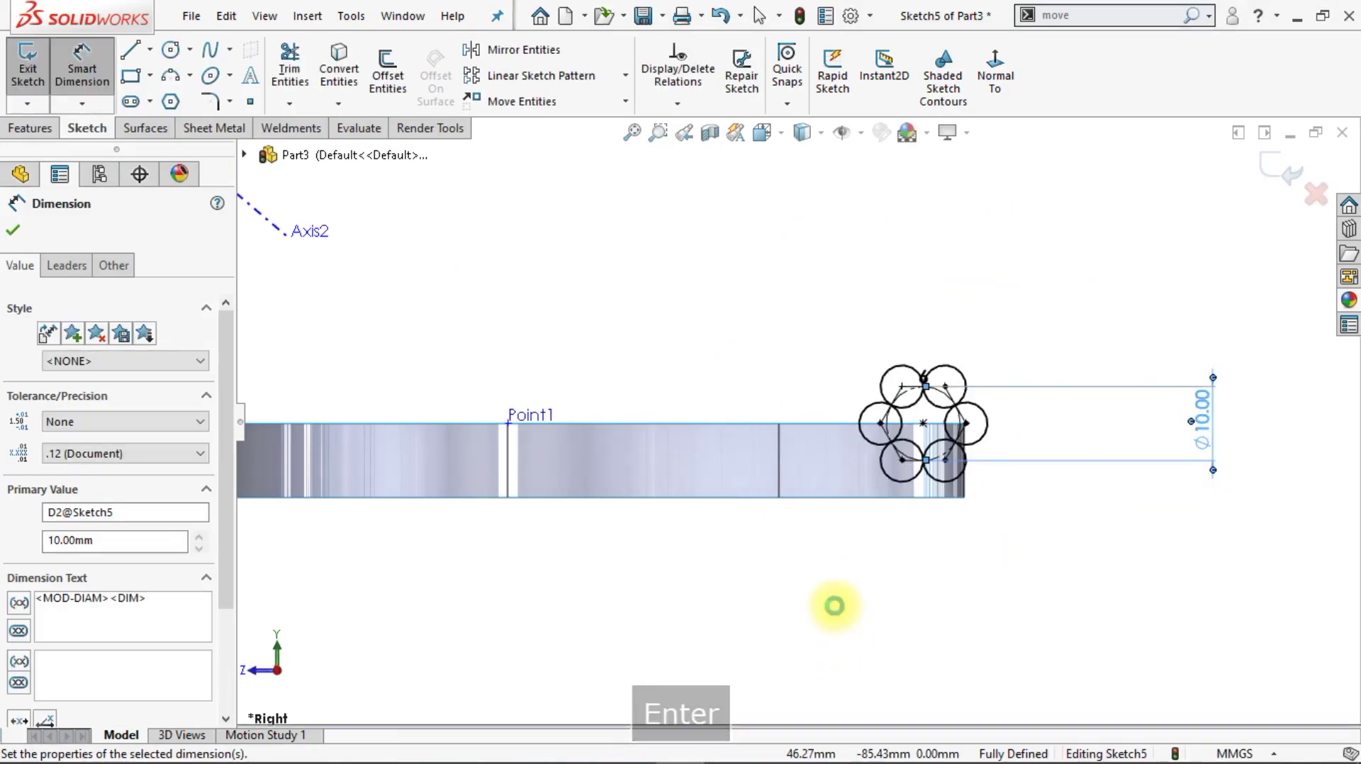
click(780, 318)
scroll(921, 431, down, 1)
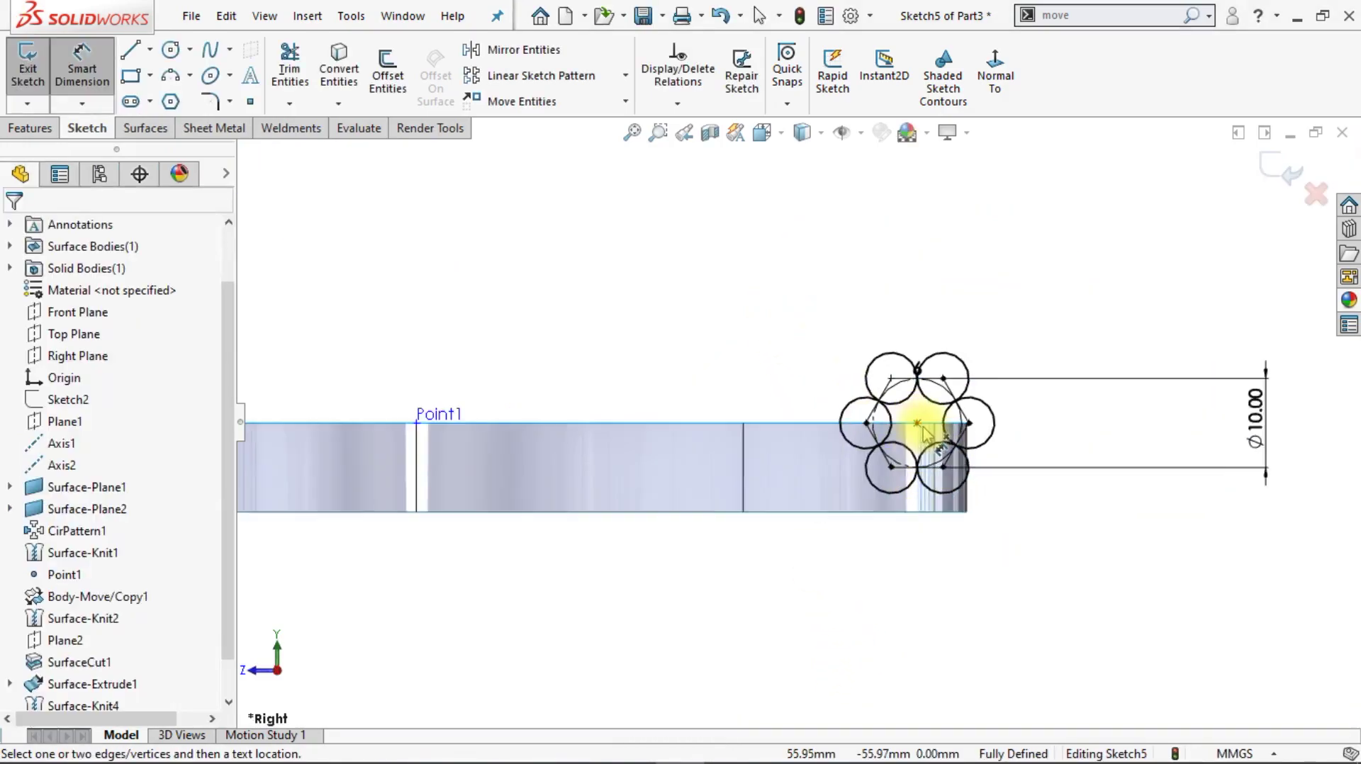
scroll(923, 429, down, 3)
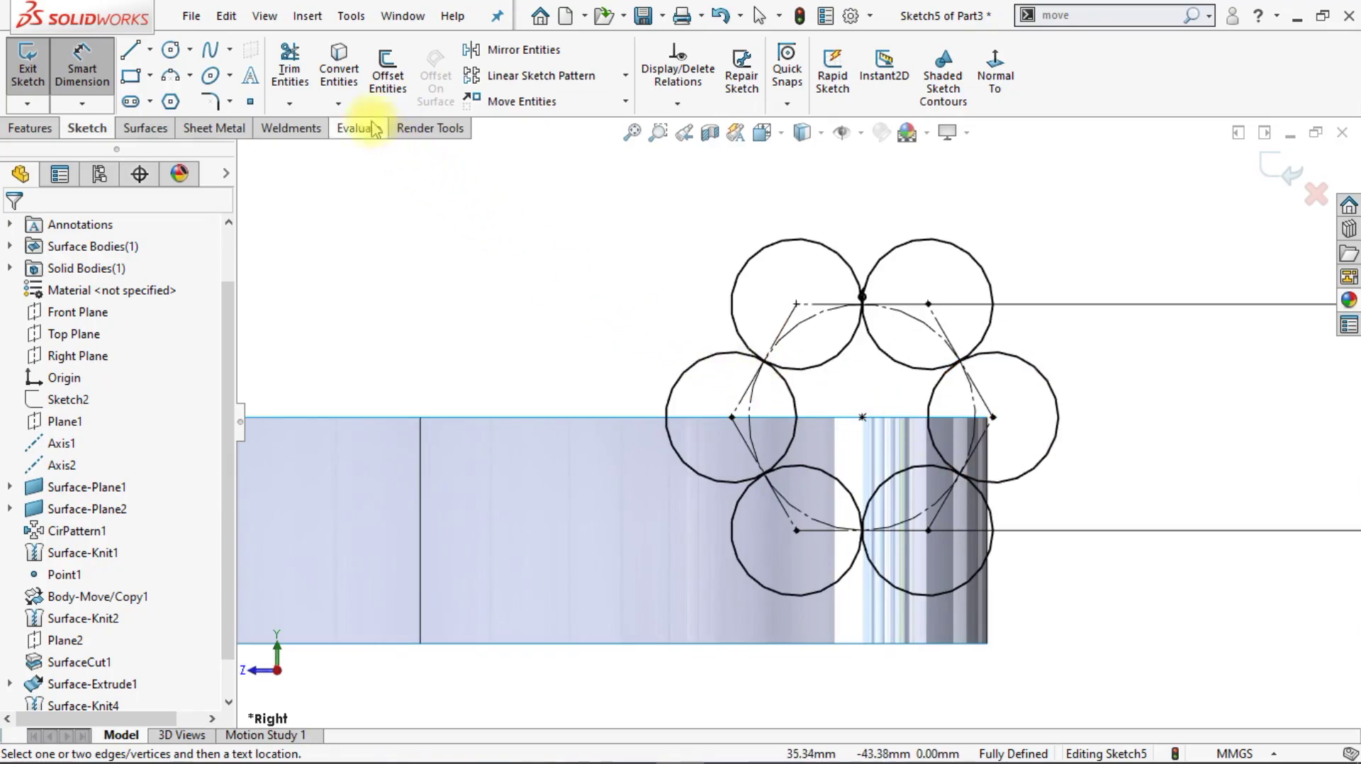
- Power-trim the inner arcs of all six circles into a flower profile and exit the sketch
click(289, 67)
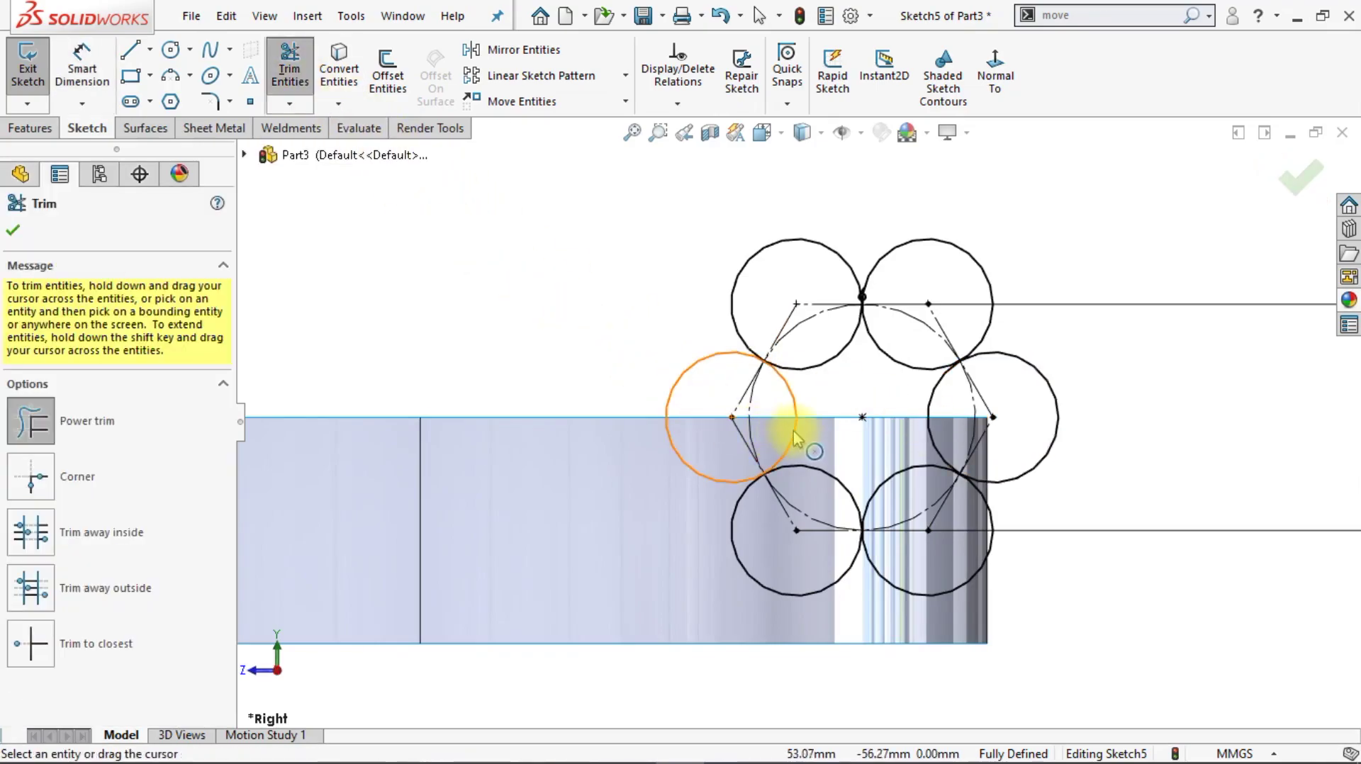
mouse_move(780, 418)
mouse_down()
mouse_move(834, 354)
mouse_move(937, 442)
mouse_up()
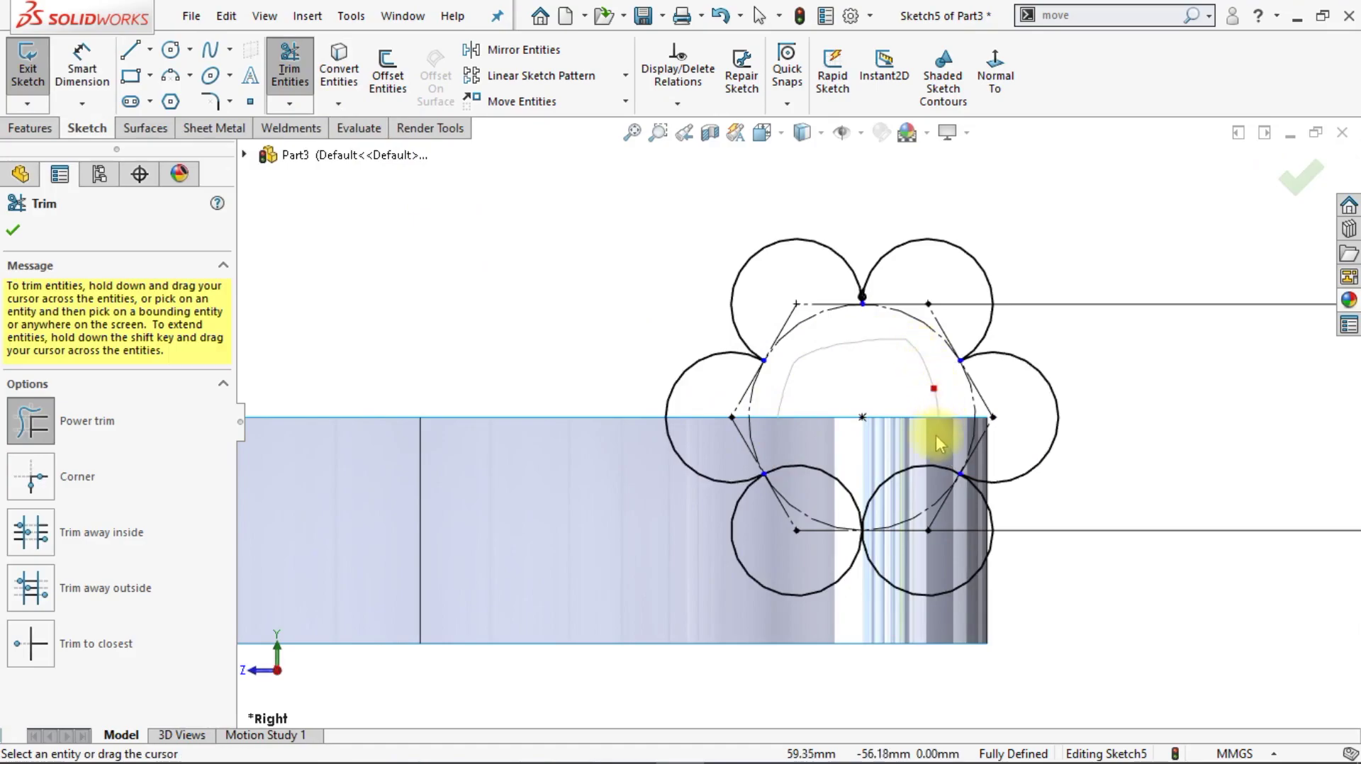
drag(899, 492, 827, 486)
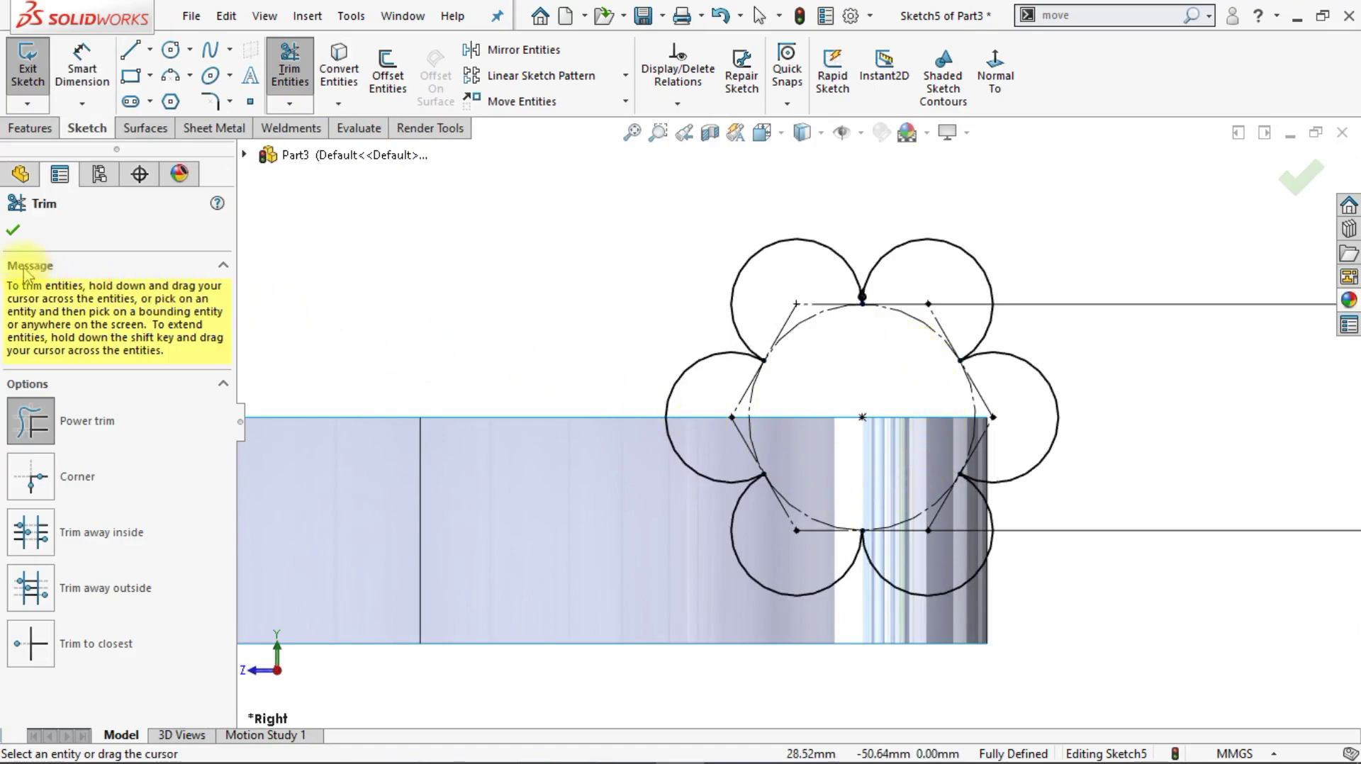
click(14, 232)
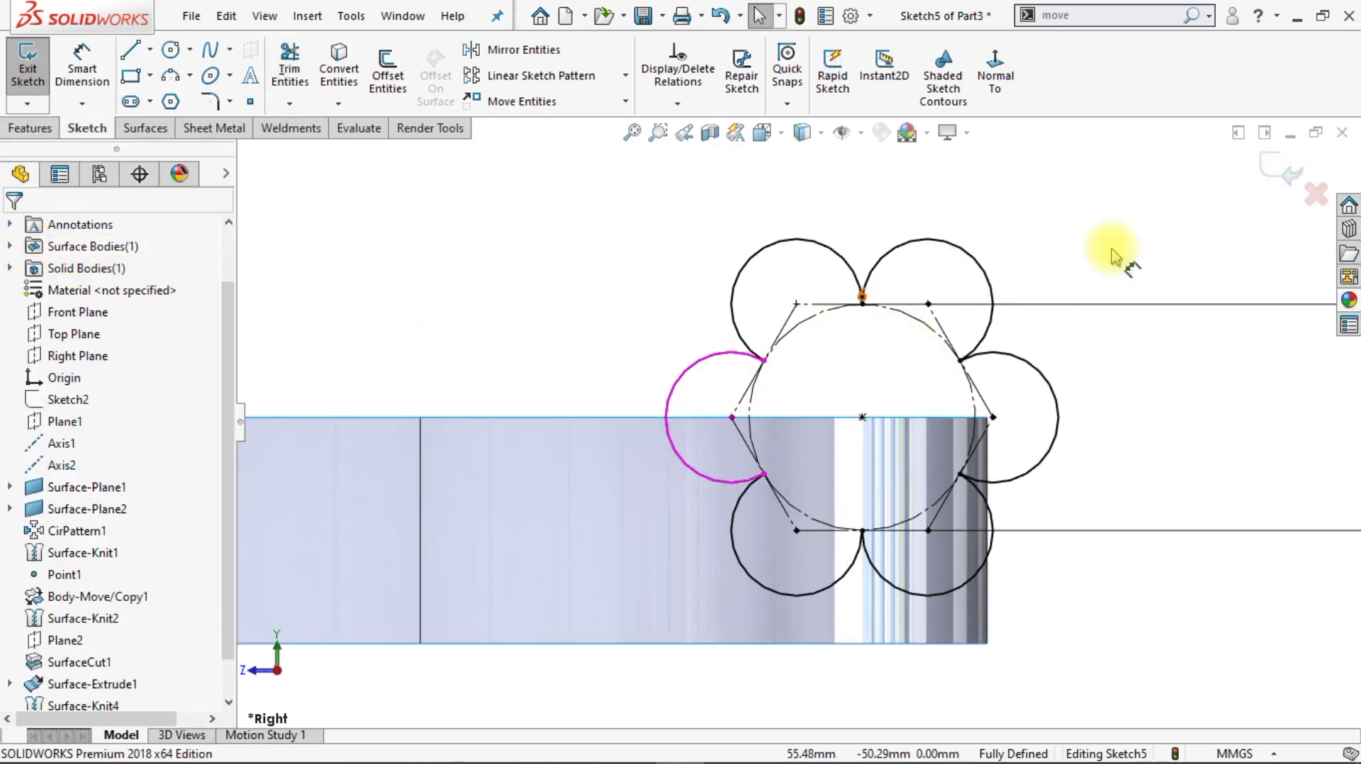
click(1285, 170)
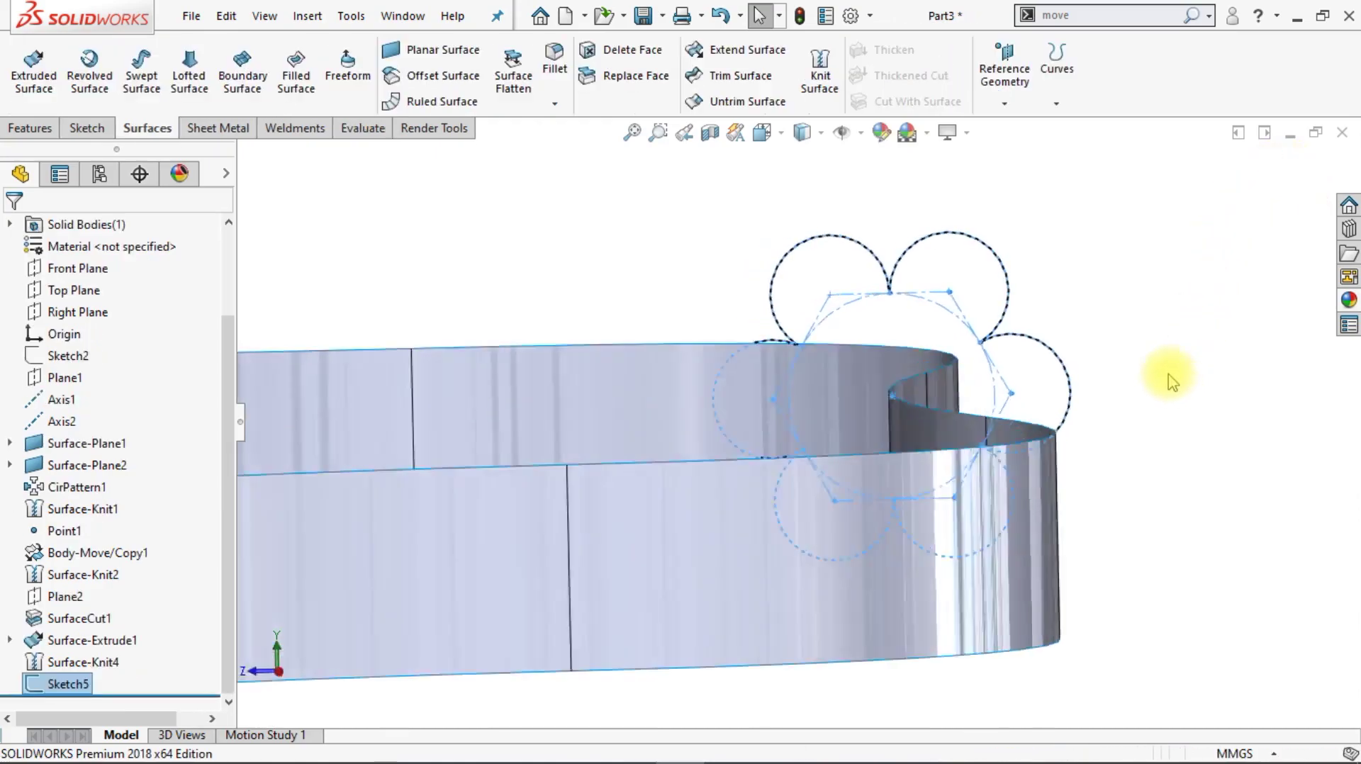
scroll(877, 568, down, 3)
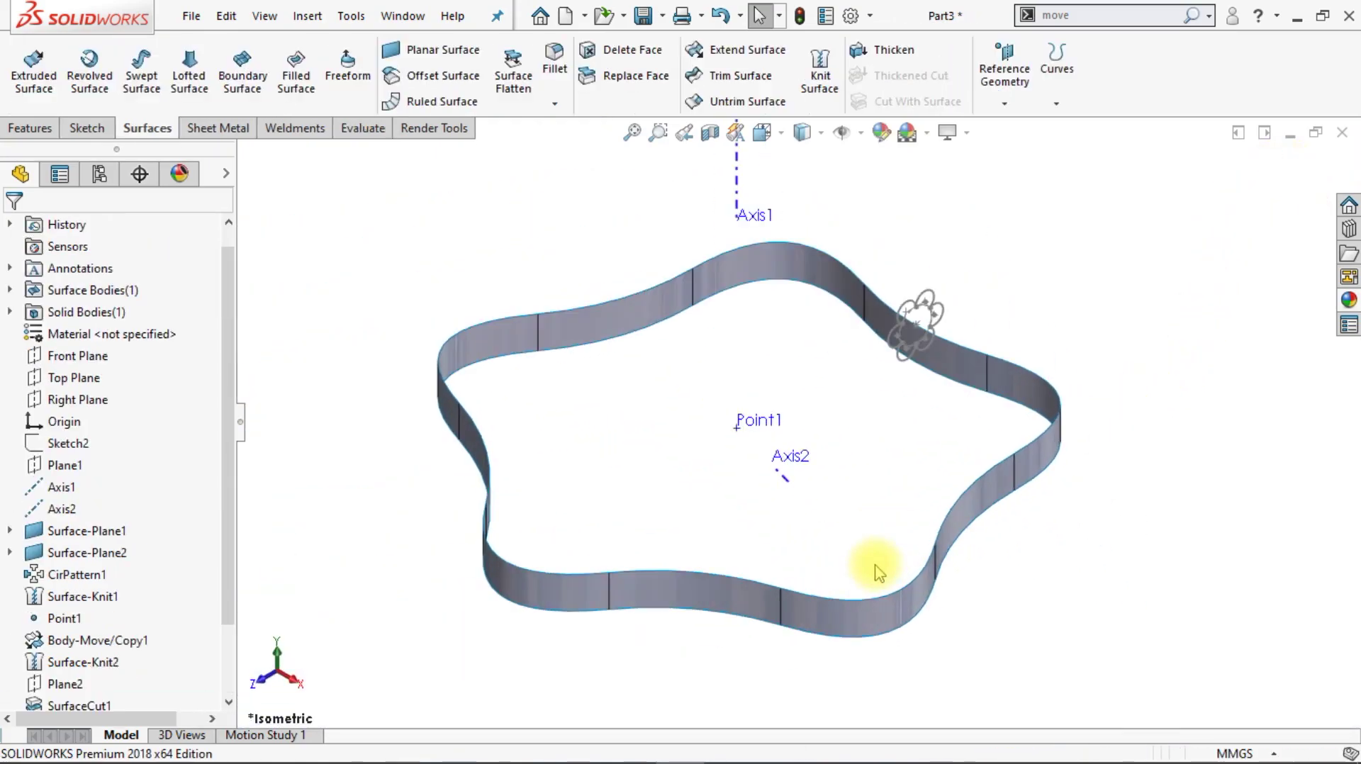
click(32, 131)
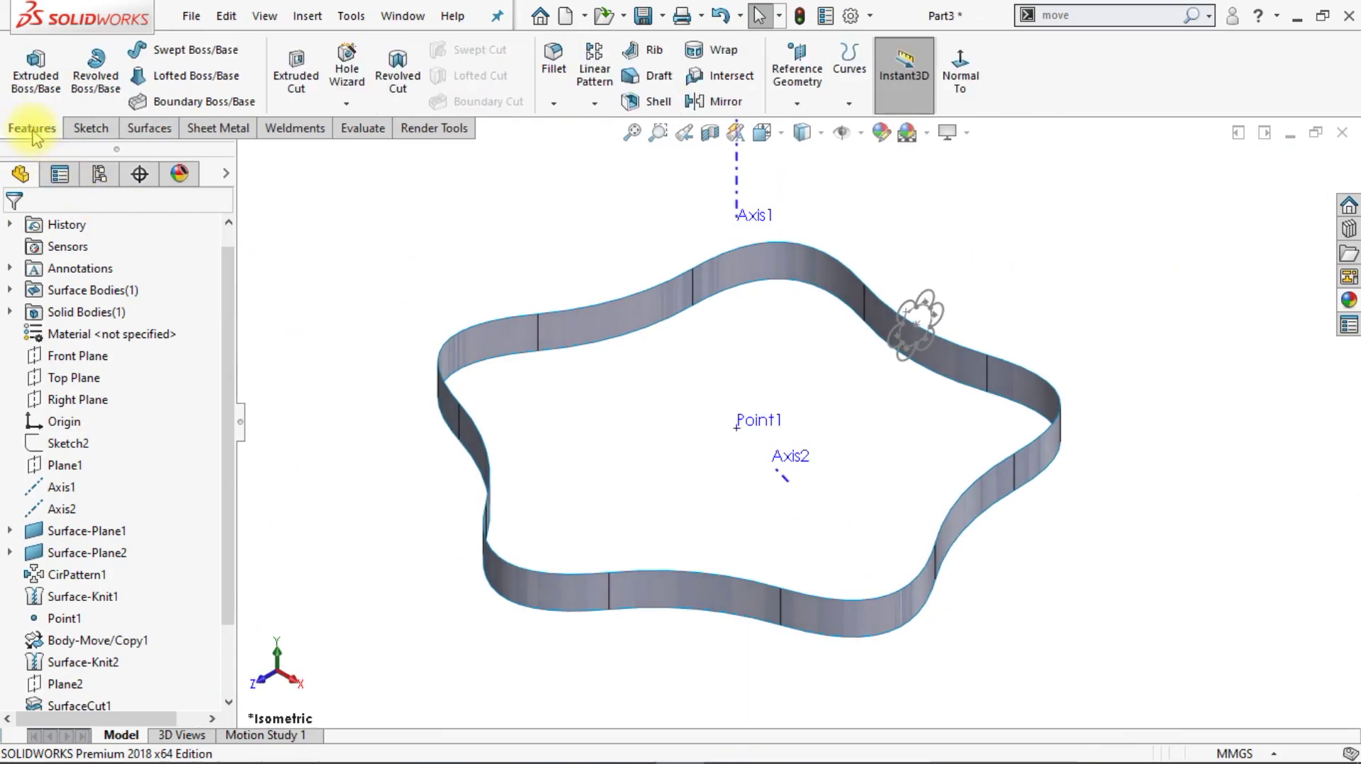
- Sweep the flower sketch along the band's closed tangent edge loop
click(178, 49)
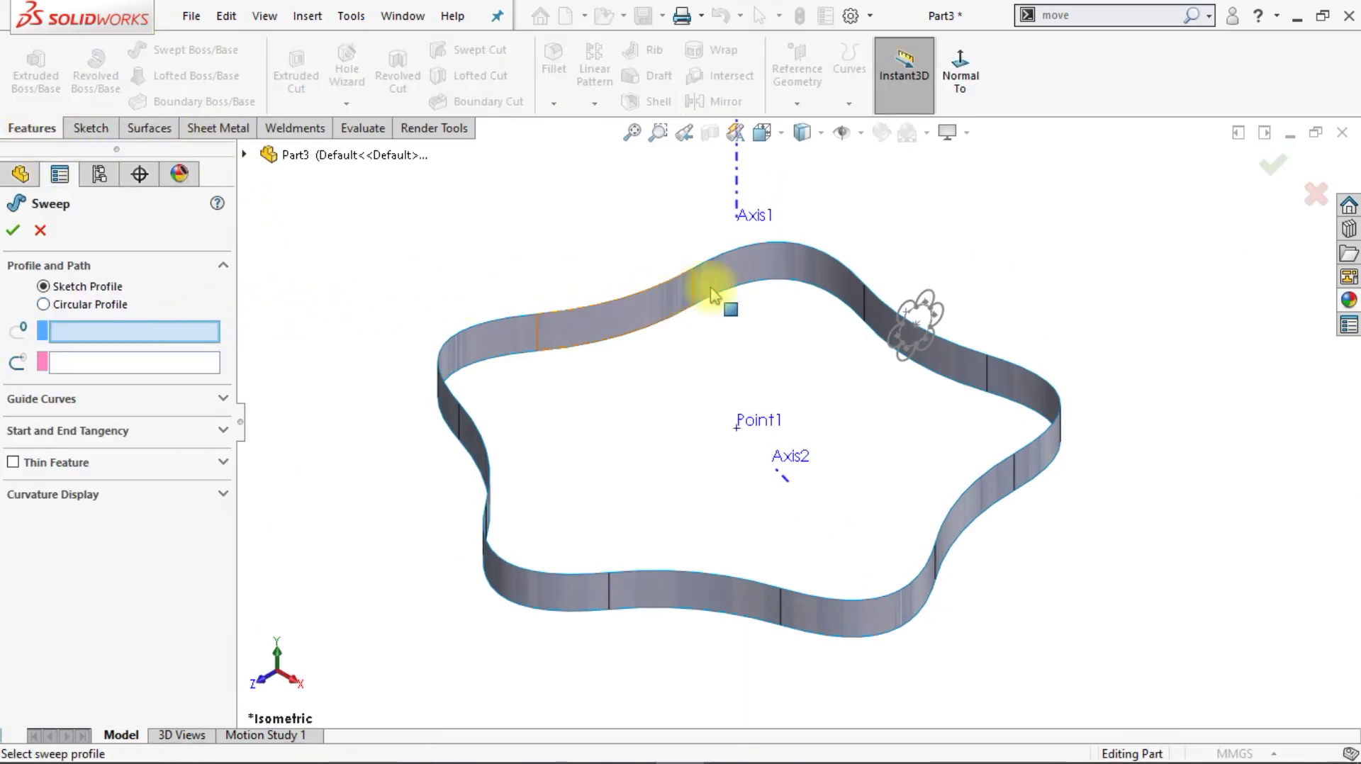
click(925, 299)
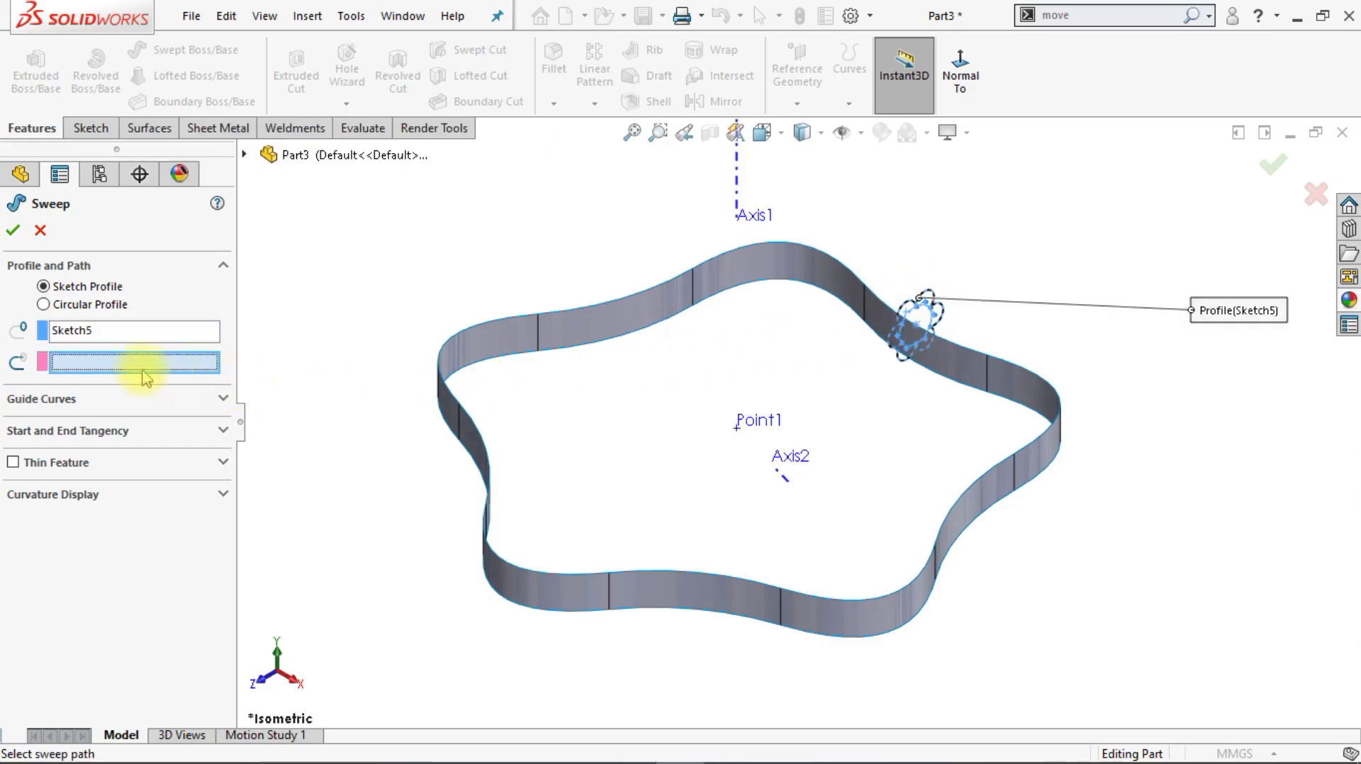
right_click(141, 363)
click(174, 399)
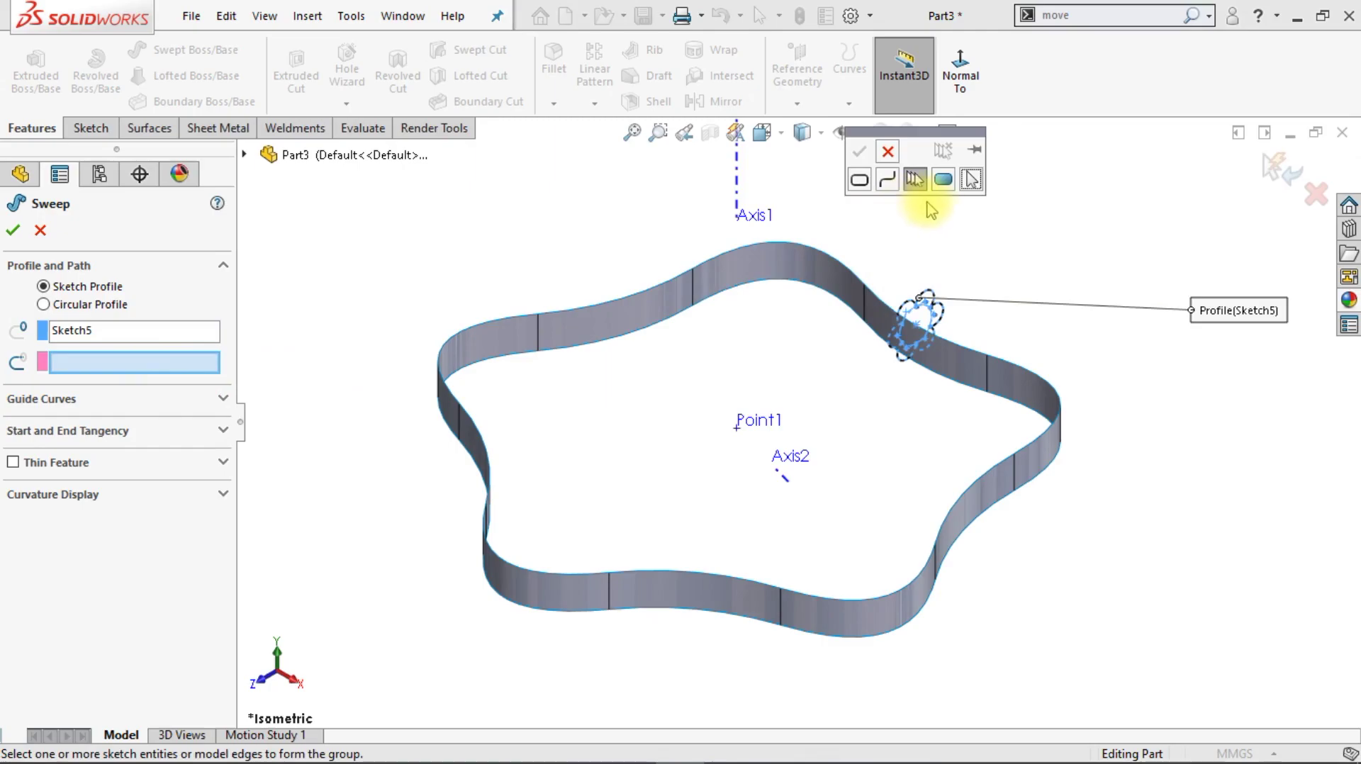
click(789, 245)
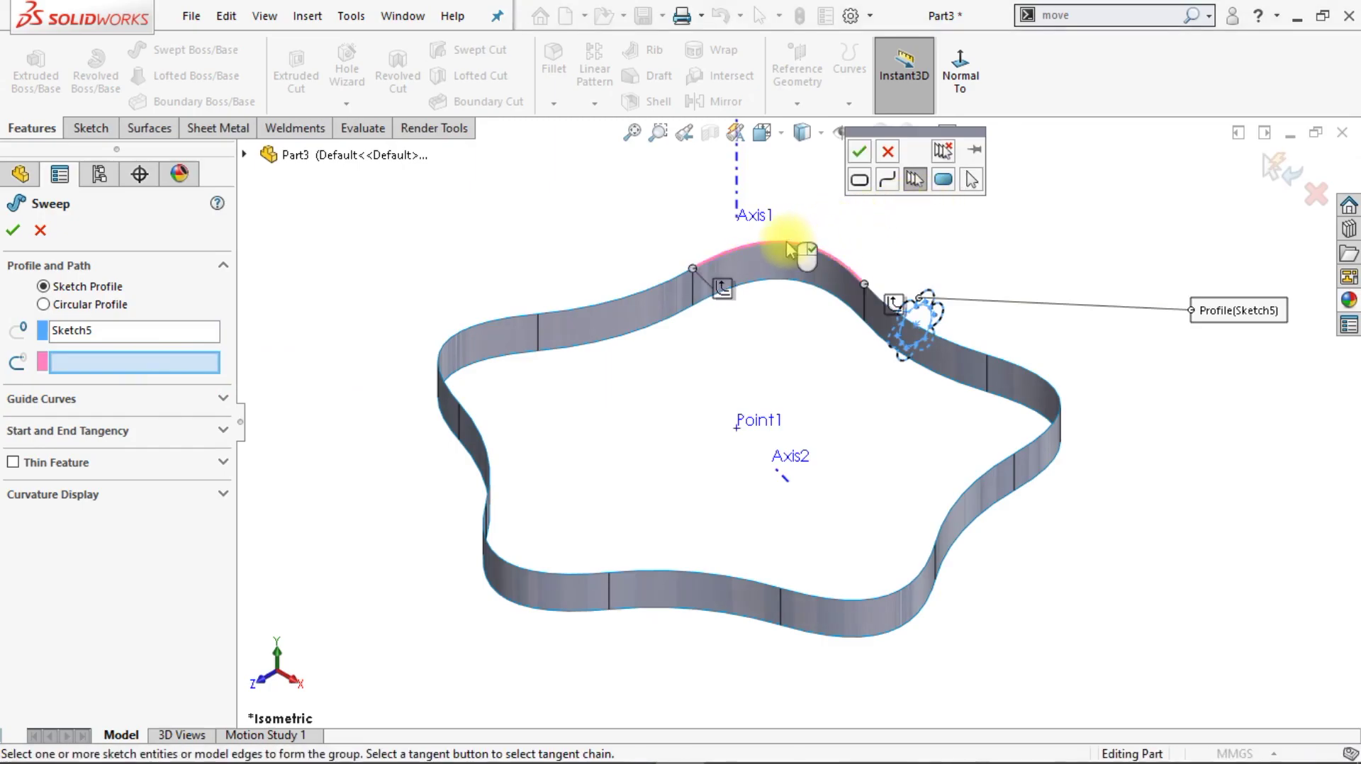
click(722, 288)
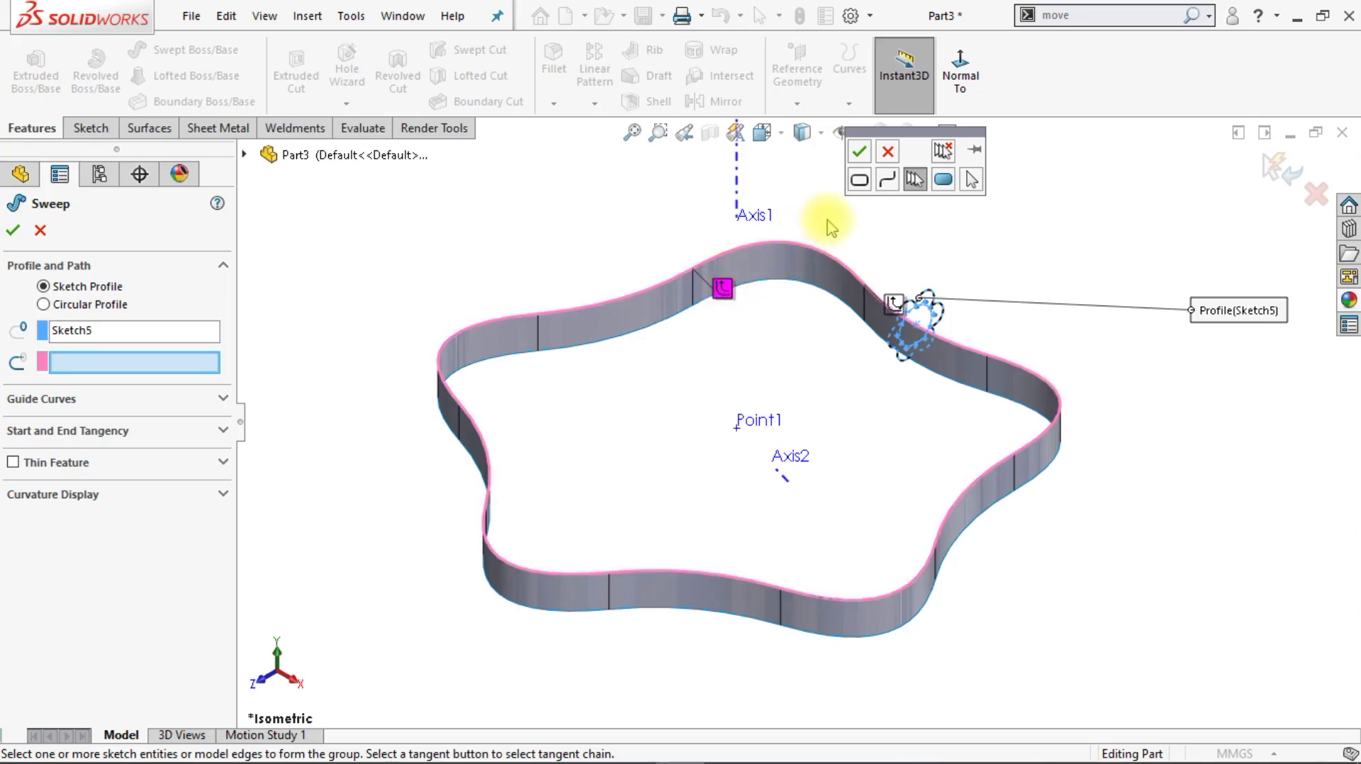
click(860, 156)
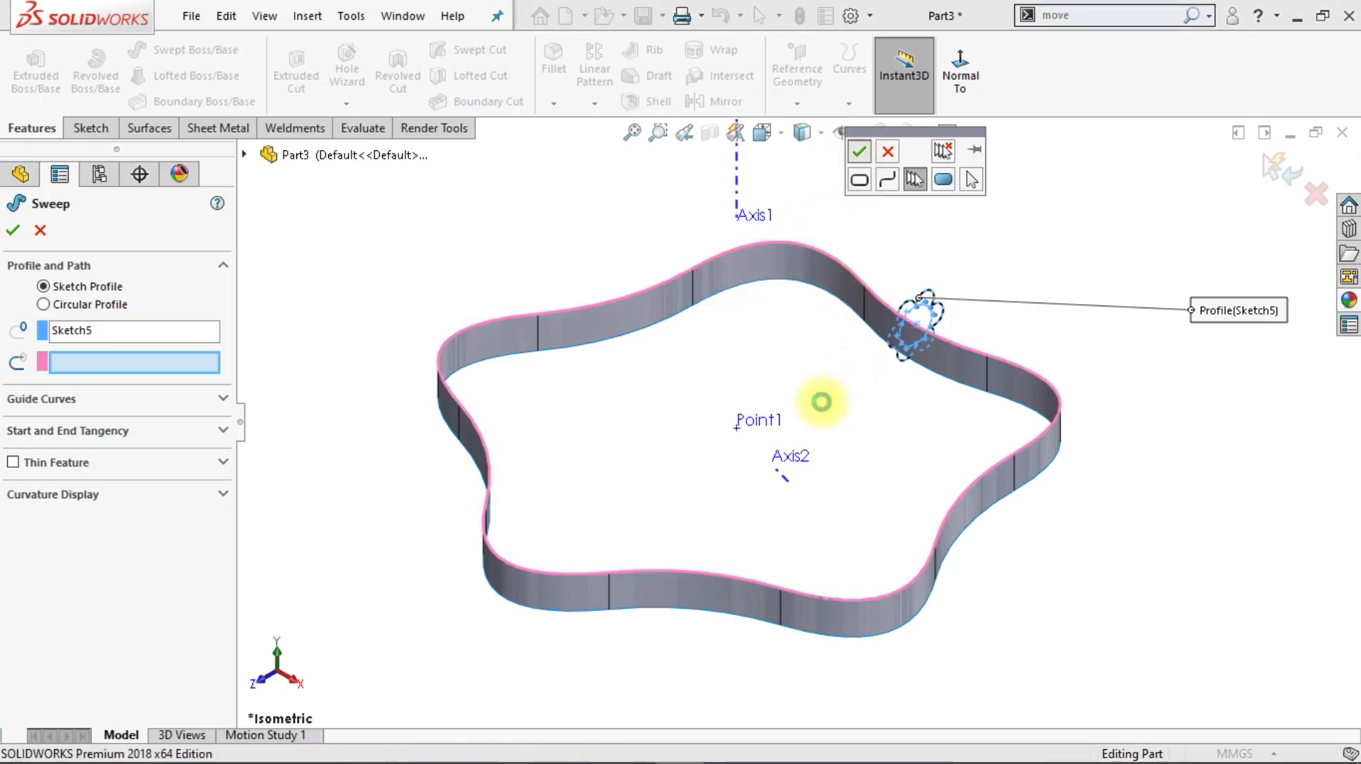
click(821, 402)
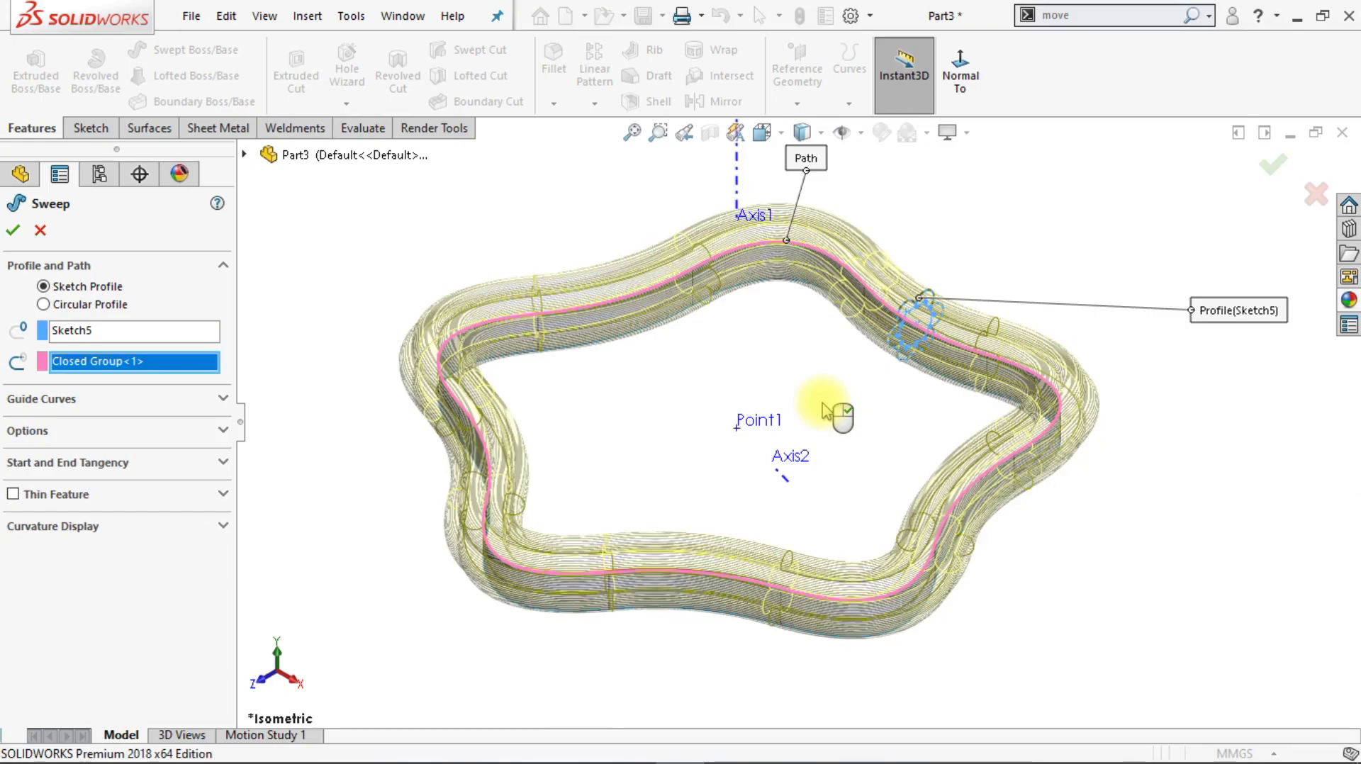
- Merge tangent faces and twist the sweep profile by 5 revolutions
click(223, 432)
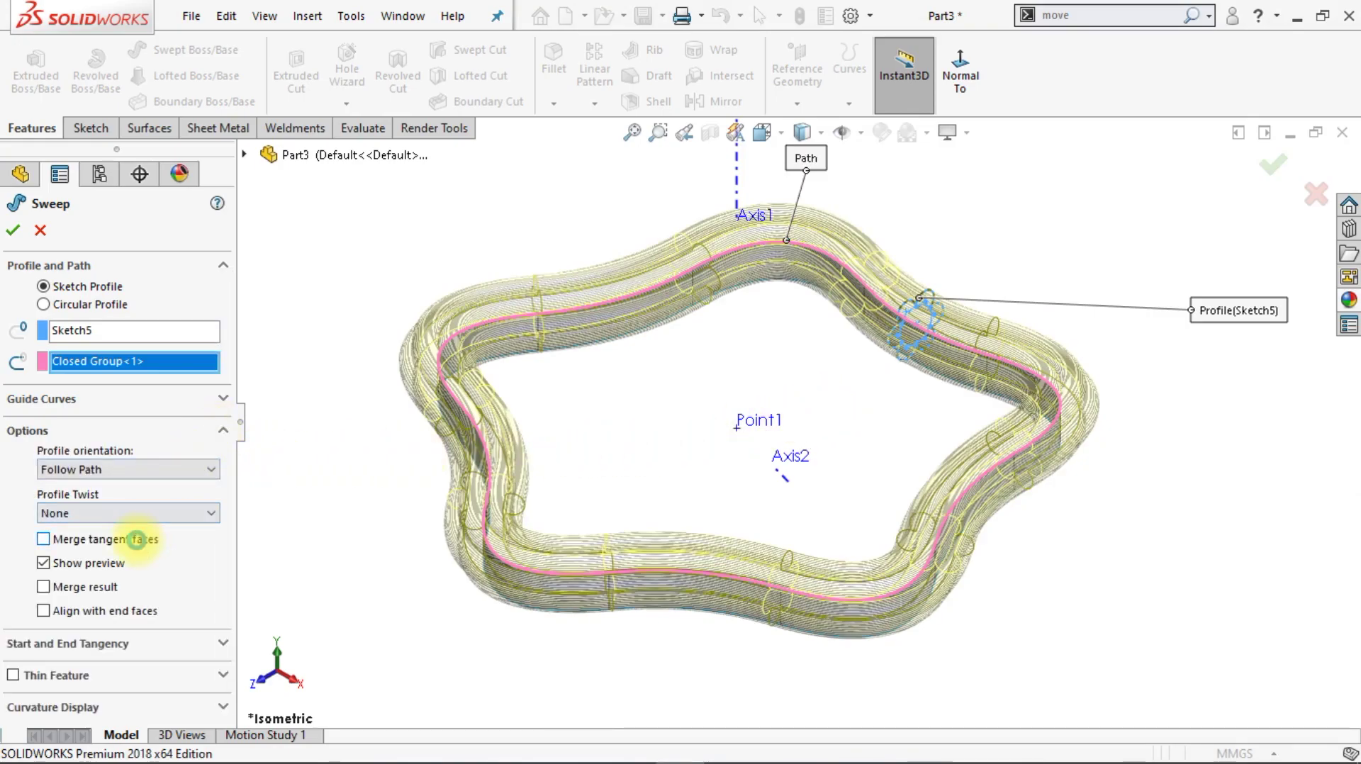
click(136, 540)
click(136, 519)
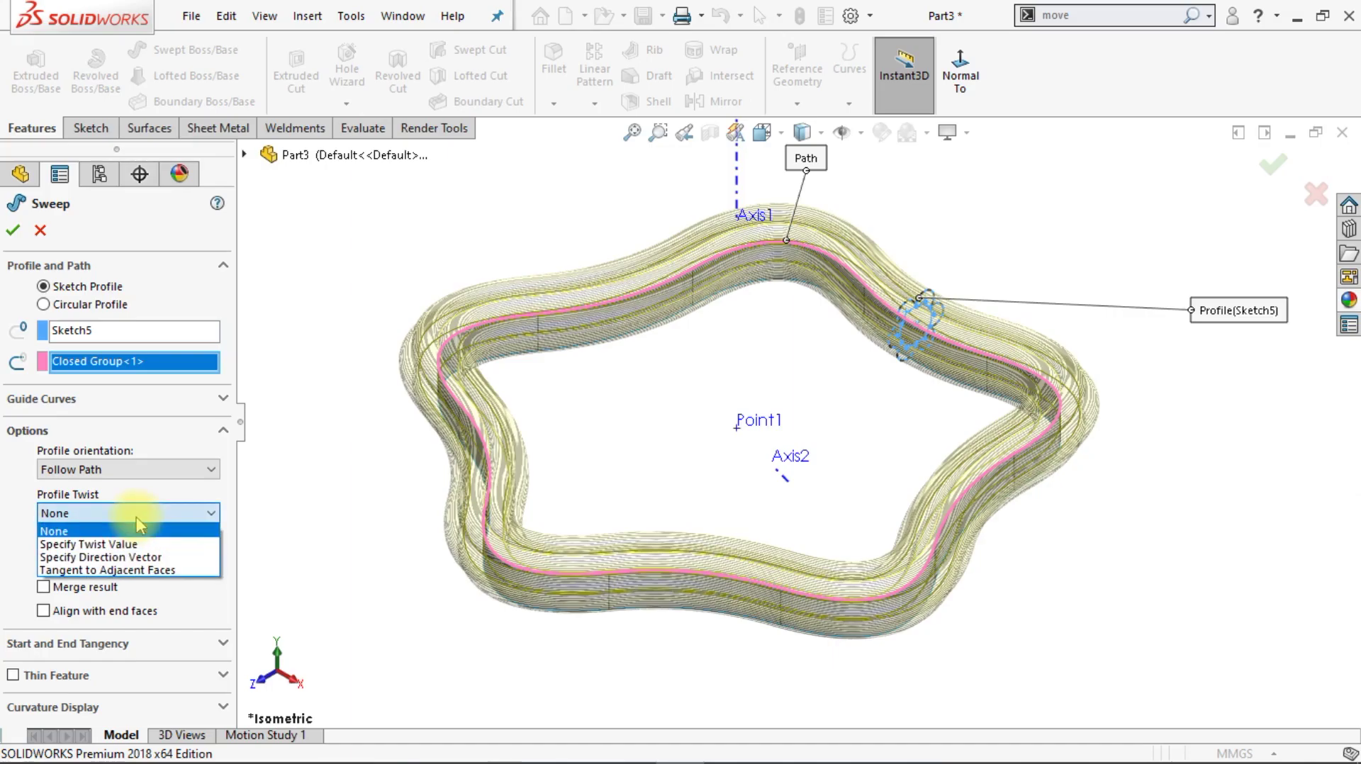
click(142, 549)
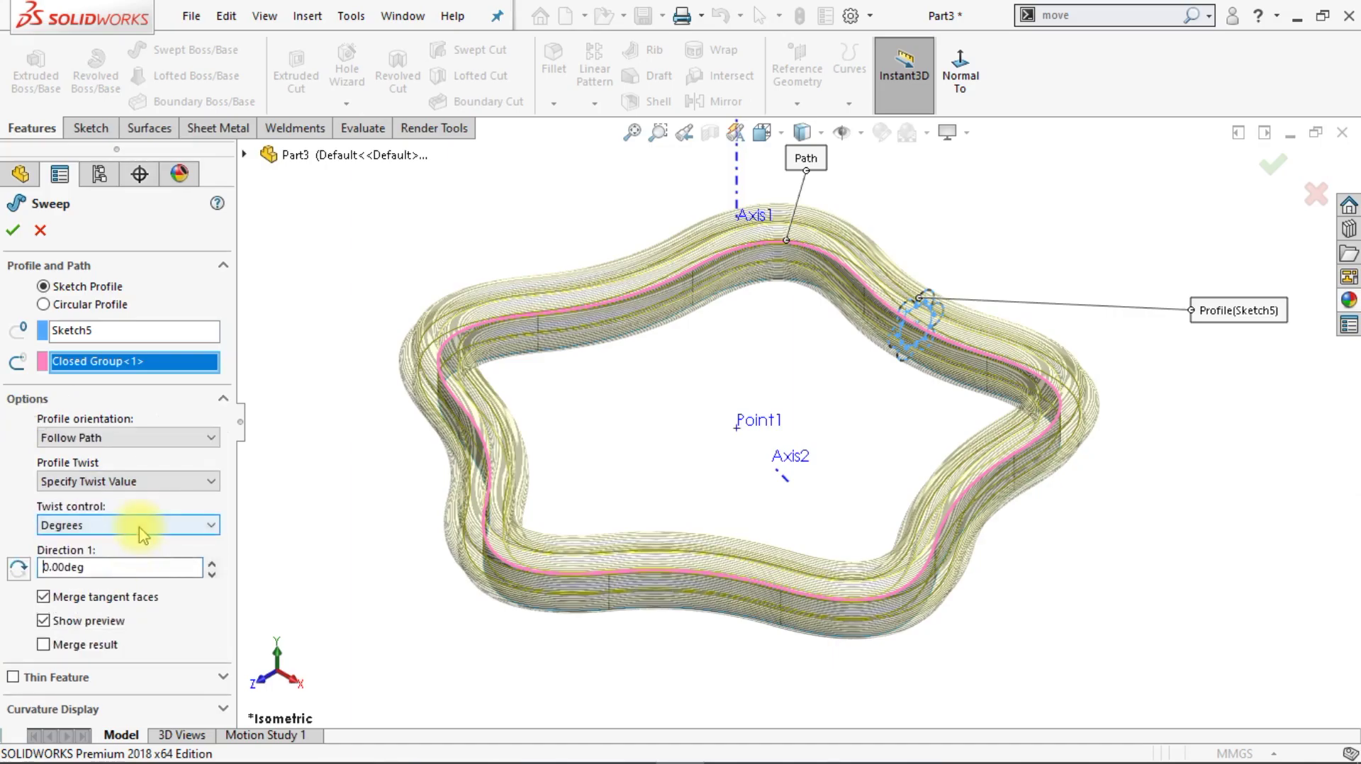
click(139, 528)
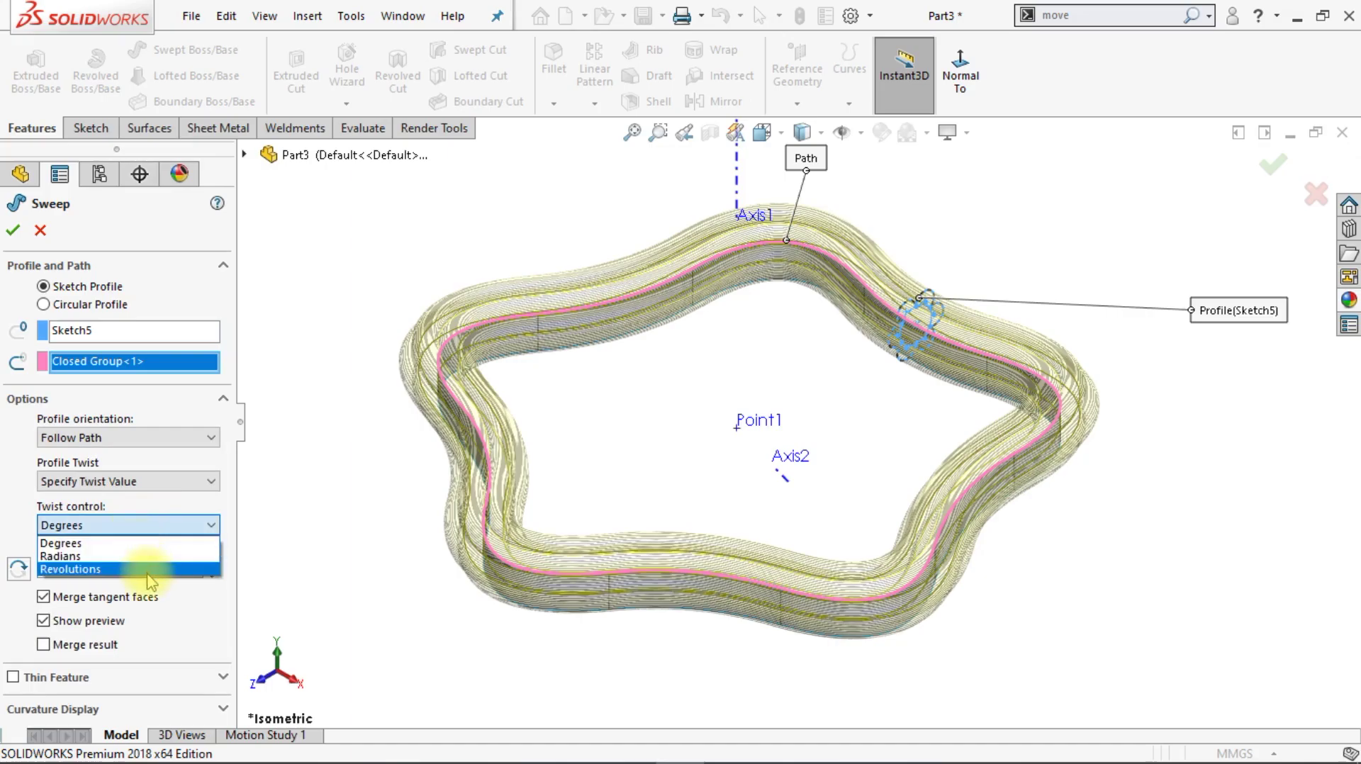
click(107, 569)
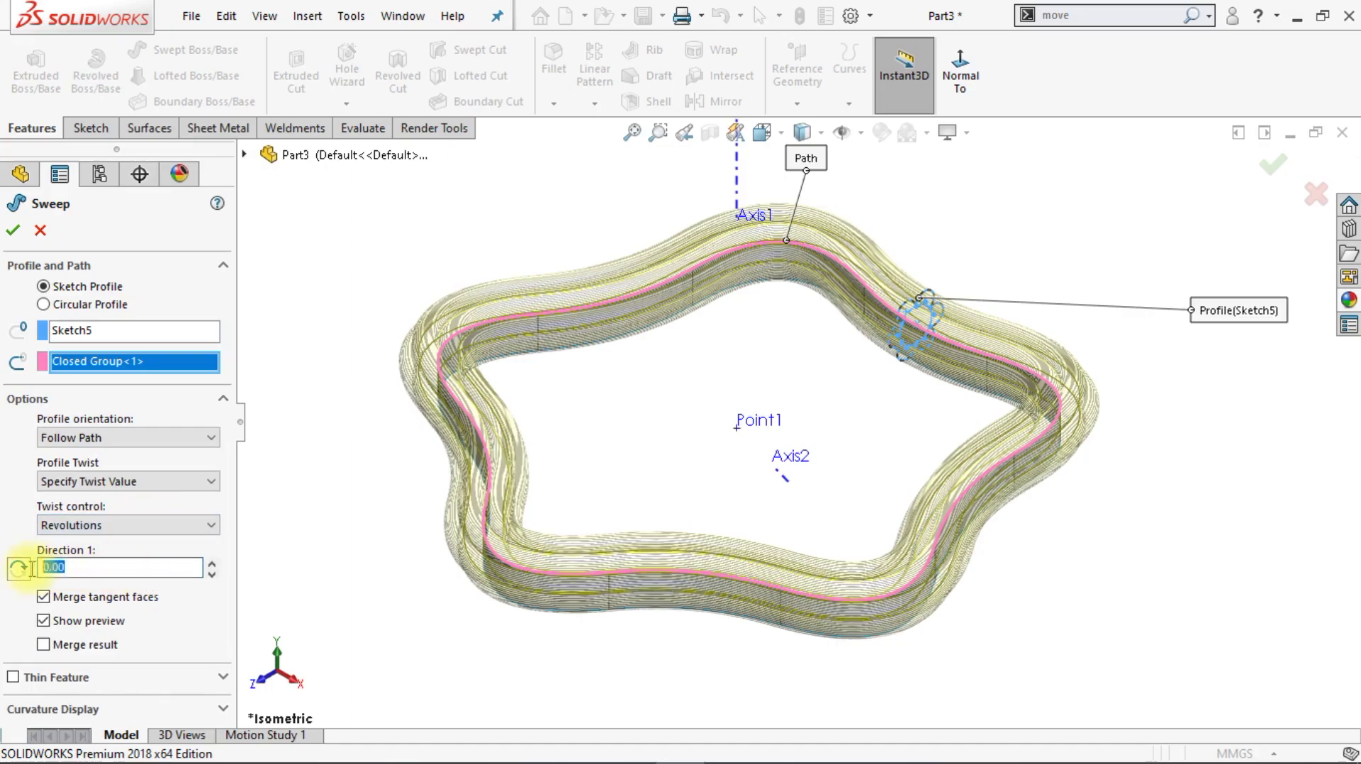
text(5)
key(Return)
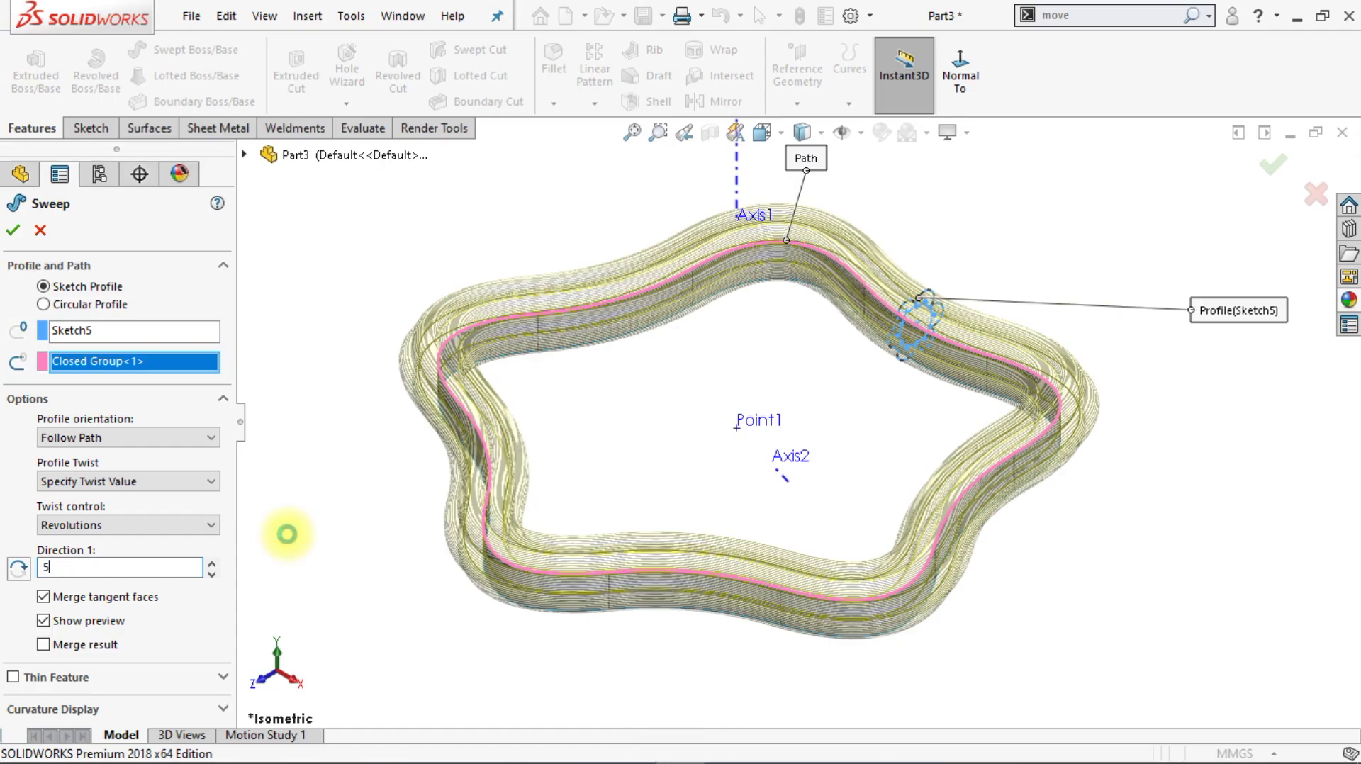
click(290, 545)
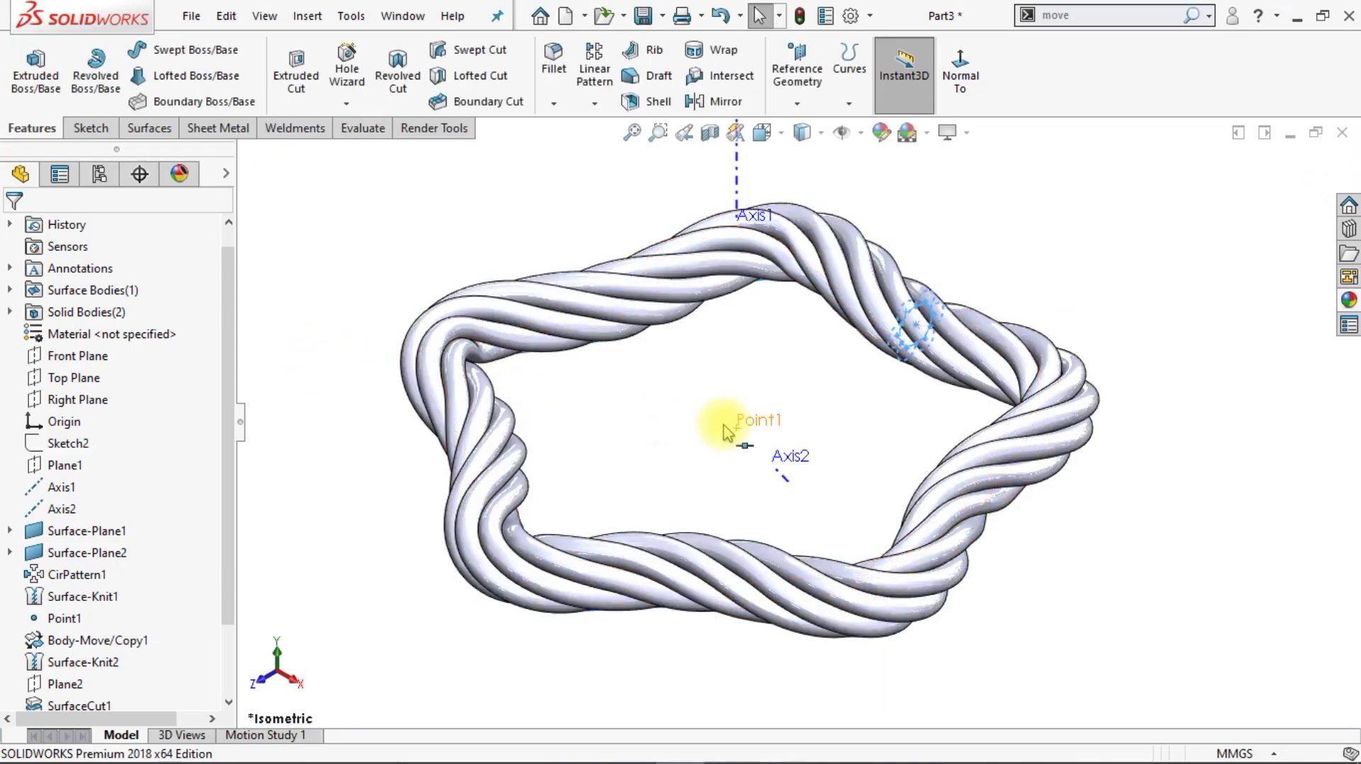
scroll(737, 429, up, 3)
middle_drag(1059, 468, 1070, 466)
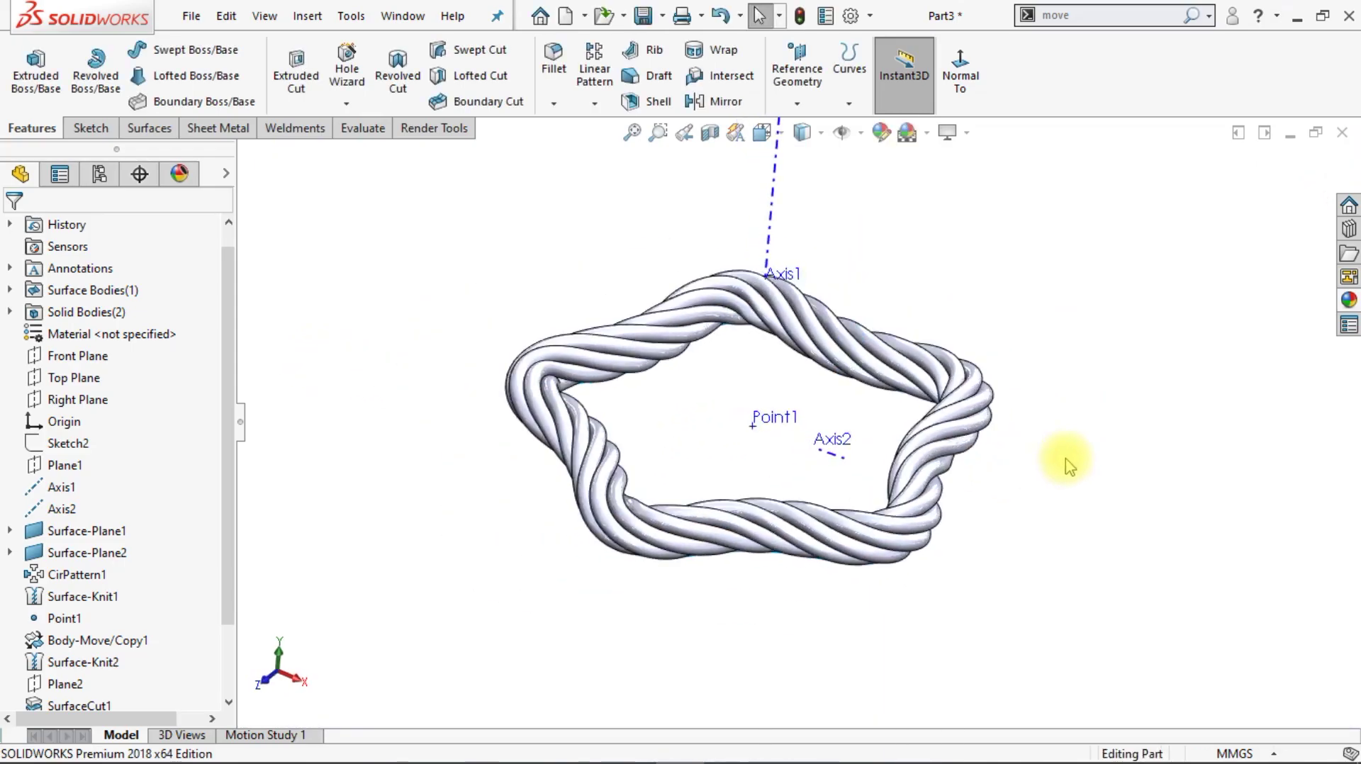
- Circular-pattern the Sweep1 rope body five times around Axis2 over 360°
click(595, 103)
click(608, 149)
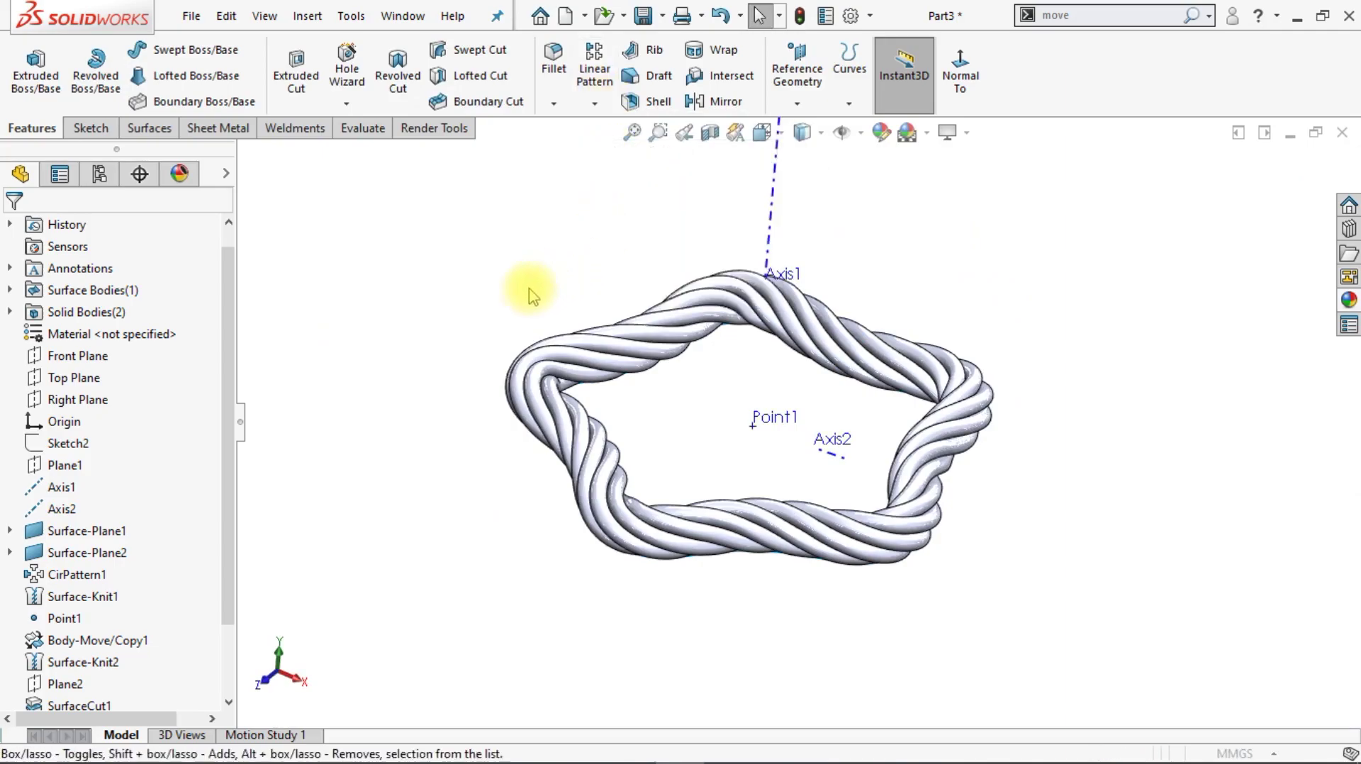
click(156, 299)
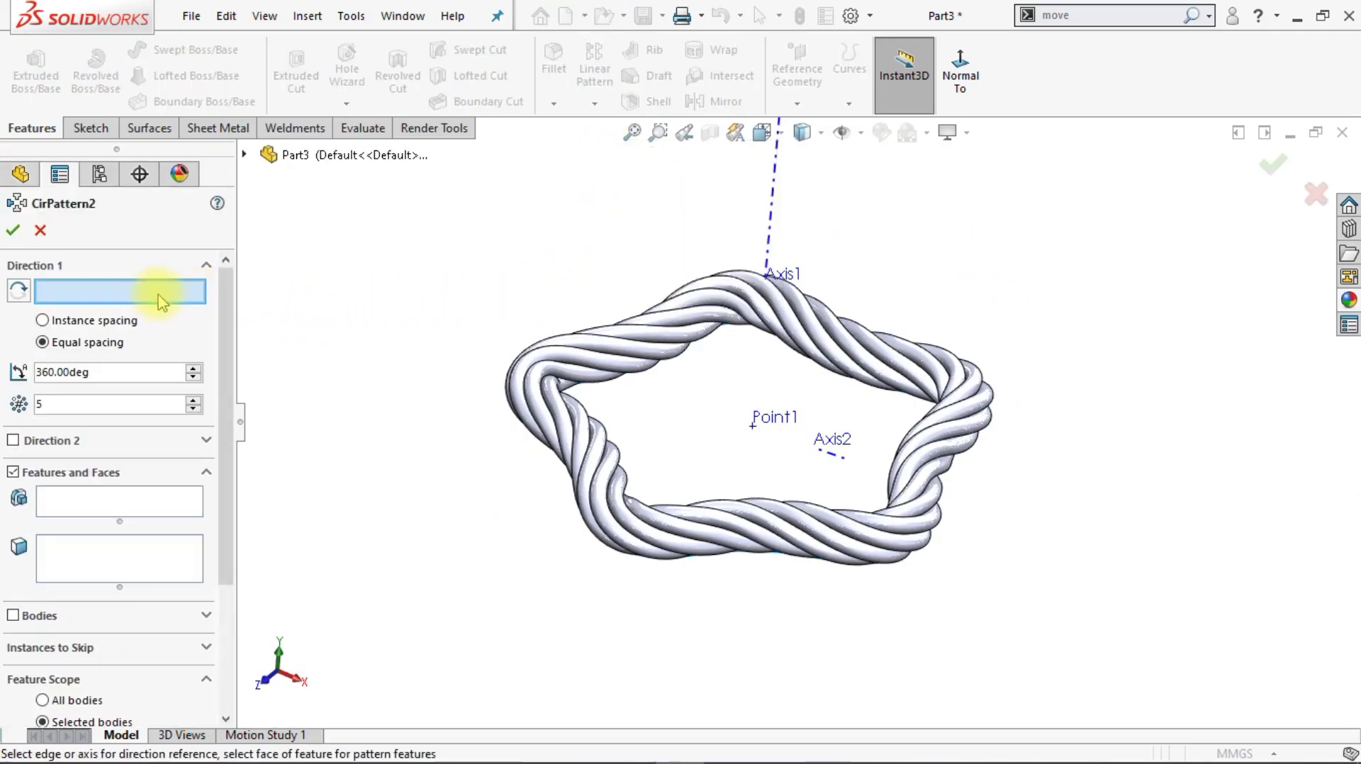
click(843, 463)
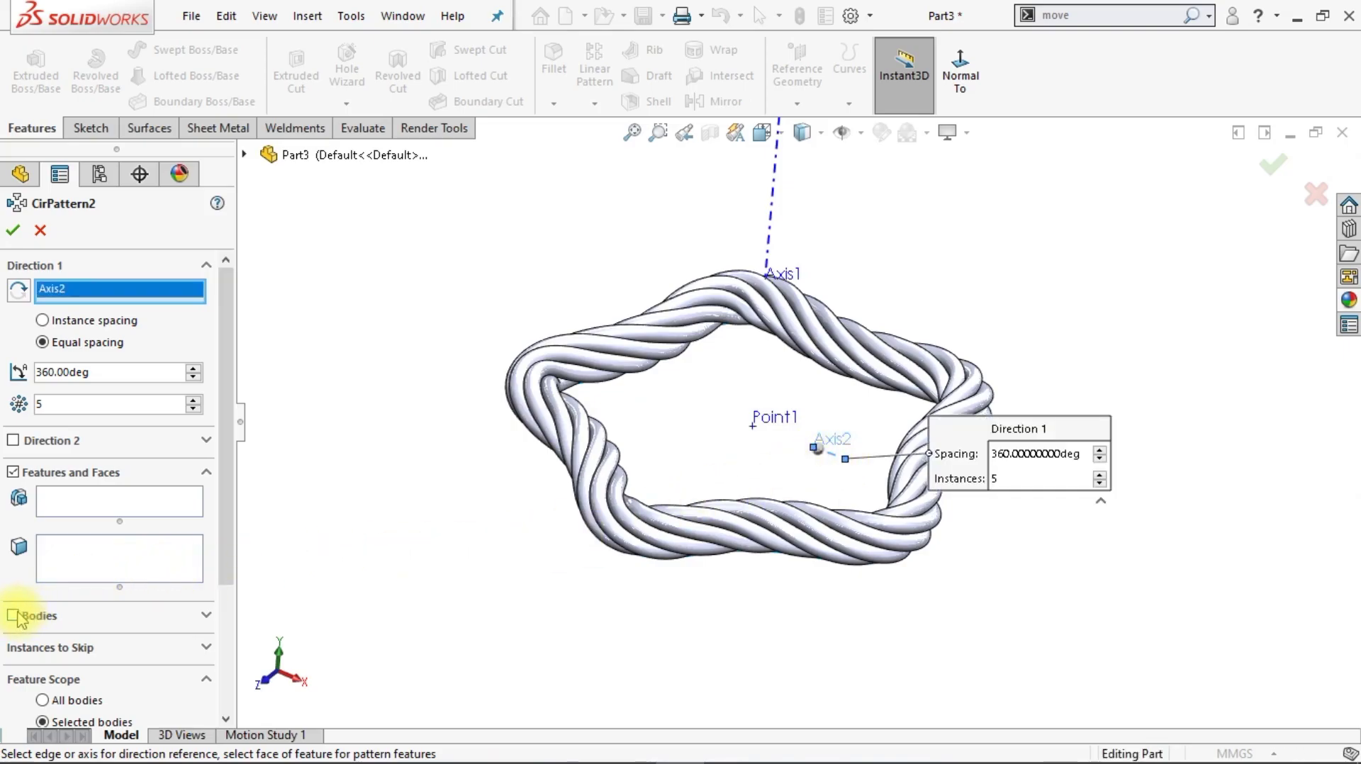
click(13, 616)
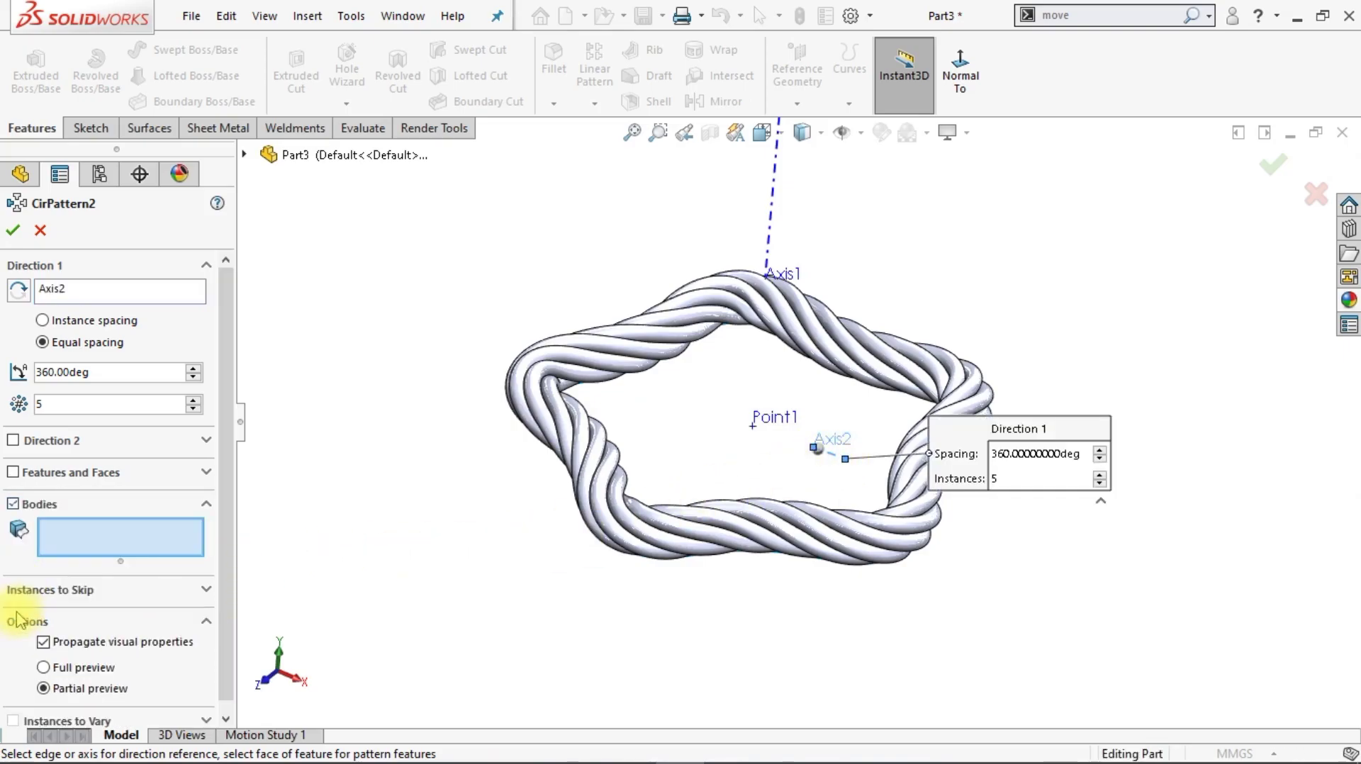
click(599, 528)
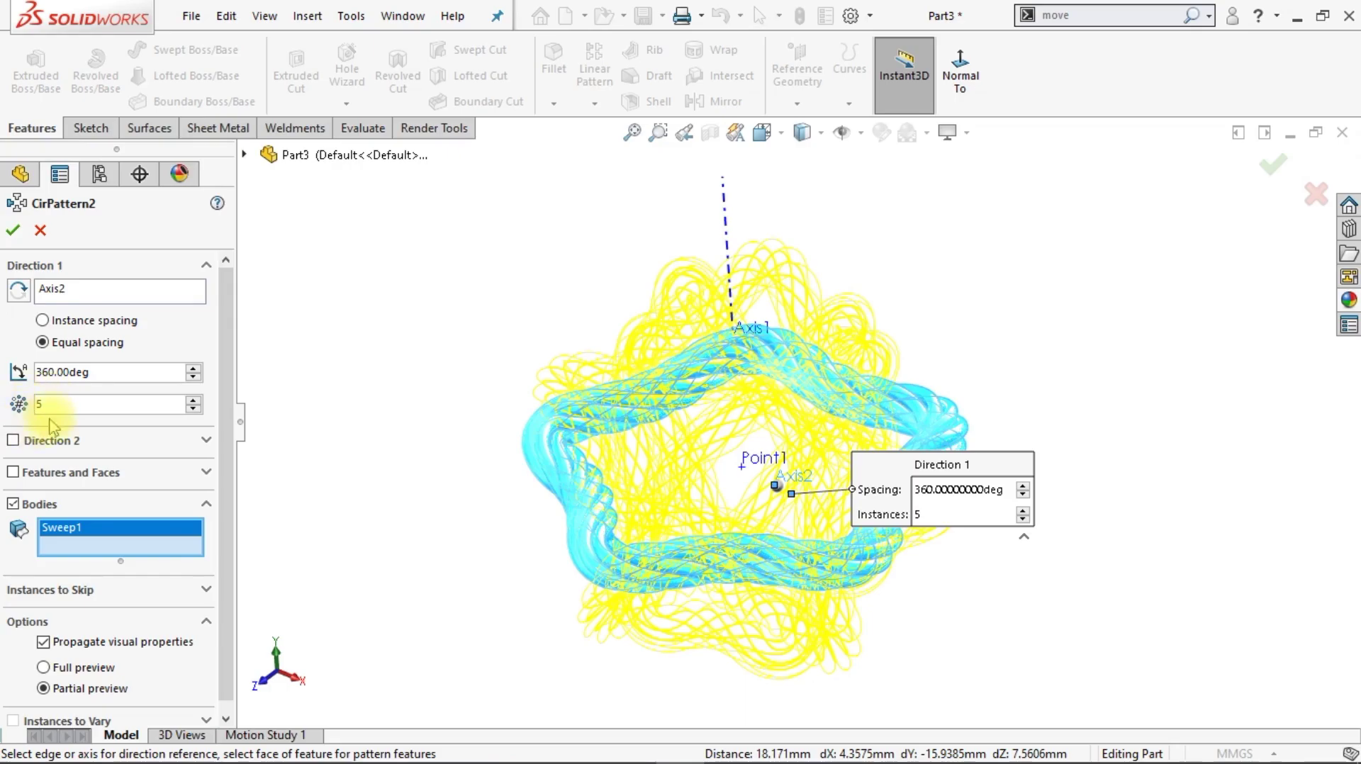
click(15, 232)
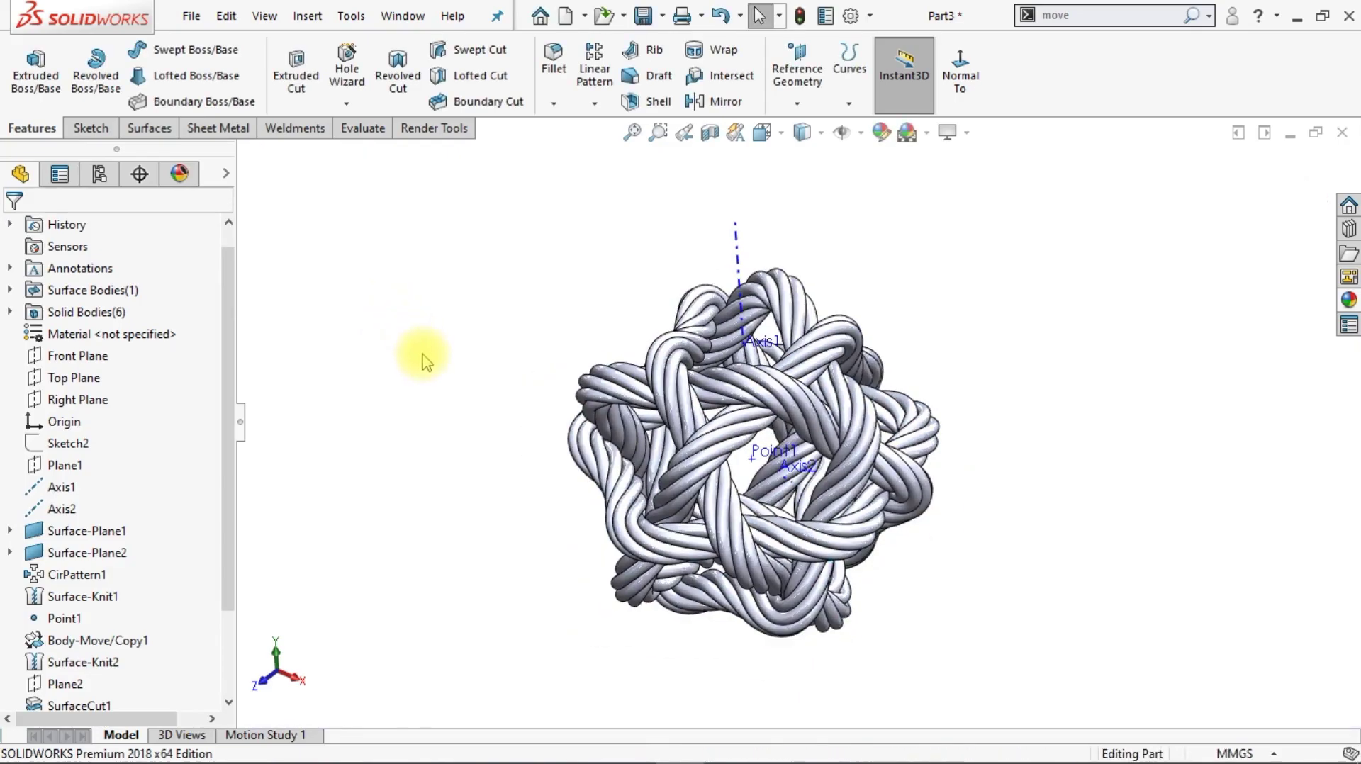
- Start a Move/Copy Body copy of one rope loop, rotating about Axis1
key(Down)
key(Down)
key(Down)
key(Down)
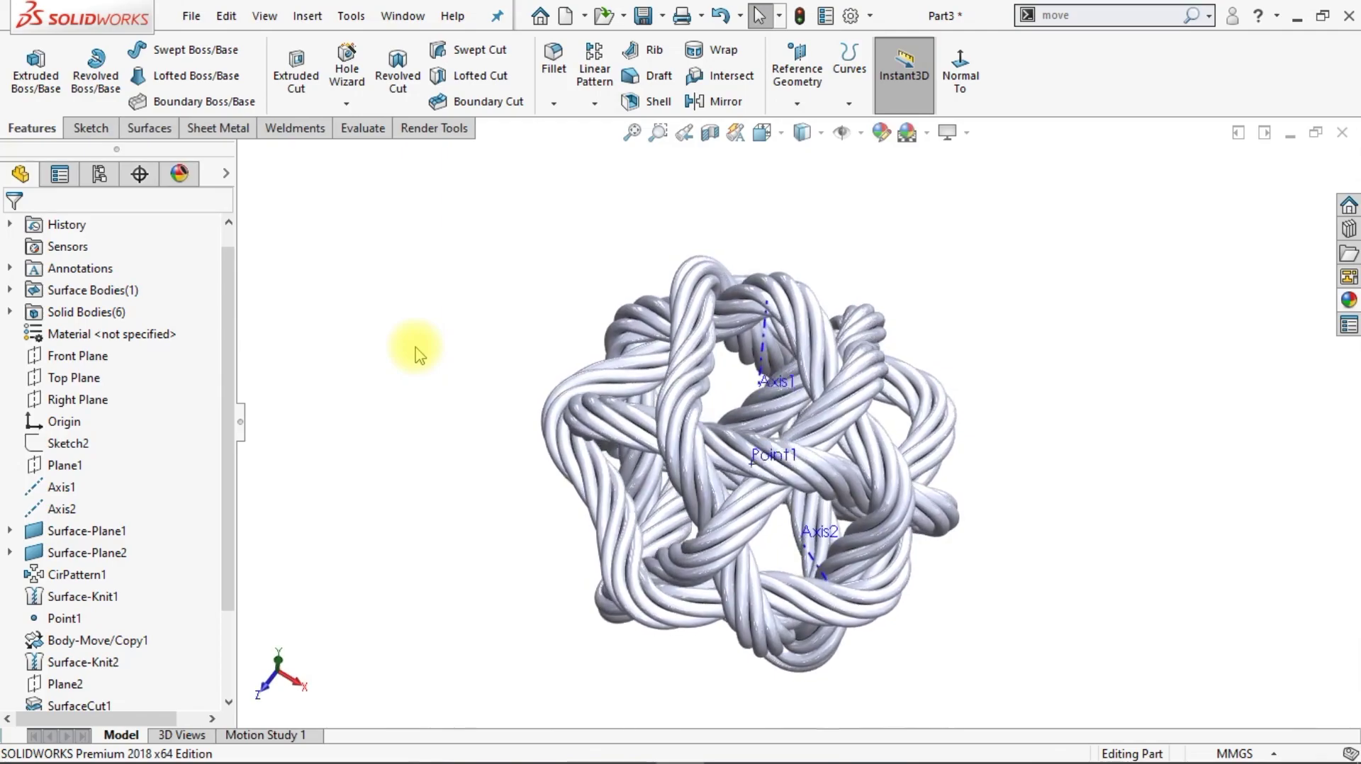
key(Down)
key(Down)
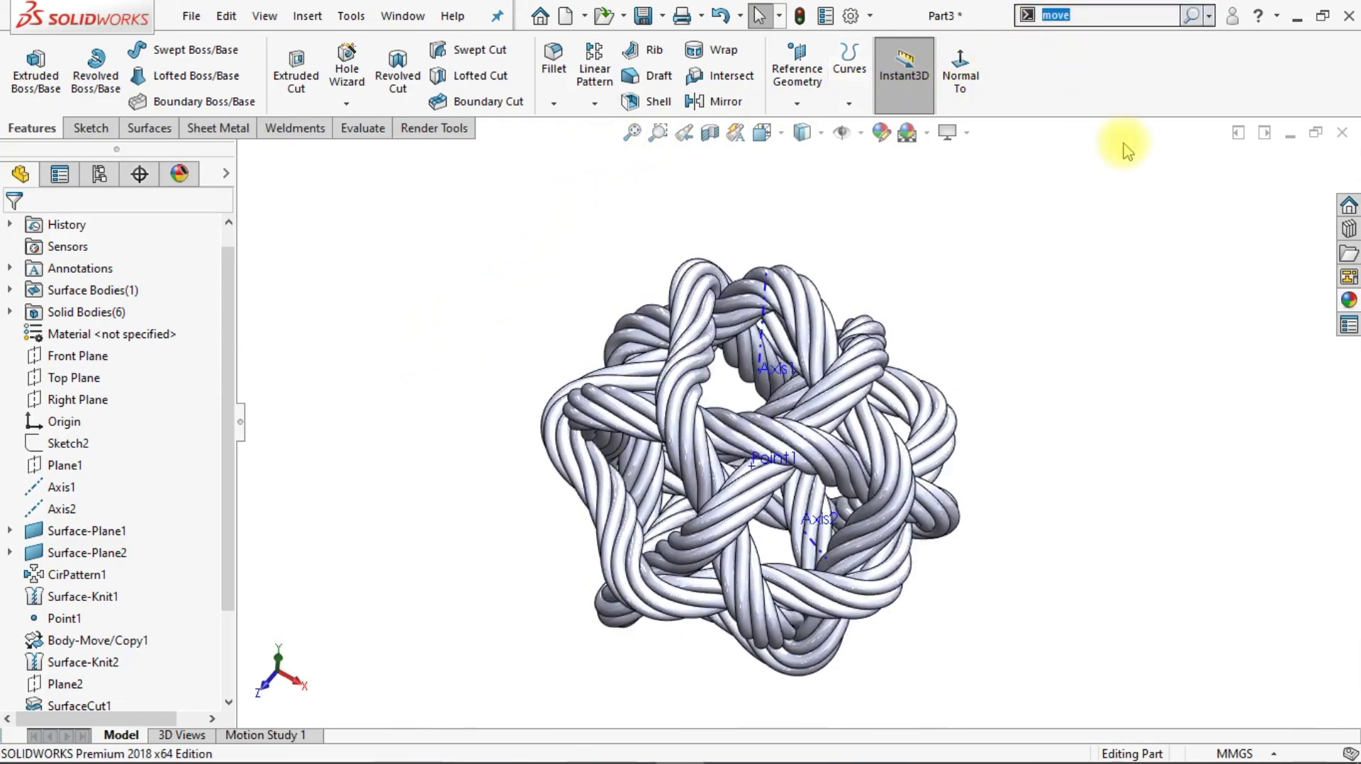
key(Return)
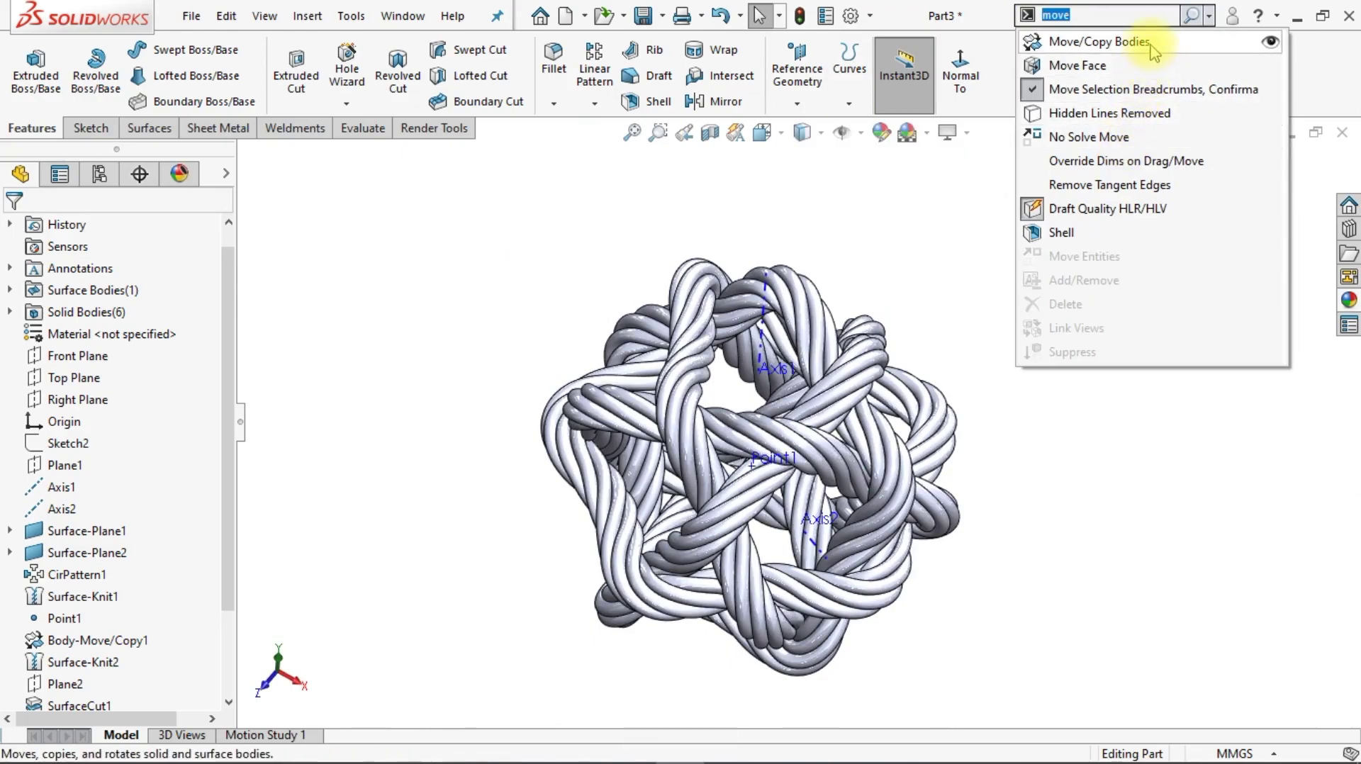
click(1099, 42)
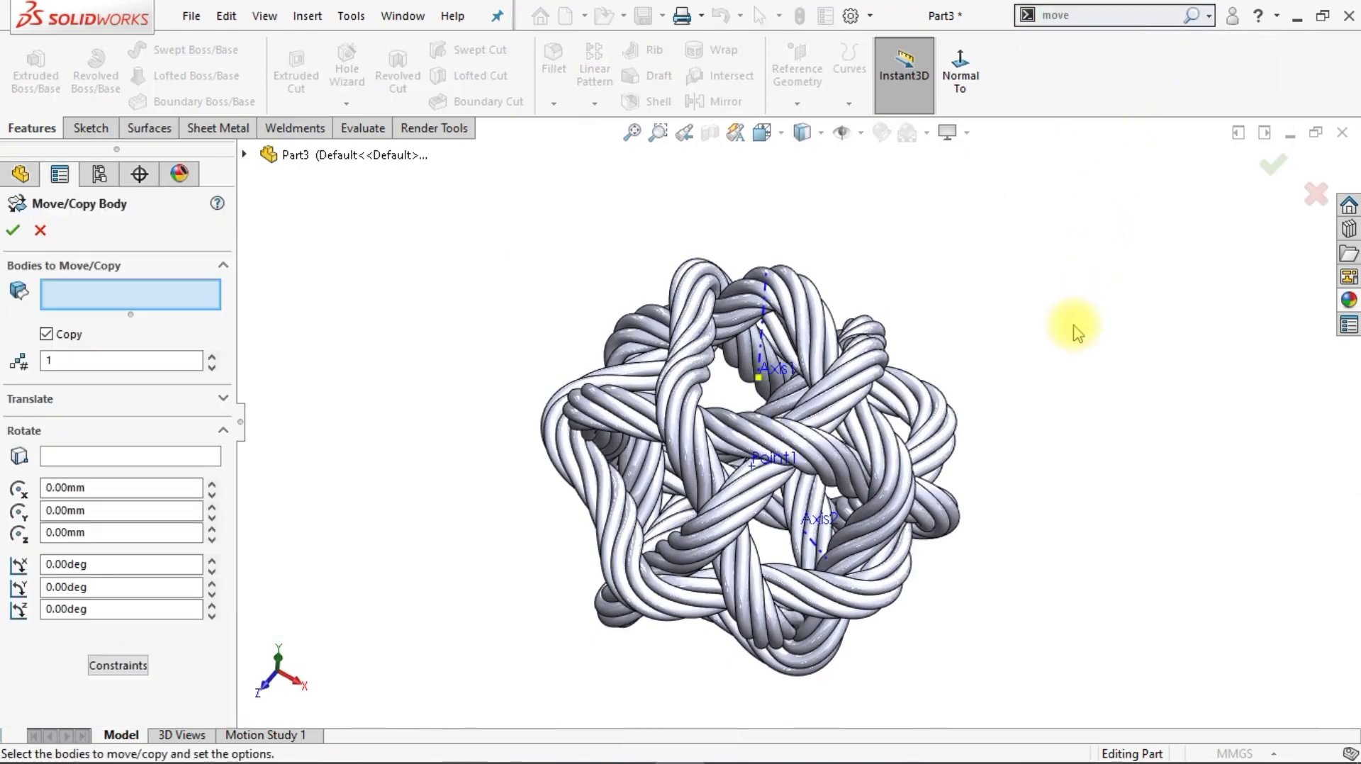
key(Down)
key(Down)
key(Down)
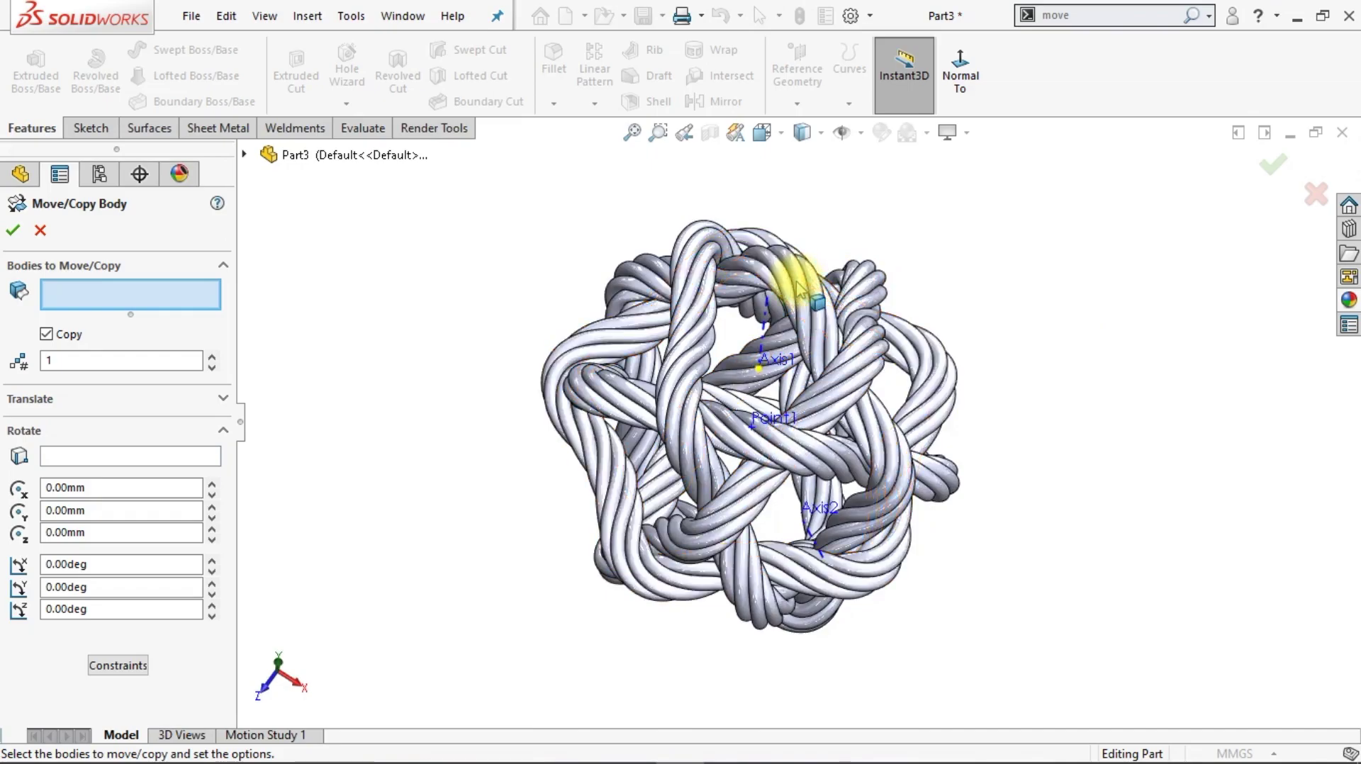
click(799, 287)
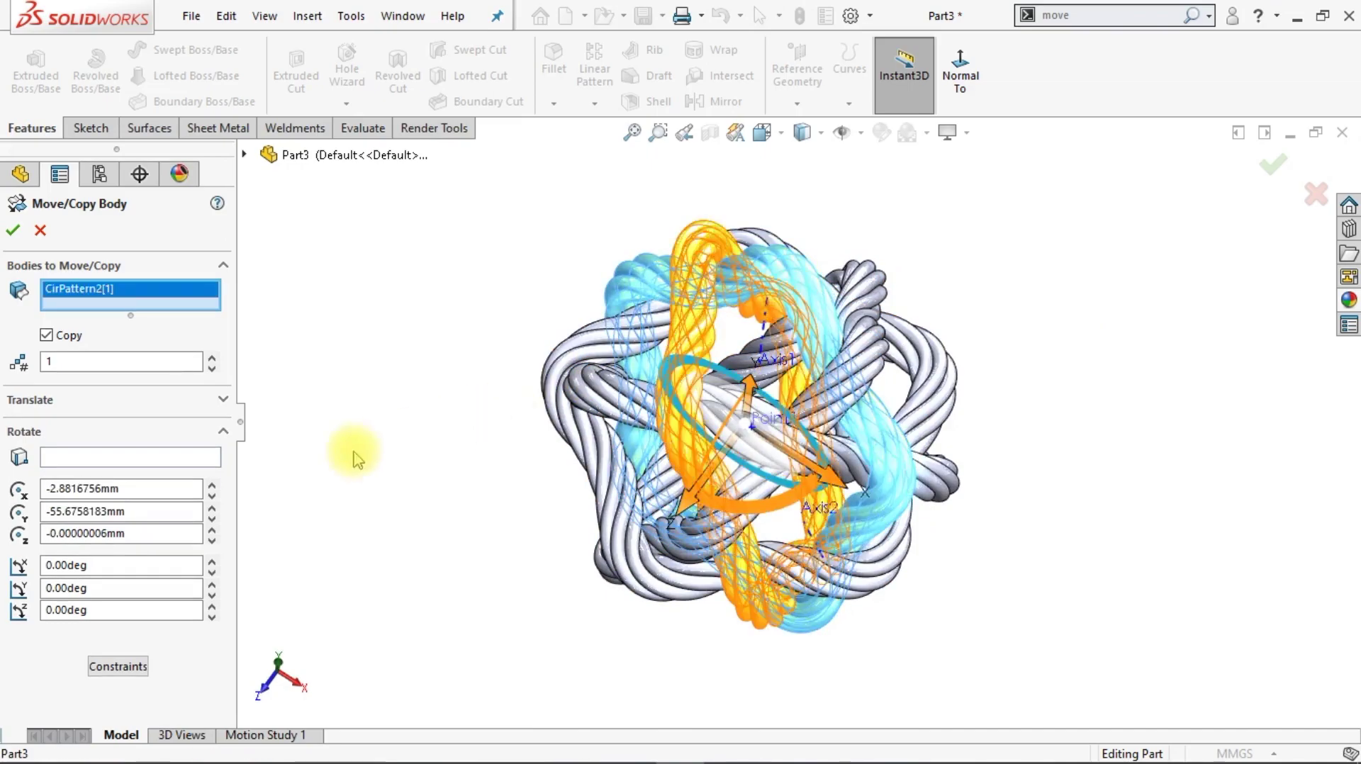
click(173, 461)
key(Up)
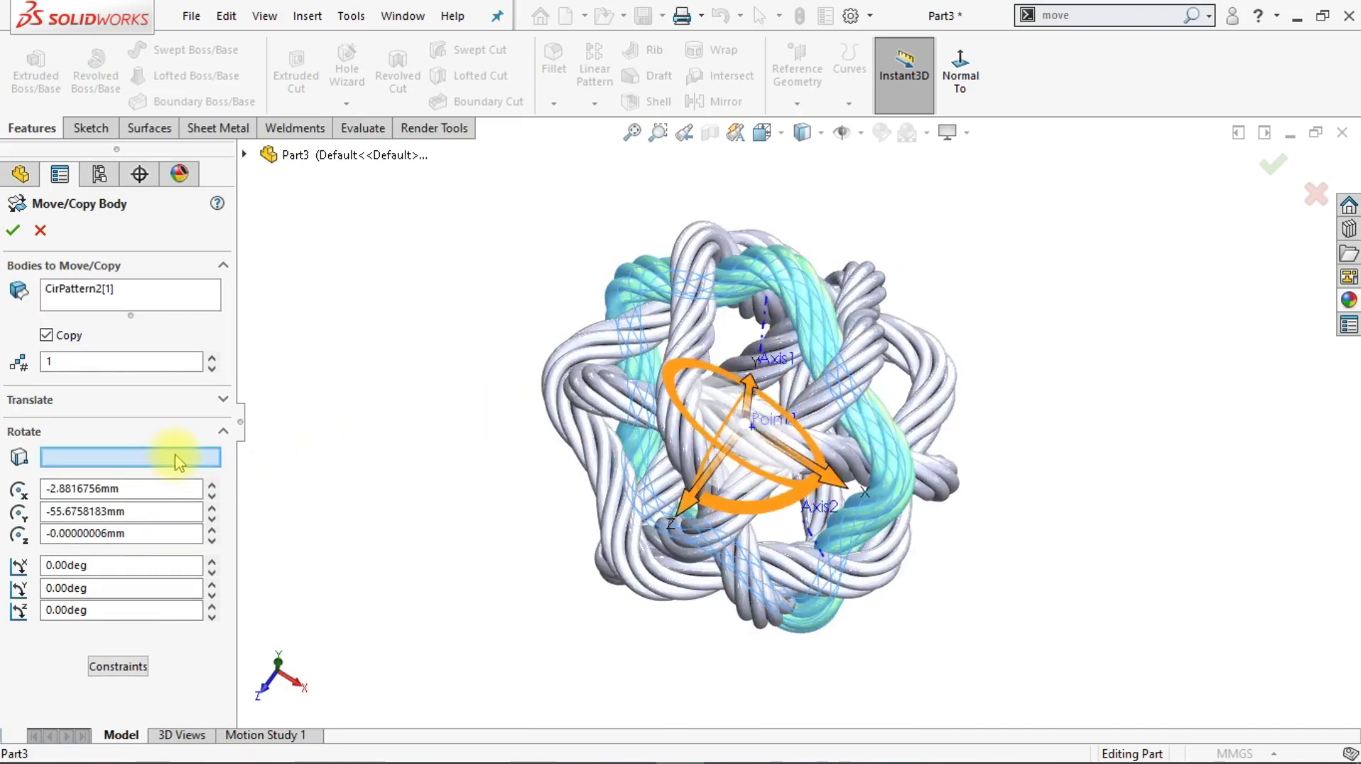
key(Up)
key(Up)
key(Up)
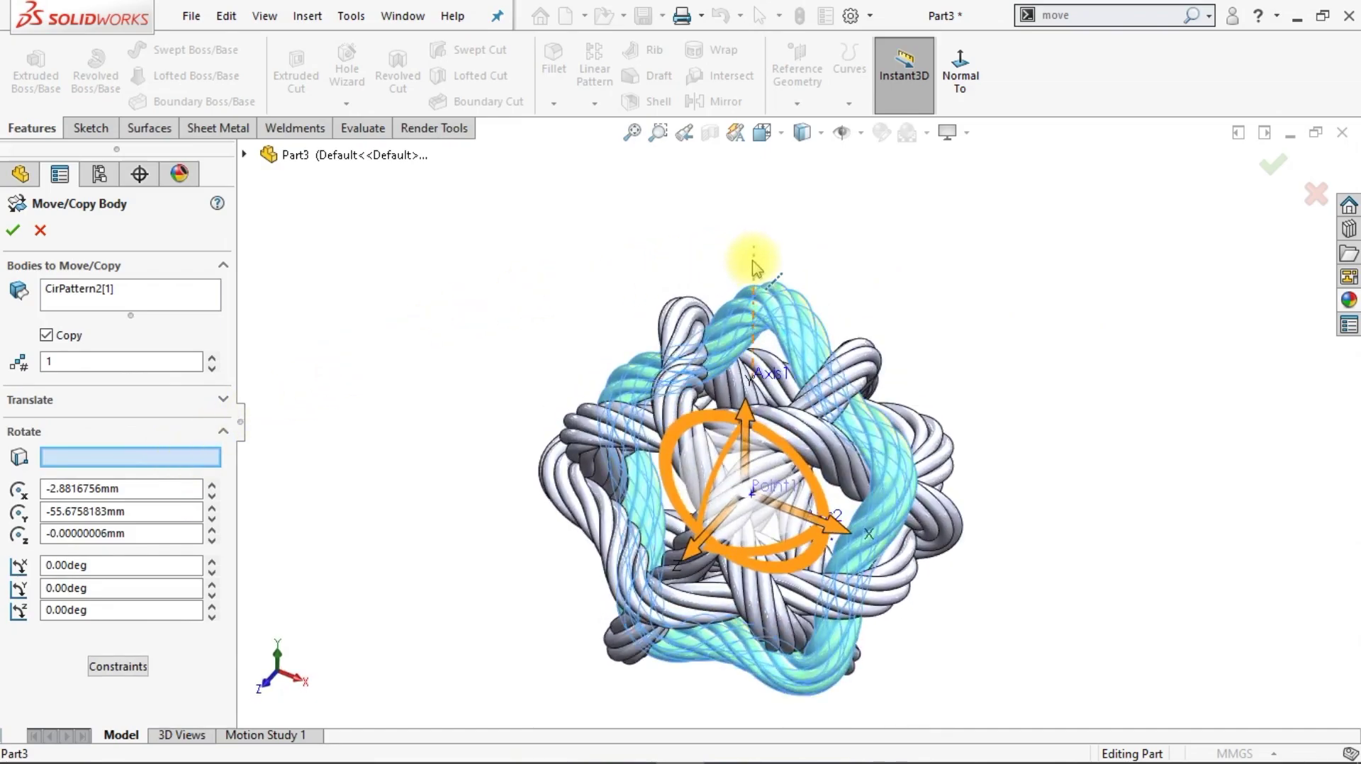
click(754, 263)
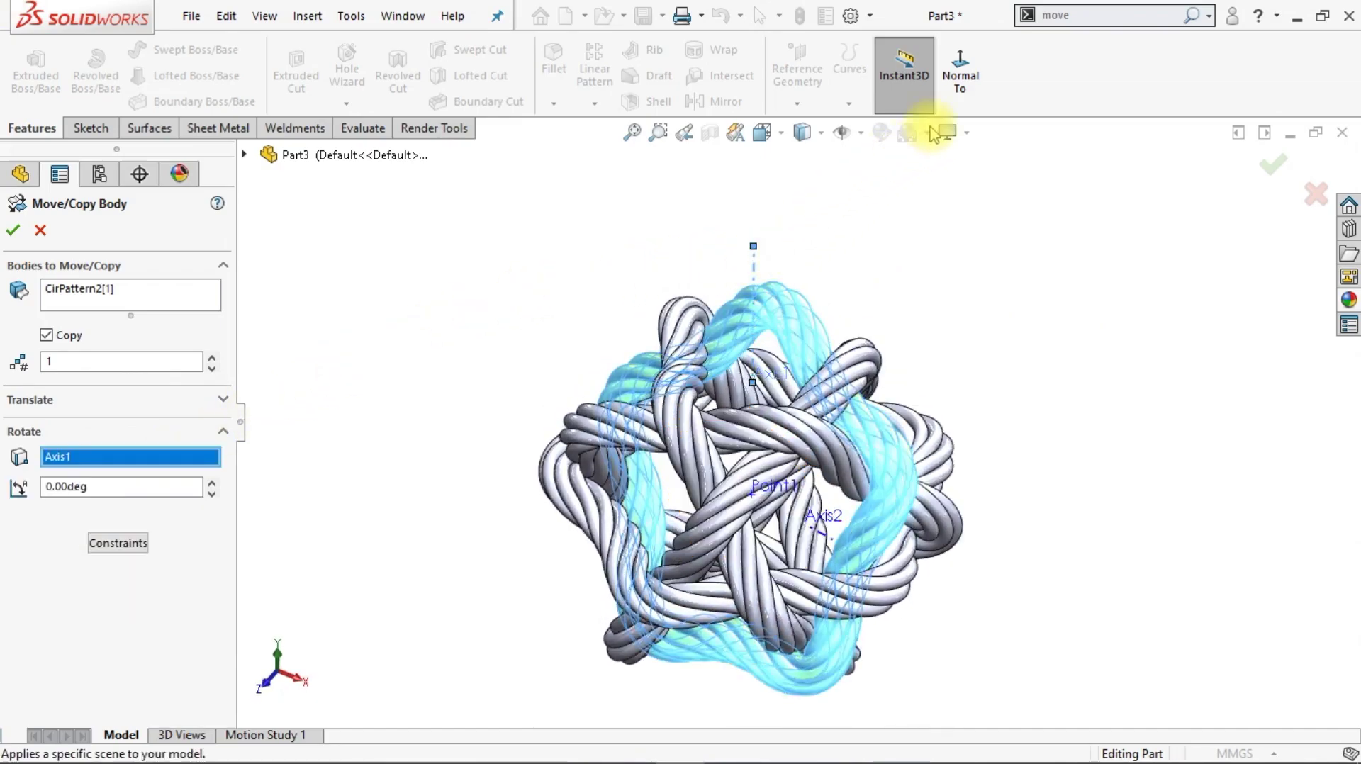
- Set the copy's rotation angle to 72° and confirm
click(277, 653)
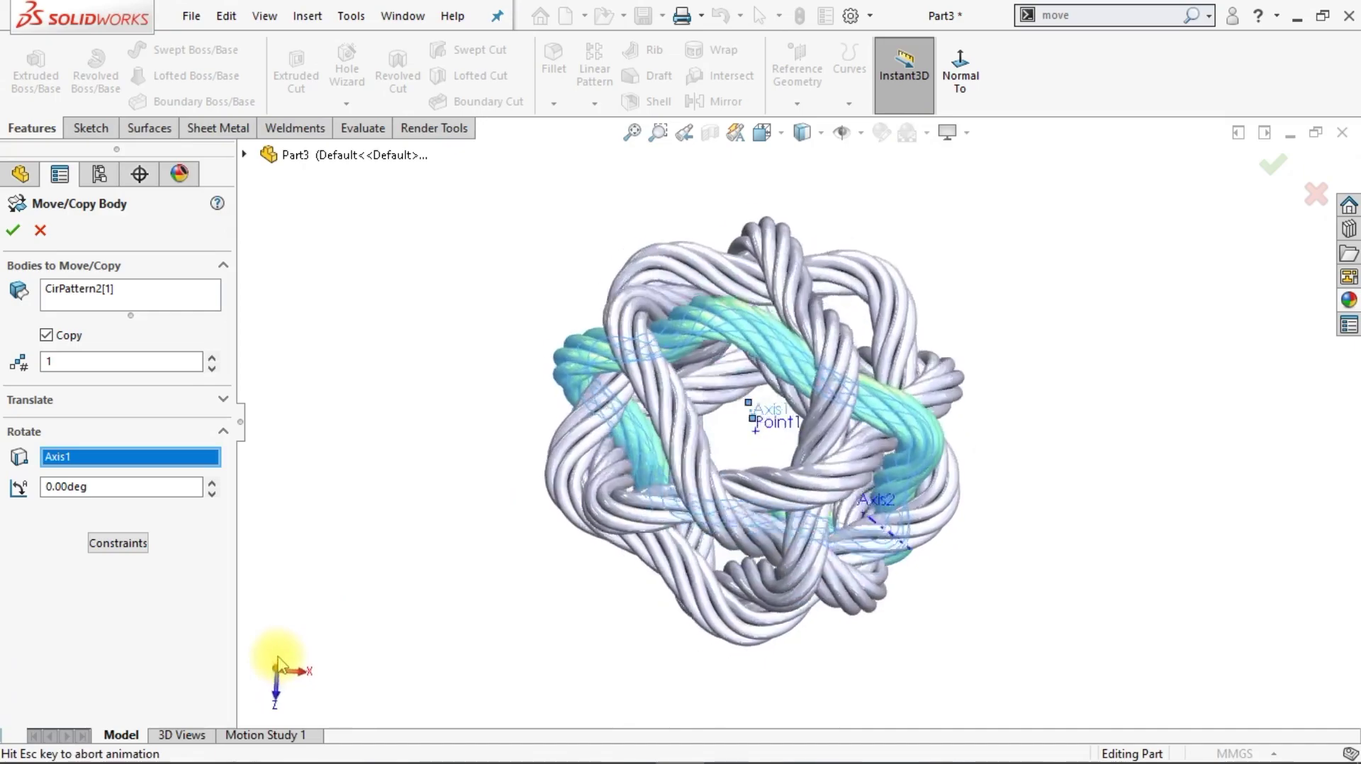
double_click(132, 486)
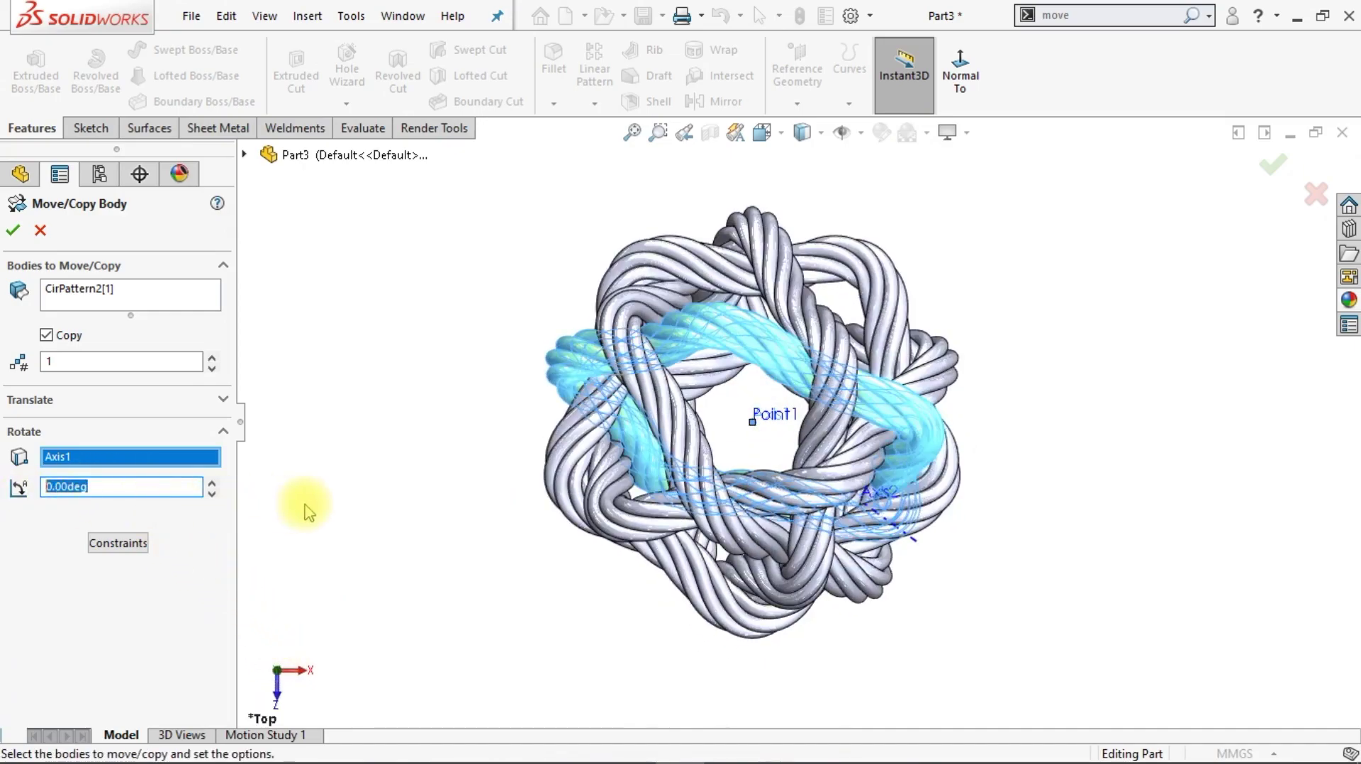
text(72)
key(Return)
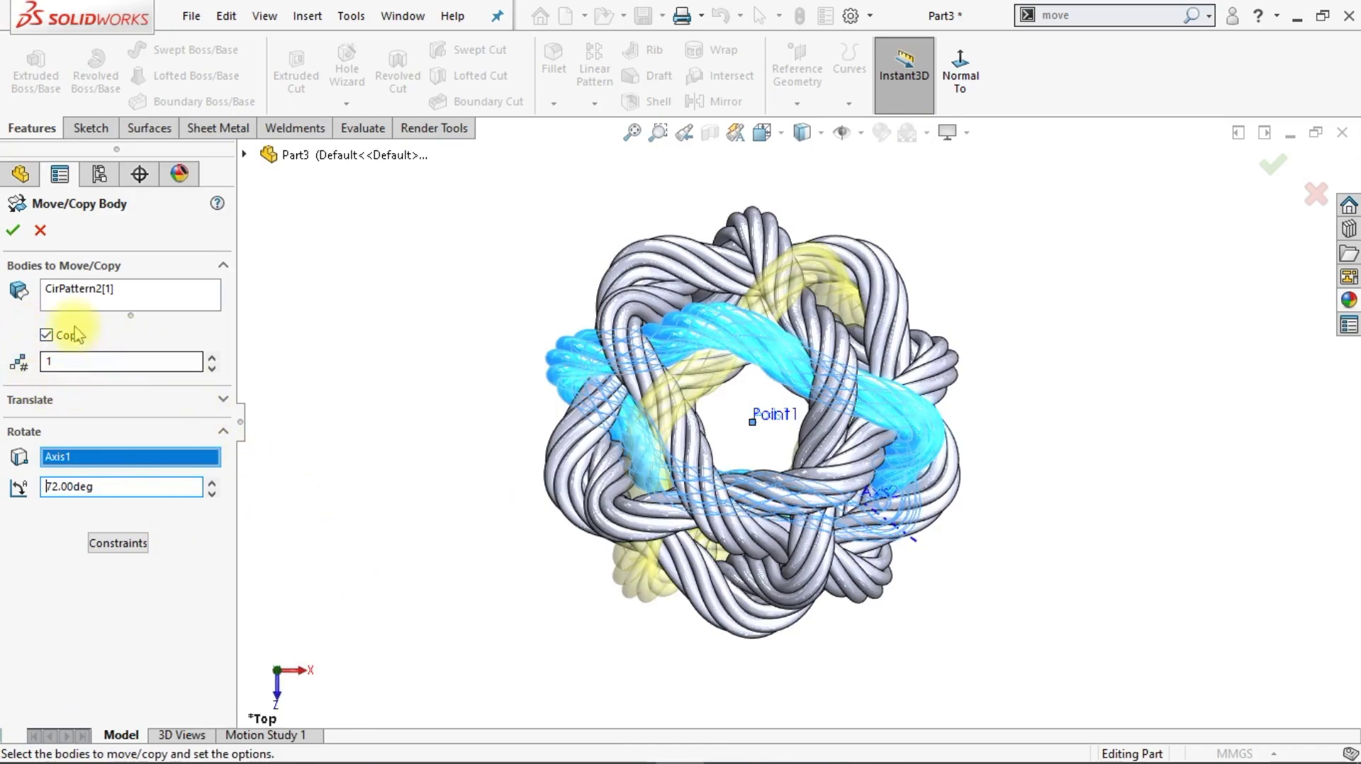
click(12, 232)
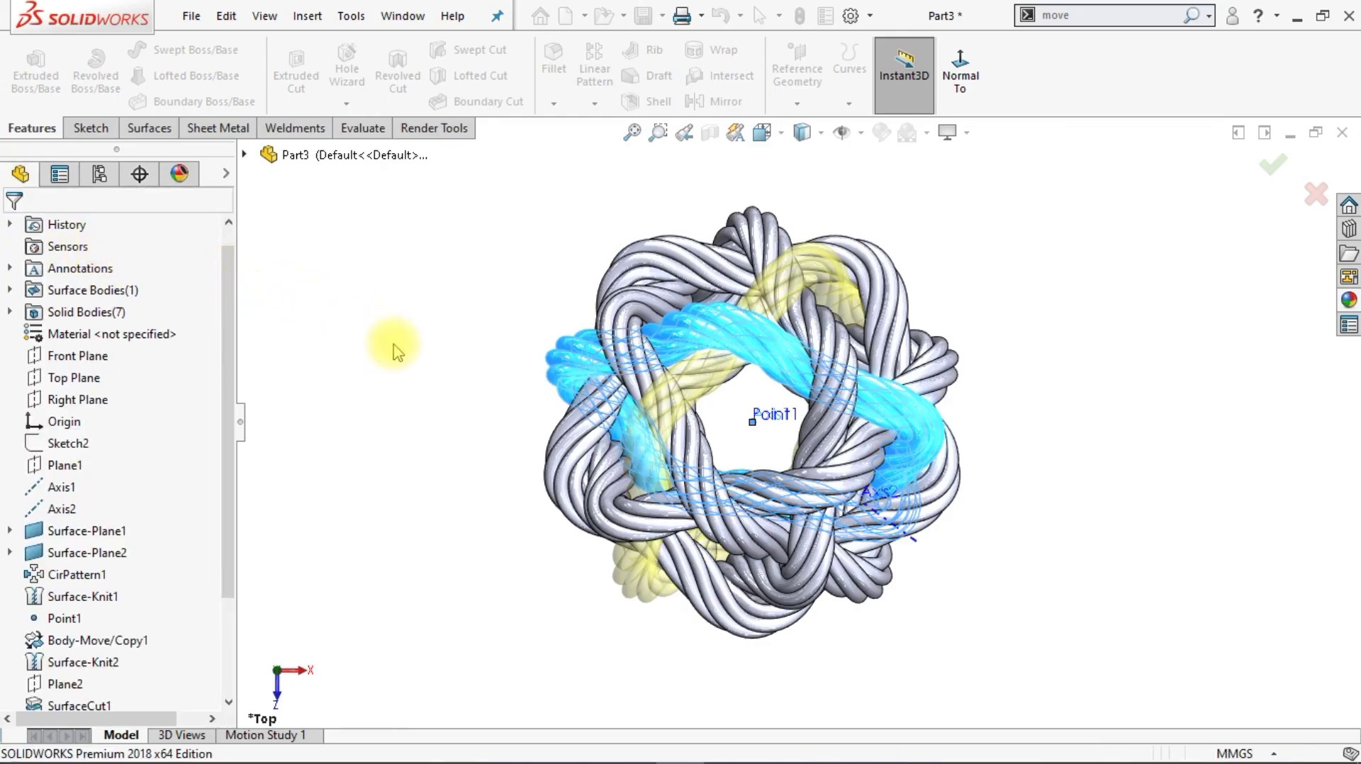
- Hide Axis1, Axis2 and Point1, then return to the Isometric view
key(ctrl+7)
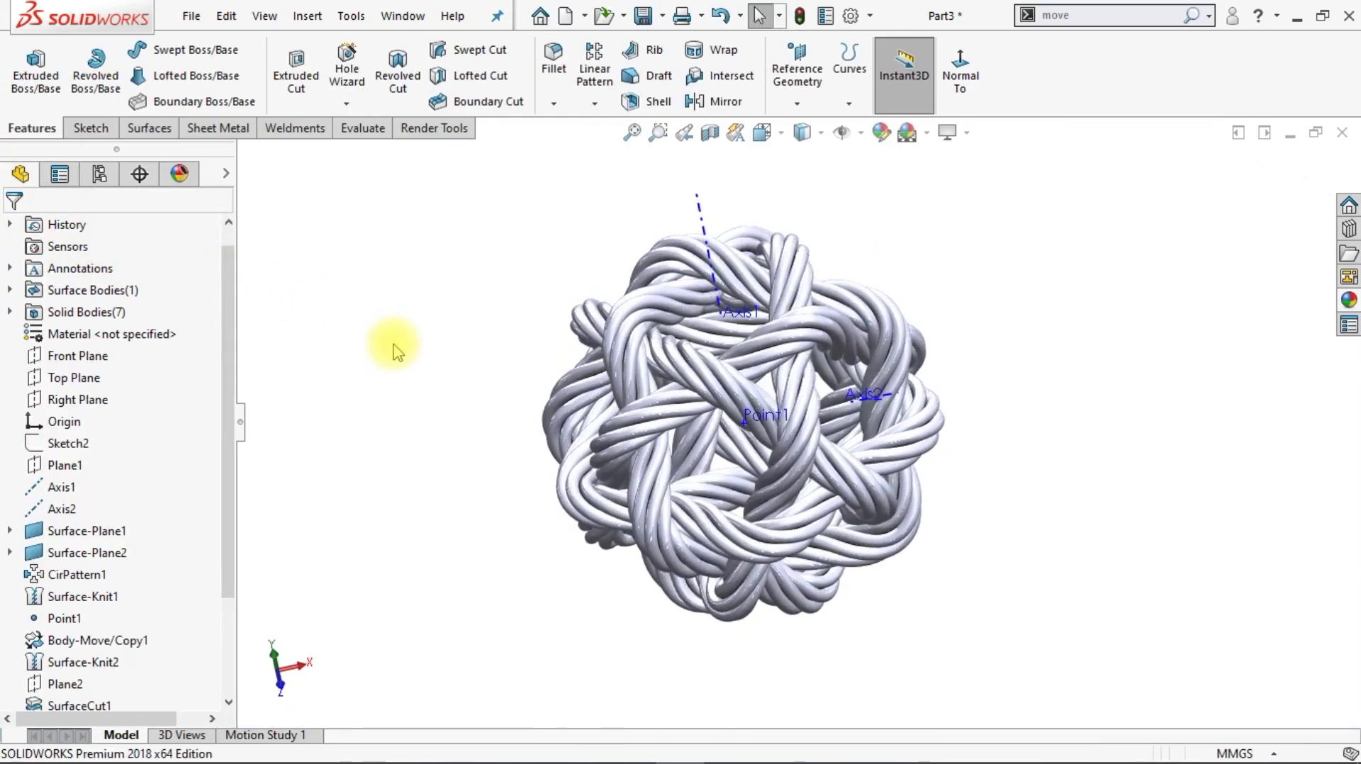
click(702, 213)
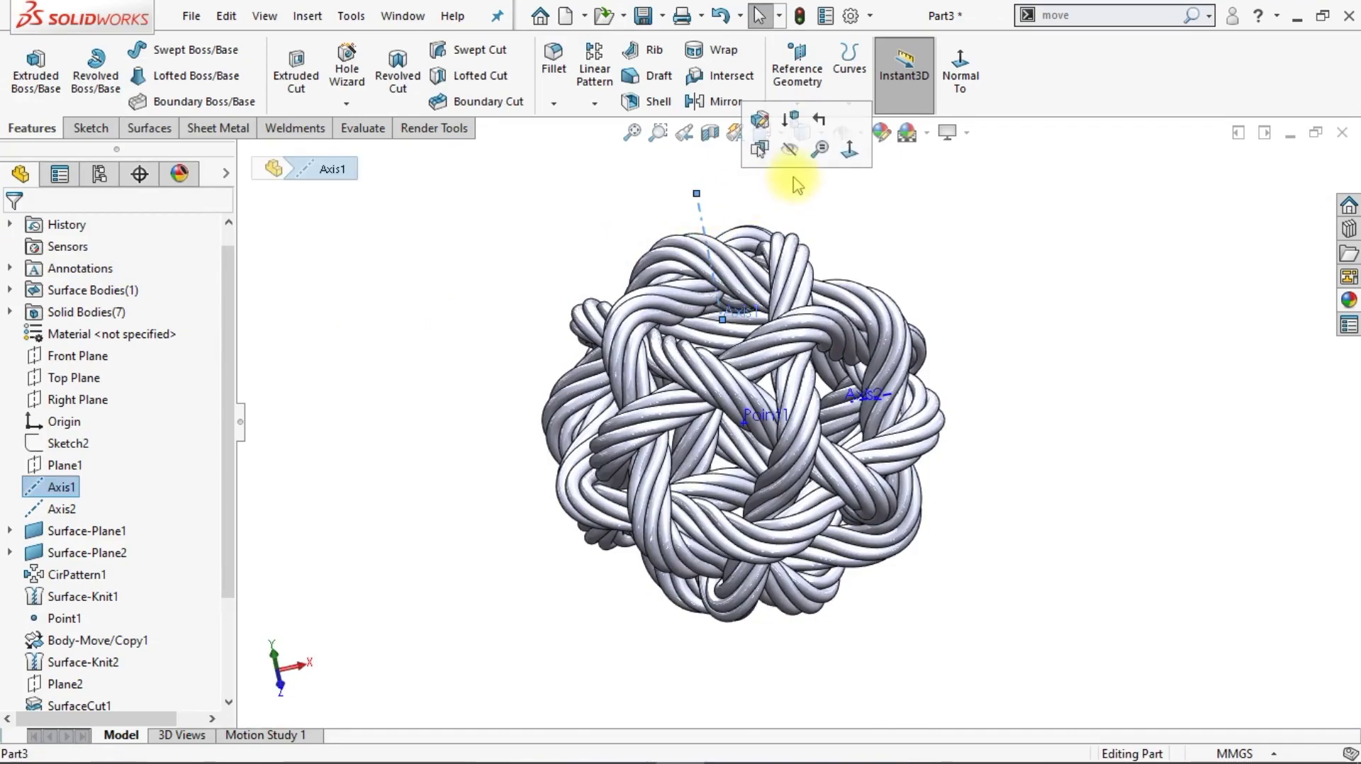
click(794, 132)
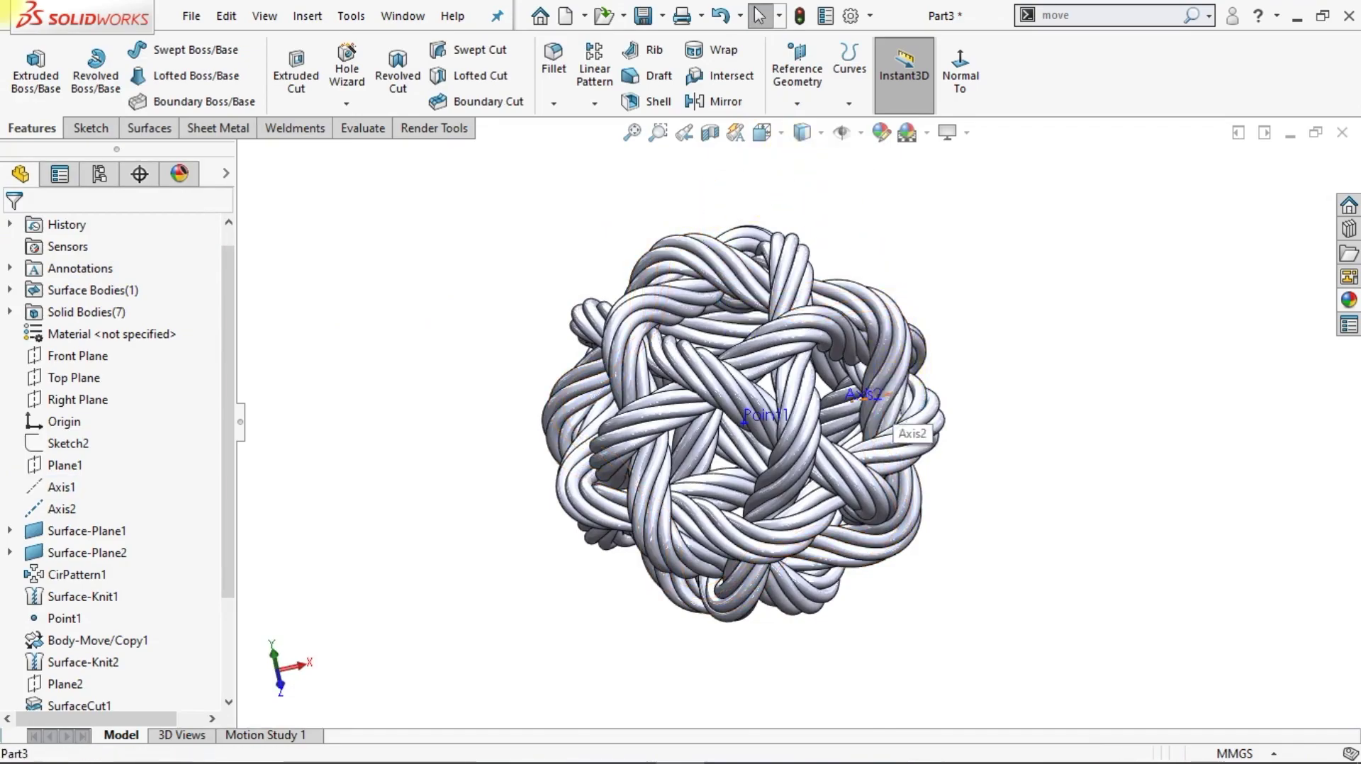
click(894, 397)
click(981, 341)
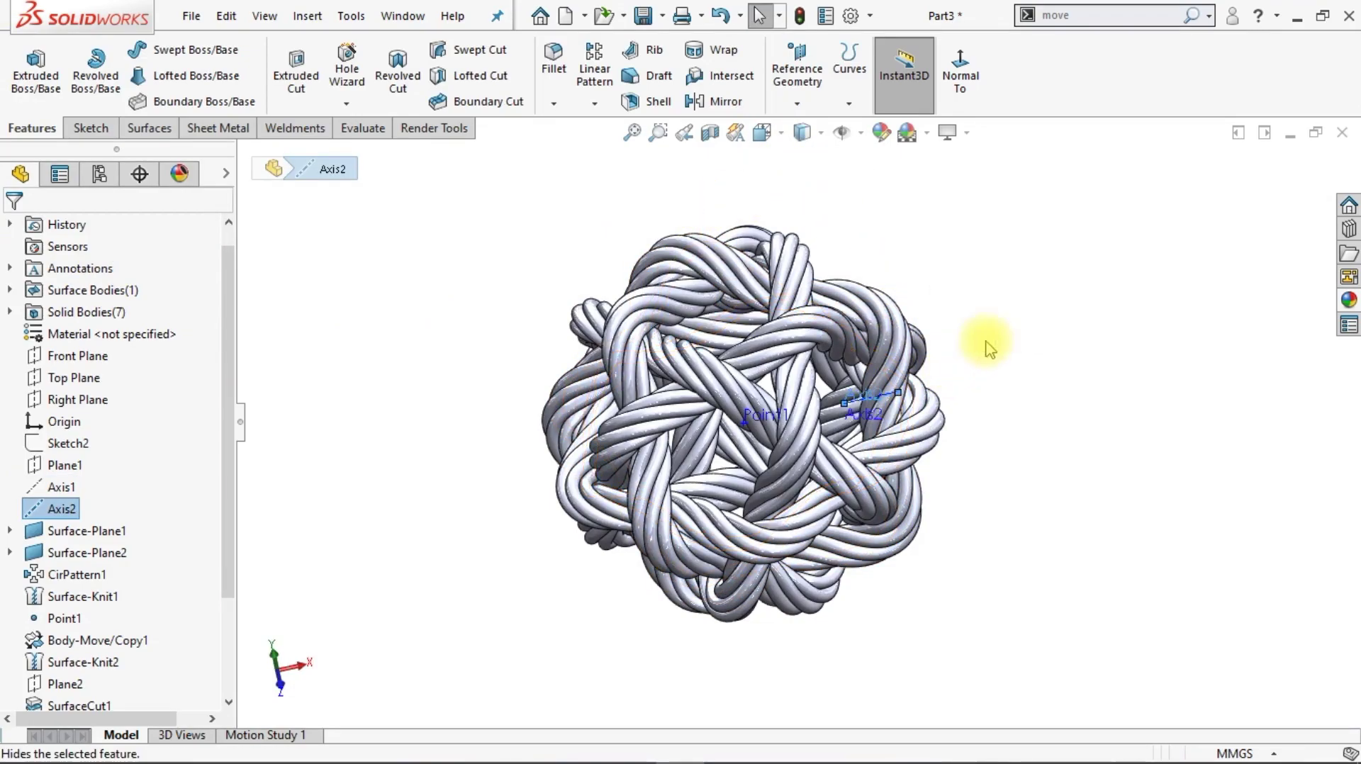
click(780, 401)
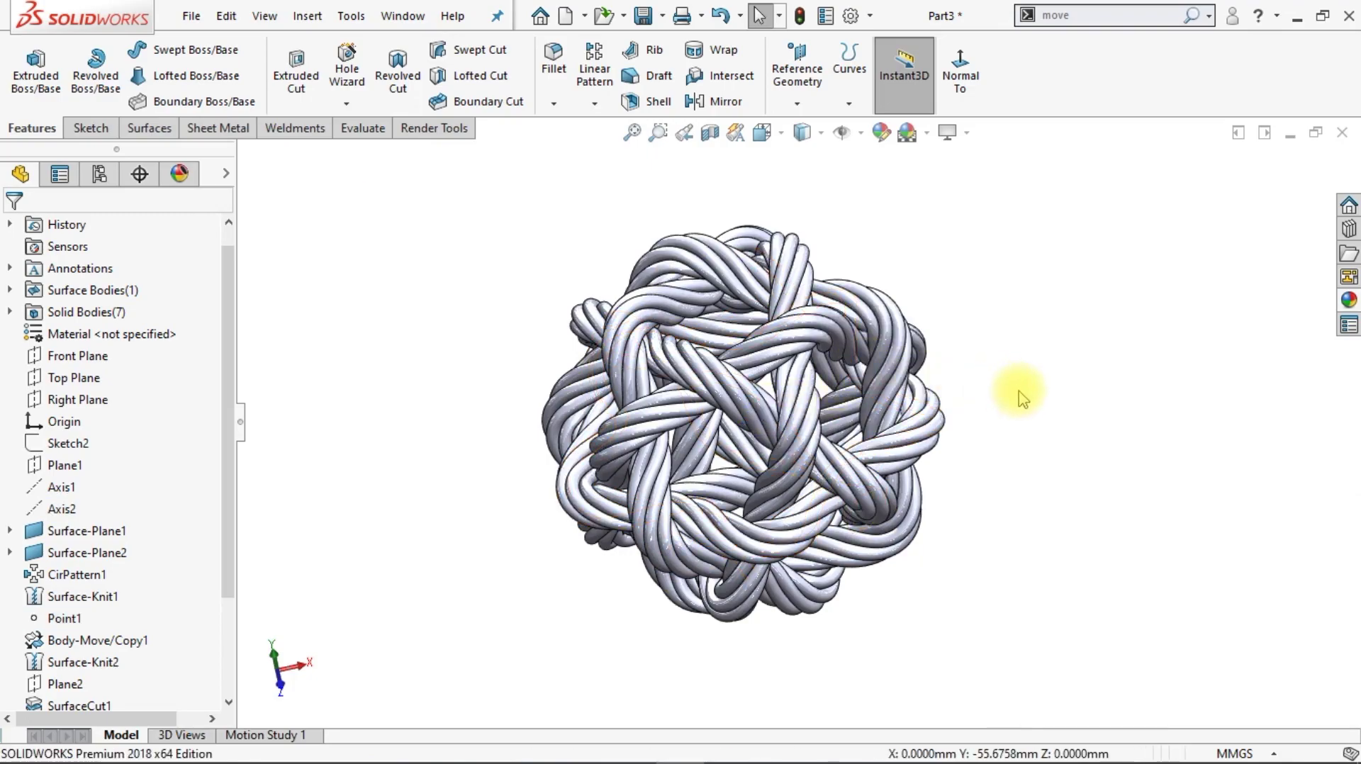
key(ctrl+7)
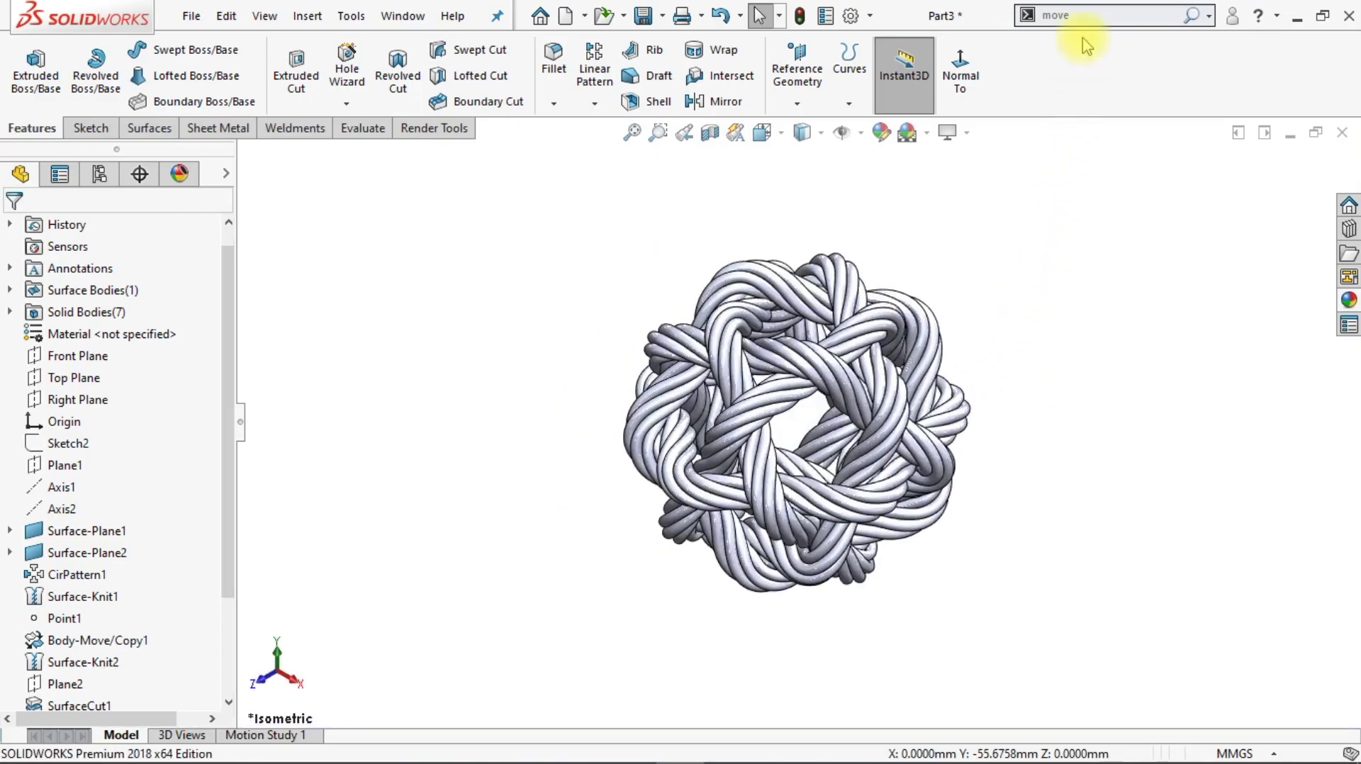
- Combine all rope loop bodies with the Add operation into one solid
key(c)
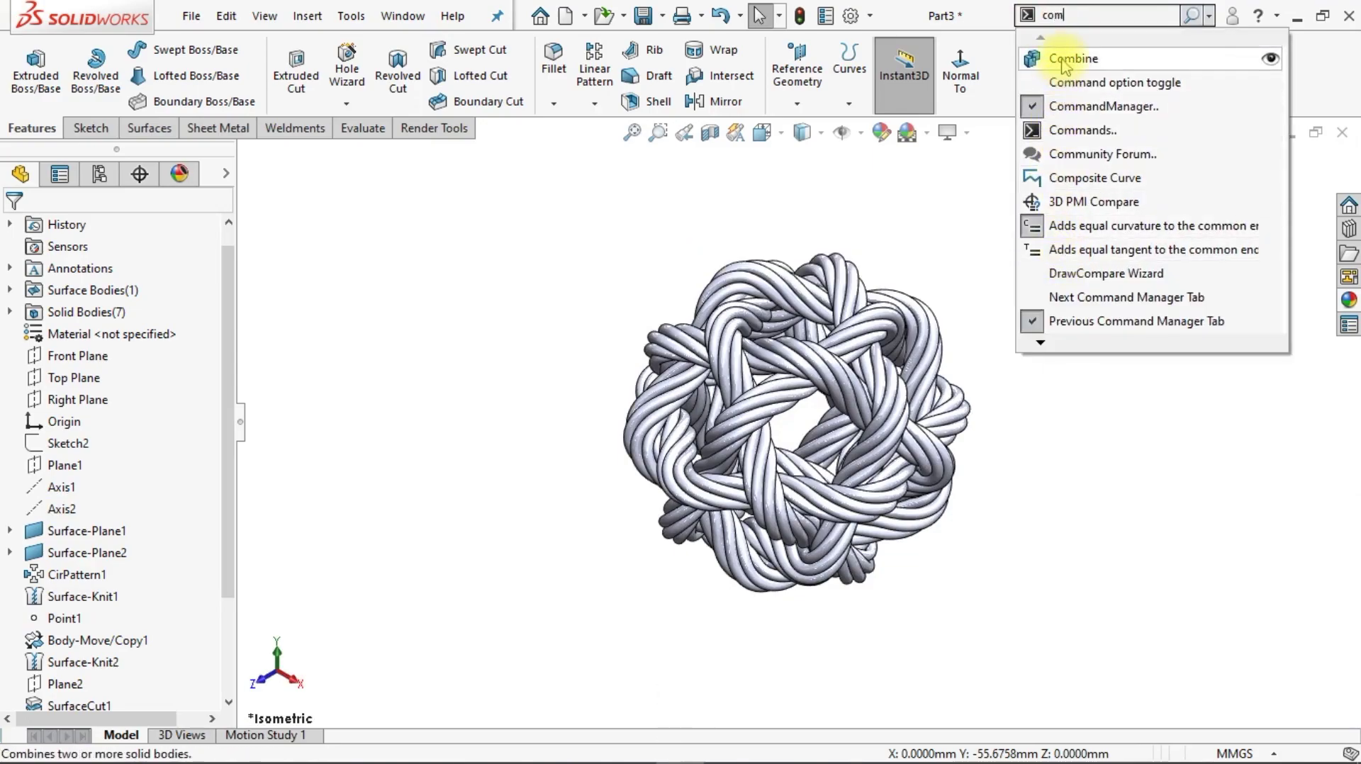
click(1048, 57)
drag(562, 216, 1090, 672)
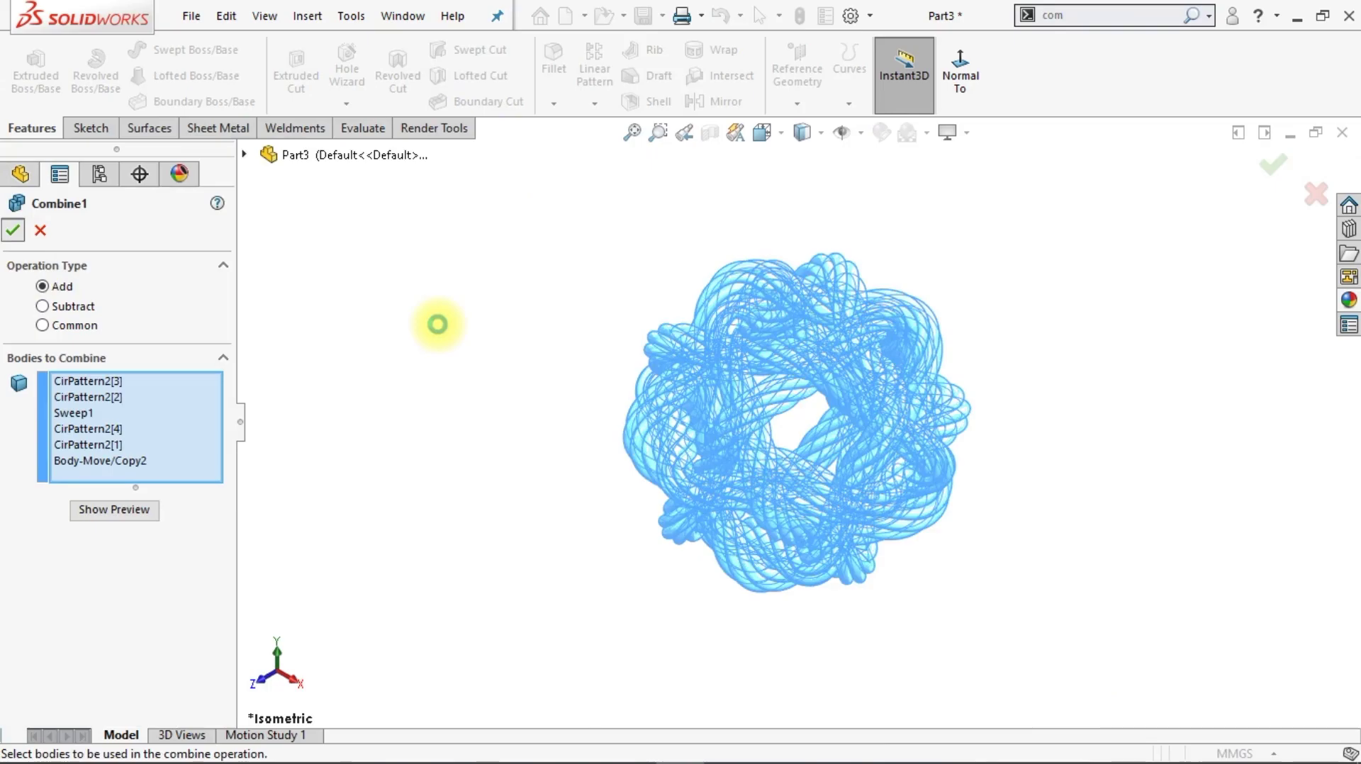
key(ctrl+1)
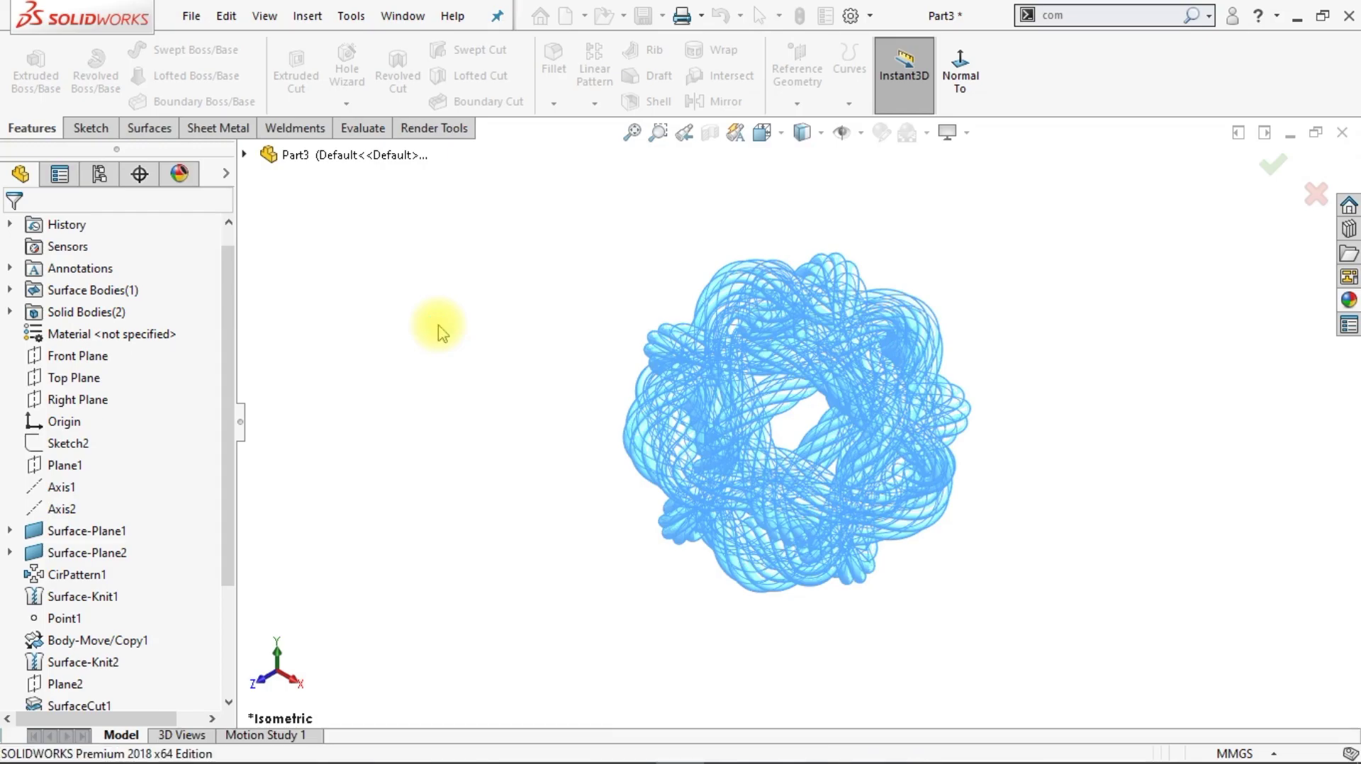
key(ctrl+1)
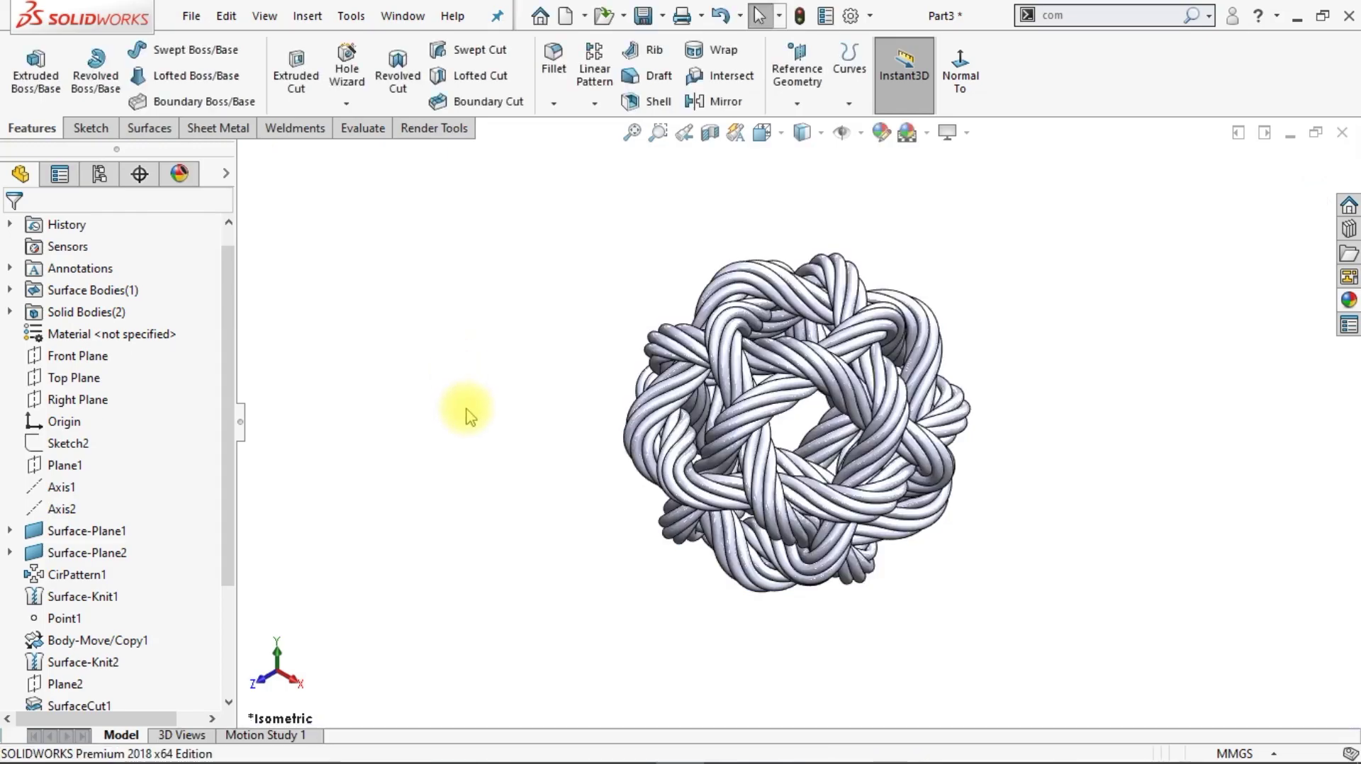
scroll(968, 516, down, 2)
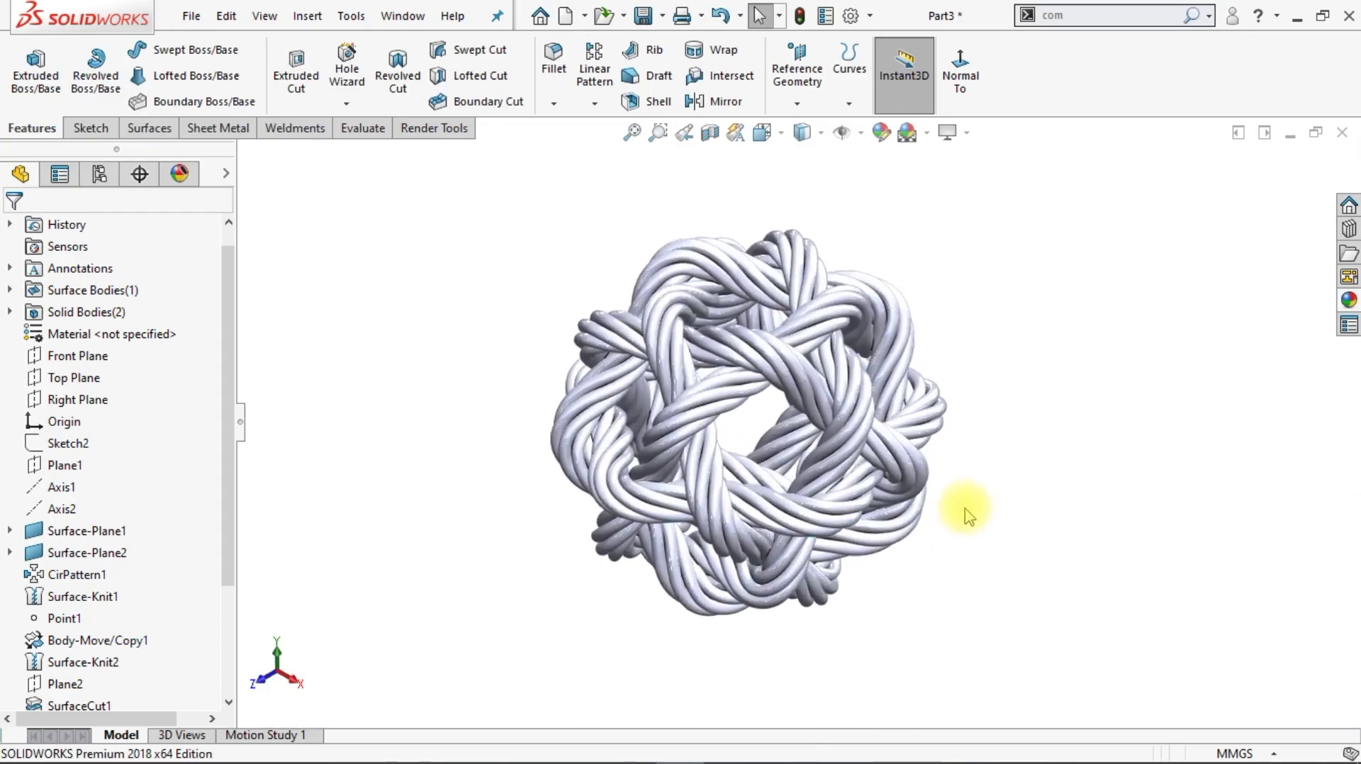
scroll(962, 511, down, 1)
- Apply the Metal > Steel > matte steel appearance to the woven knot
click(1349, 302)
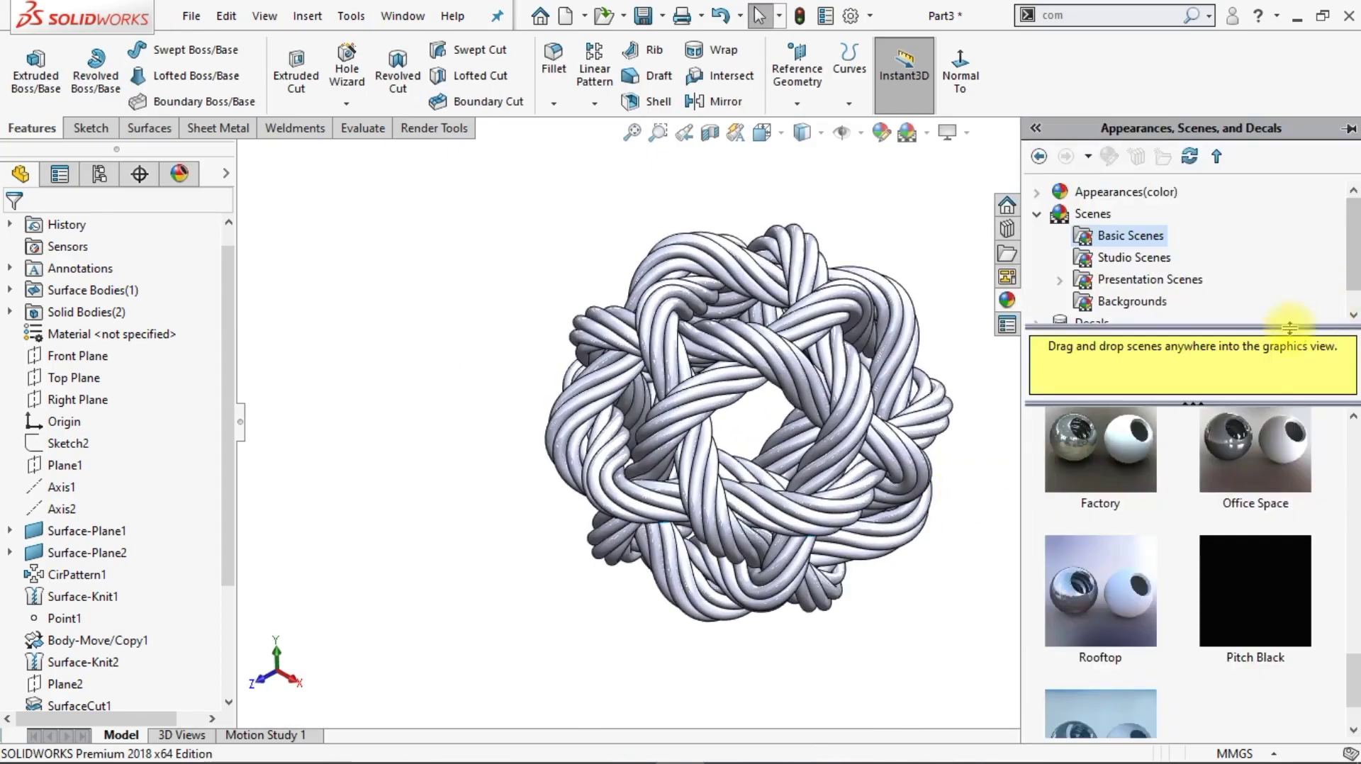
scroll(1129, 638, down, 3)
click(1082, 257)
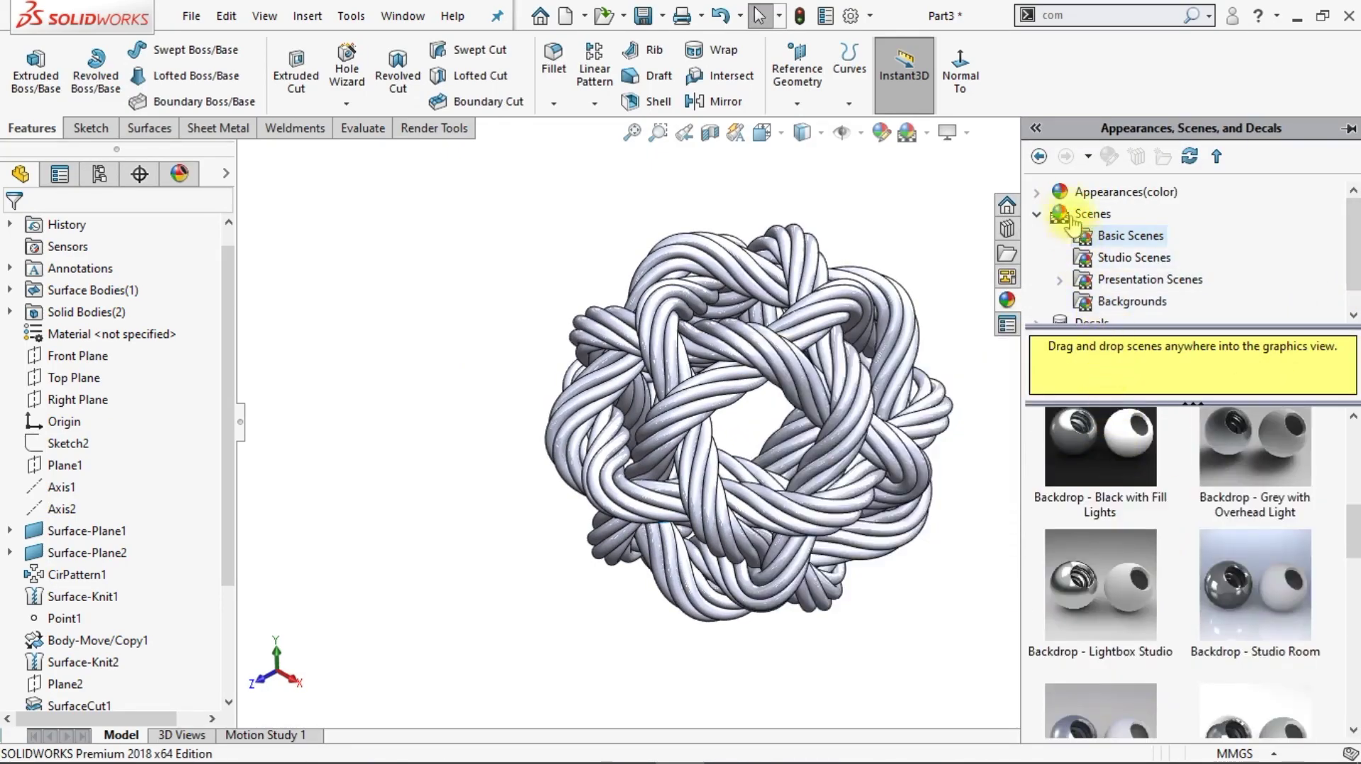
click(1037, 191)
click(1061, 236)
click(1111, 216)
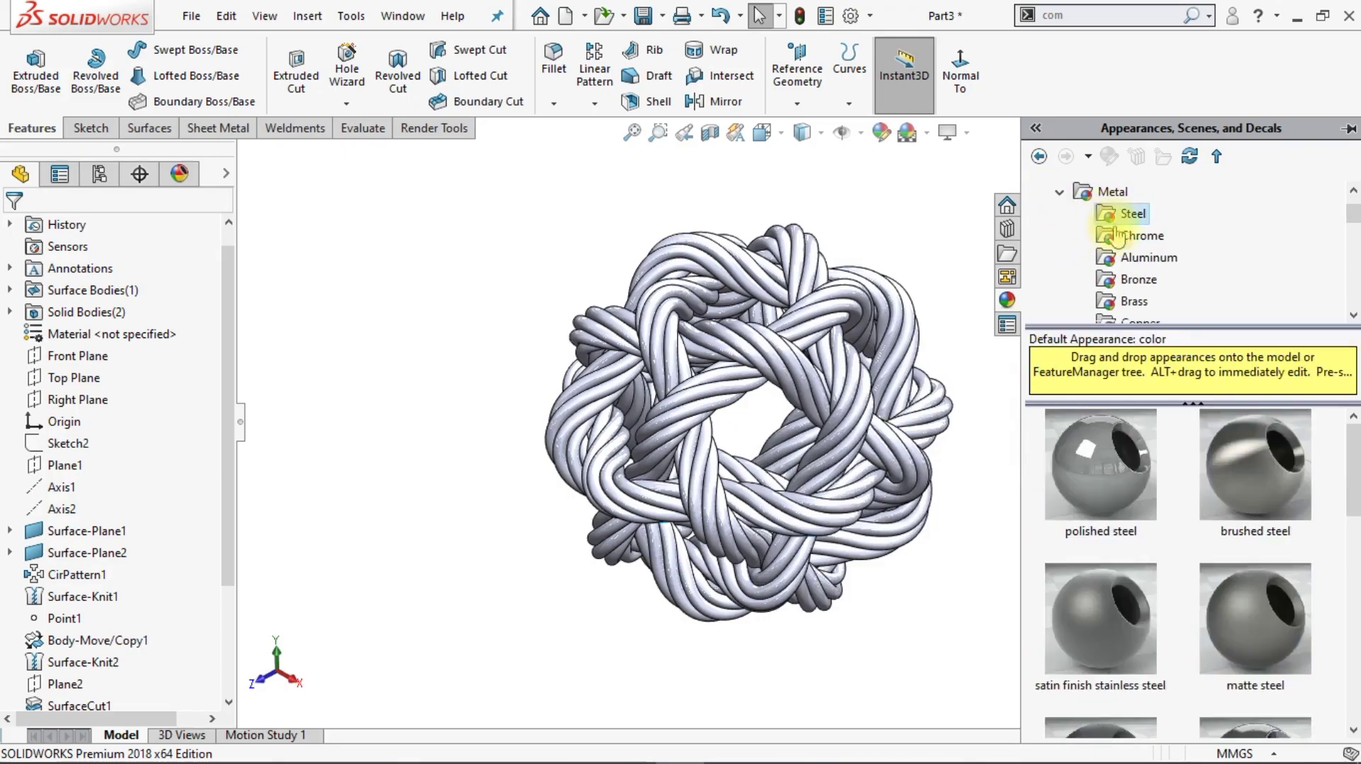
click(1240, 625)
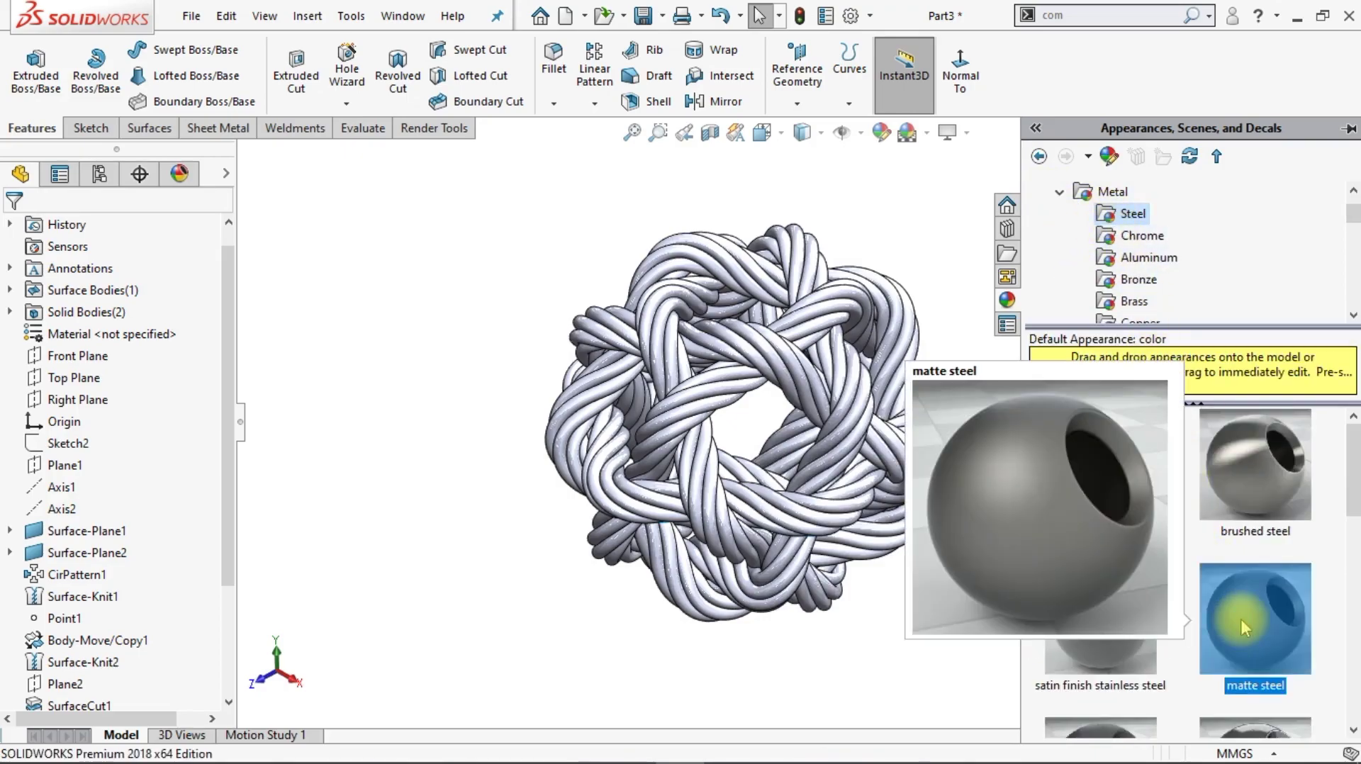
double_click(1240, 626)
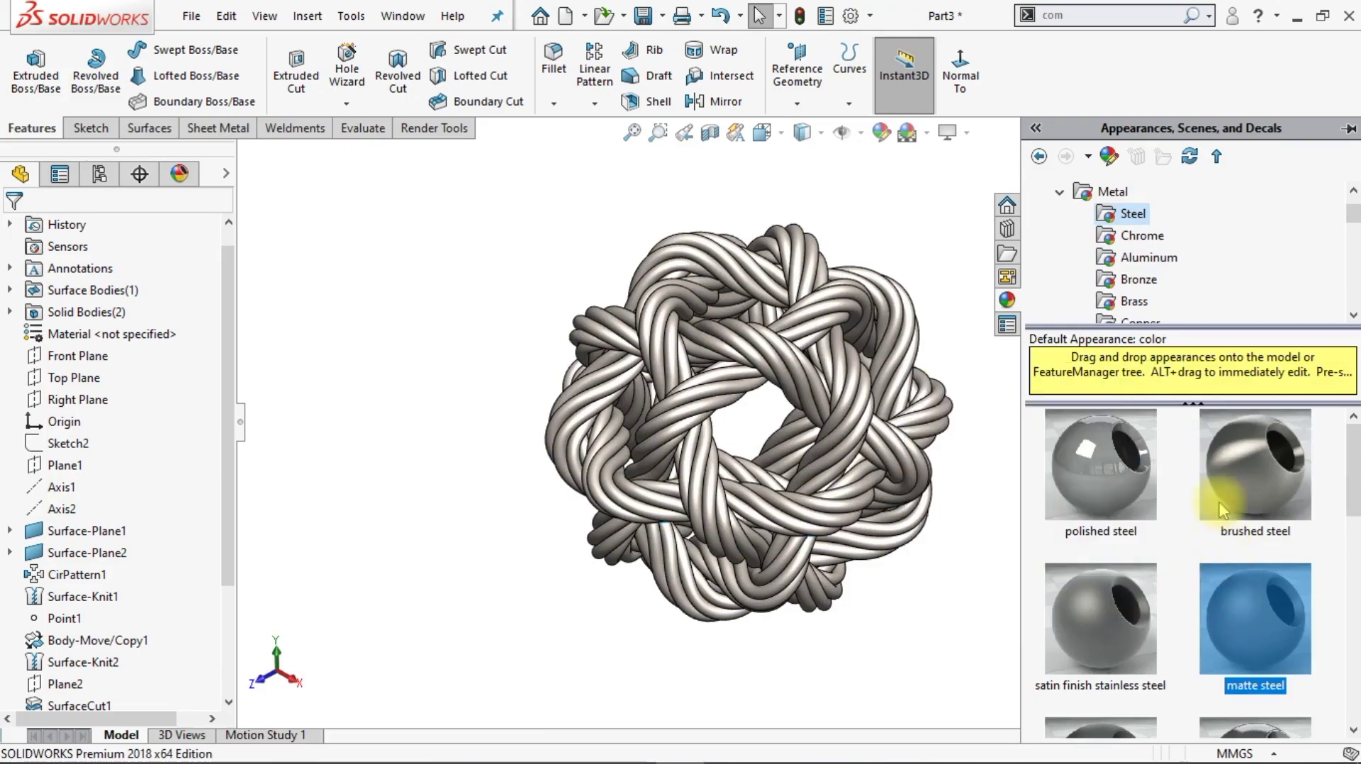
- Set the scene to Basic Scenes > Backdrop - Studio Room 2, with its floor reflection
click(1060, 195)
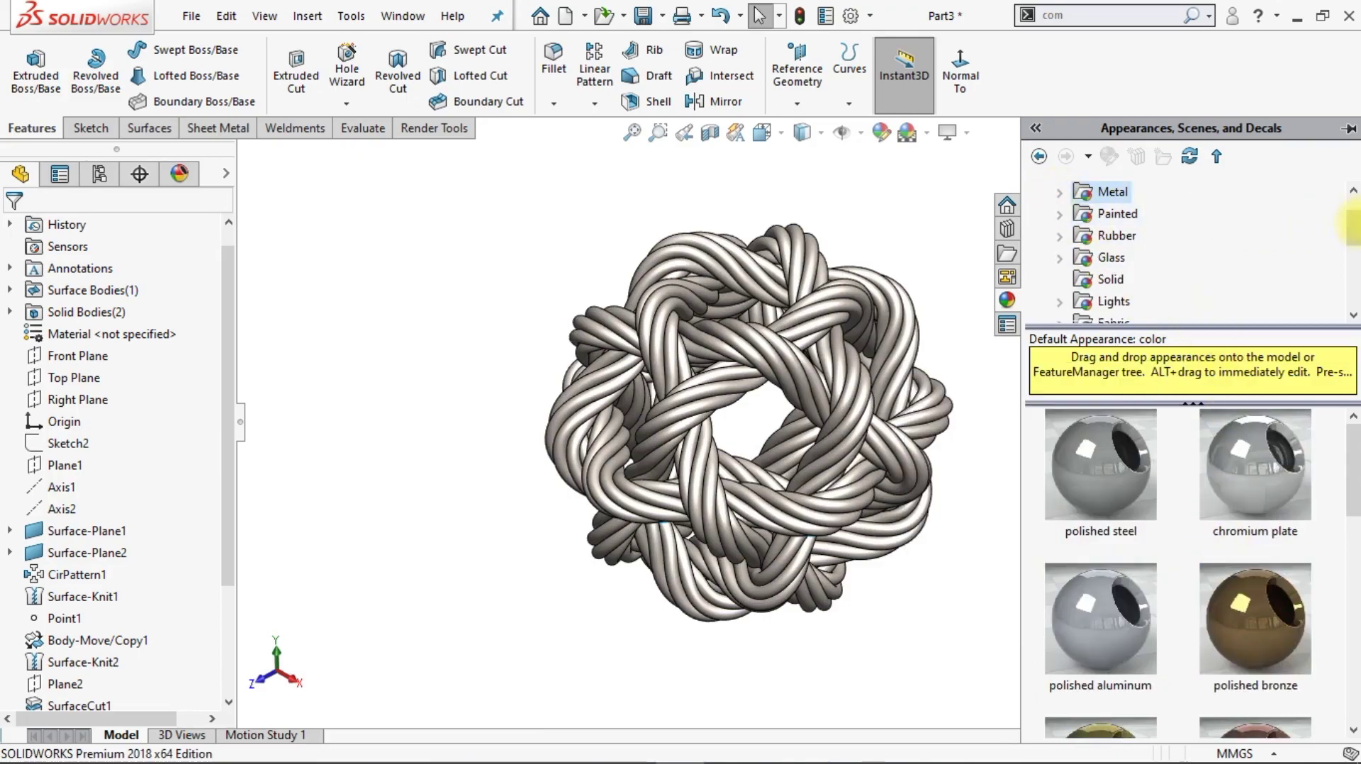
drag(1353, 226, 1354, 212)
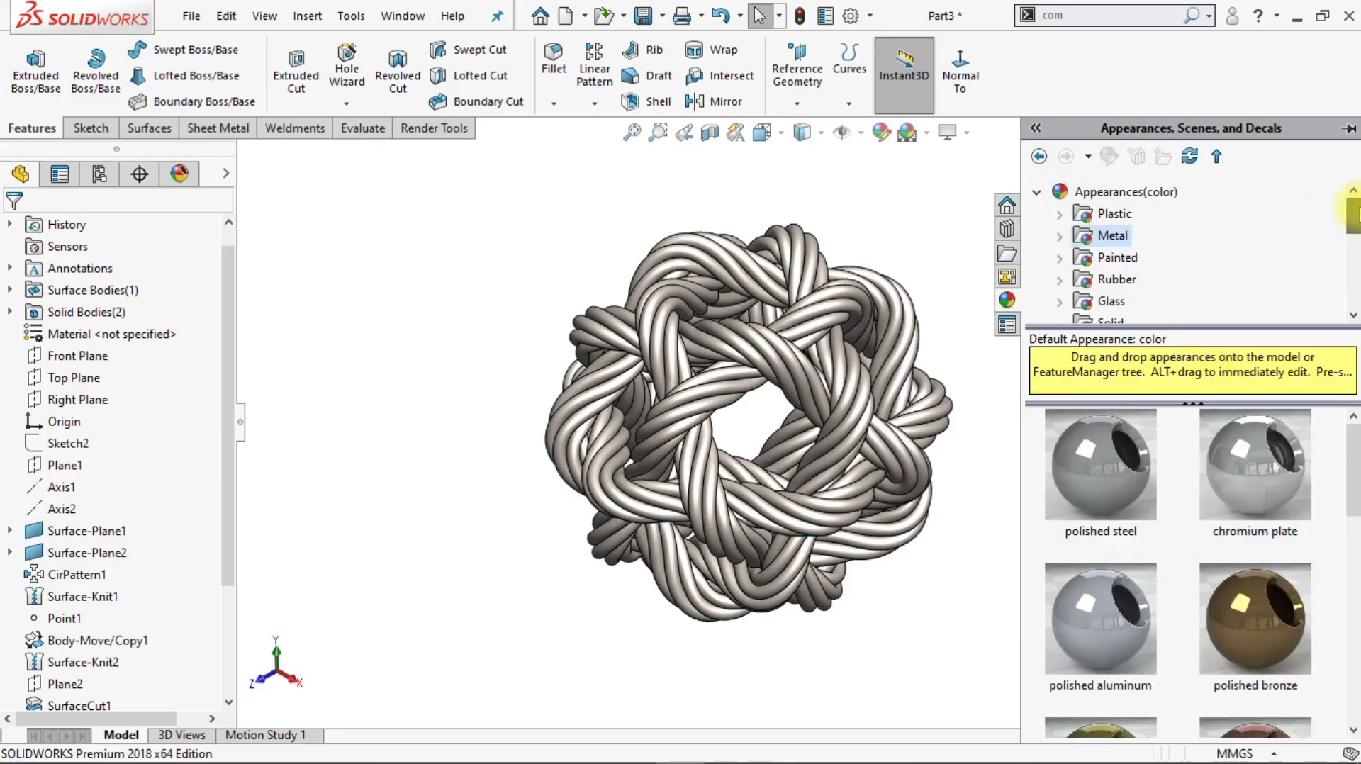
click(1036, 192)
click(1099, 238)
scroll(1084, 623, down, 3)
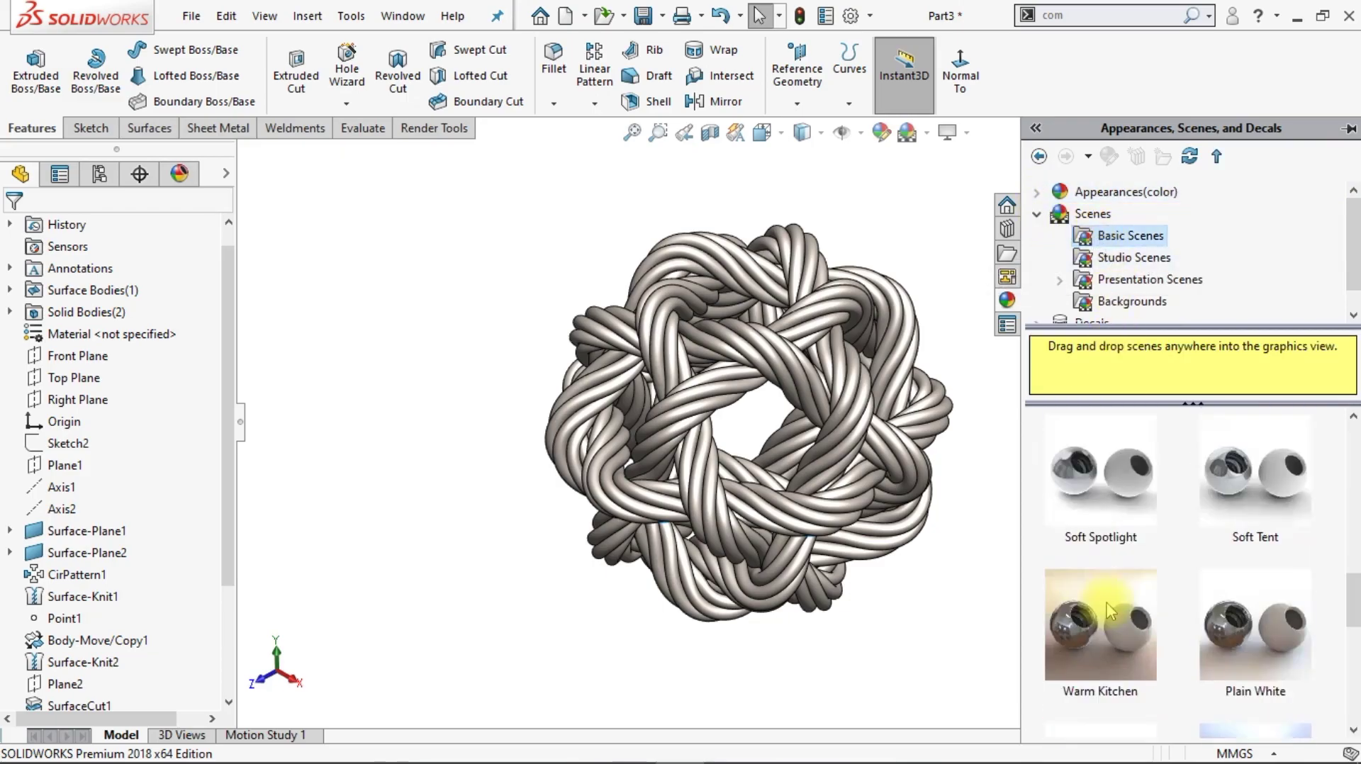
scroll(1095, 649, down, 3)
double_click(1095, 649)
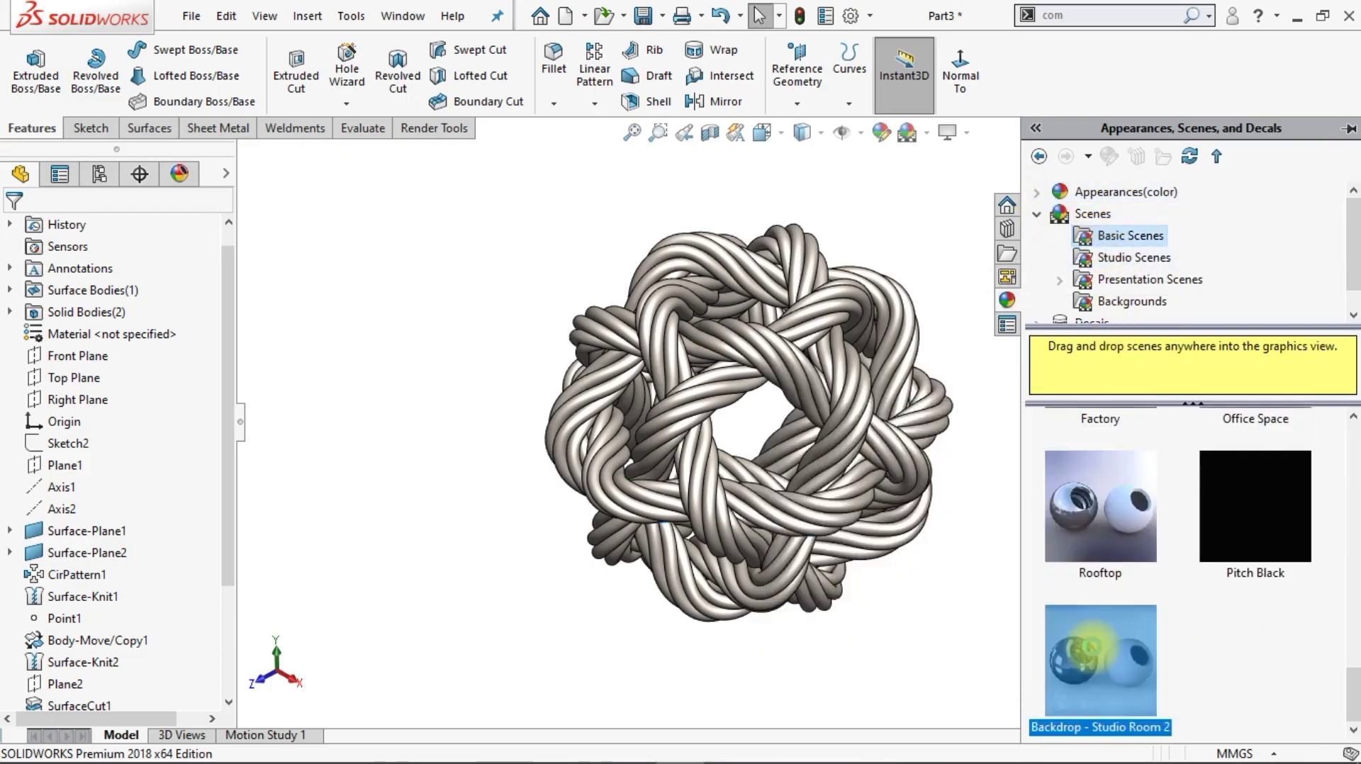
- Change the scene background from Image to a plain white Color, then view the knot from the front
click(868, 638)
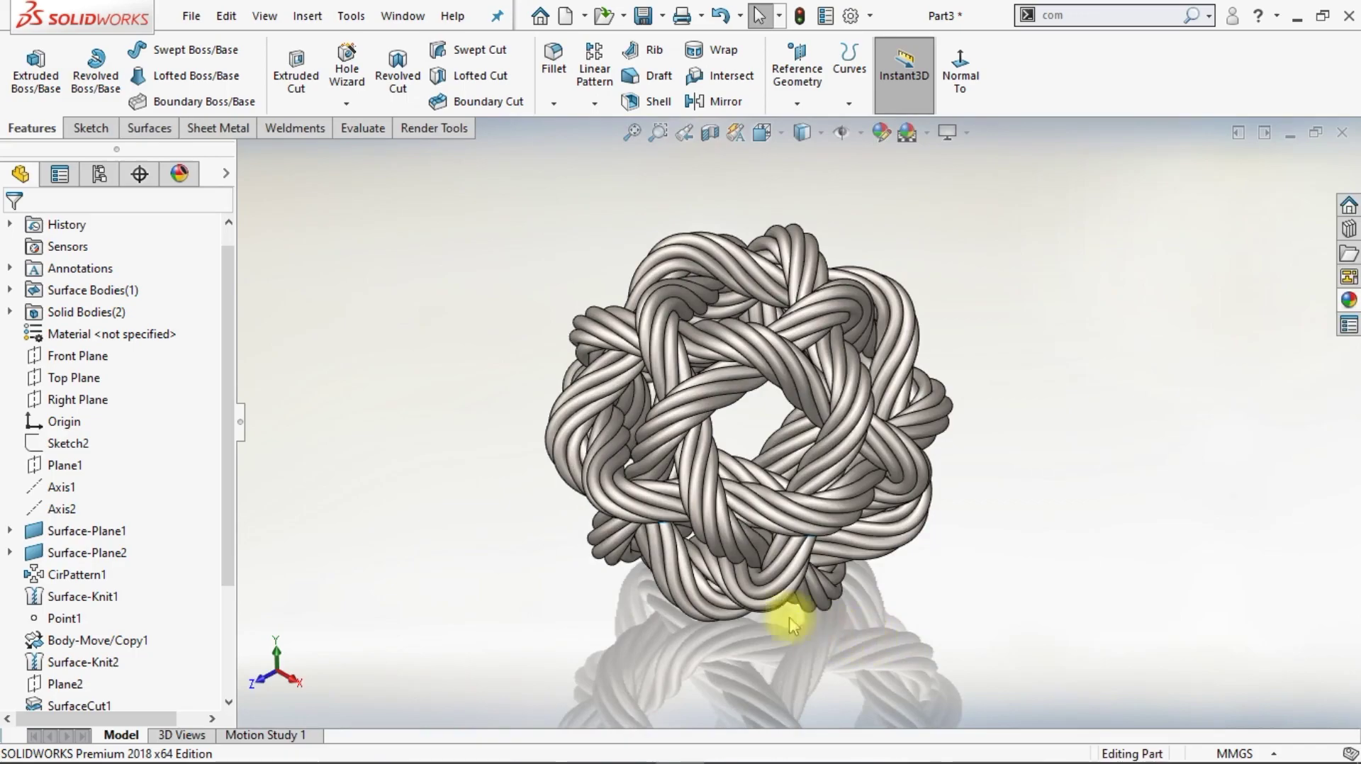
click(443, 134)
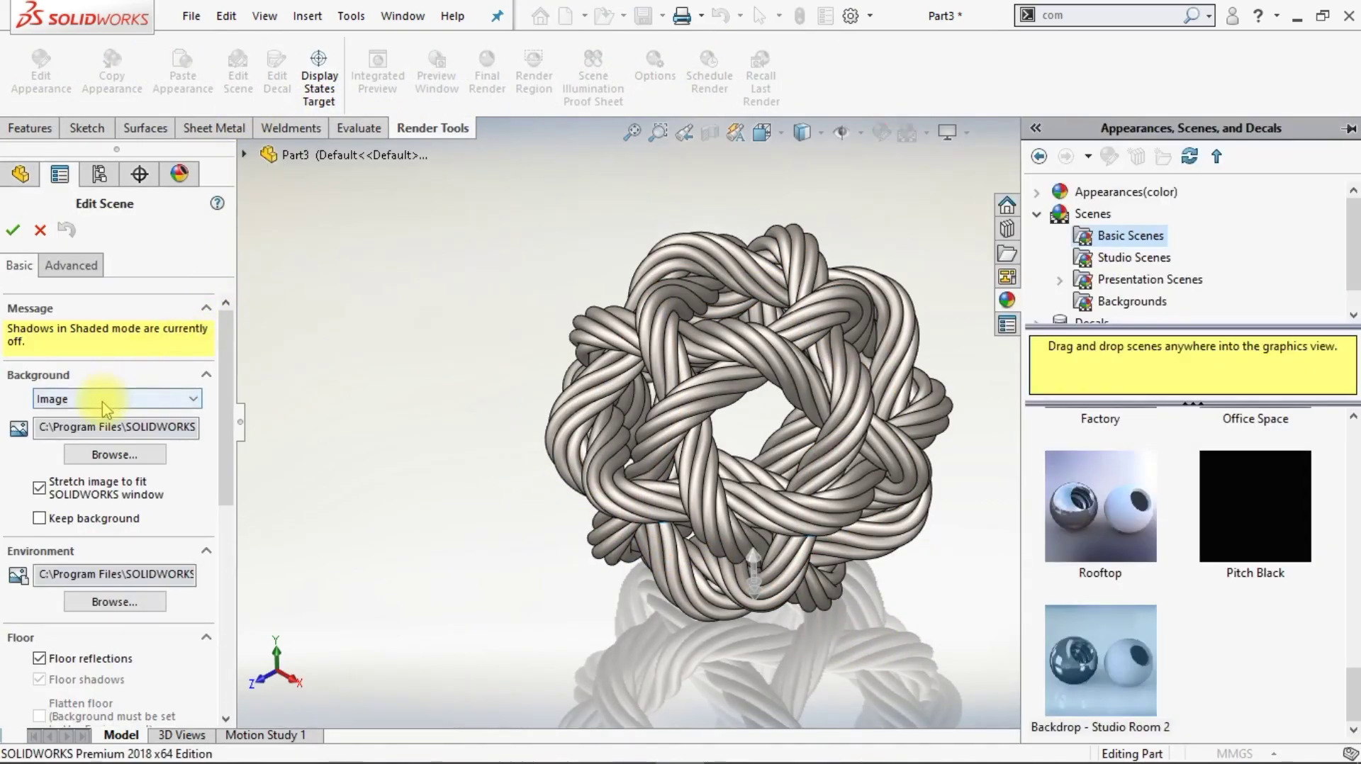
click(105, 399)
click(78, 428)
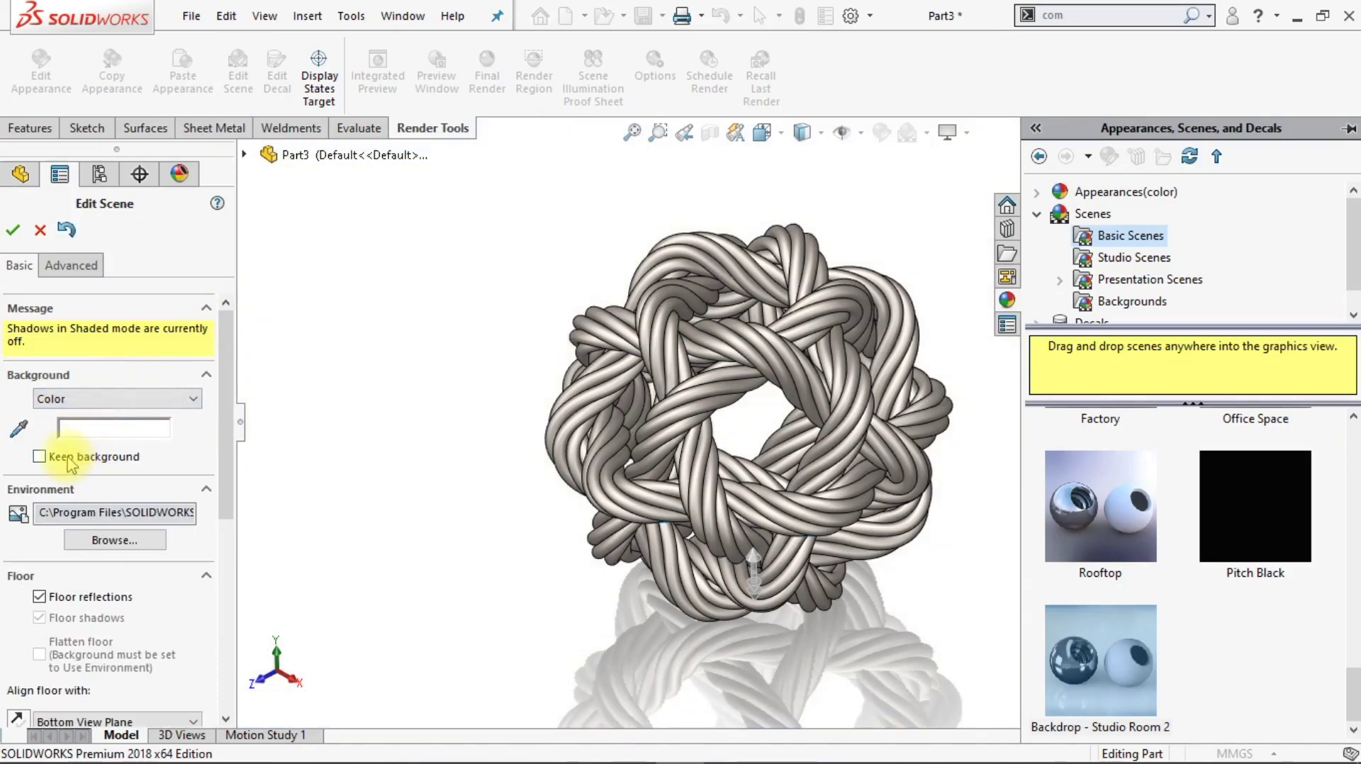
click(12, 230)
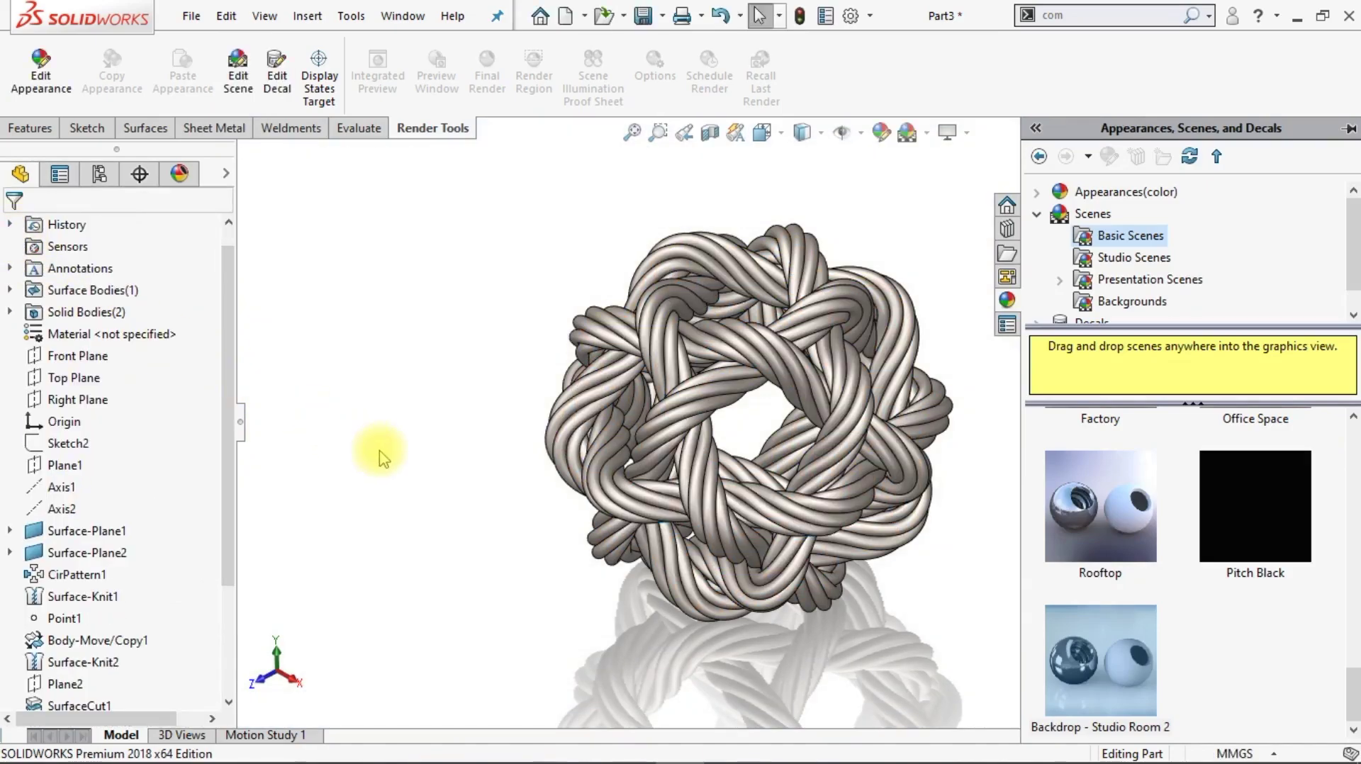
click(380, 457)
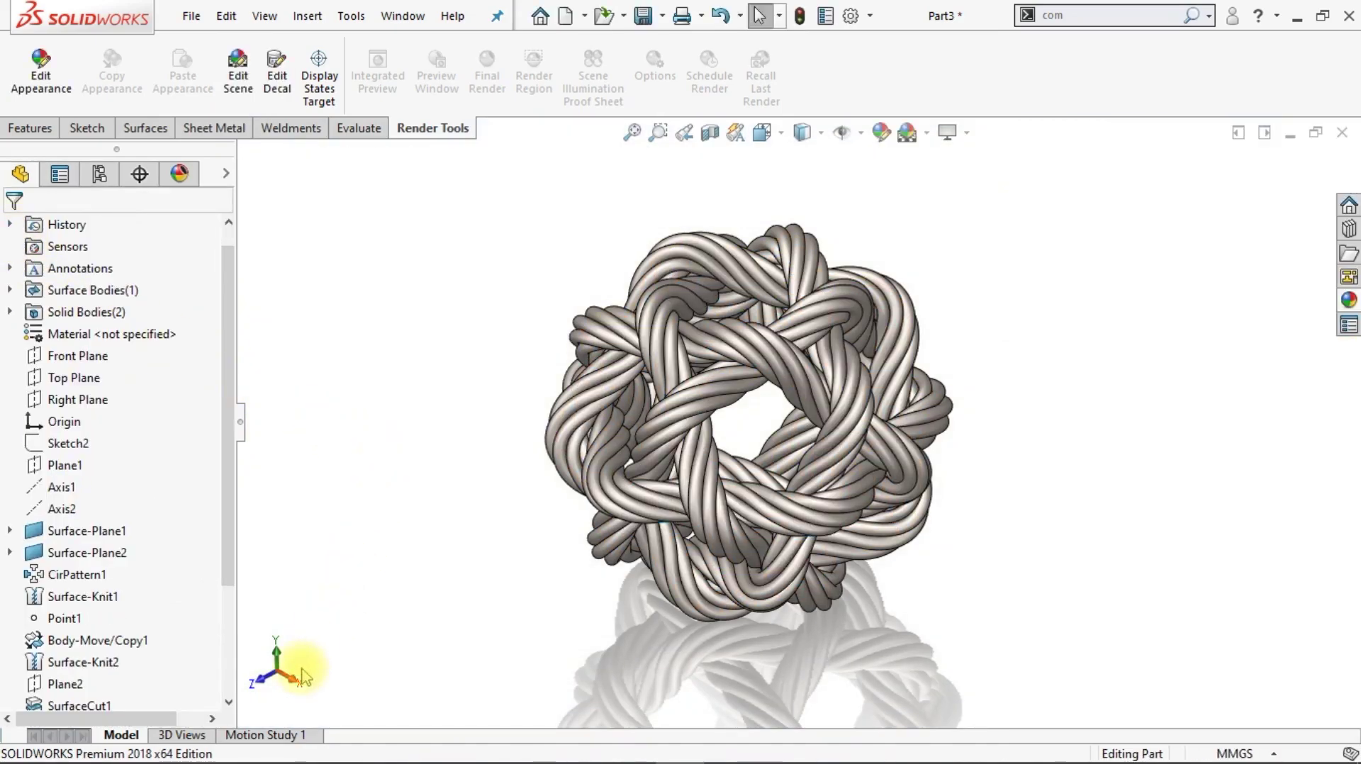
click(263, 687)
- Hide the Surface-Extrude1 body and return to a fitted isometric view
scroll(789, 484, down, 5)
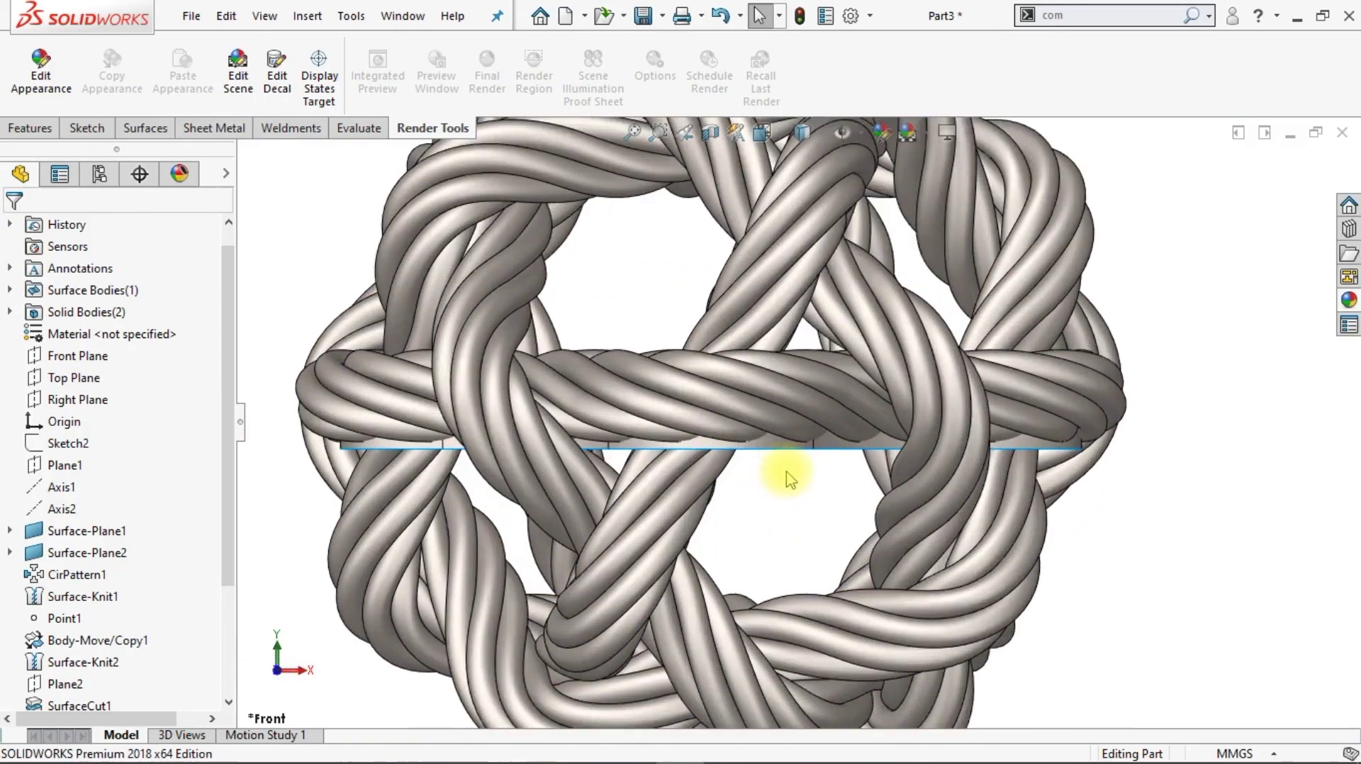
scroll(789, 484, down, 2)
click(761, 439)
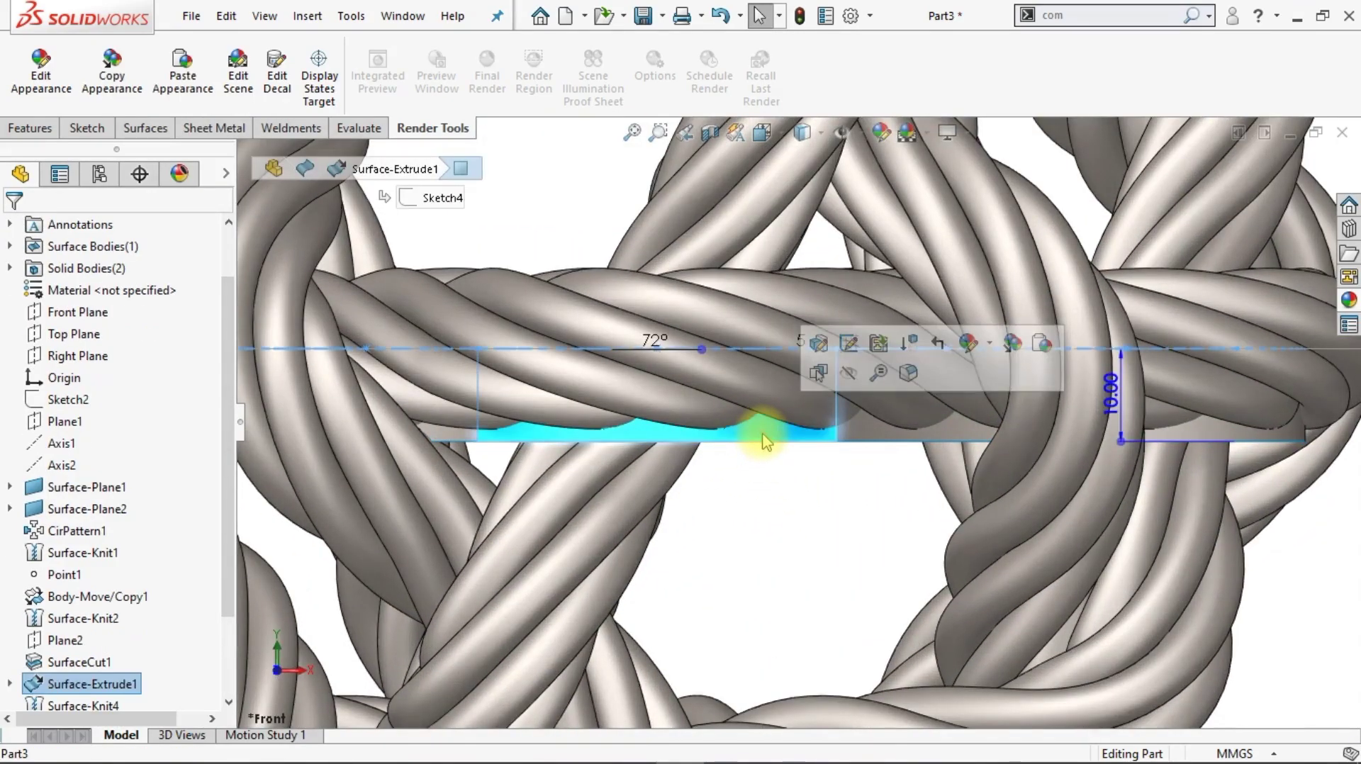
click(849, 376)
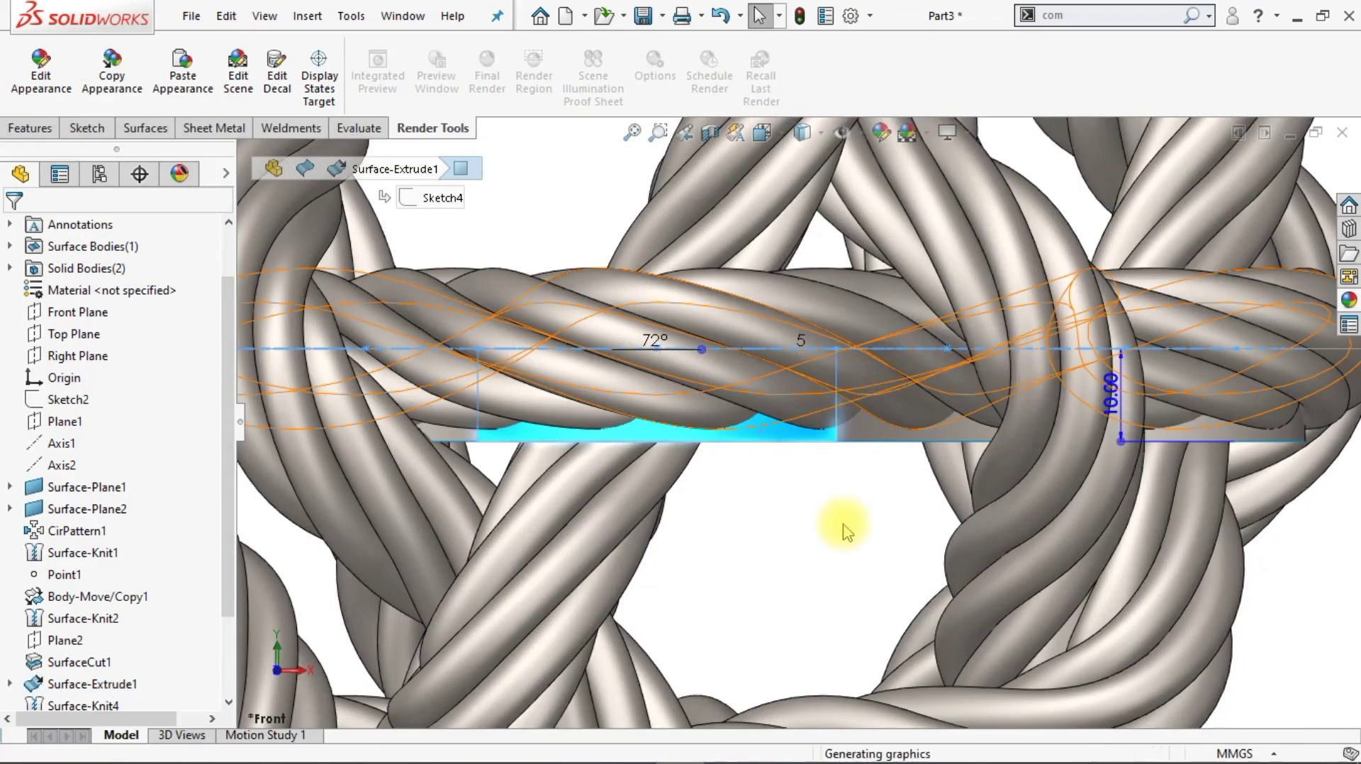
key(ctrl+7)
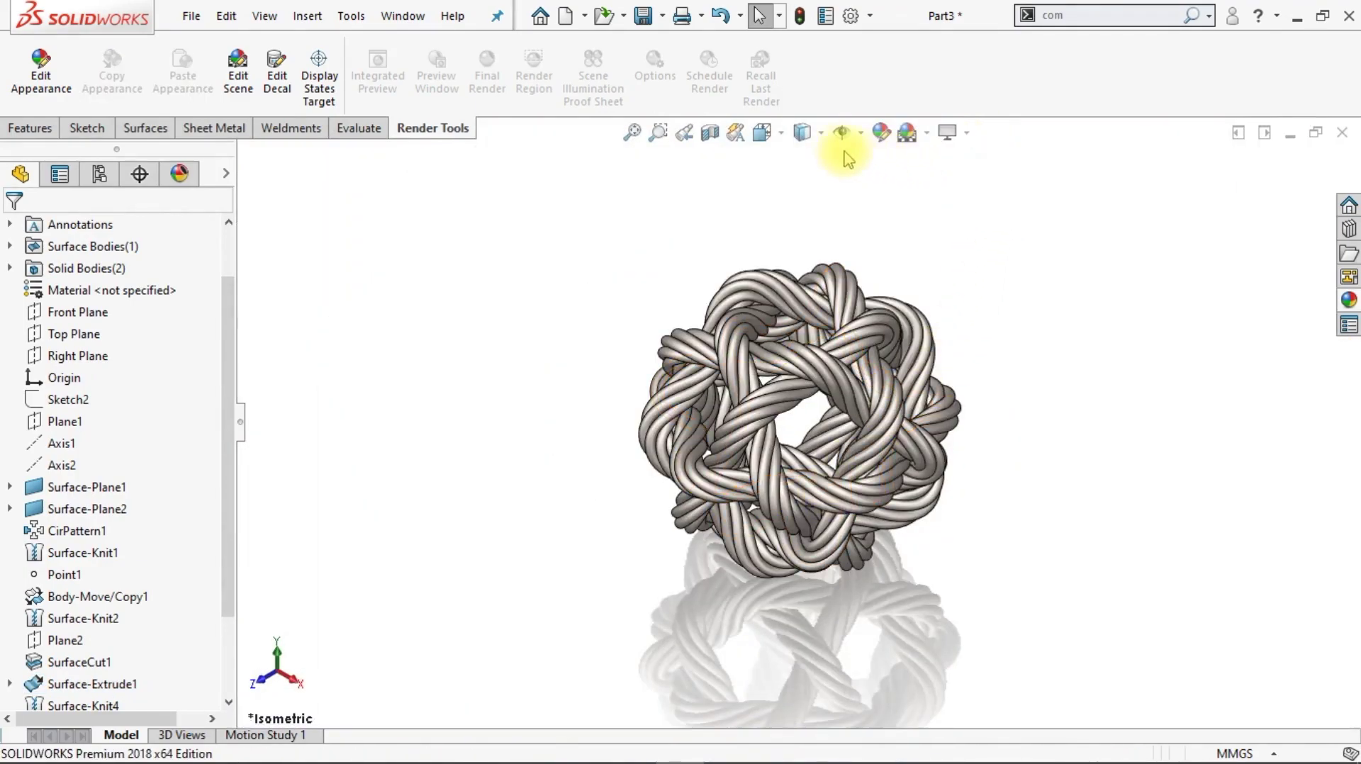
- Display the knot Shaded without edges and enable Ambient Occlusion
click(803, 134)
click(802, 186)
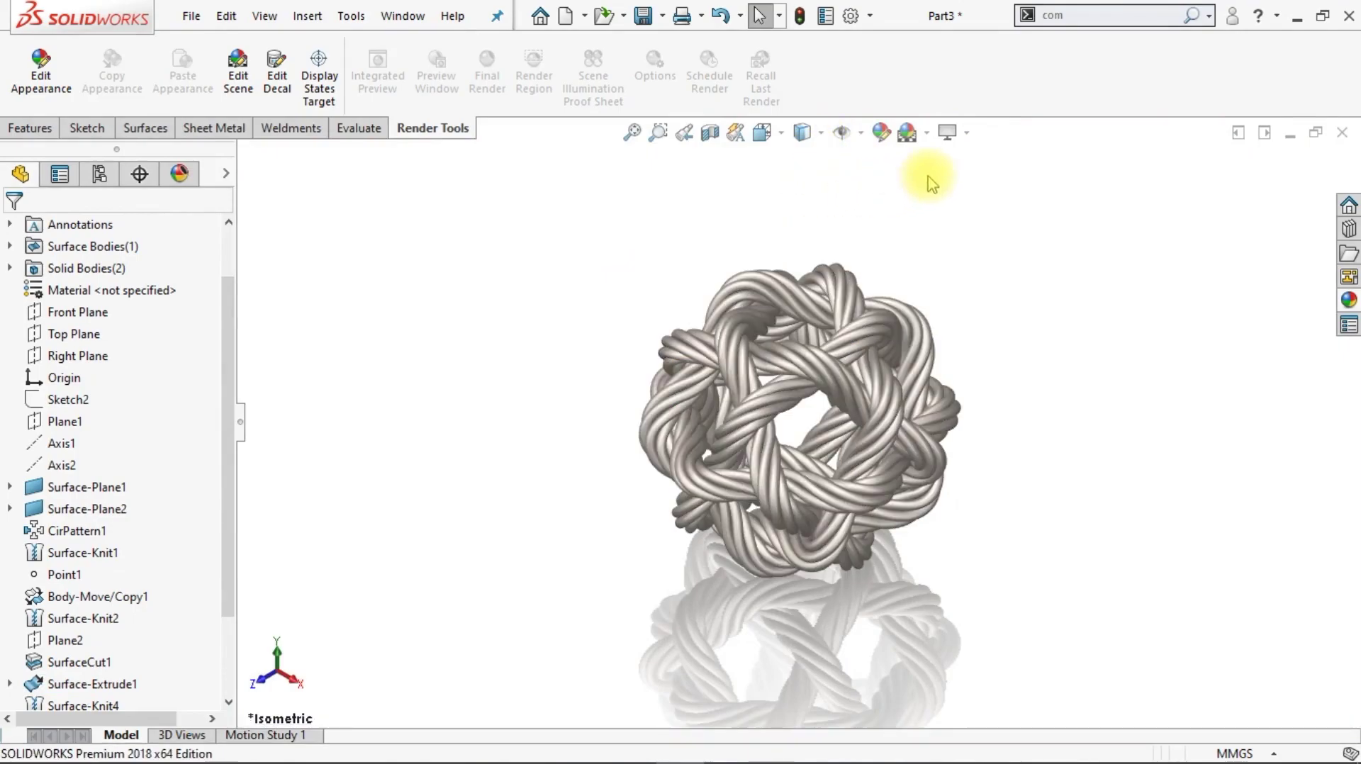
click(947, 132)
click(968, 207)
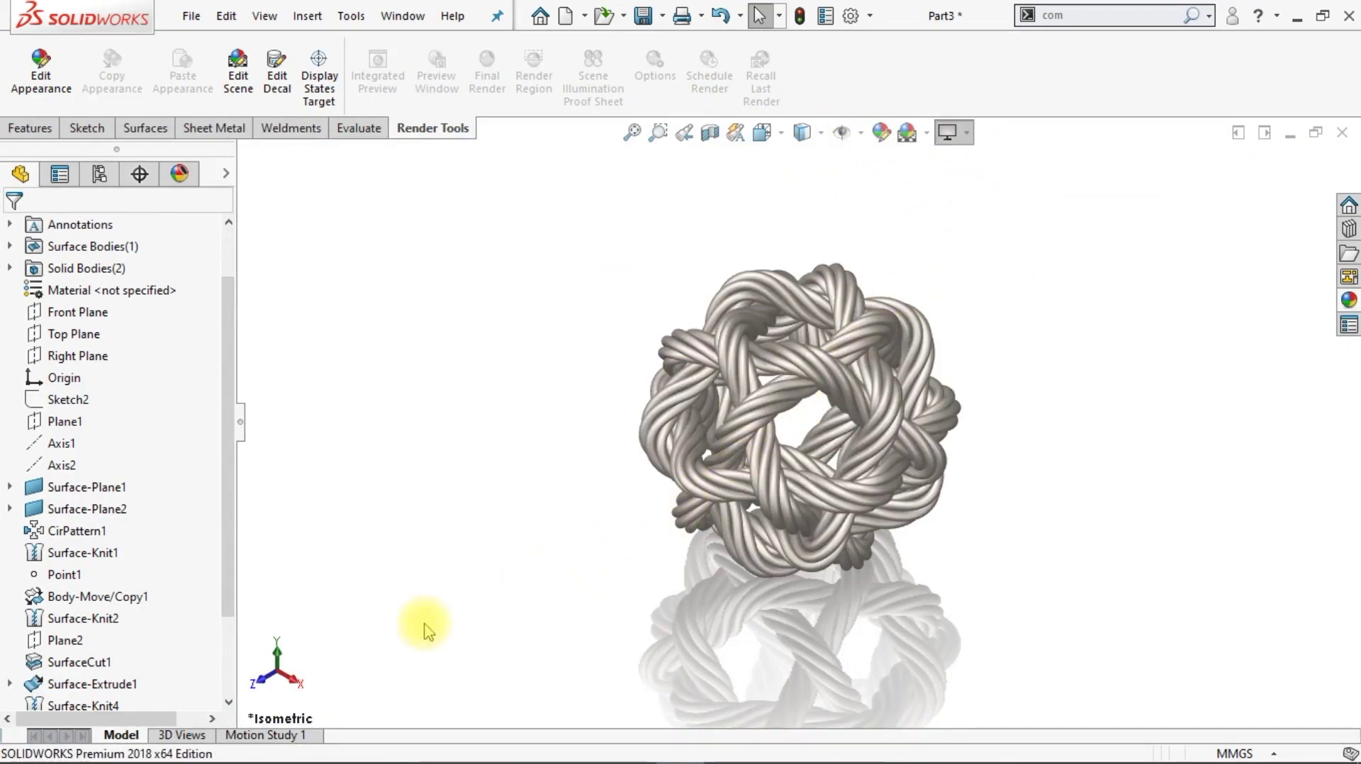
- Check the knot from the Top view, fitted, then back in Isometric
click(277, 656)
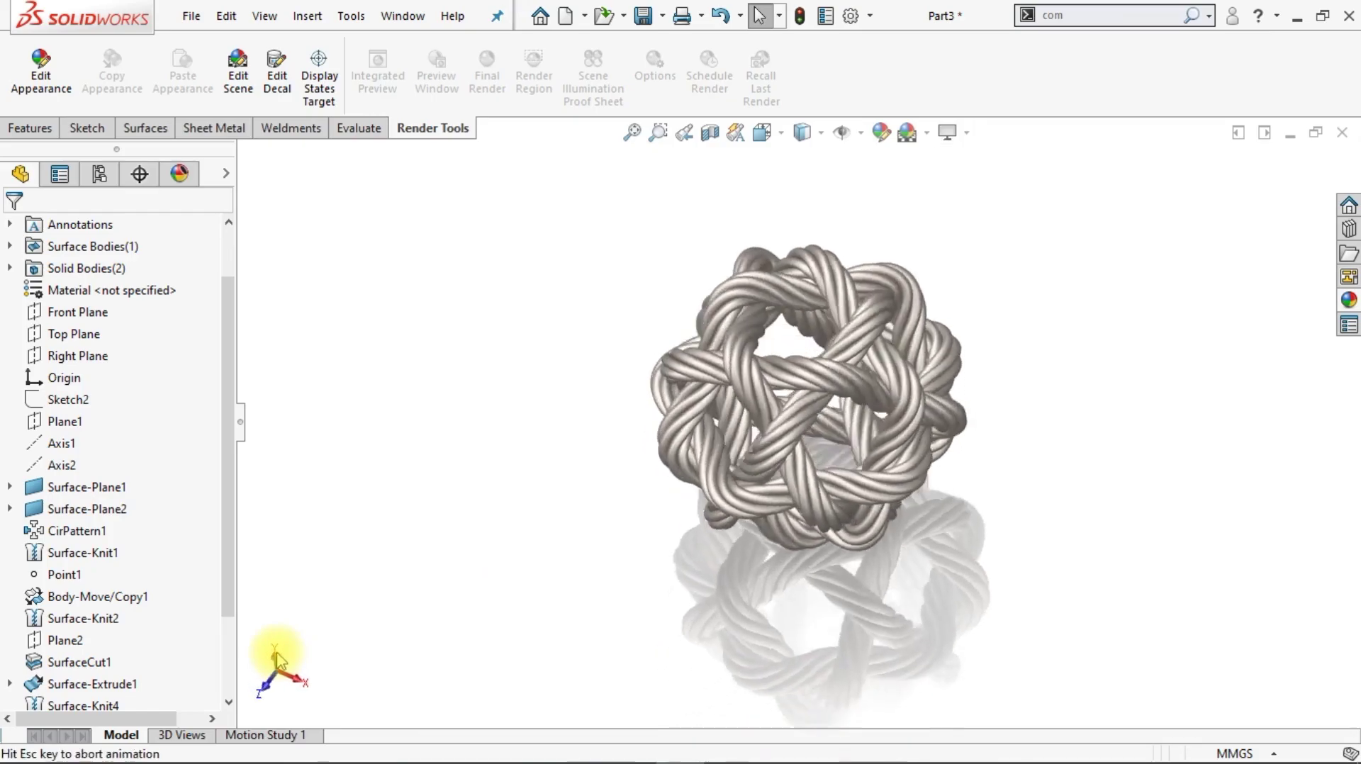
key(f)
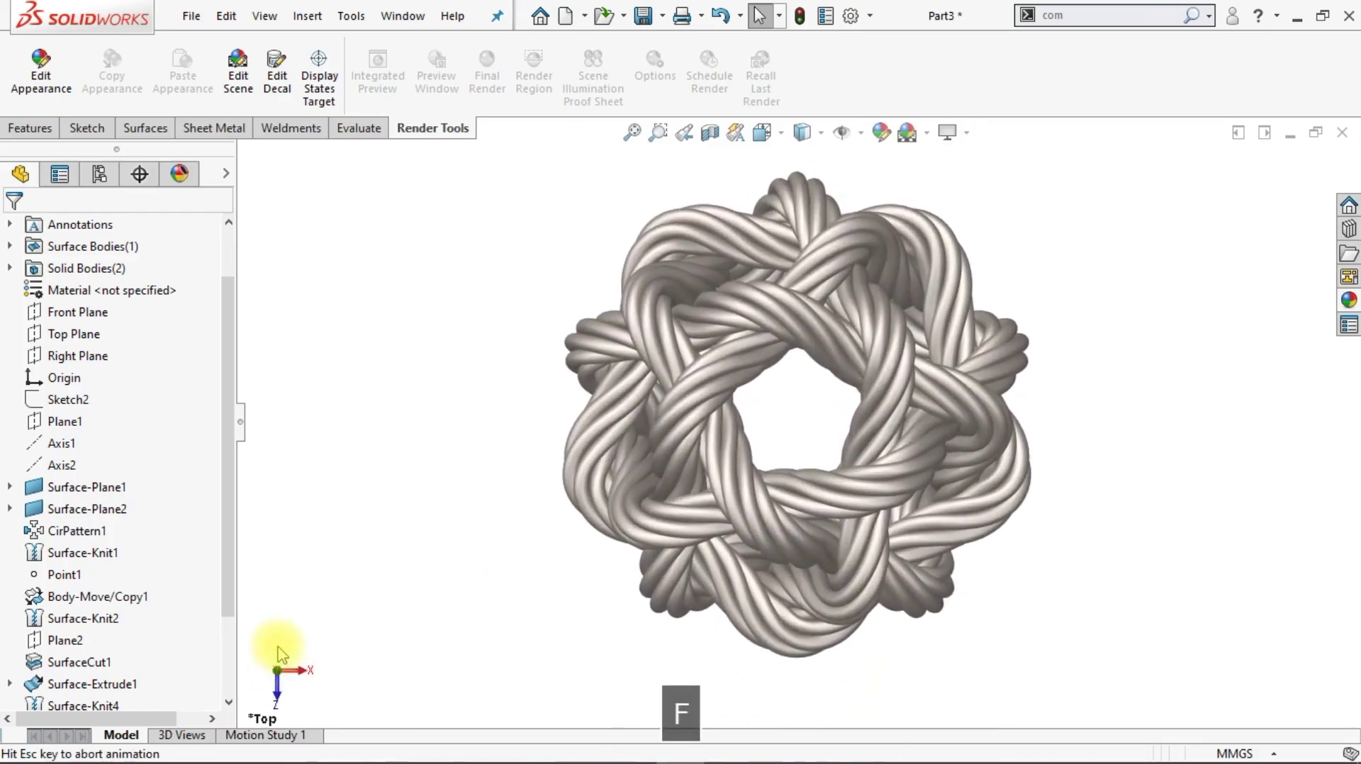
scroll(1072, 430, down, 2)
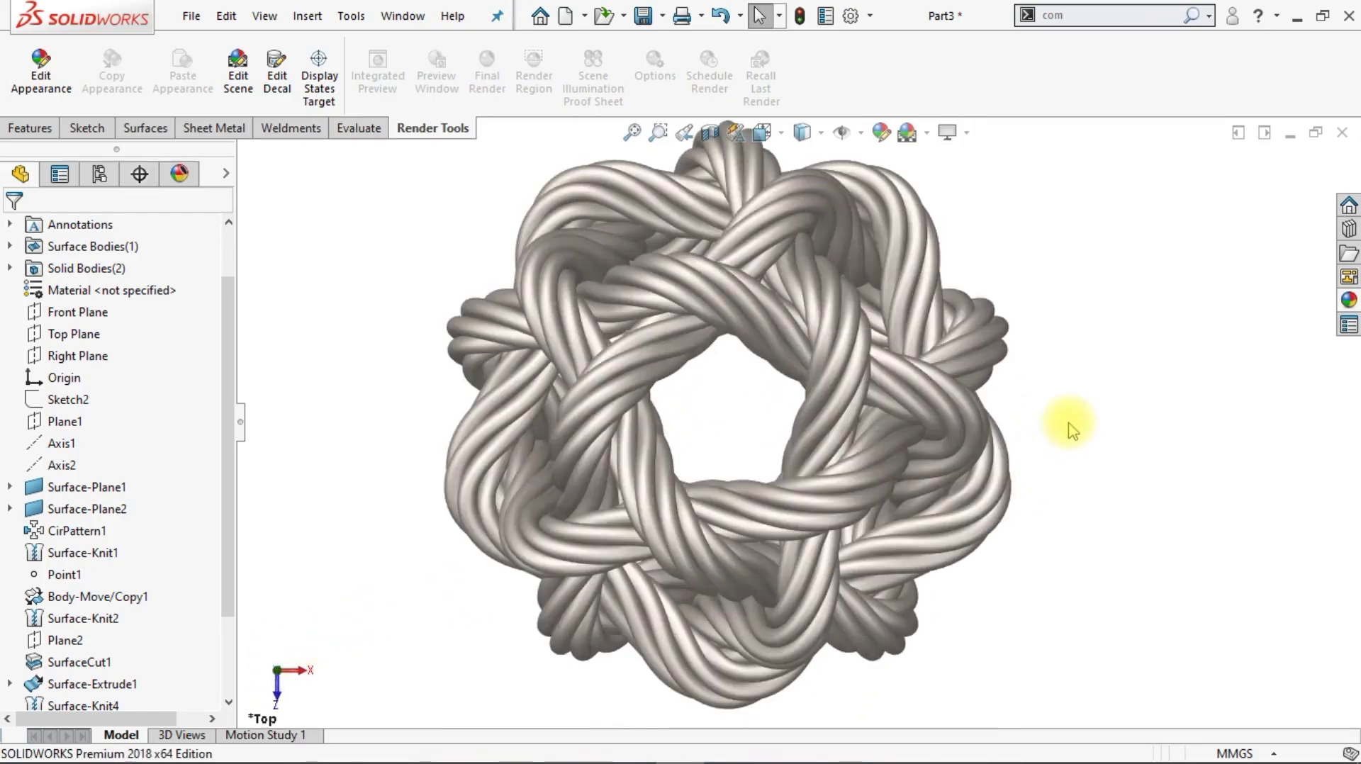
key(ctrl+7)
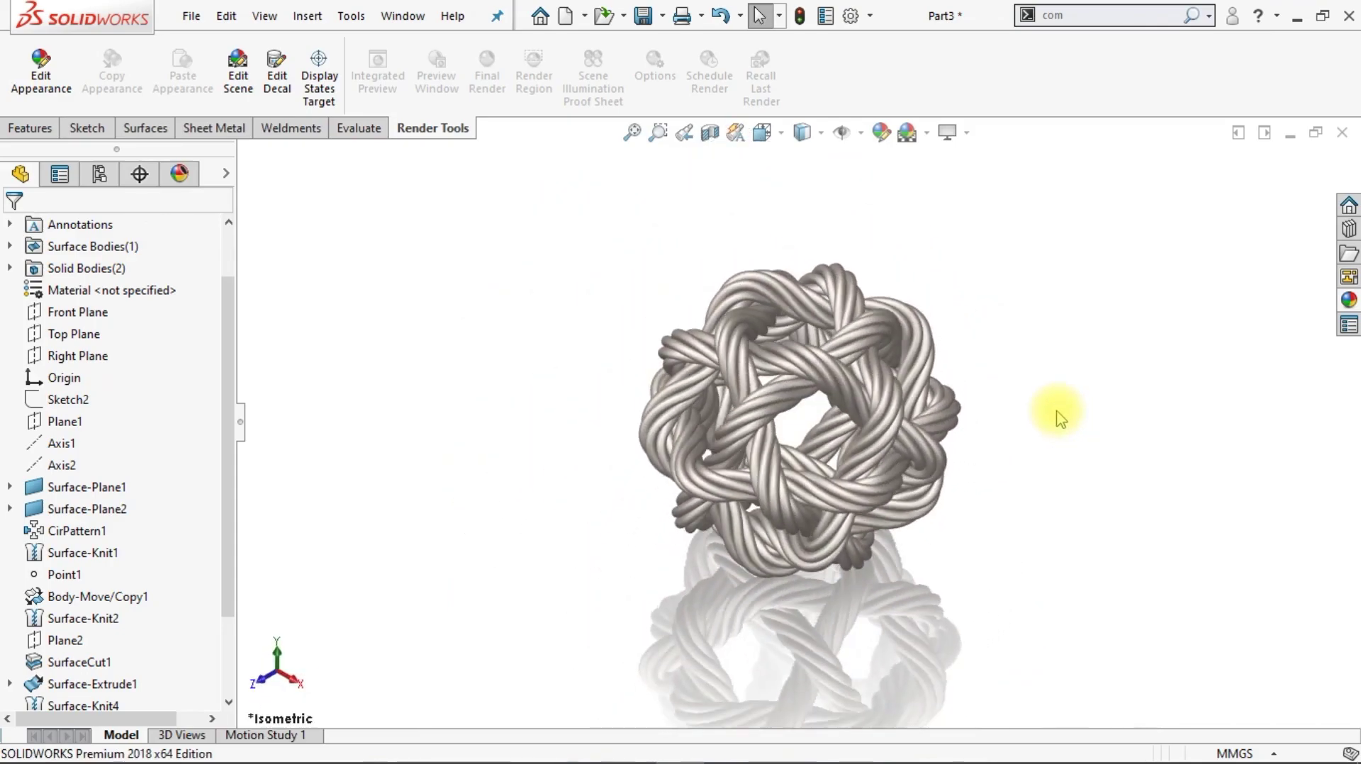
scroll(1044, 420, down, 1)
scroll(1031, 423, down, 2)
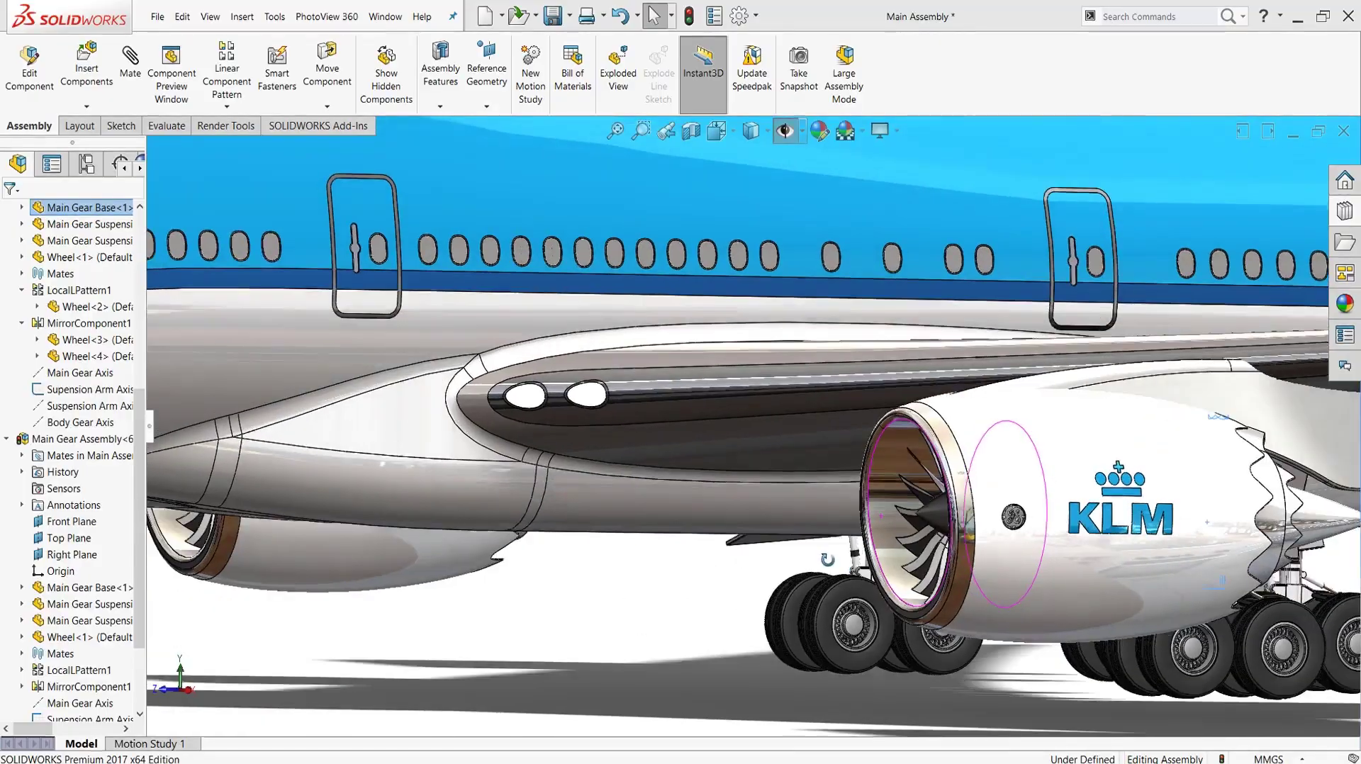
middle_drag(816, 557, 729, 551)
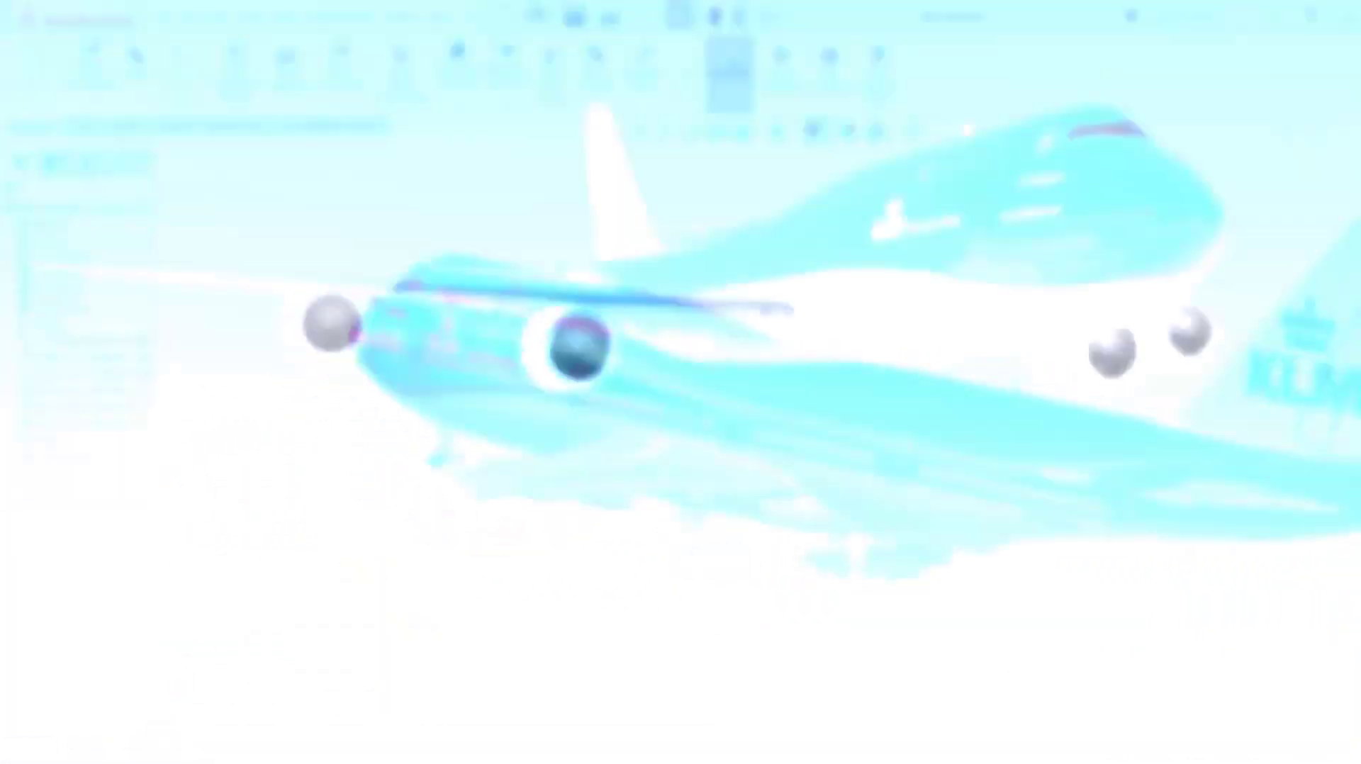